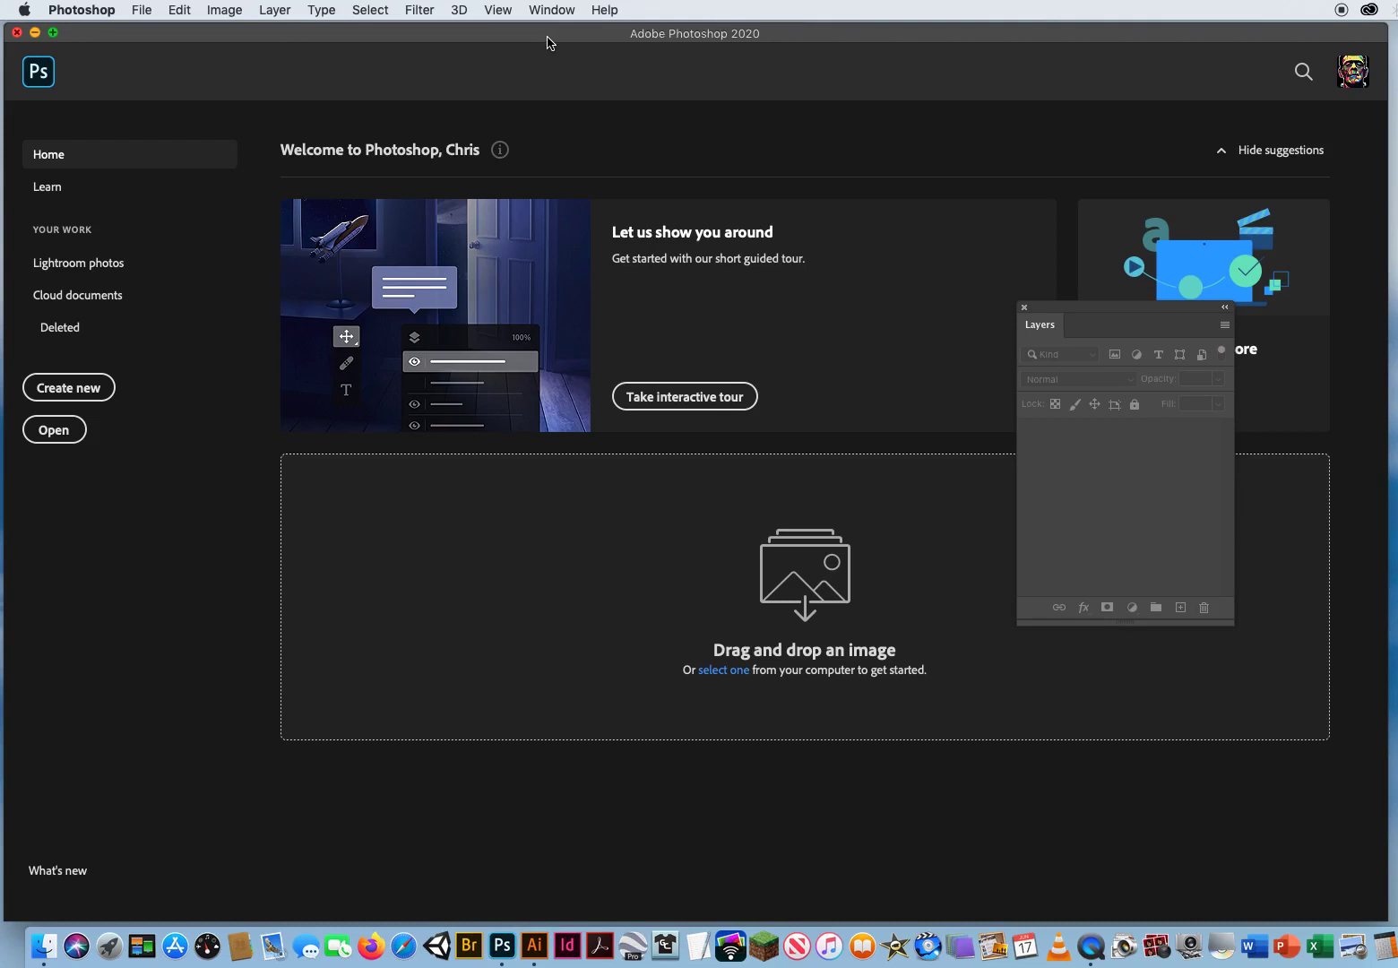
- Open 2 ContentAwareHeal.jpg from the 9.3 Content Aware Healing folder
click(147, 10)
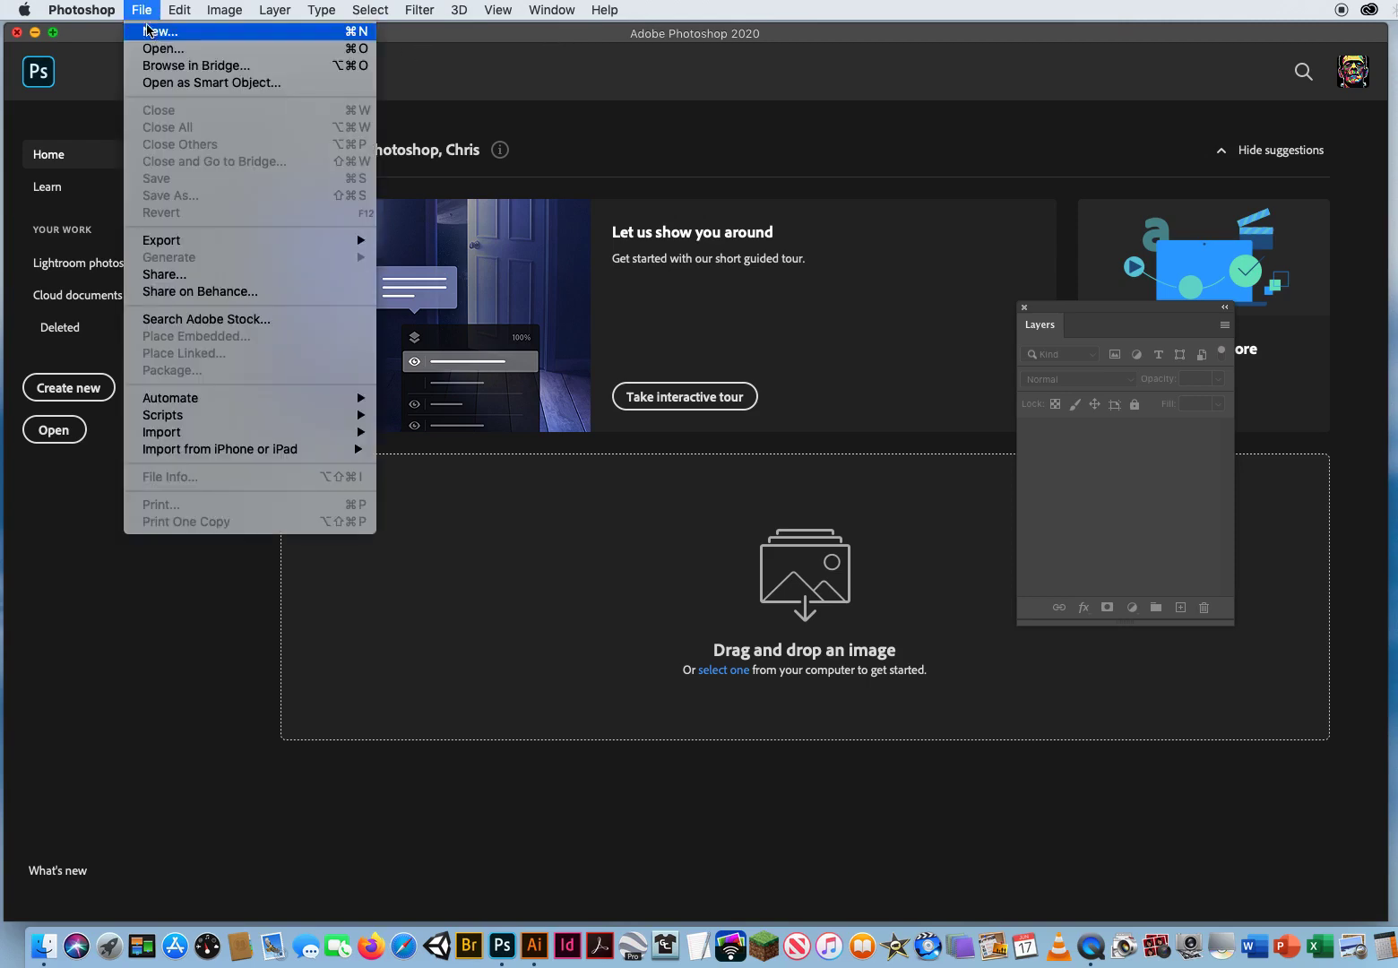
click(154, 47)
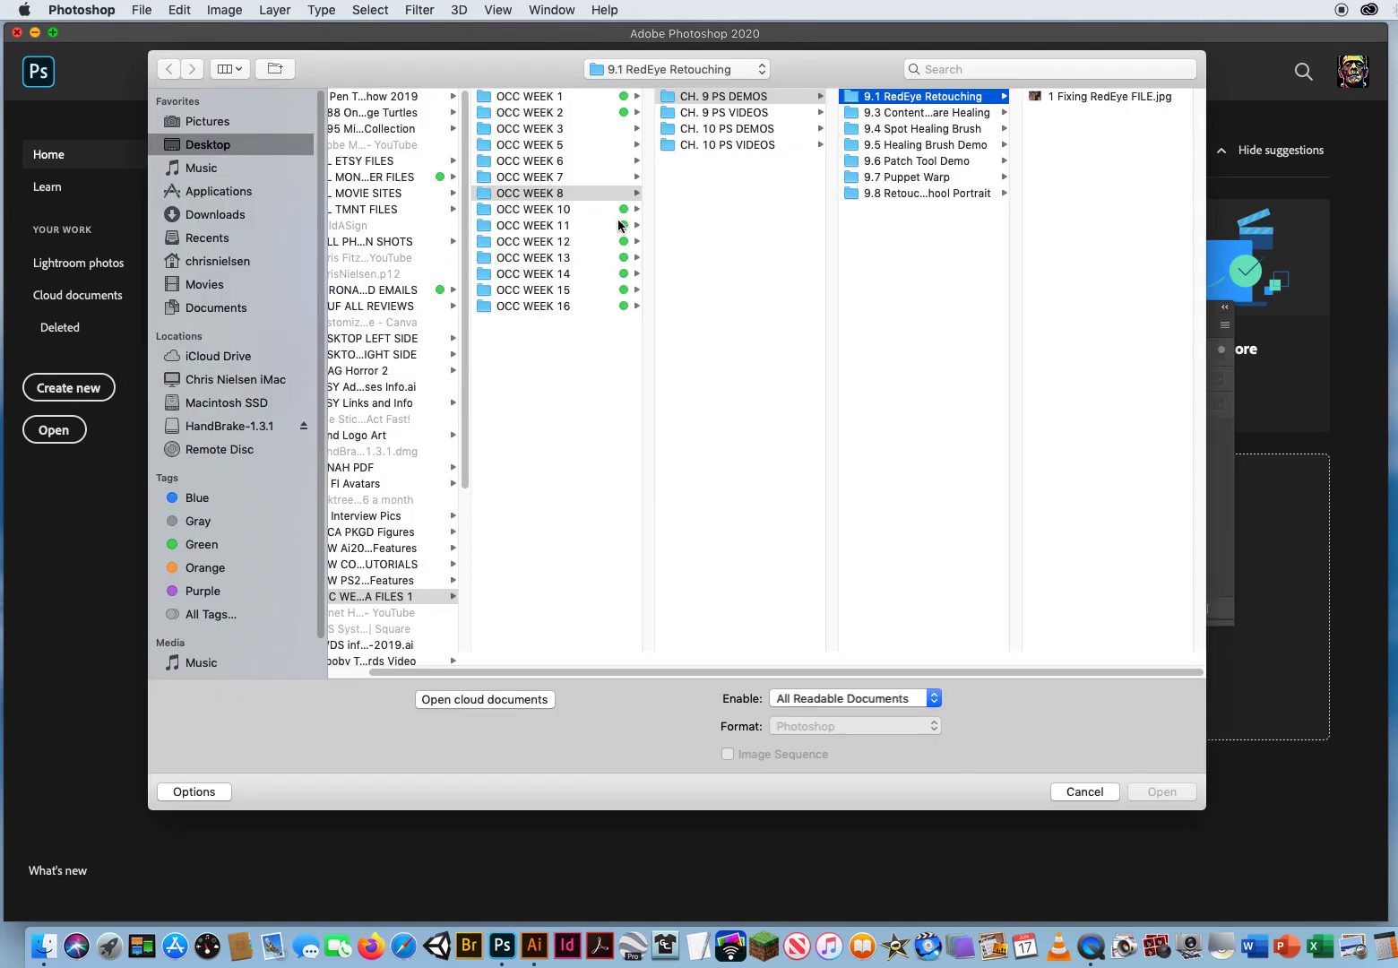
click(883, 115)
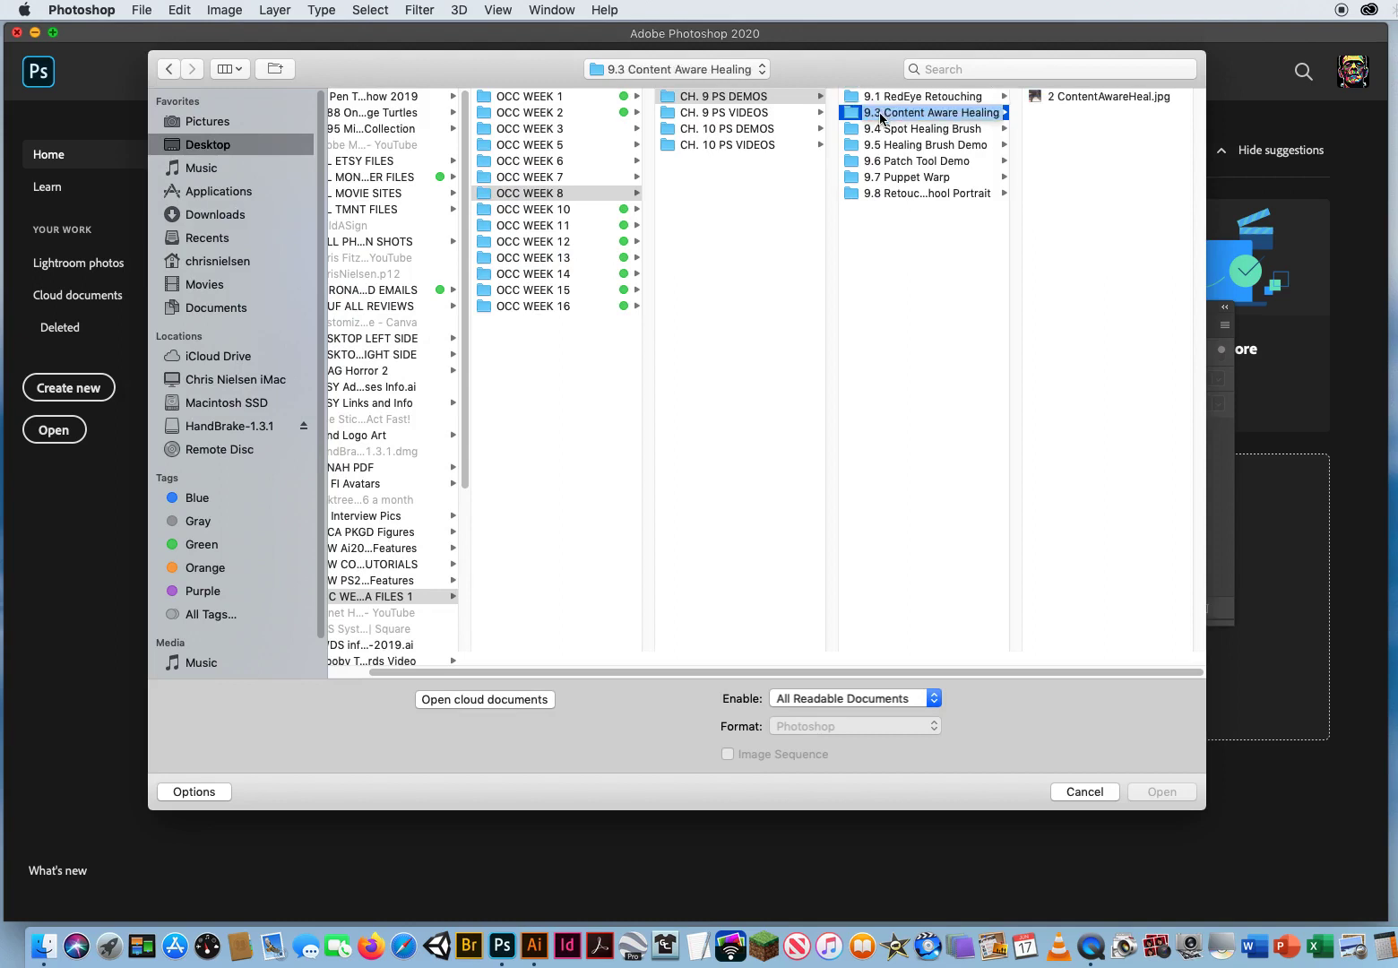
click(868, 111)
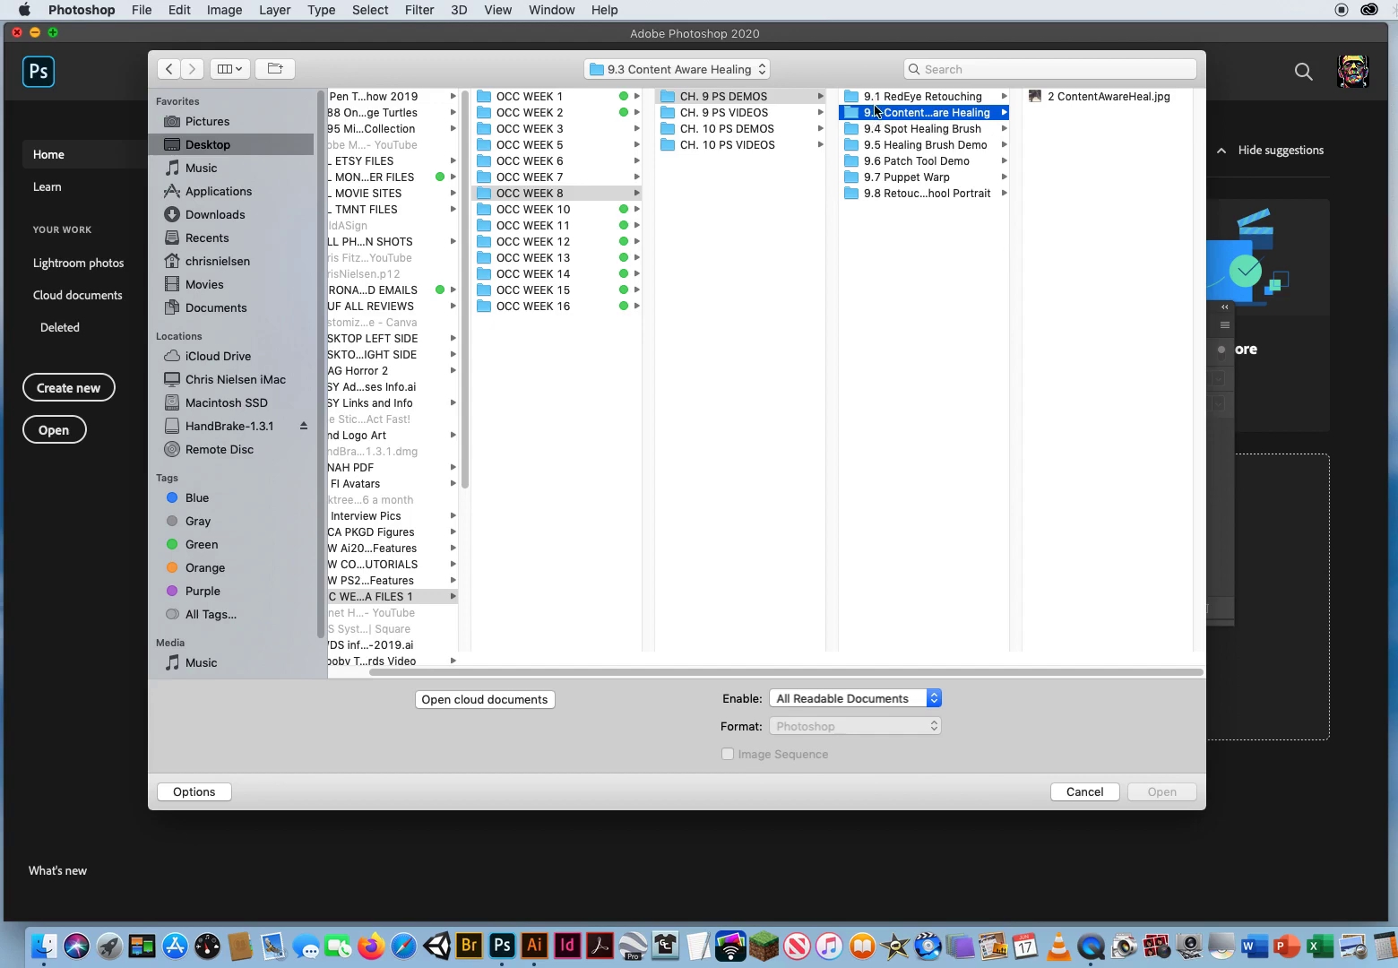
click(1075, 98)
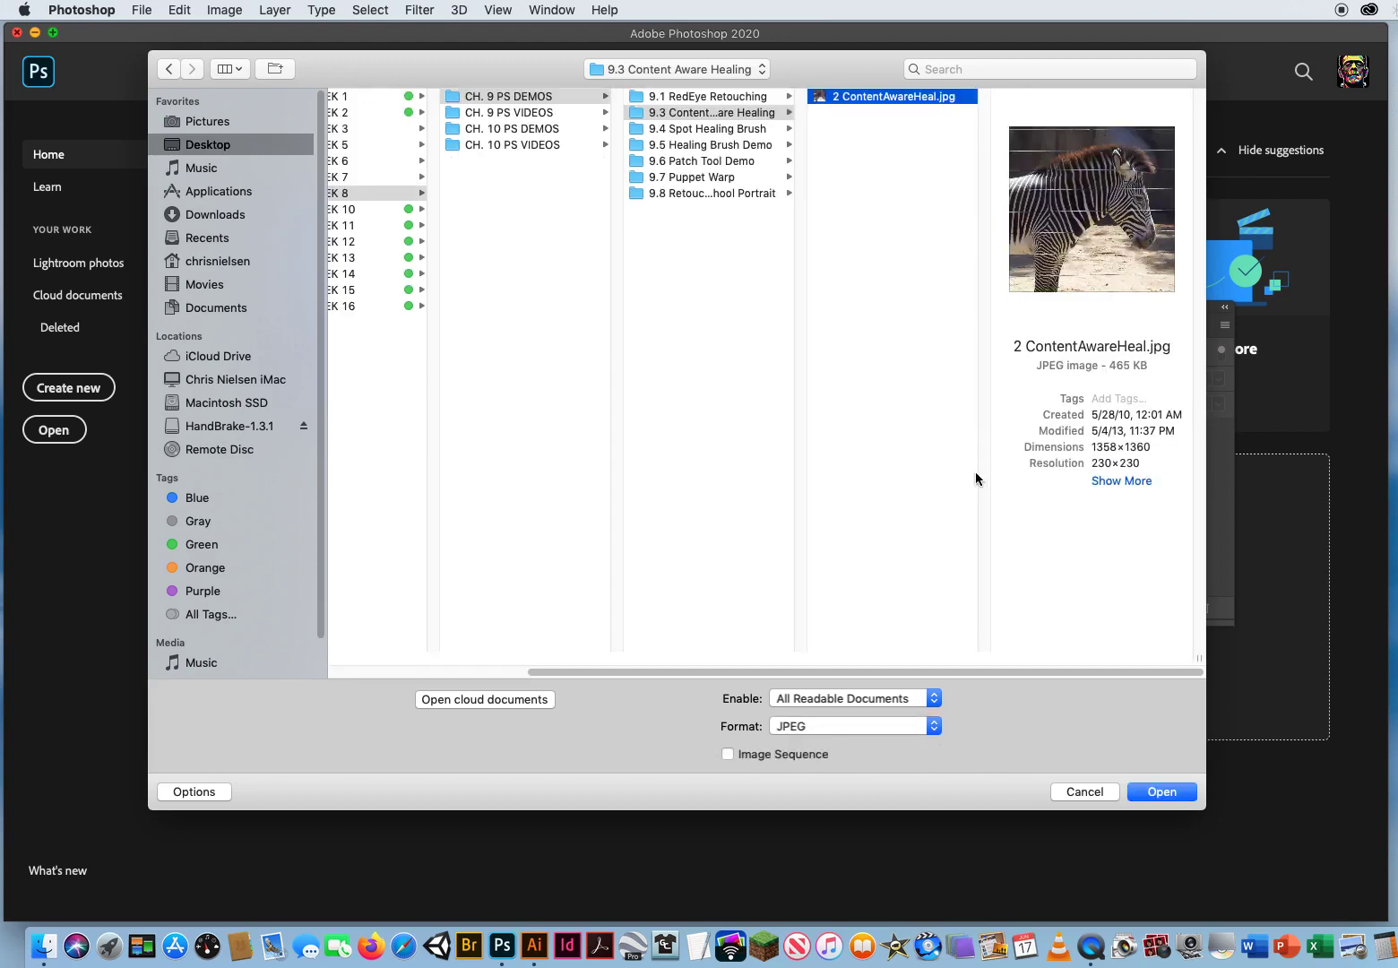
click(1155, 798)
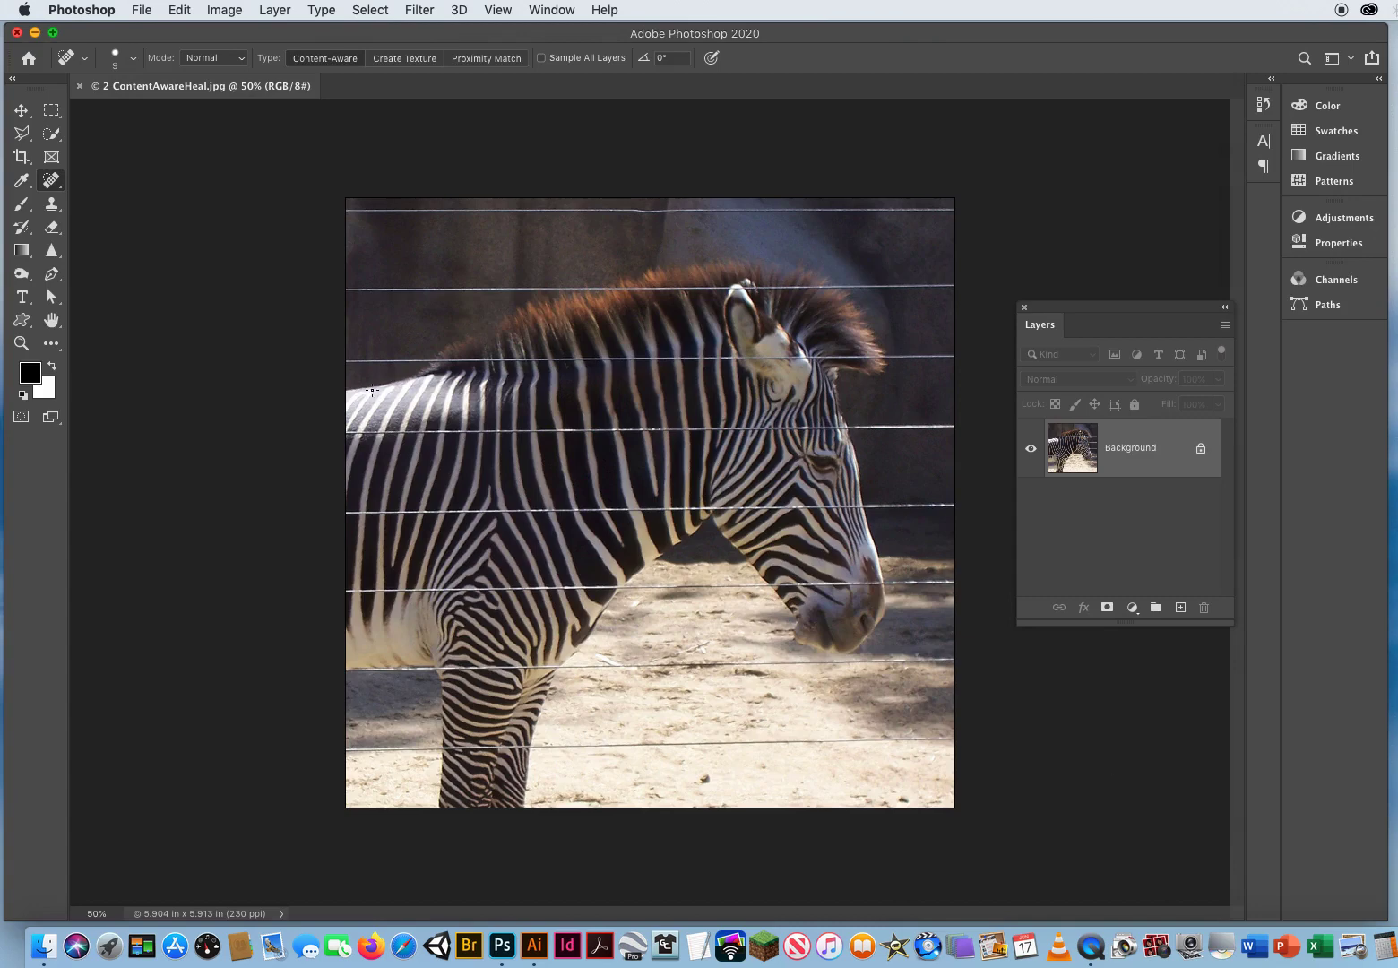
- Move the floating layer list clear of the photo and duplicate the Background layer
click(22, 109)
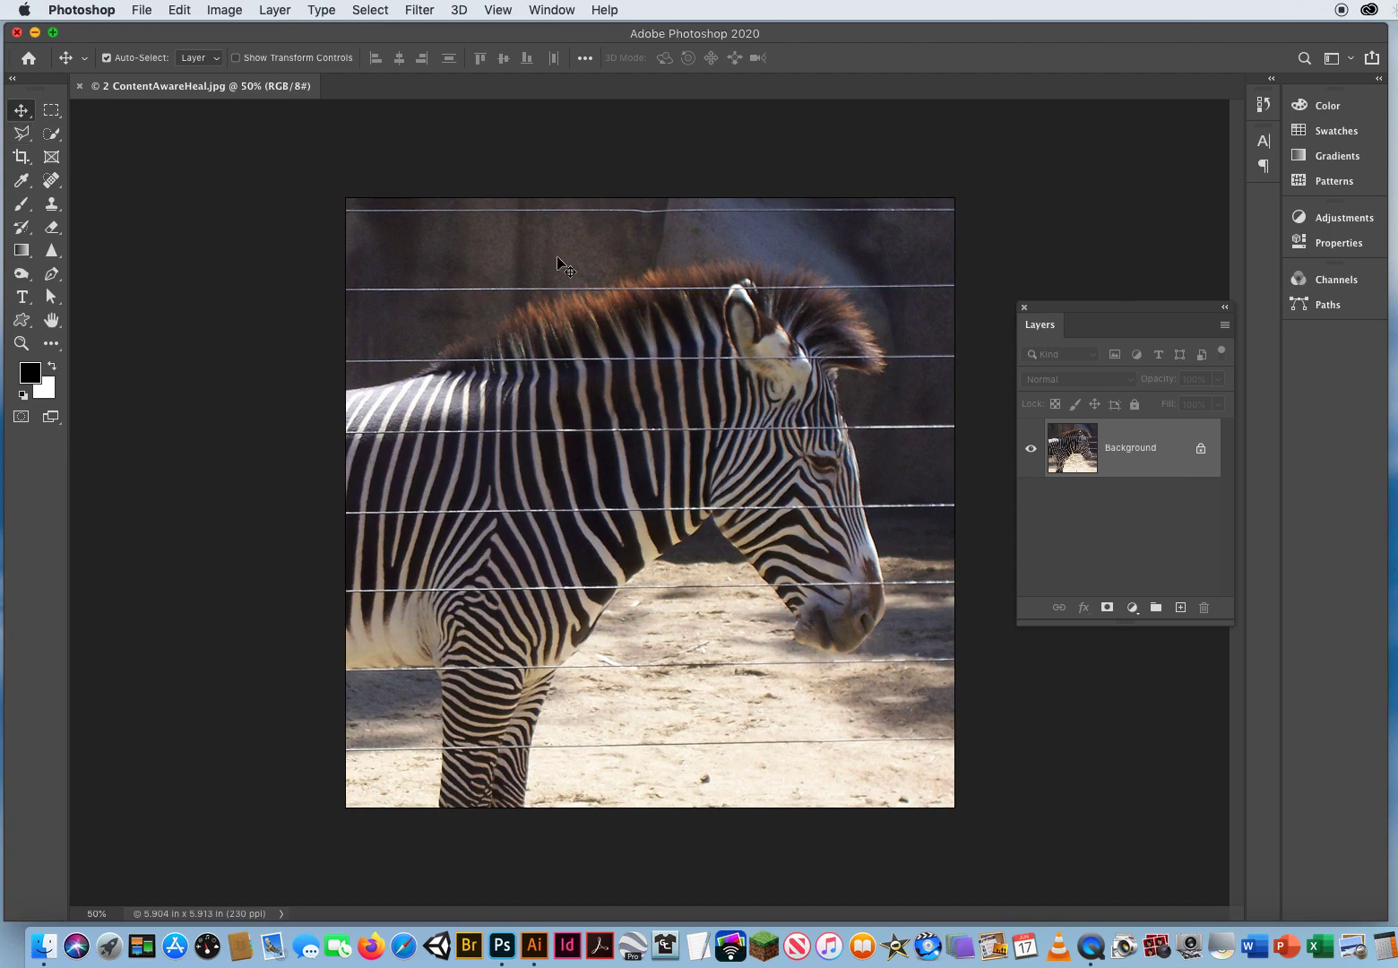
drag(1040, 319, 1022, 171)
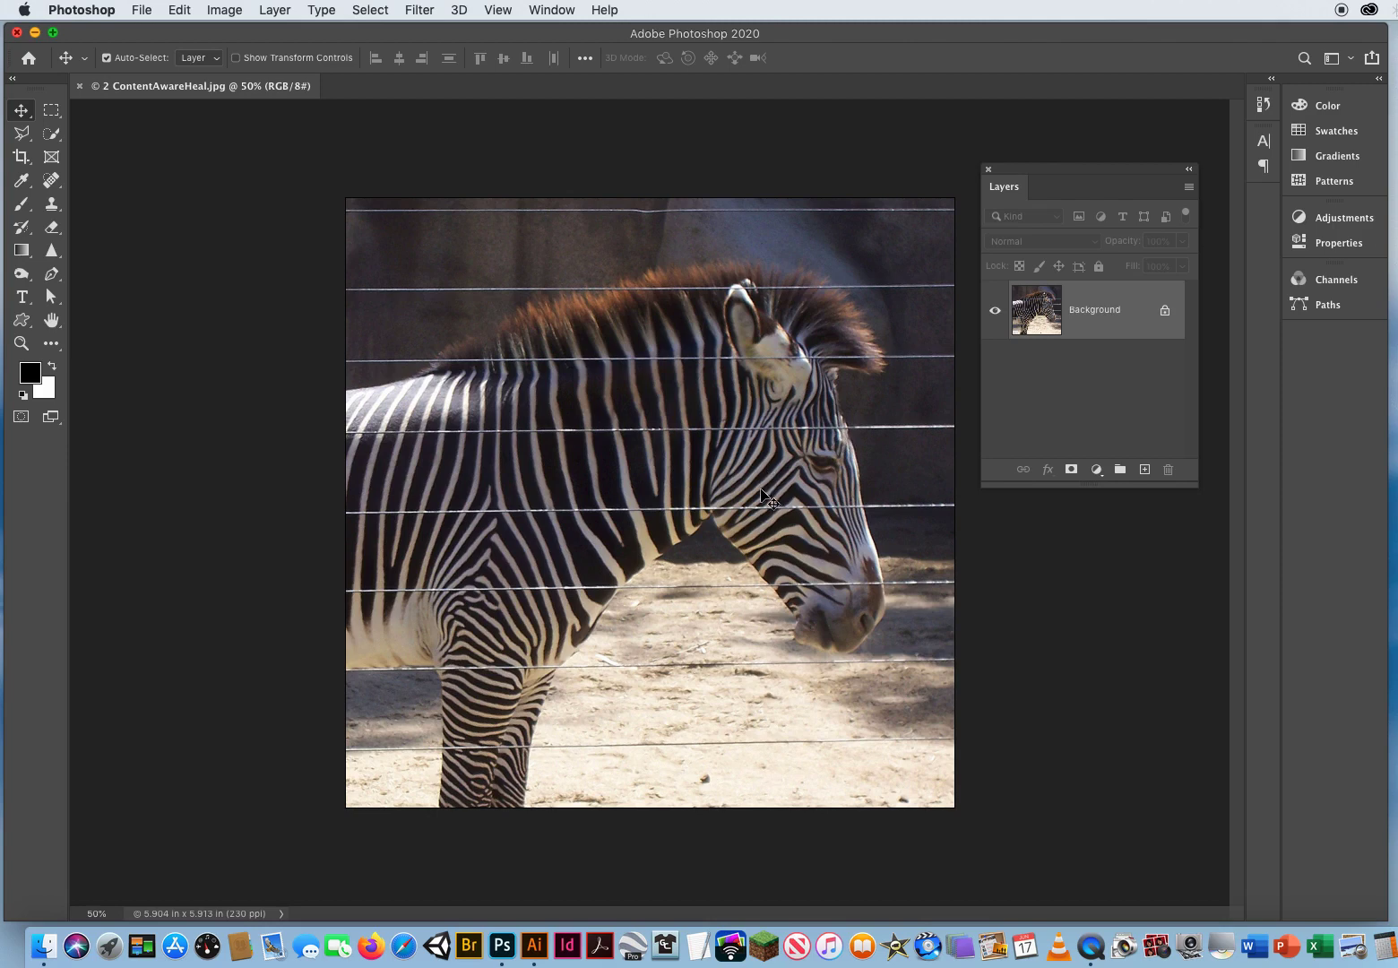
key(super+j)
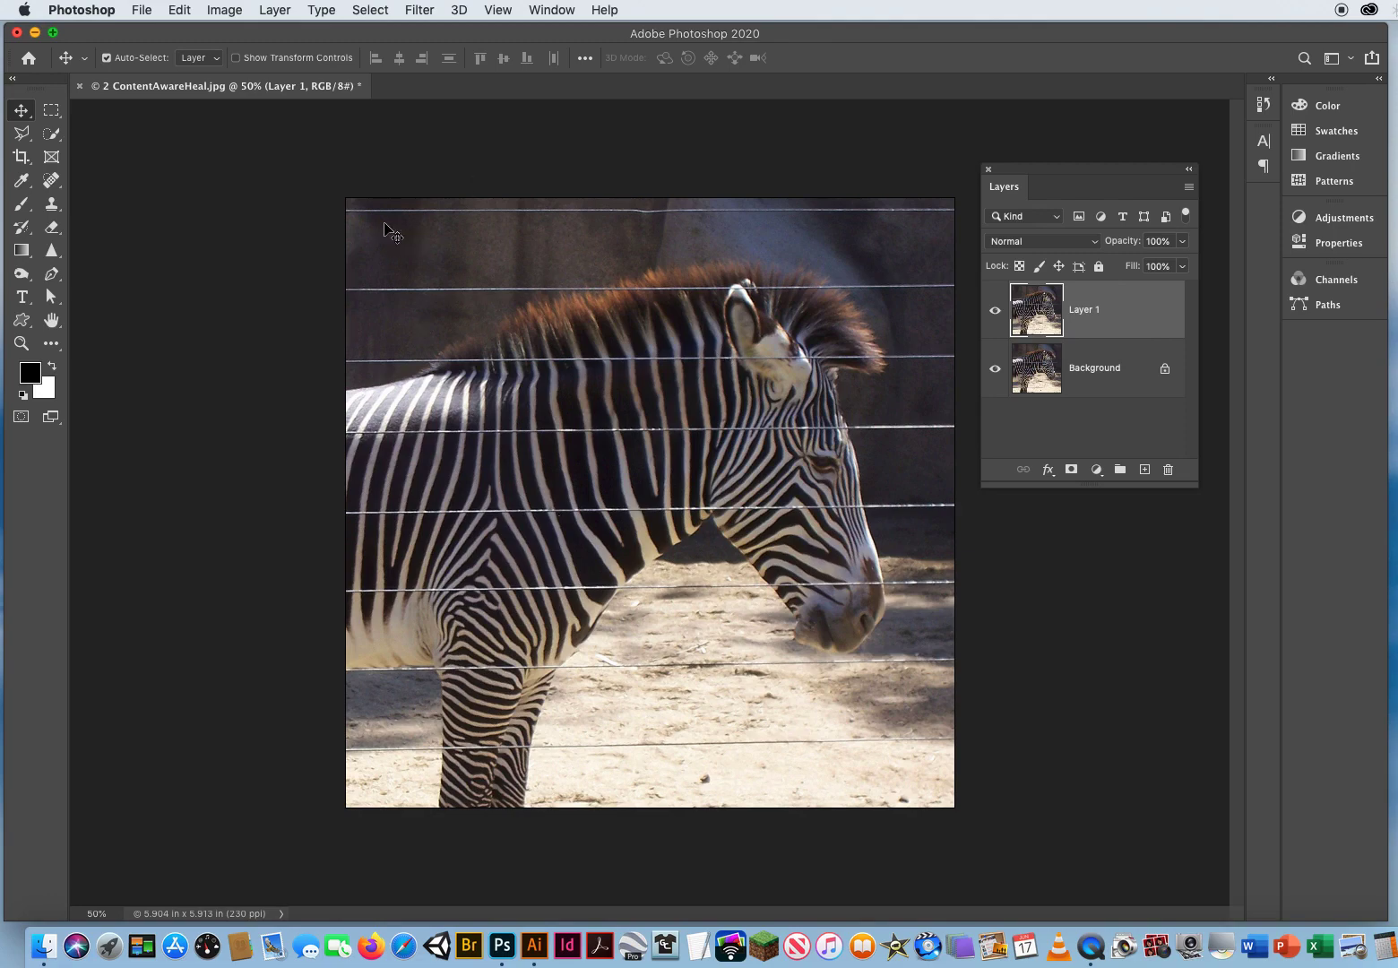
- Remove the left section of the topmost fence wire with the Spot Healing Brush at size 28, using the Content-Aware type
click(18, 343)
click(424, 295)
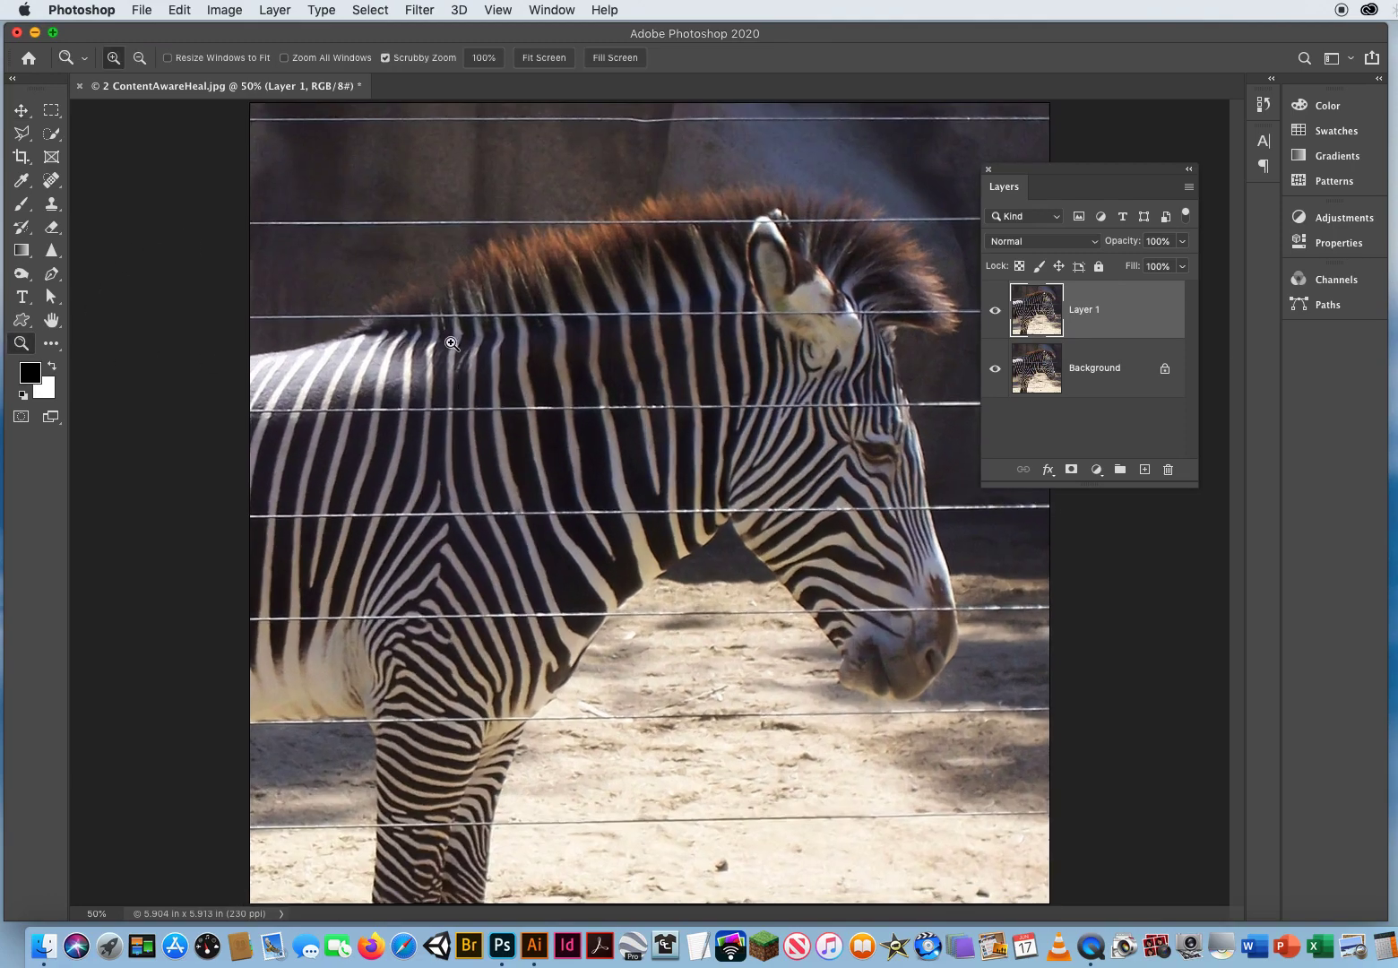
click(413, 258)
drag(324, 174, 415, 474)
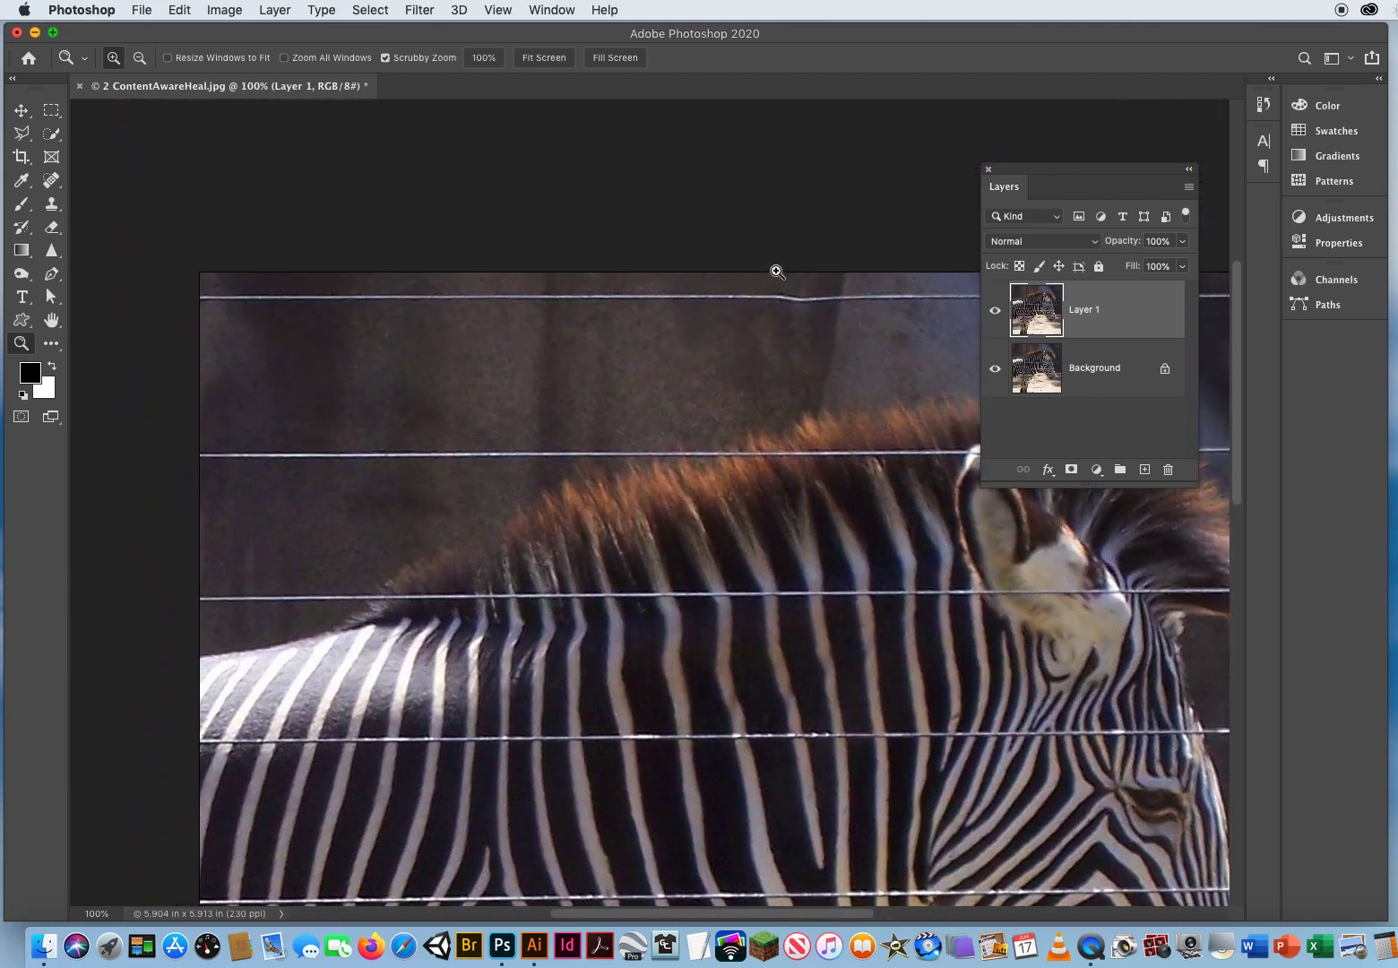
scroll(652, 331, right, 3)
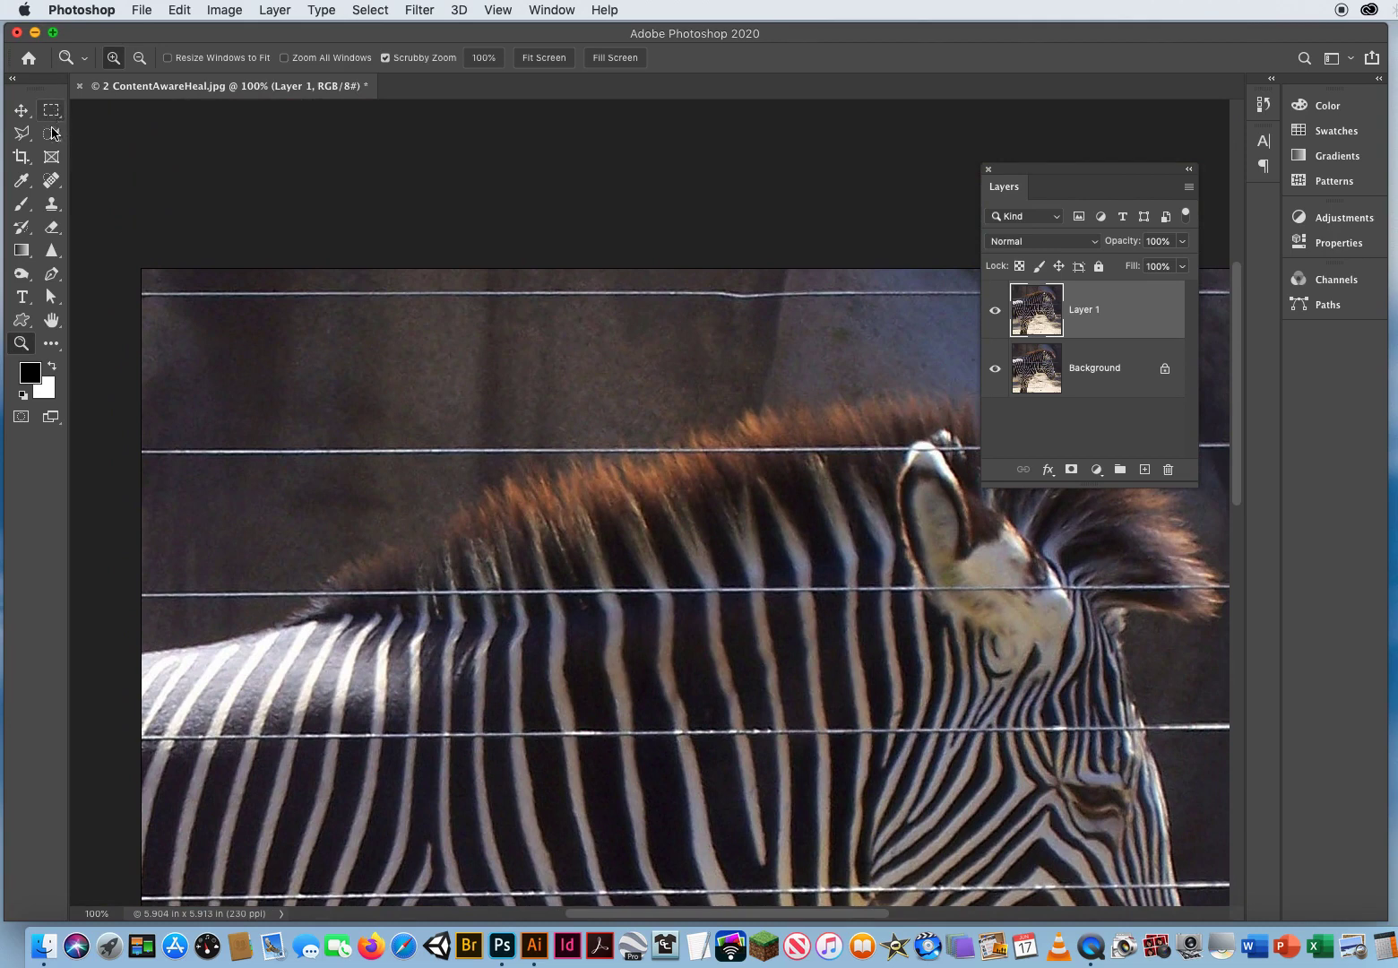
drag(51, 183, 118, 183)
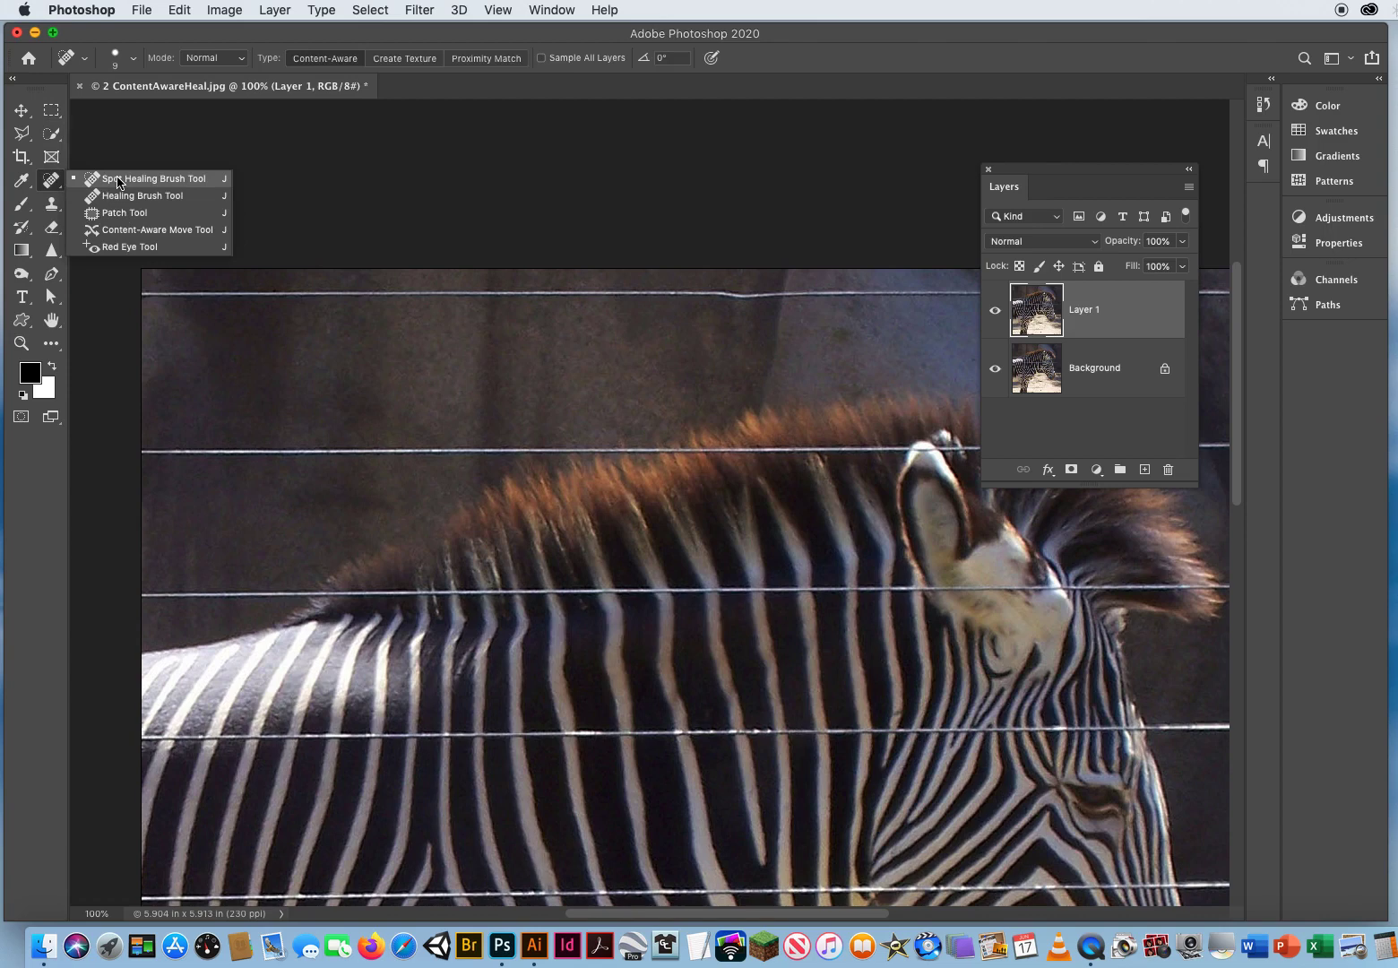
click(117, 183)
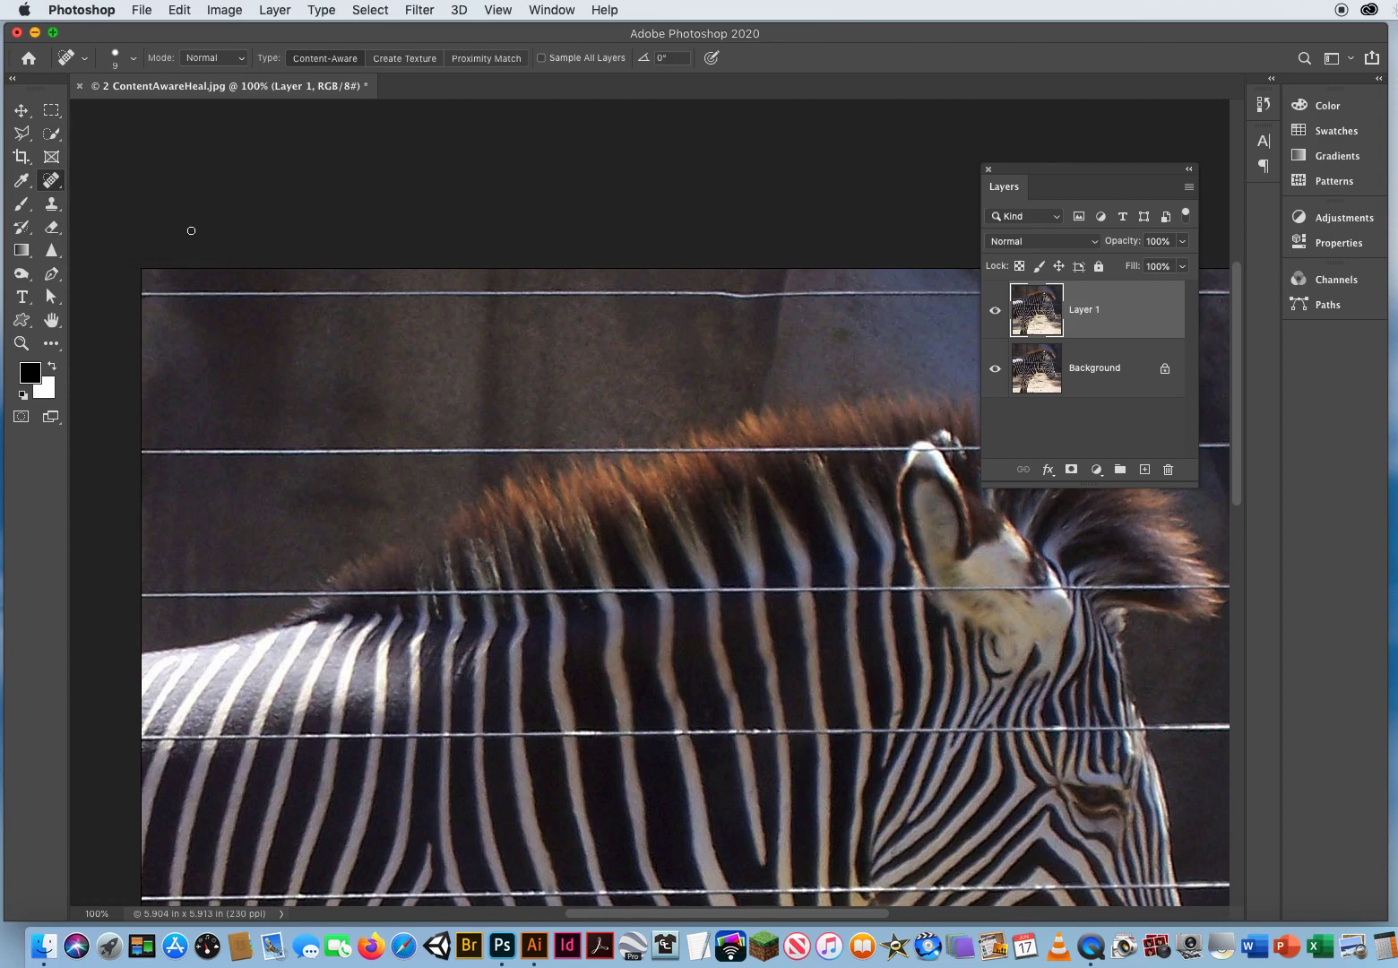
mouse_move(272, 331)
mouse_down()
mouse_move(298, 335)
mouse_move(276, 332)
mouse_up()
drag(136, 293, 428, 292)
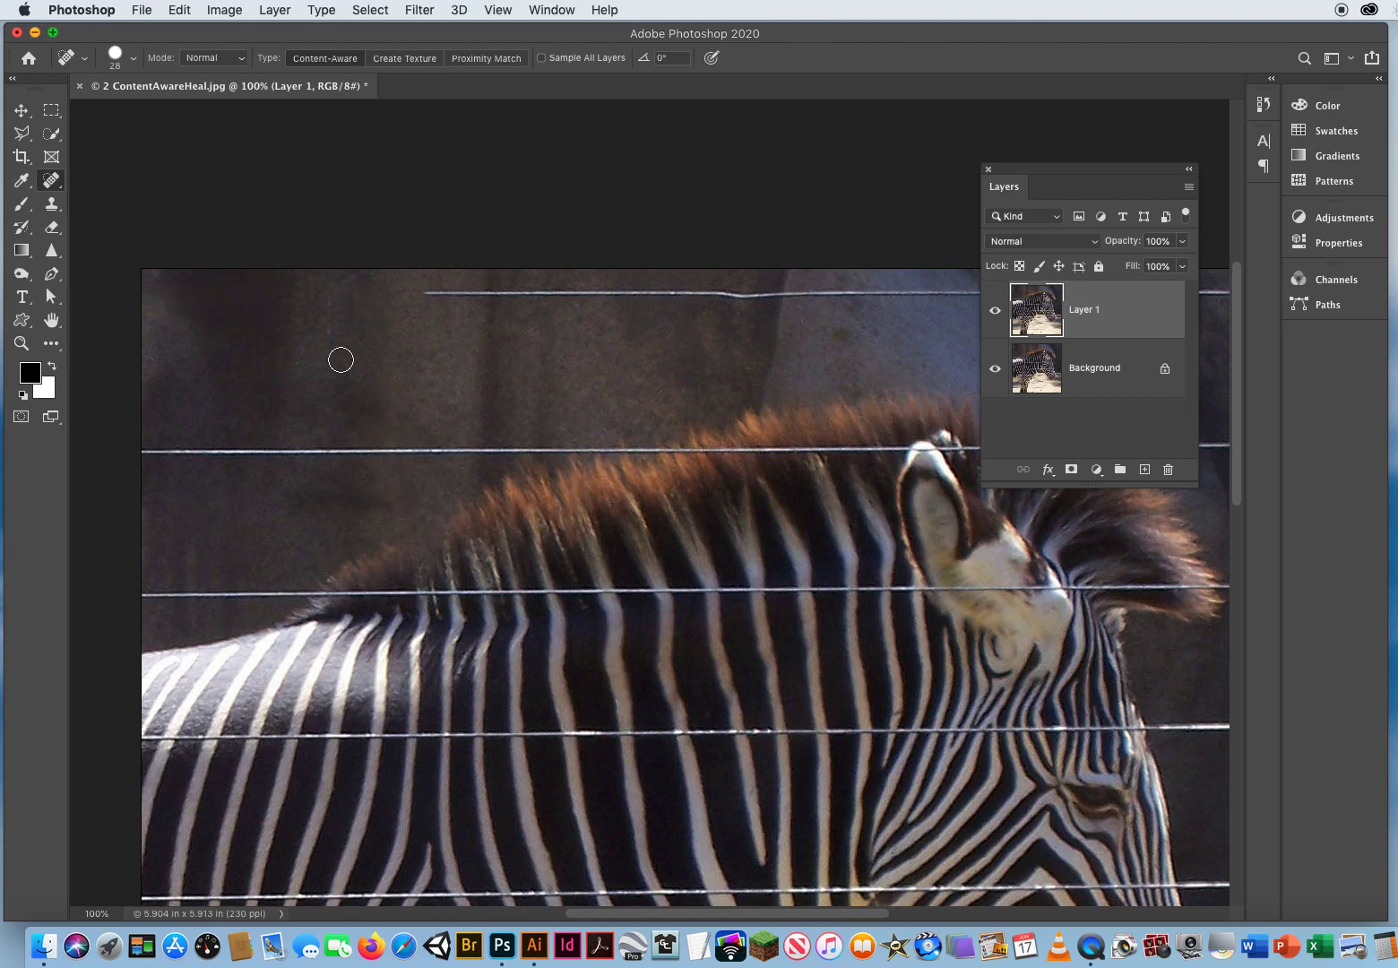
- Heal away the rest of the topmost fence wire across the dark background to the photo's right edge
drag(520, 402, 340, 435)
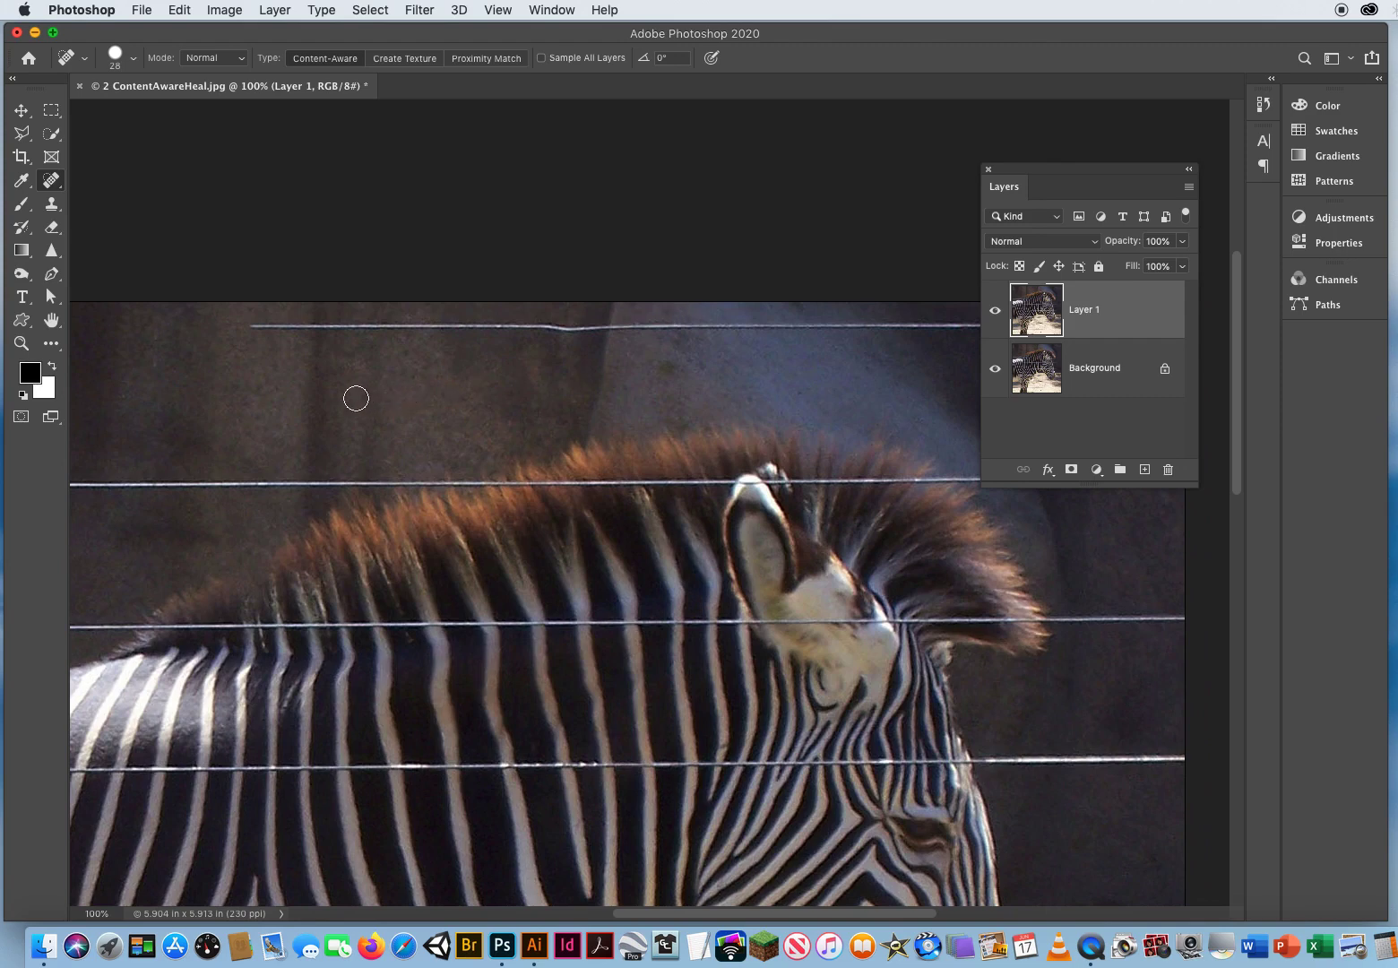
drag(221, 324, 405, 326)
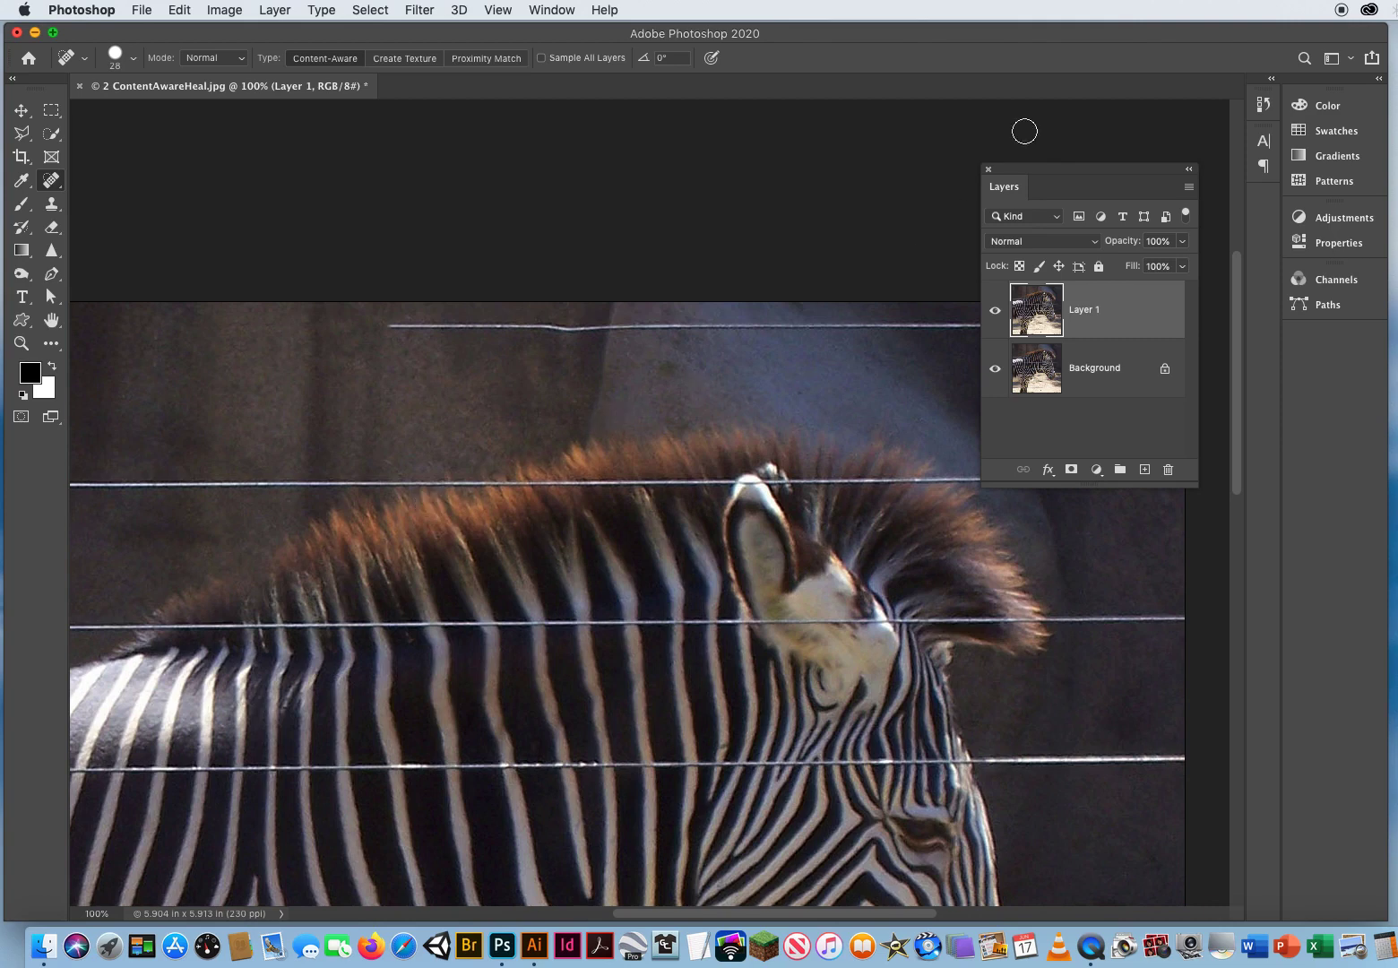
drag(1028, 172, 986, 404)
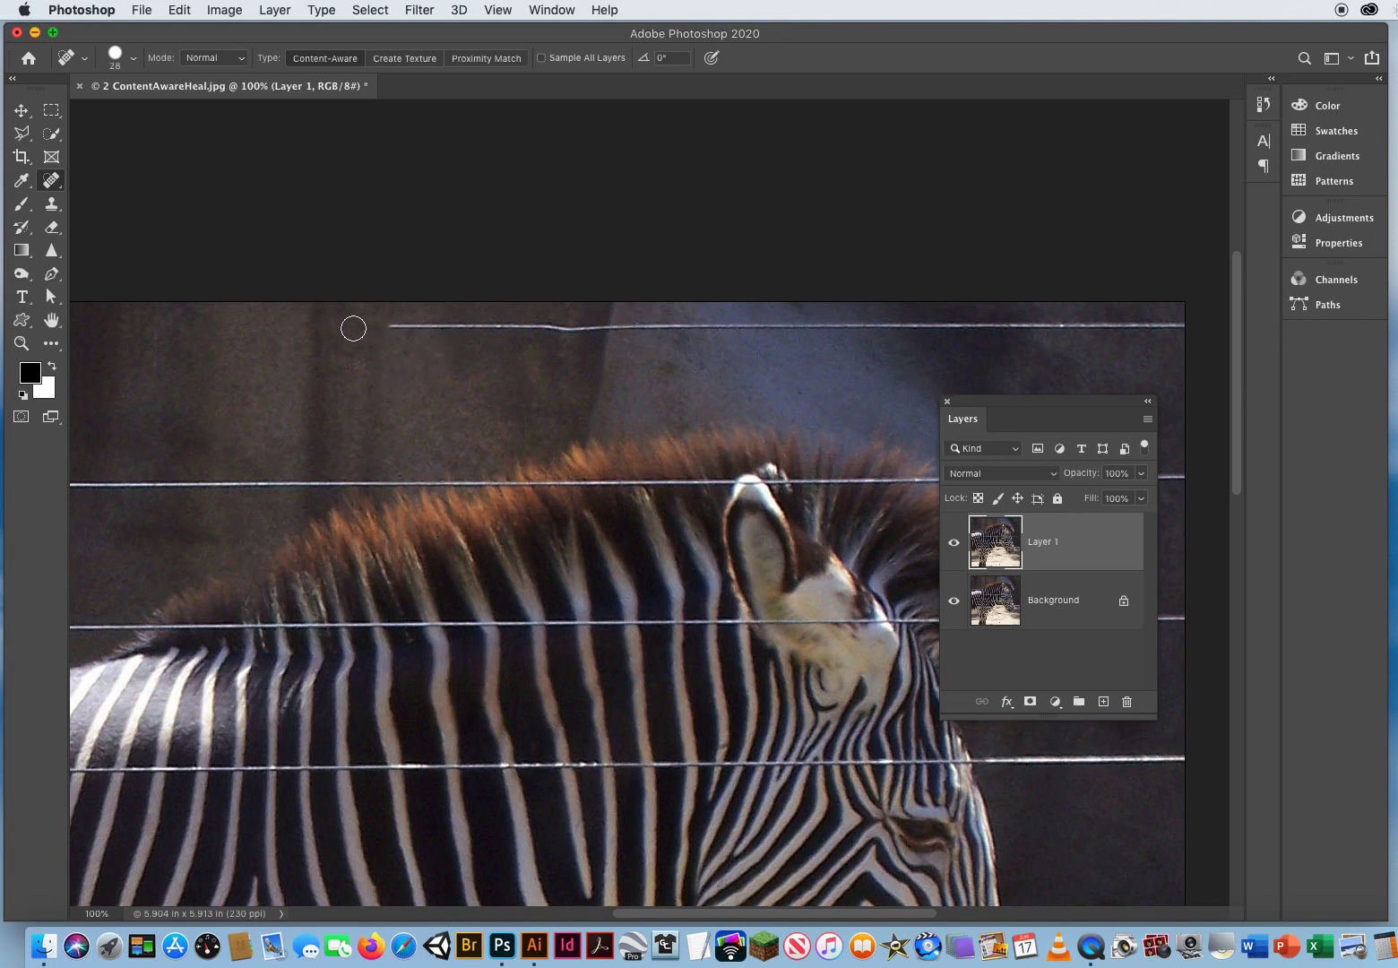
mouse_move(377, 326)
mouse_down()
mouse_move(632, 341)
mouse_move(661, 327)
mouse_move(882, 337)
mouse_move(1141, 324)
mouse_move(1172, 371)
mouse_up()
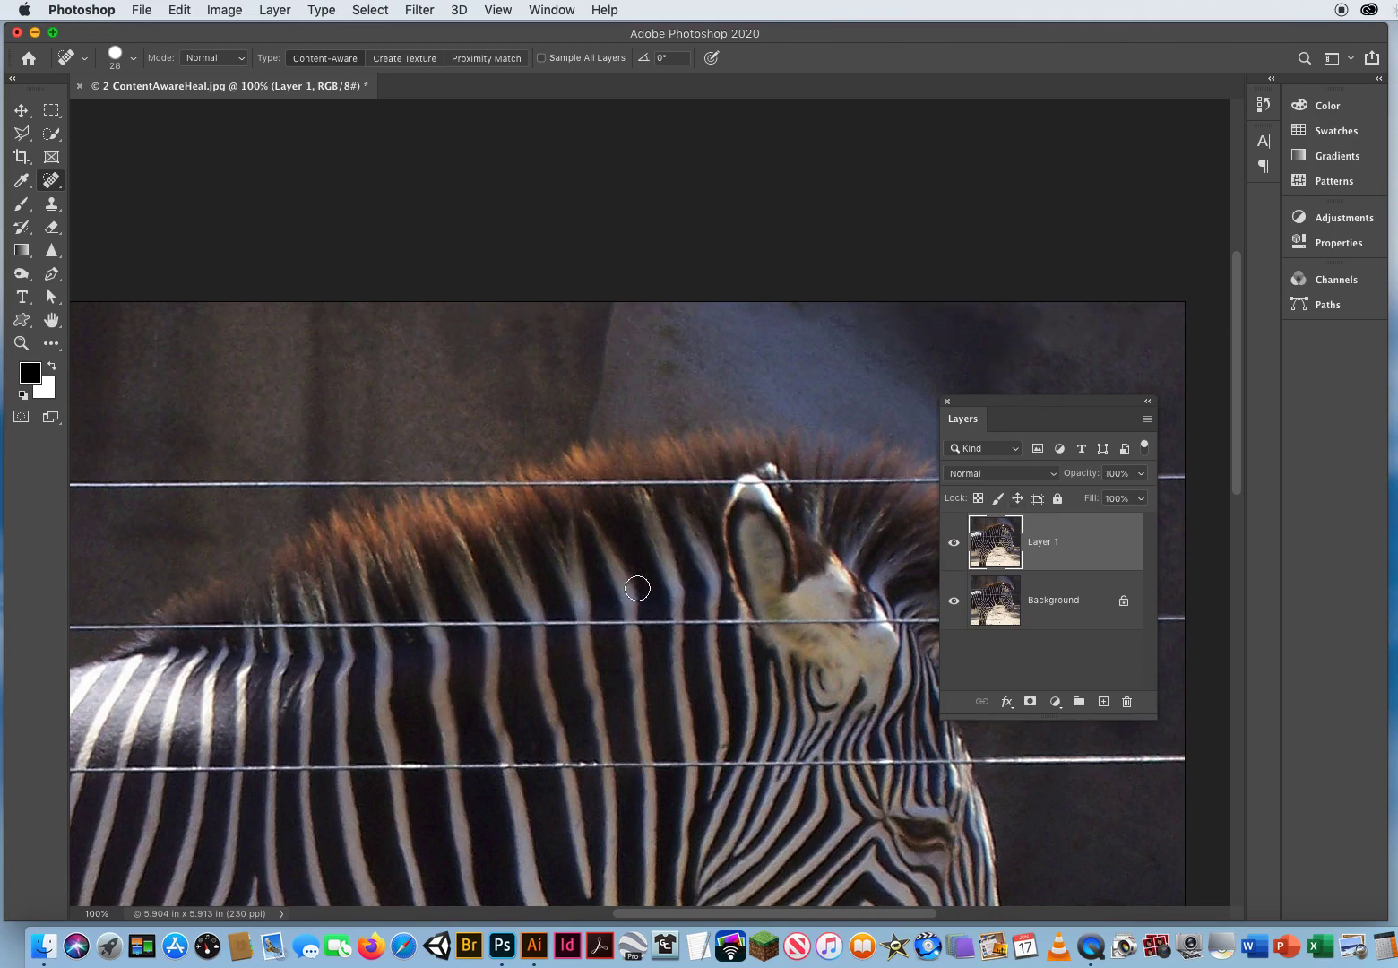
- Remove the three upper remaining wire segments between the zebra's head and mane and the photo's right edge with the Spot Healing Brush
drag(716, 574, 762, 396)
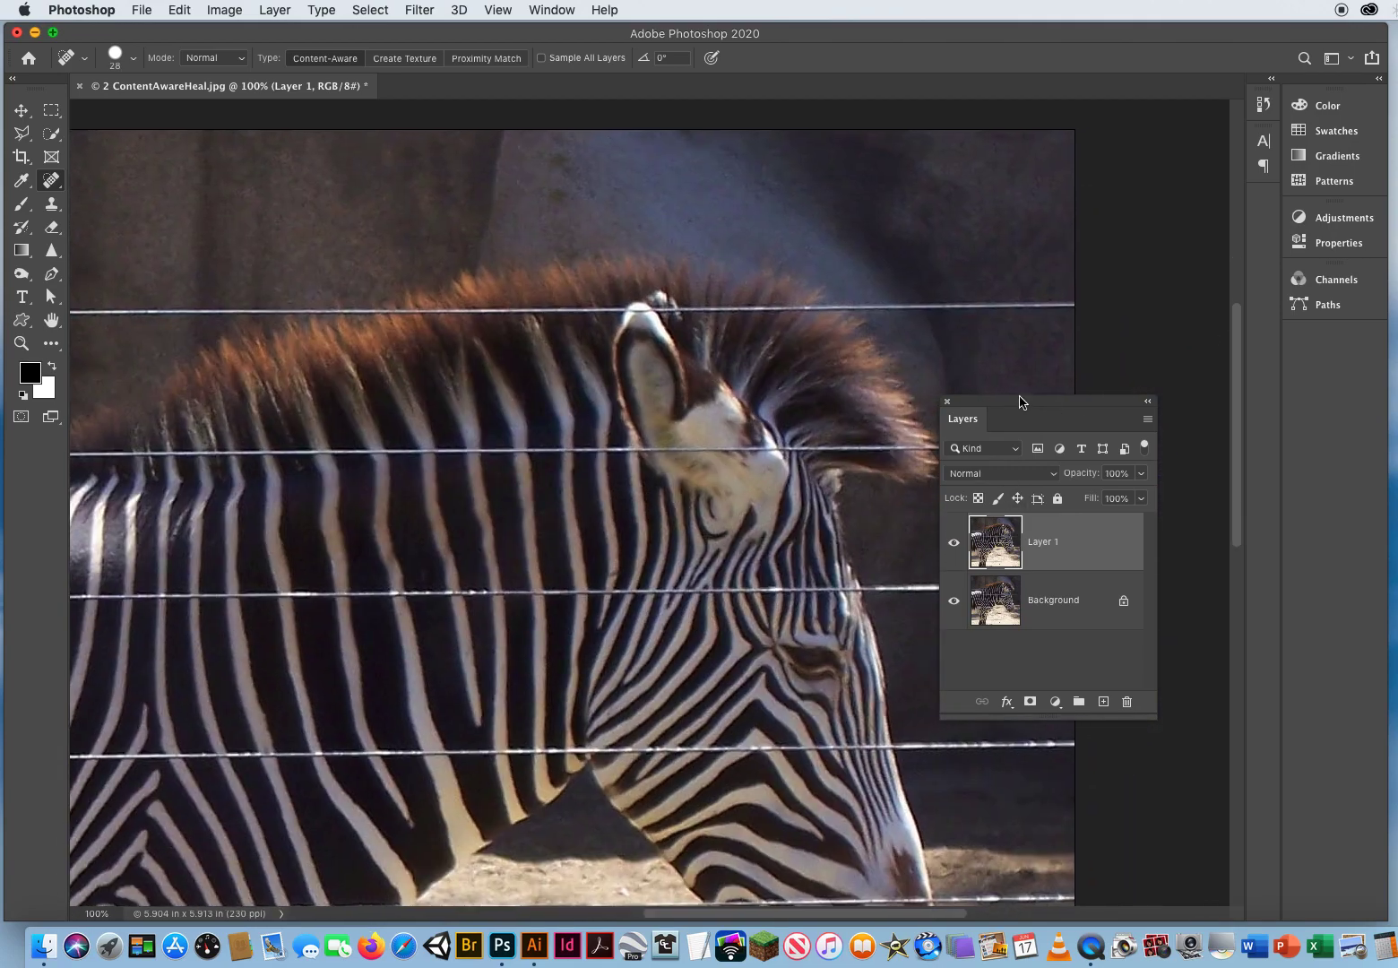
drag(1019, 402, 1087, 518)
scroll(780, 422, up, 5)
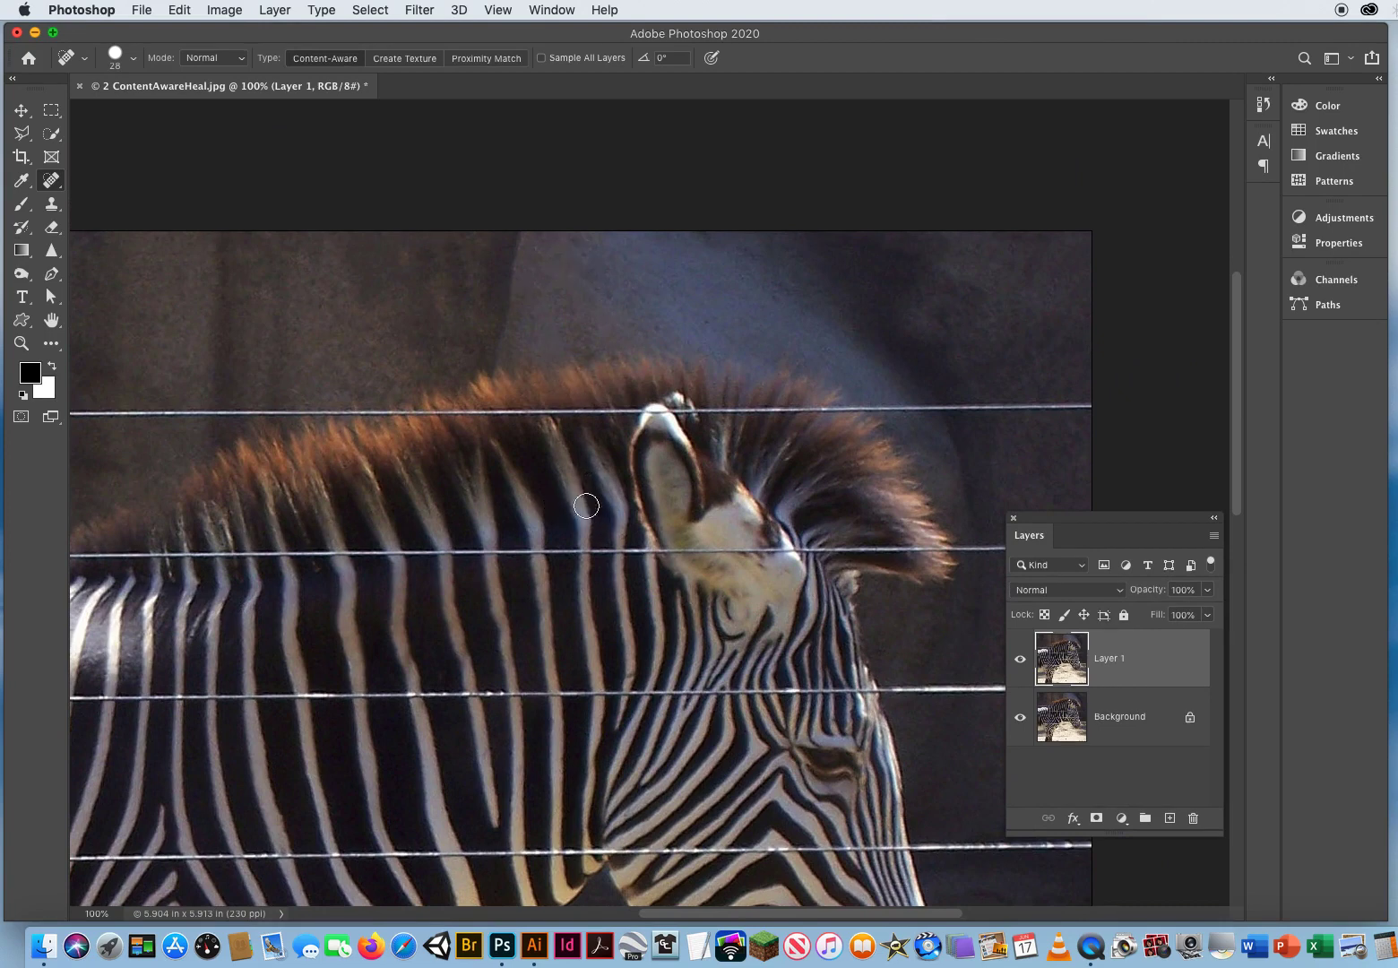
scroll(468, 415, down, 2)
scroll(468, 415, right, 4)
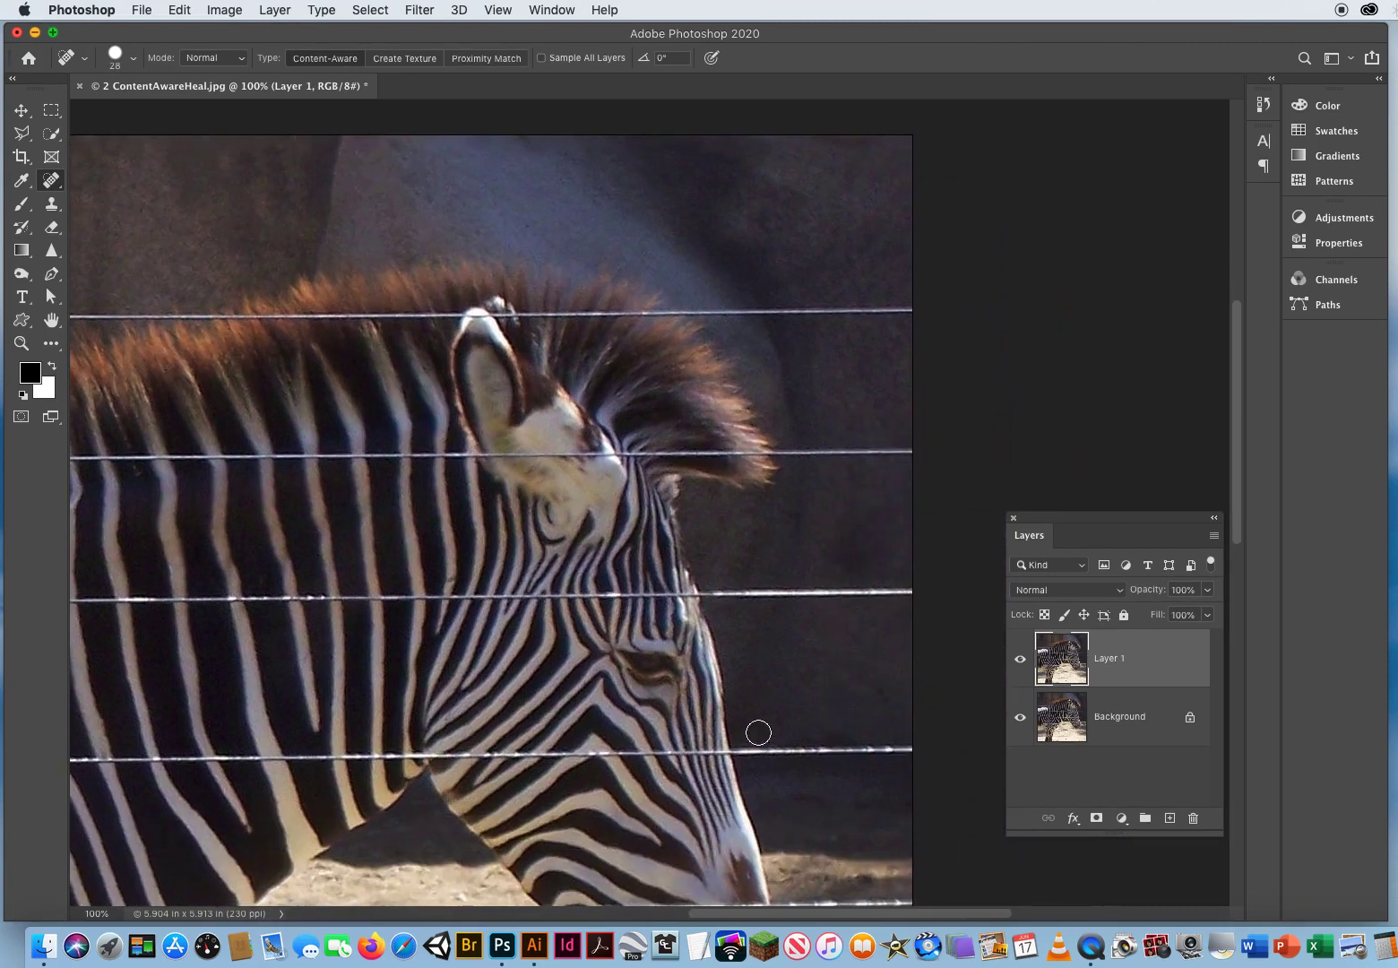
drag(712, 593, 953, 591)
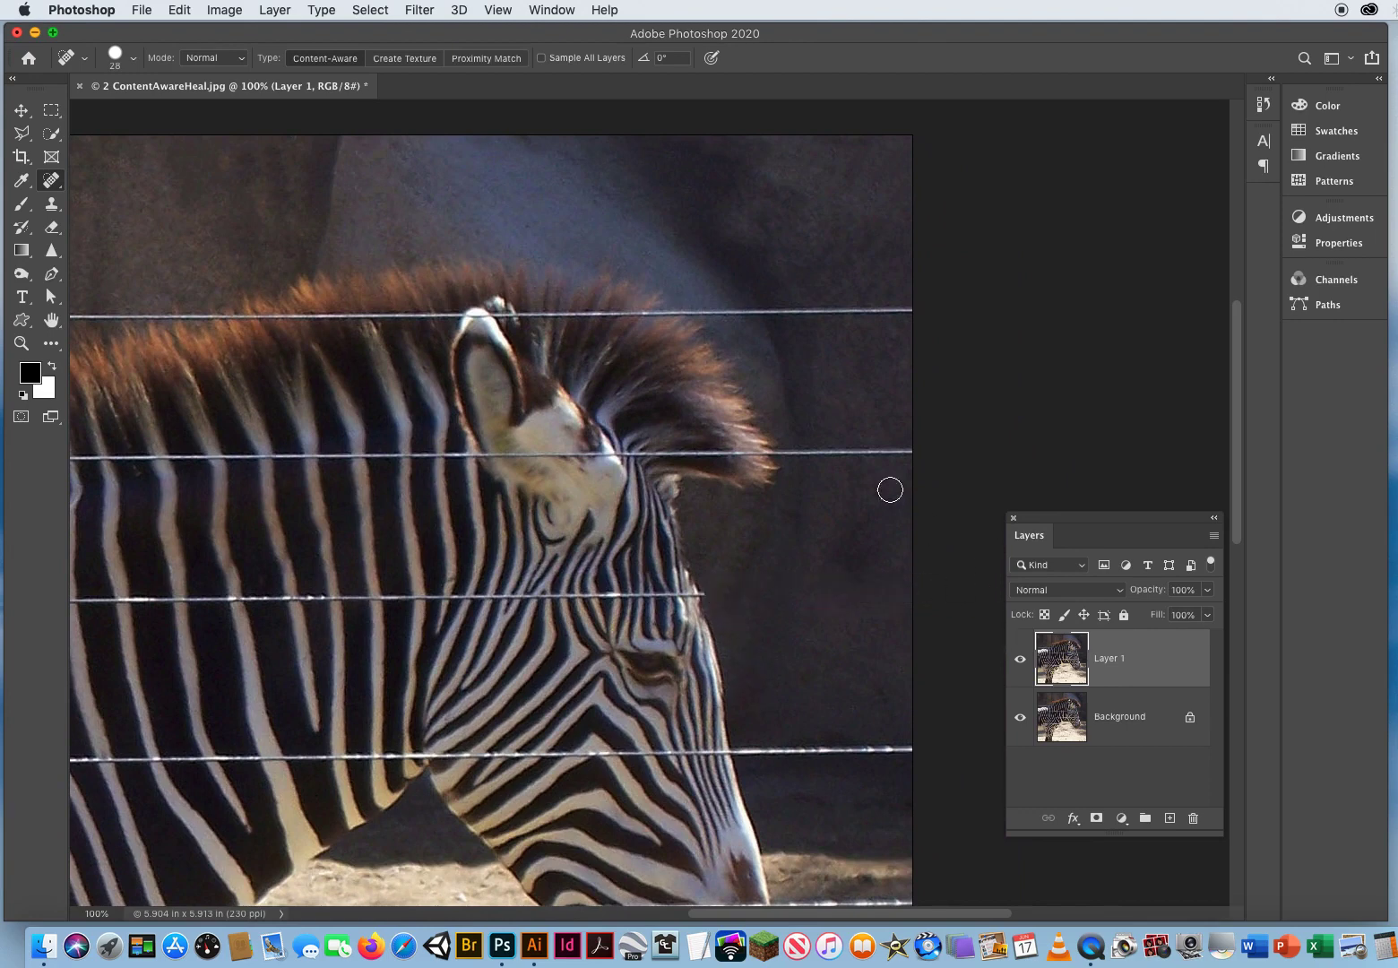
drag(787, 452, 992, 453)
drag(709, 310, 972, 312)
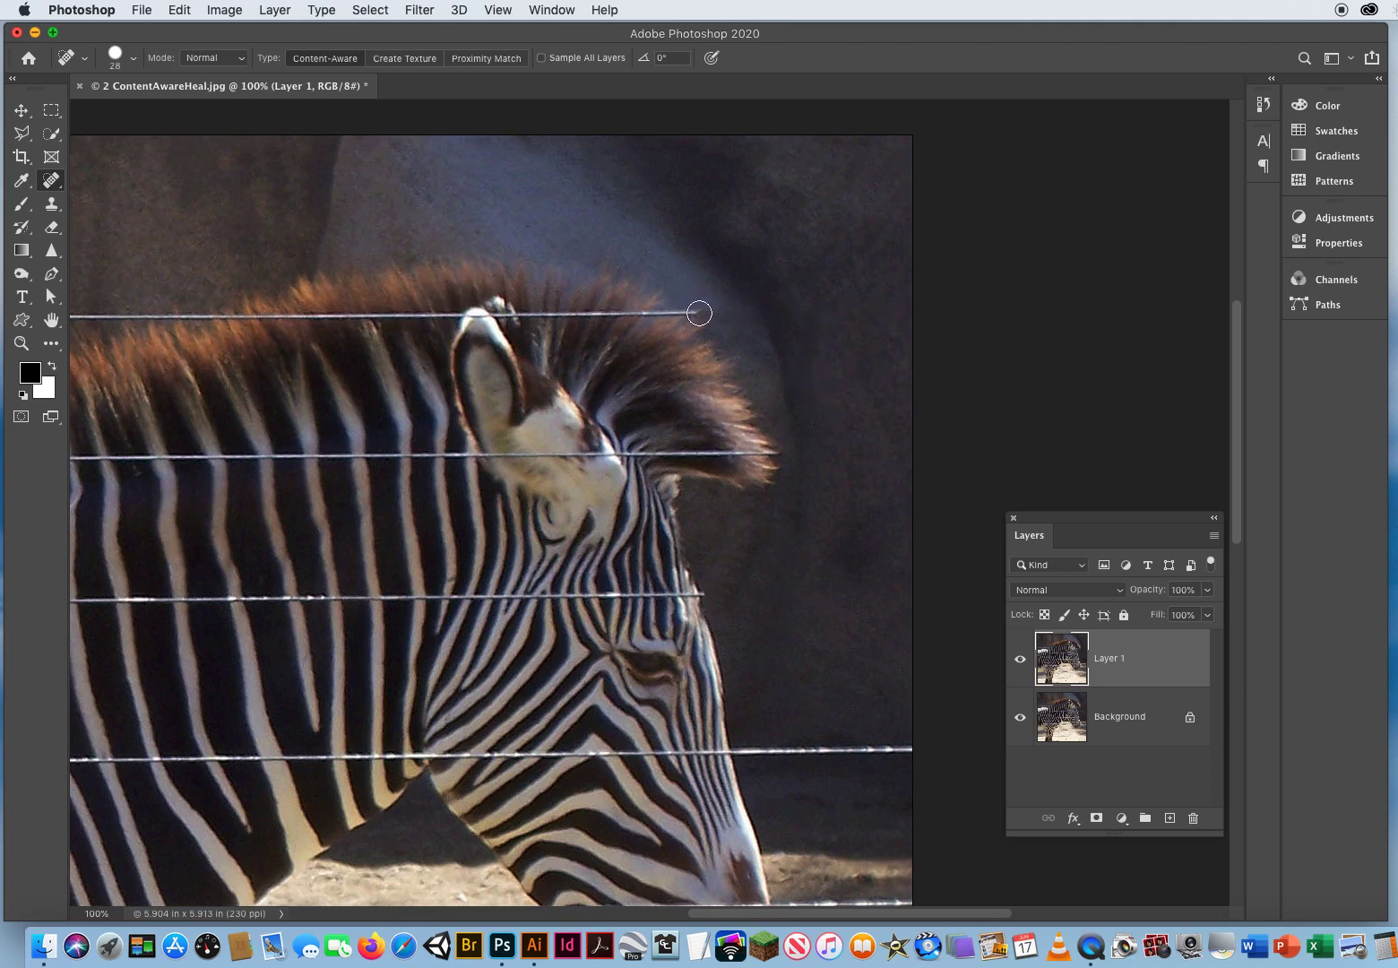
- Heal away the upper wire across the mane in front of the ear, working in short strokes up to the ear tip
drag(699, 311, 568, 314)
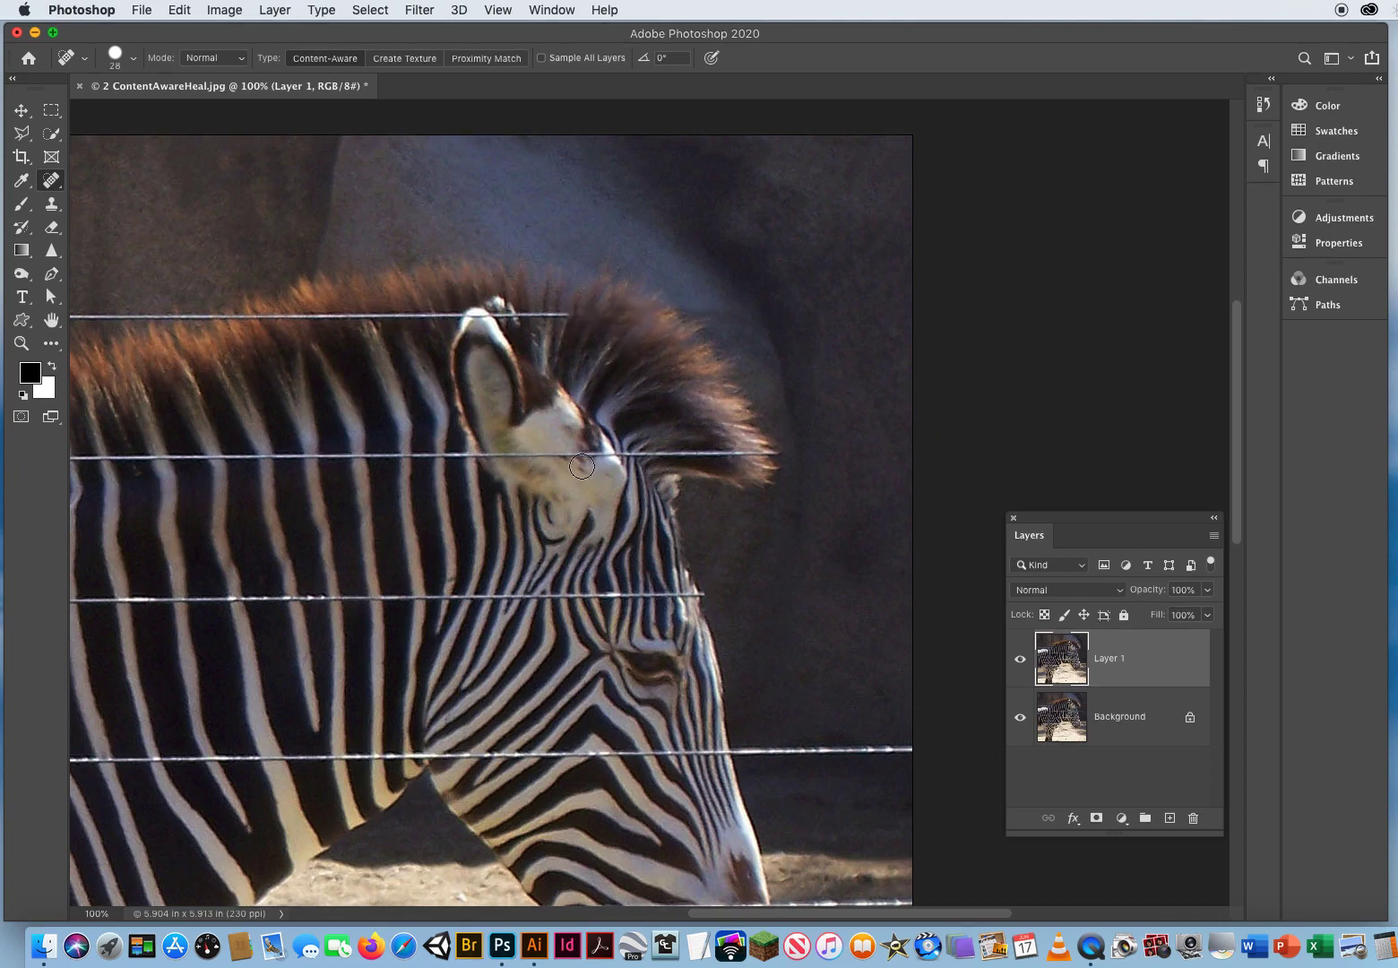
mouse_move(703, 308)
mouse_down()
mouse_move(721, 335)
mouse_move(758, 350)
mouse_up()
drag(690, 311, 676, 301)
drag(547, 329, 551, 294)
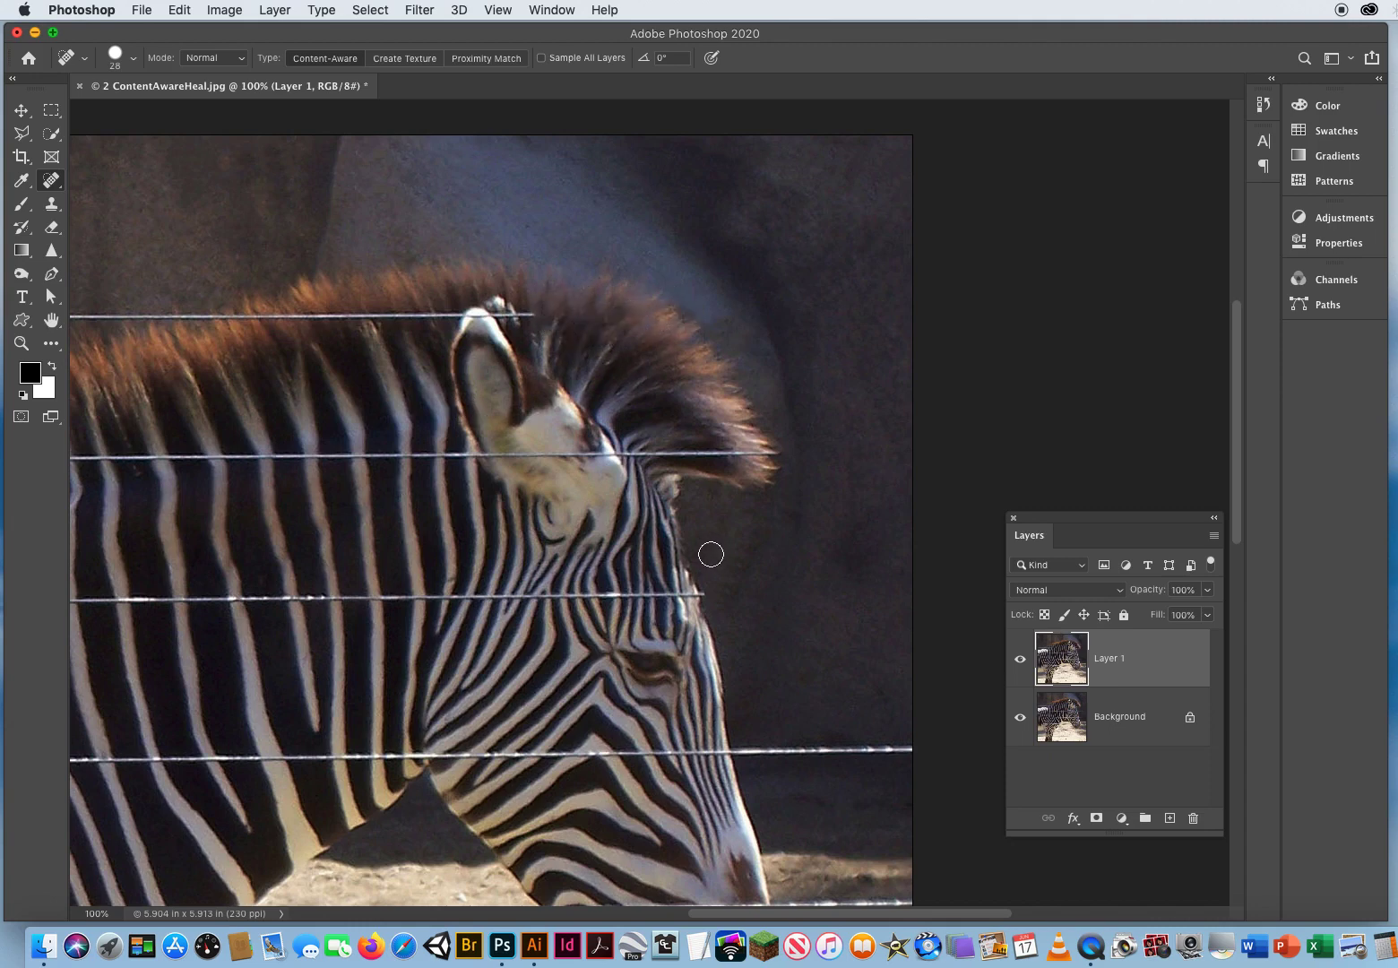
click(530, 315)
- Try healing the wire across the tip of the zebra's ear in one stroke, and undo it
drag(457, 311, 516, 312)
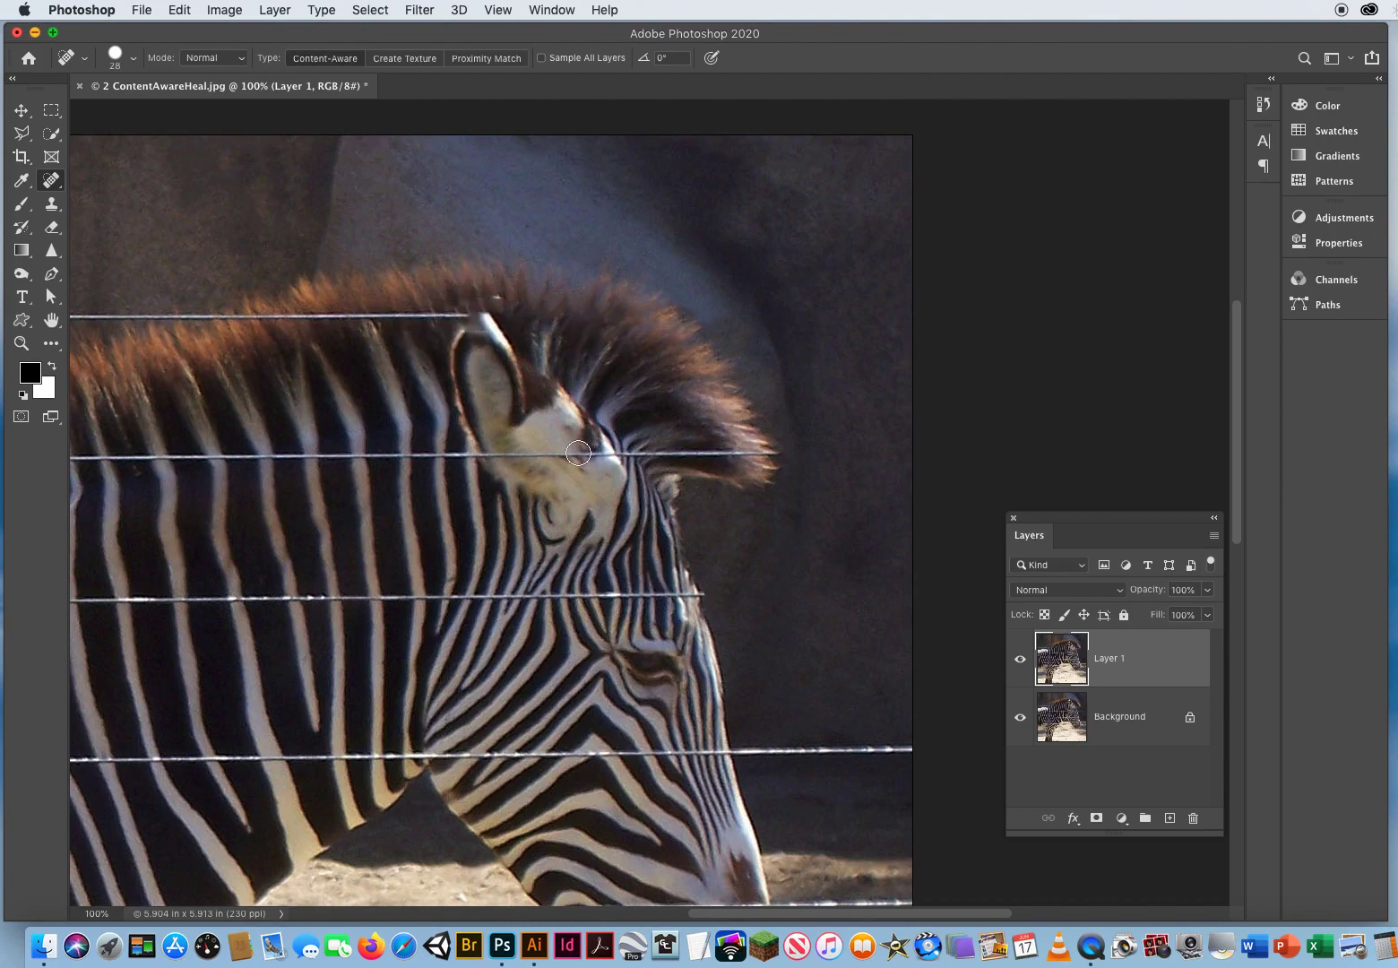
click(181, 10)
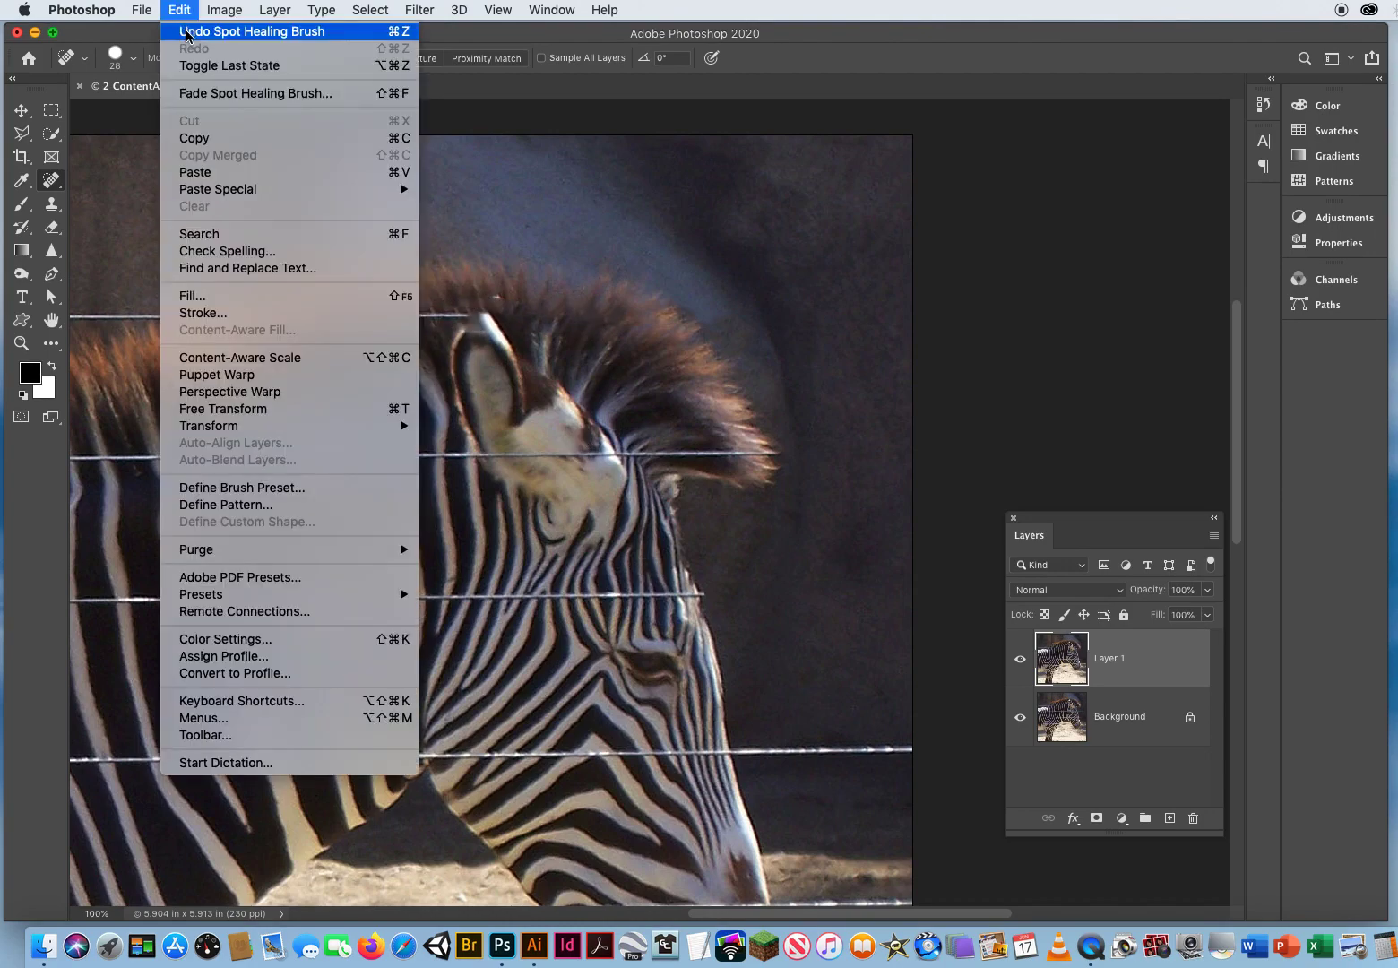
click(251, 40)
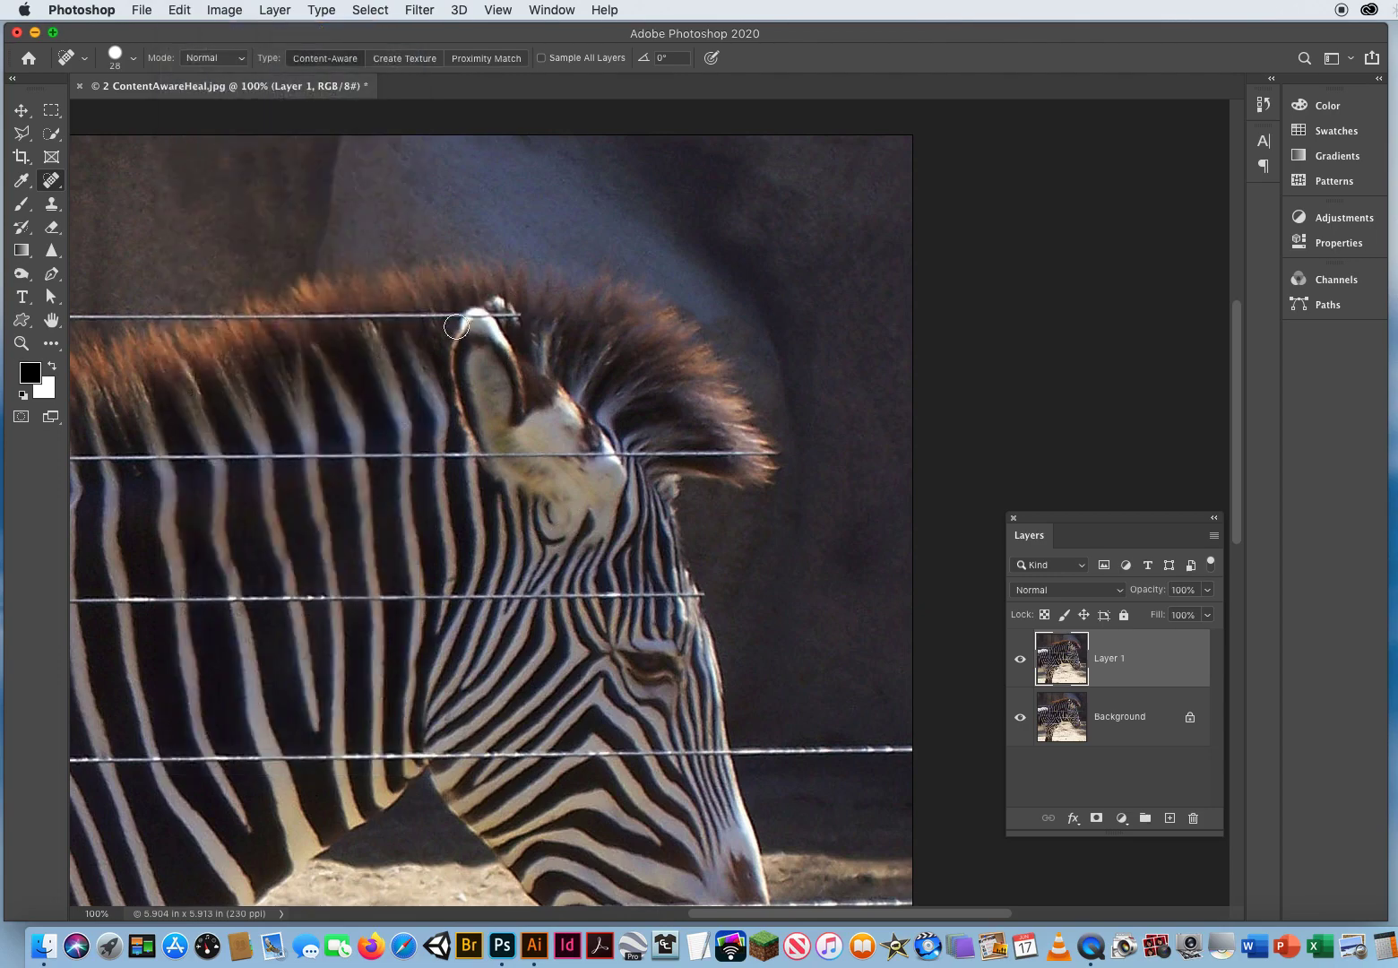
- Heal away the upper wire along the mane behind the ear and the wire segment in the shadowed background beside the lower face
click(507, 314)
drag(446, 311, 296, 324)
drag(406, 318, 273, 330)
drag(356, 318, 229, 331)
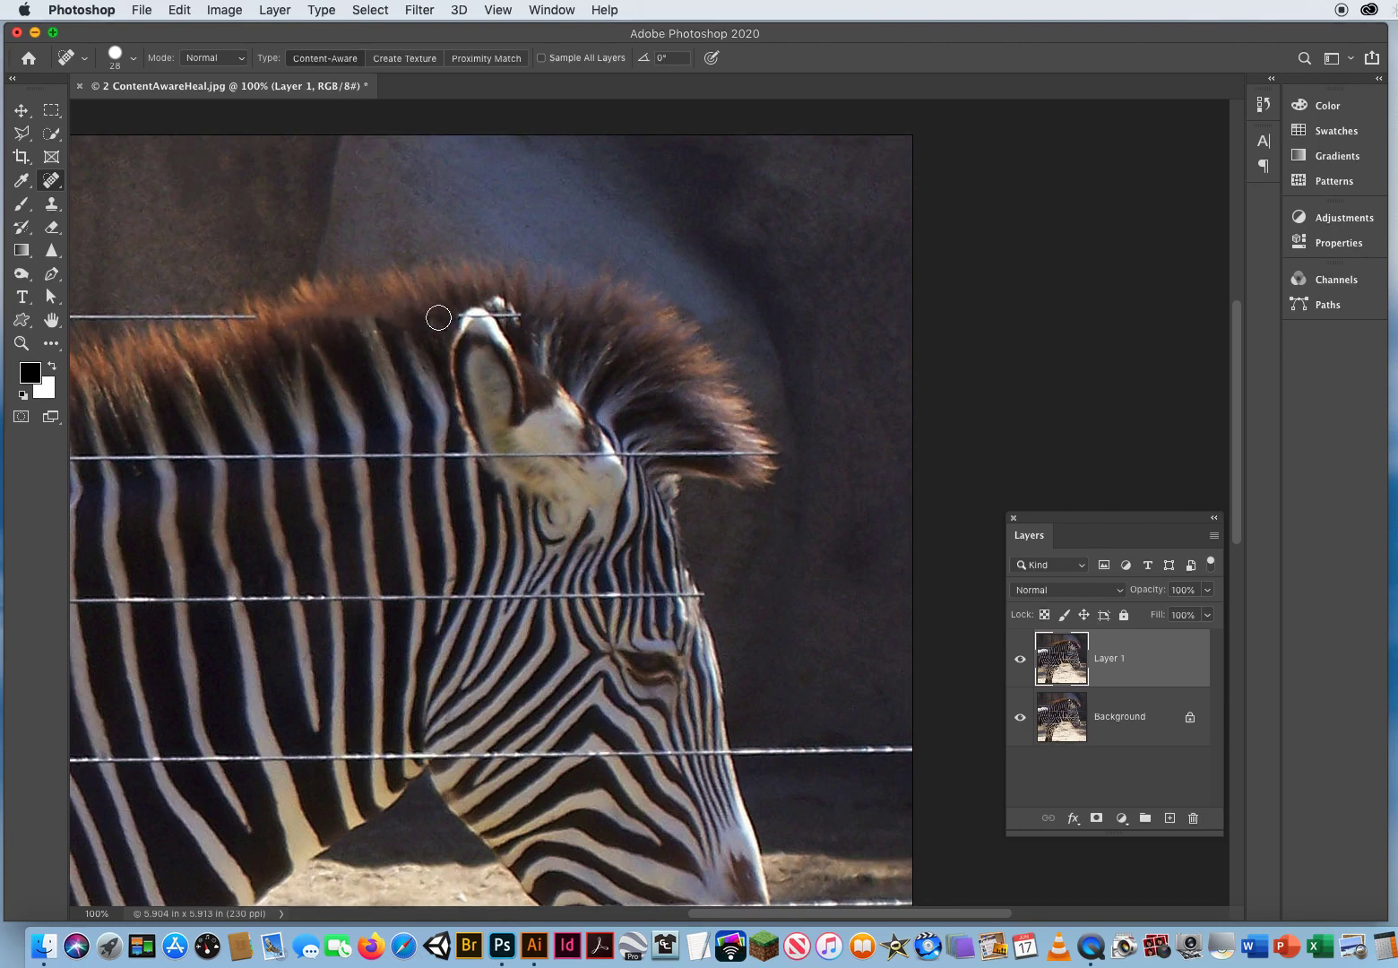
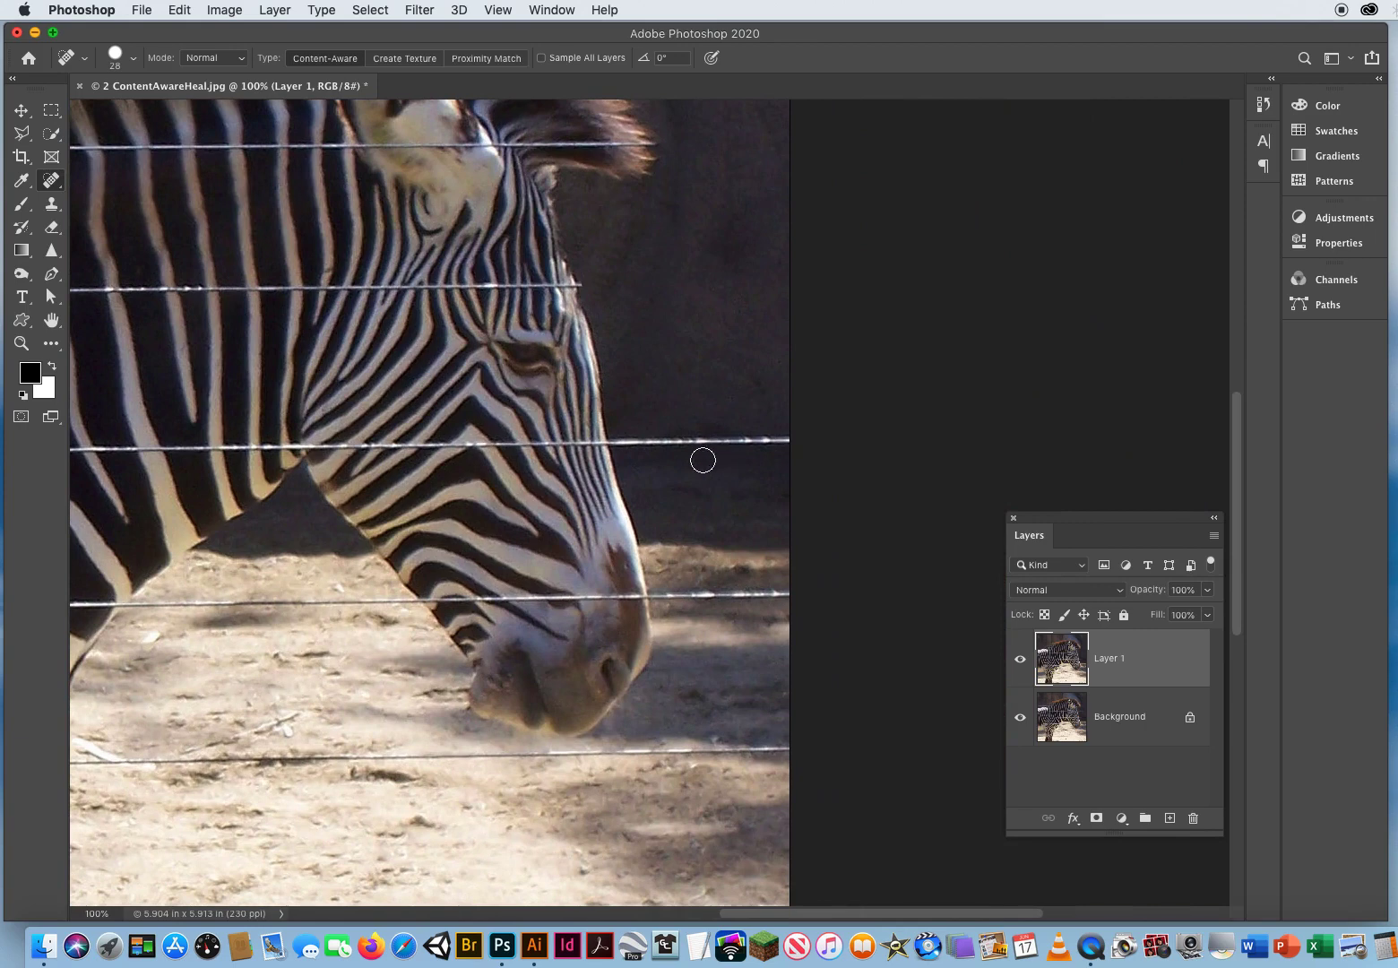
drag(626, 440, 824, 444)
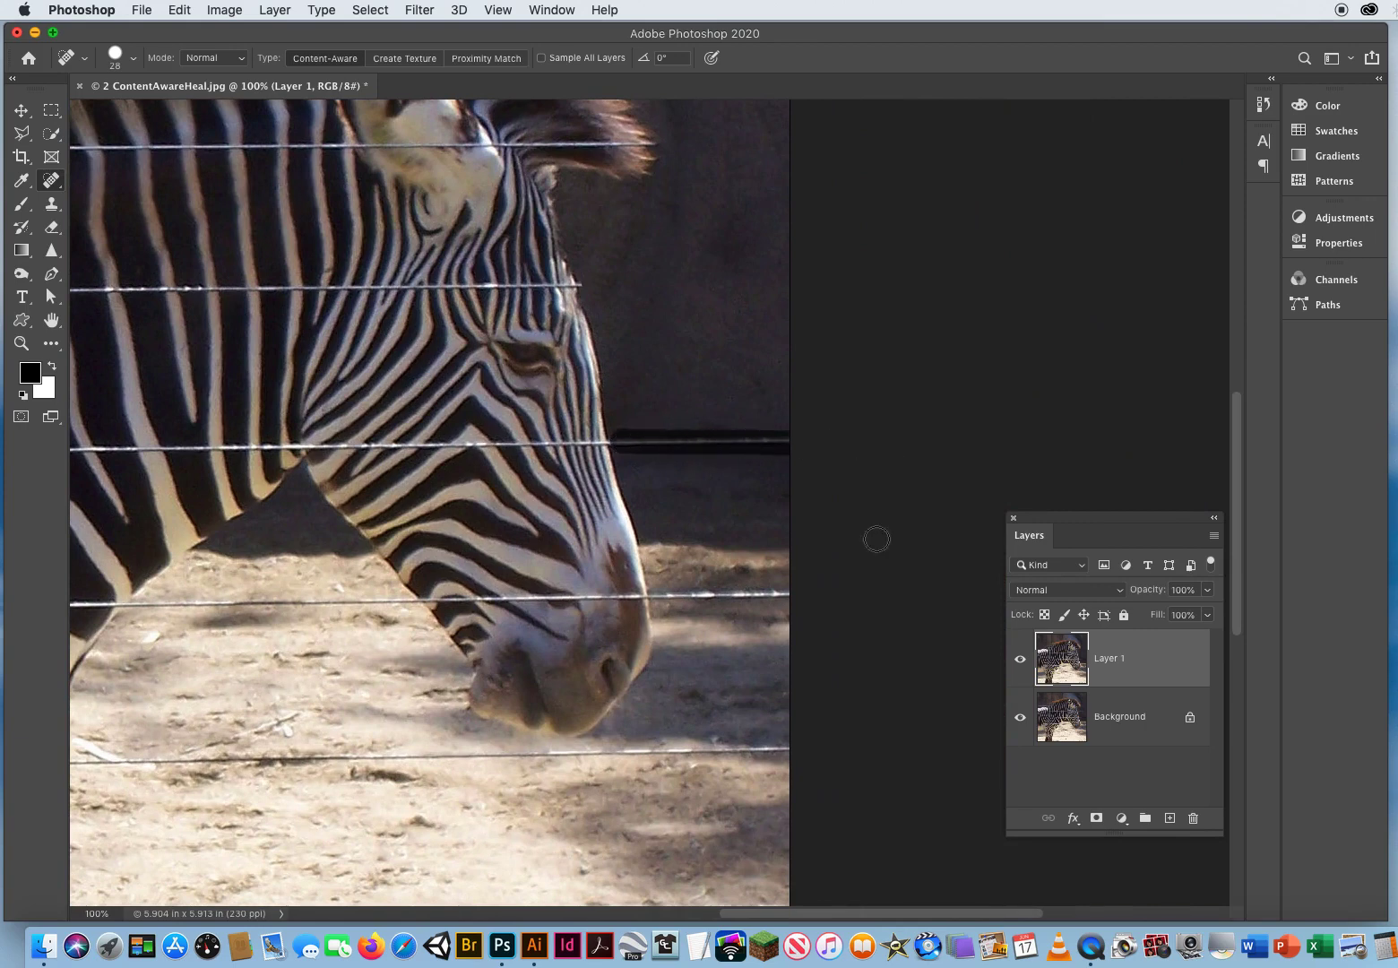
- Try healing the wire segment between the zebra's muzzle and the photo's right edge, and undo the stroke
mouse_move(661, 594)
mouse_down()
mouse_move(863, 593)
mouse_move(704, 439)
mouse_up()
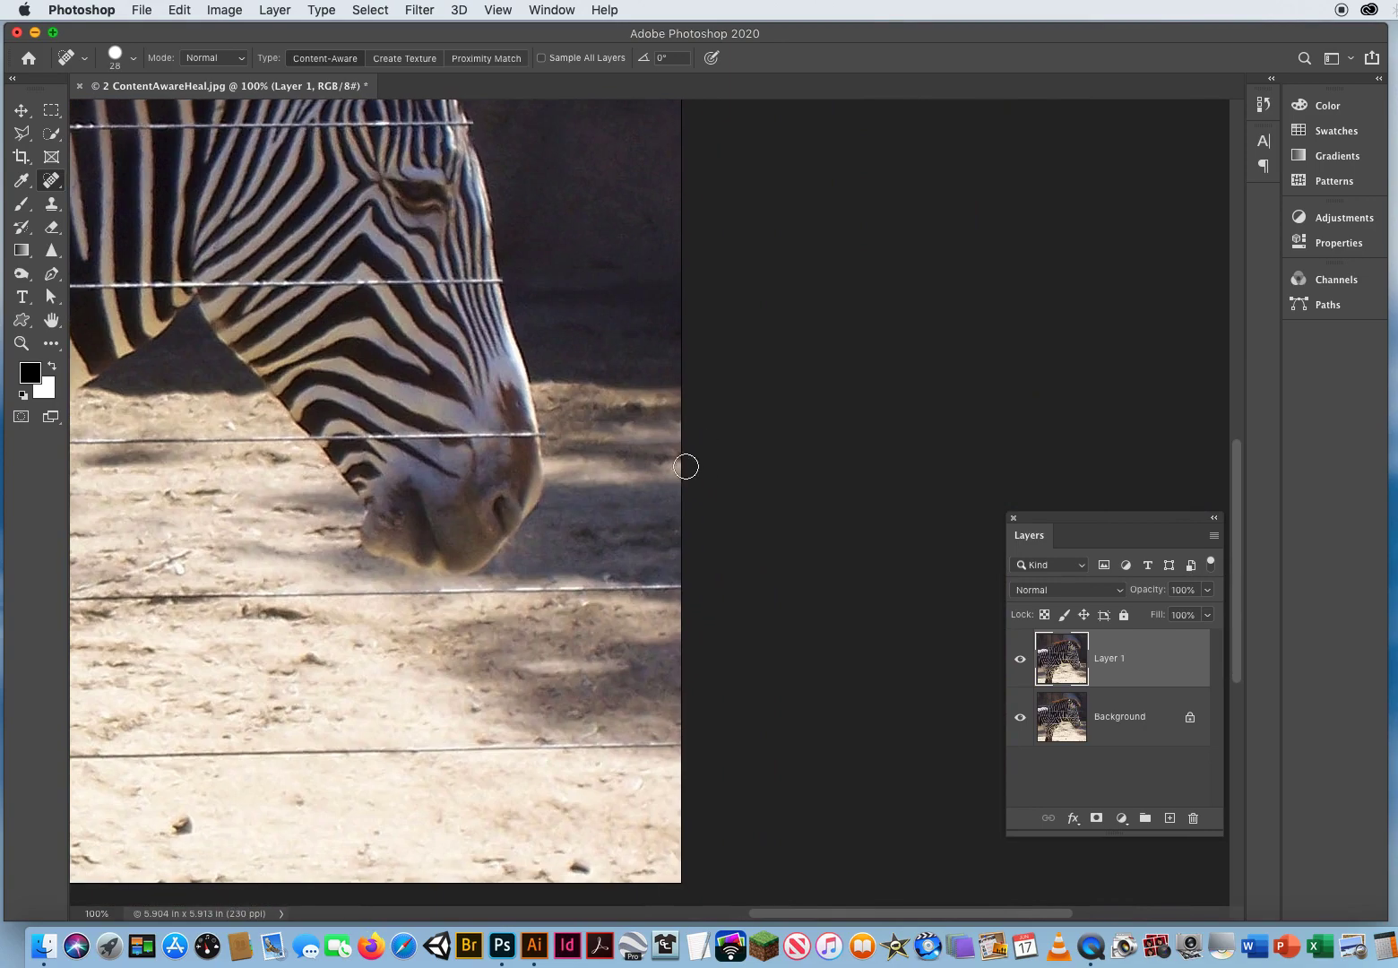
click(187, 9)
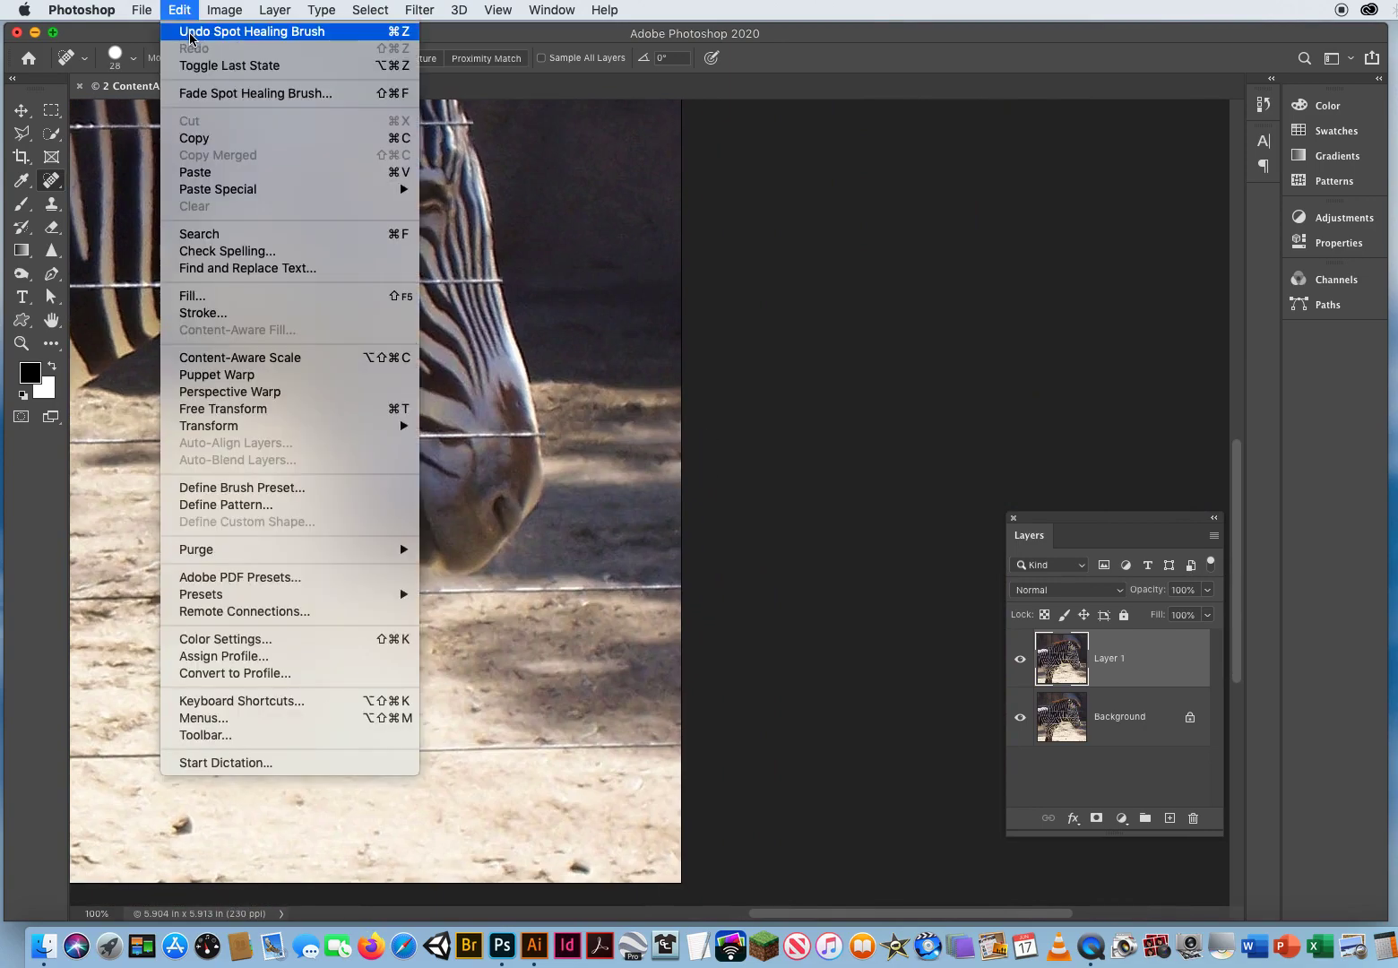
click(194, 39)
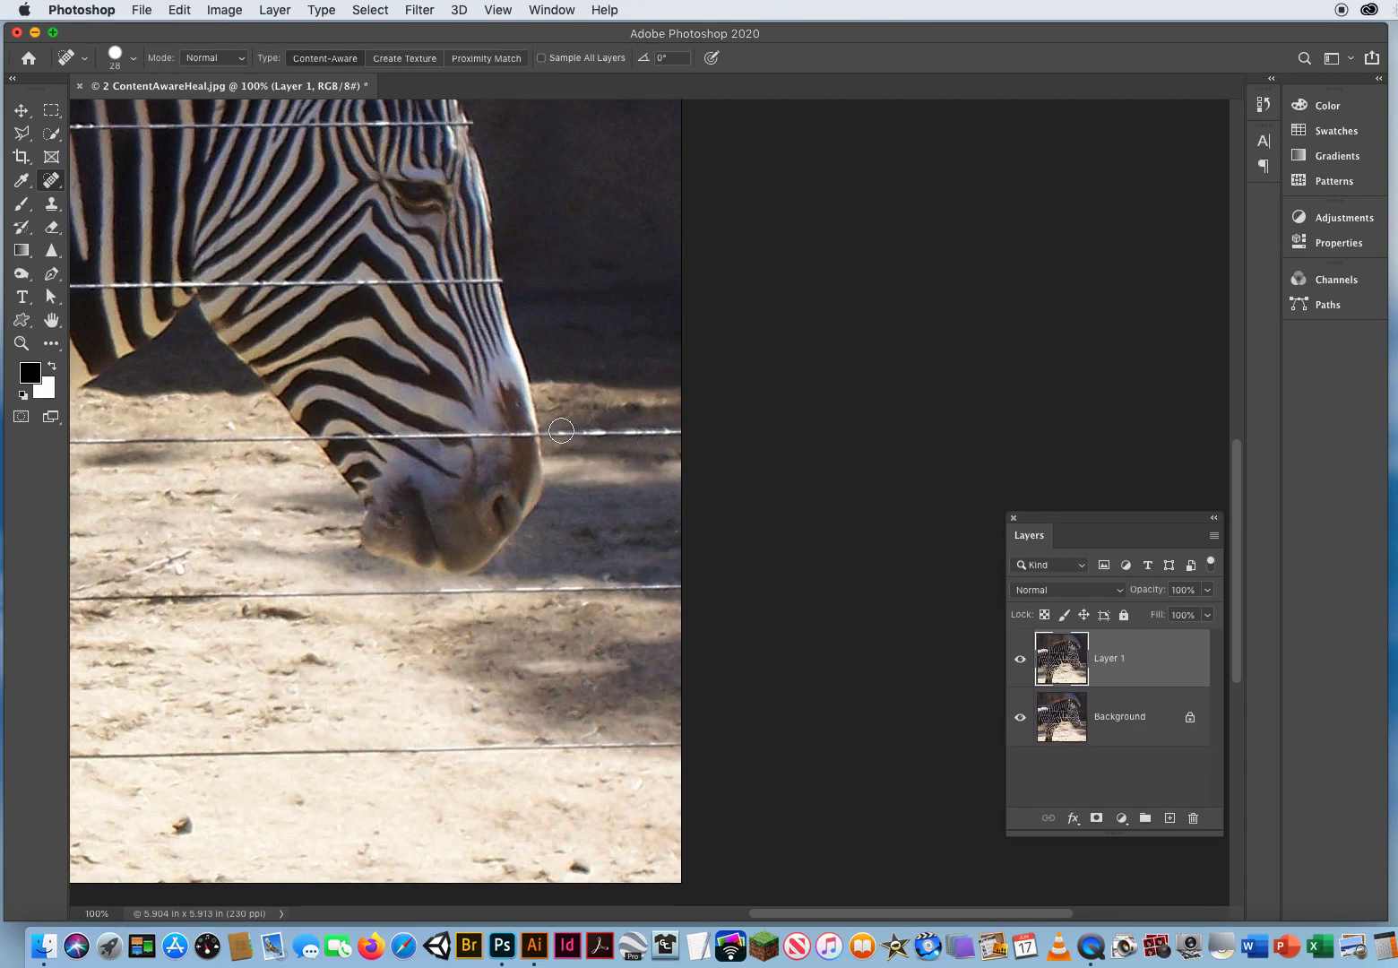
- Retry healing the wire beside the muzzle out past the photo's right edge in one stroke, and undo it
drag(553, 434, 692, 434)
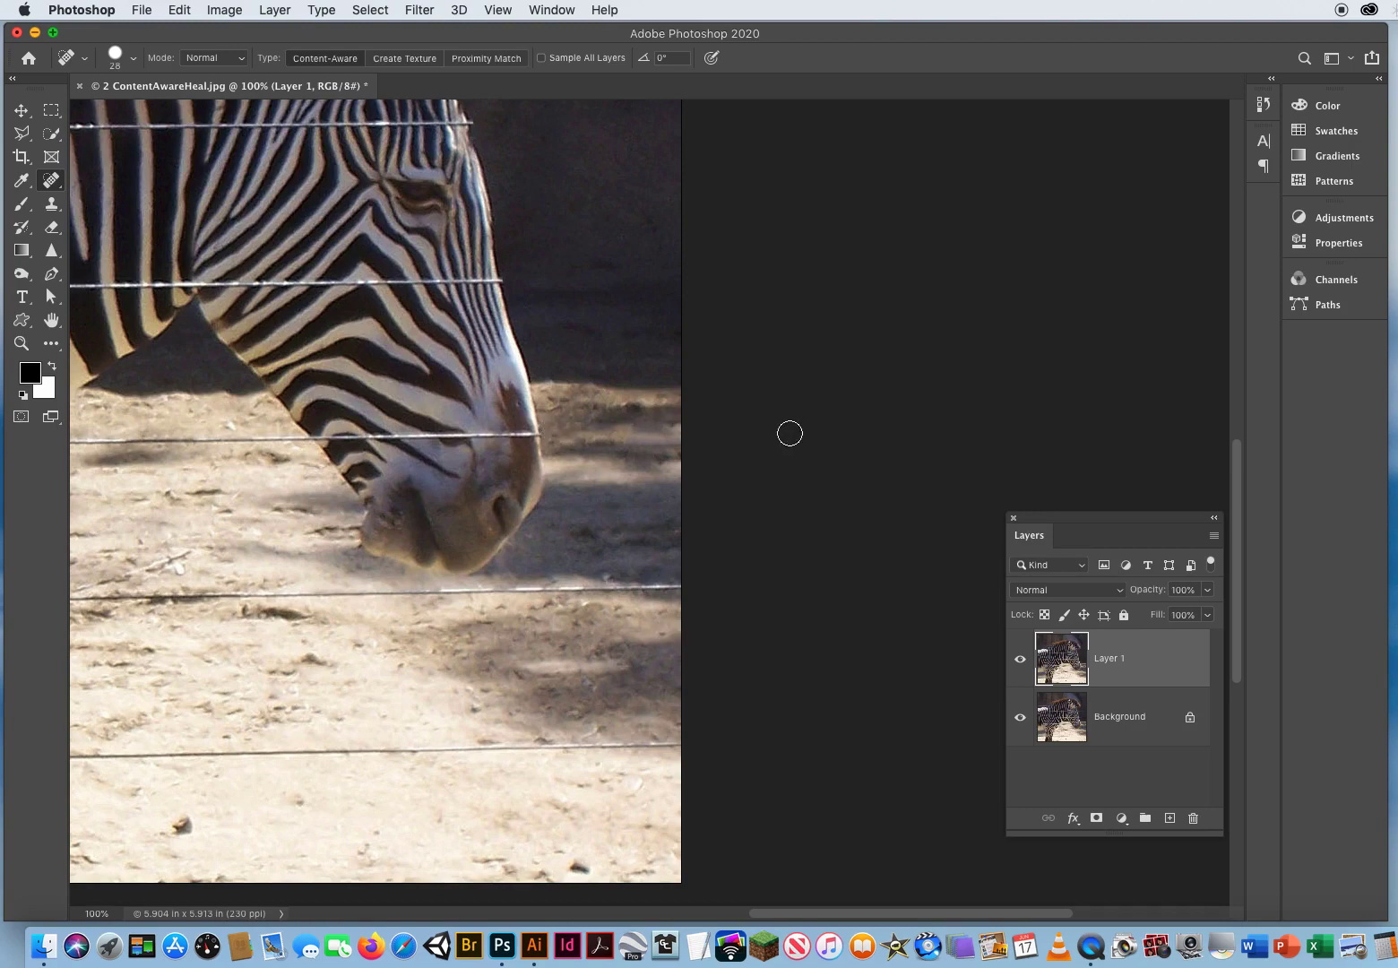
click(180, 10)
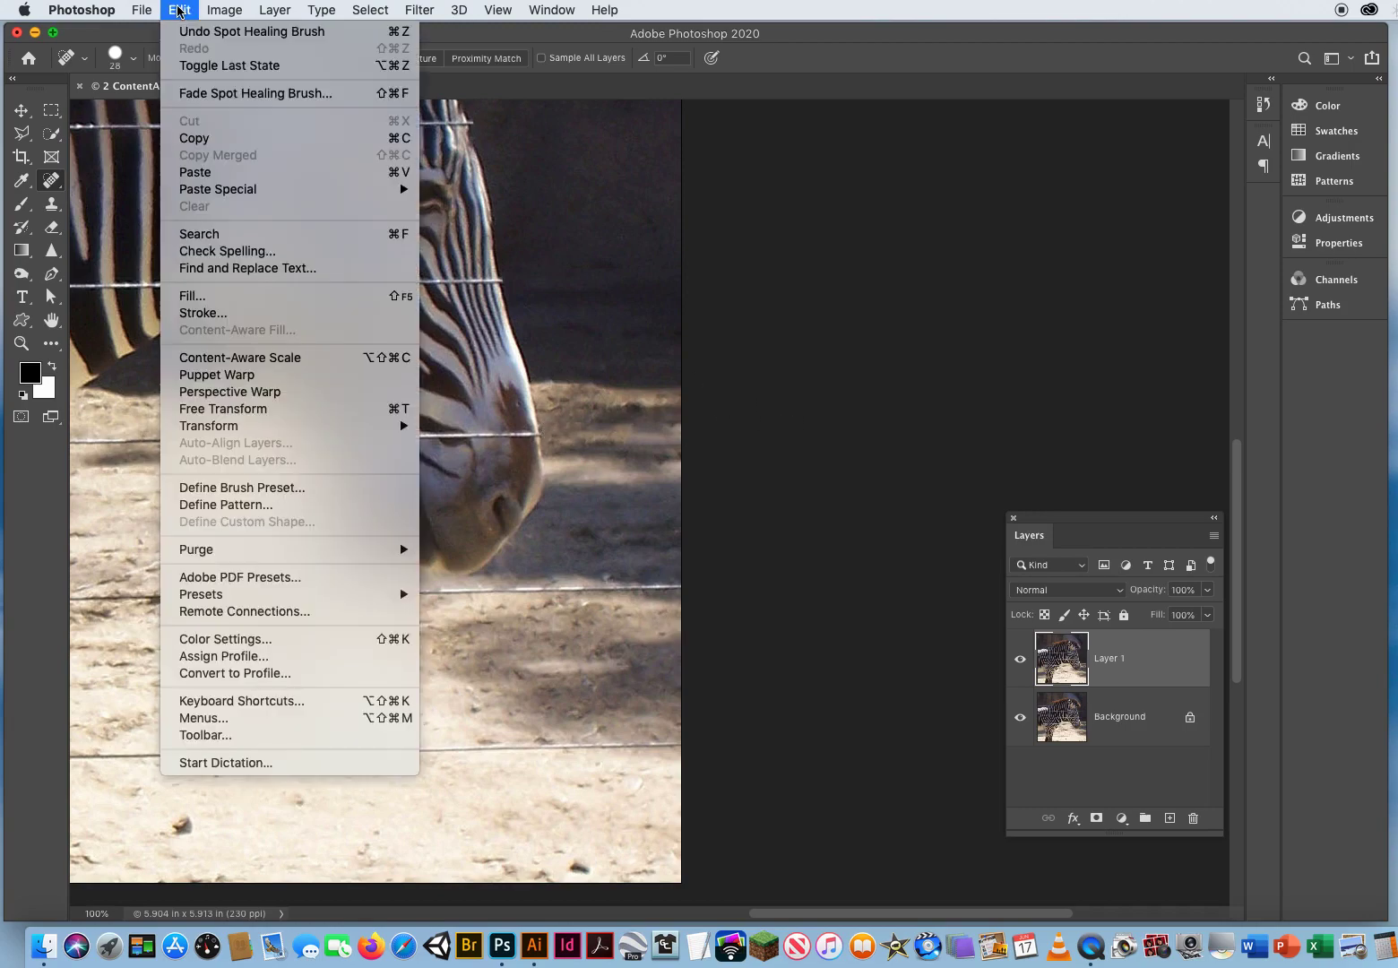
click(185, 34)
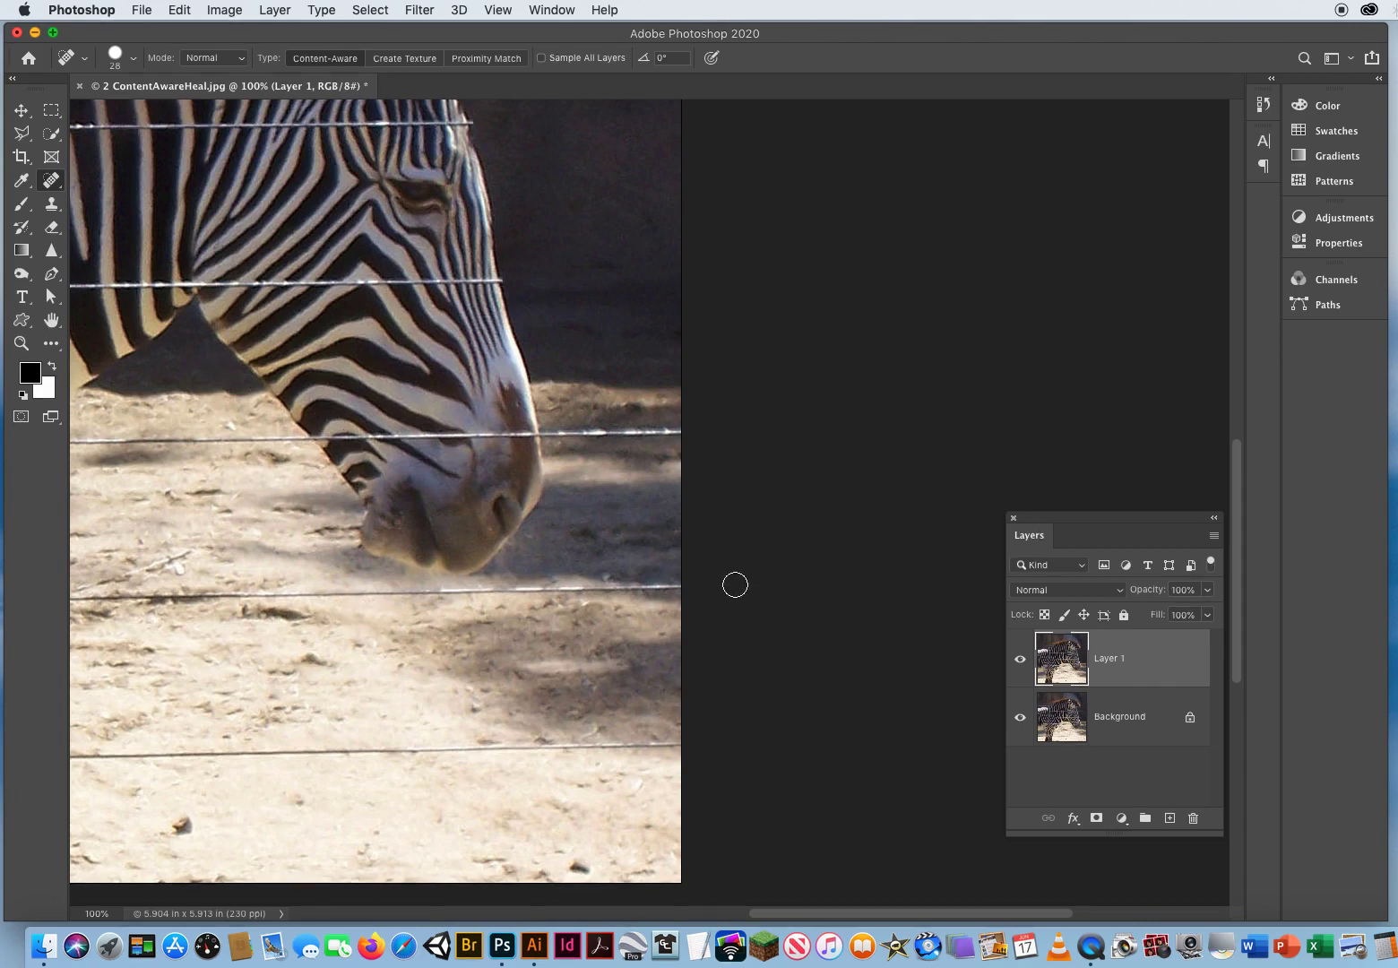
- Heal away the wire directly below the muzzle and the right-hand portion of the lowest wire across the ground
drag(329, 591, 672, 592)
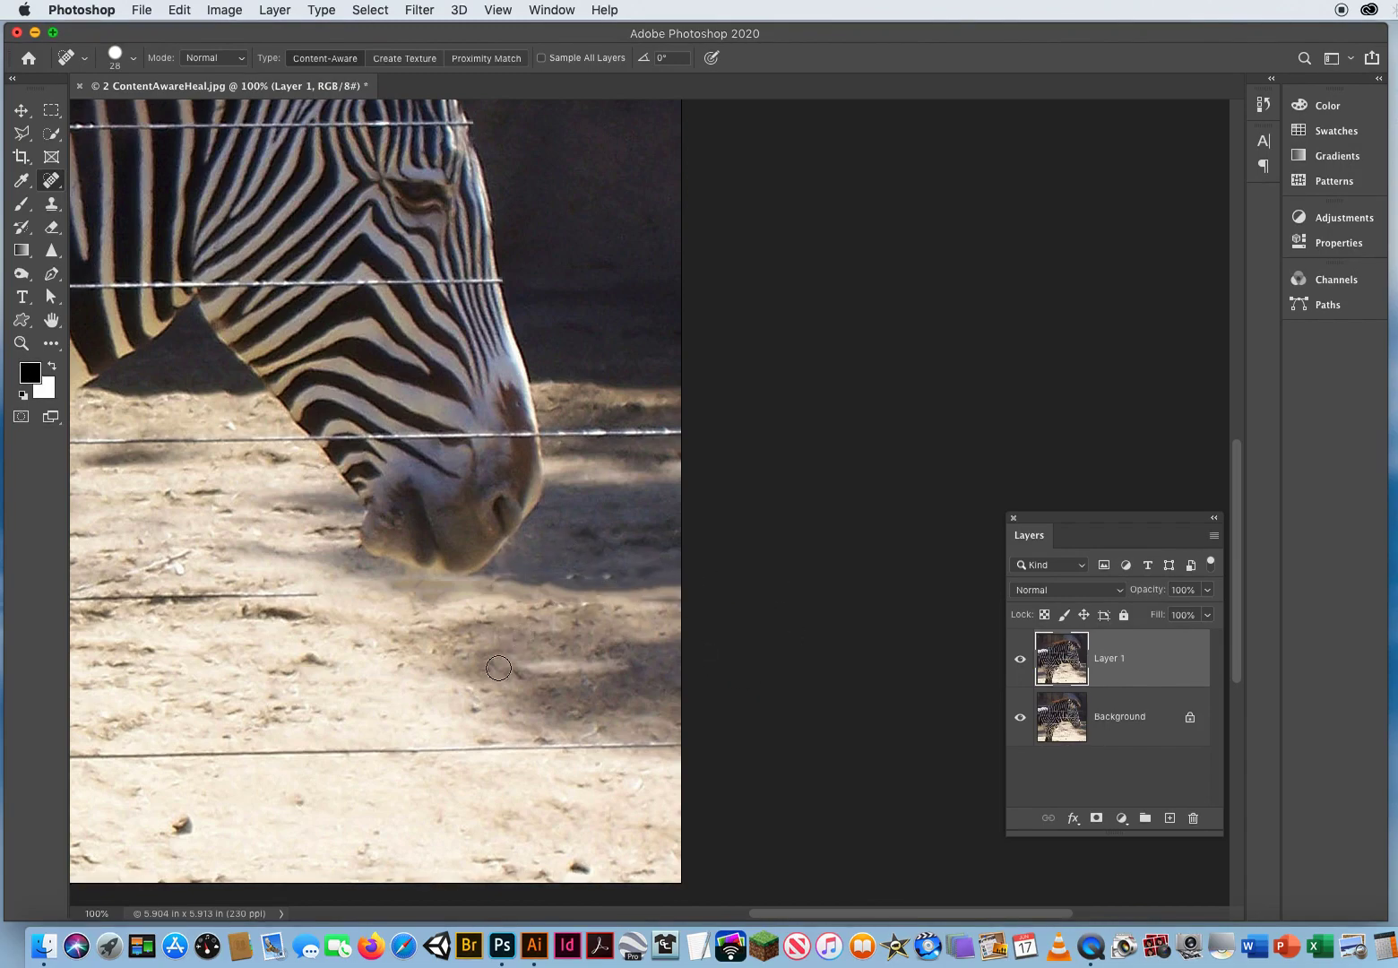
drag(471, 669, 507, 546)
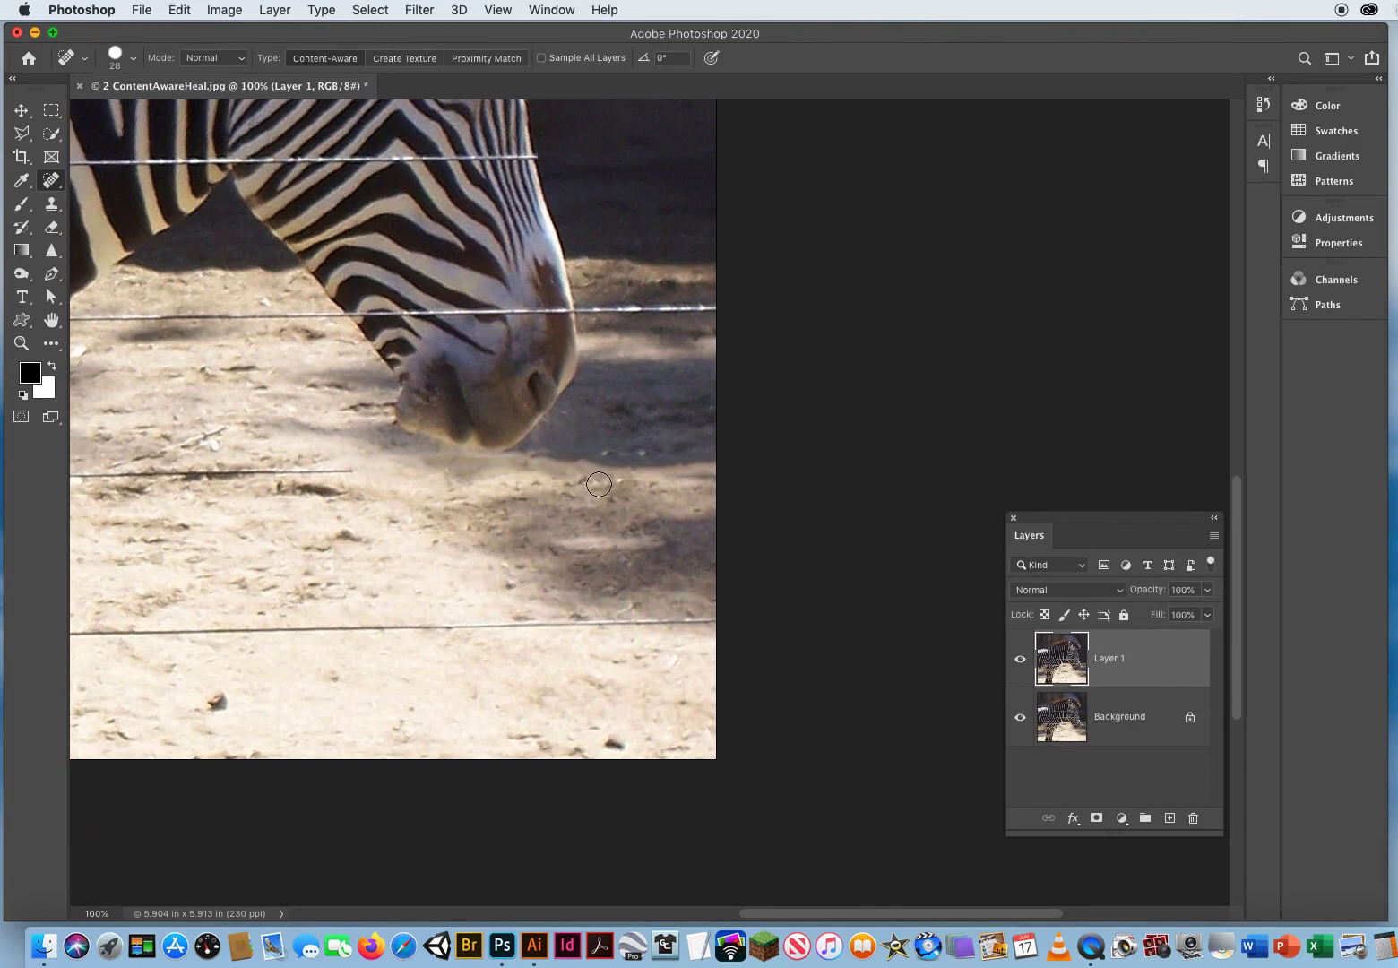
drag(532, 624, 799, 625)
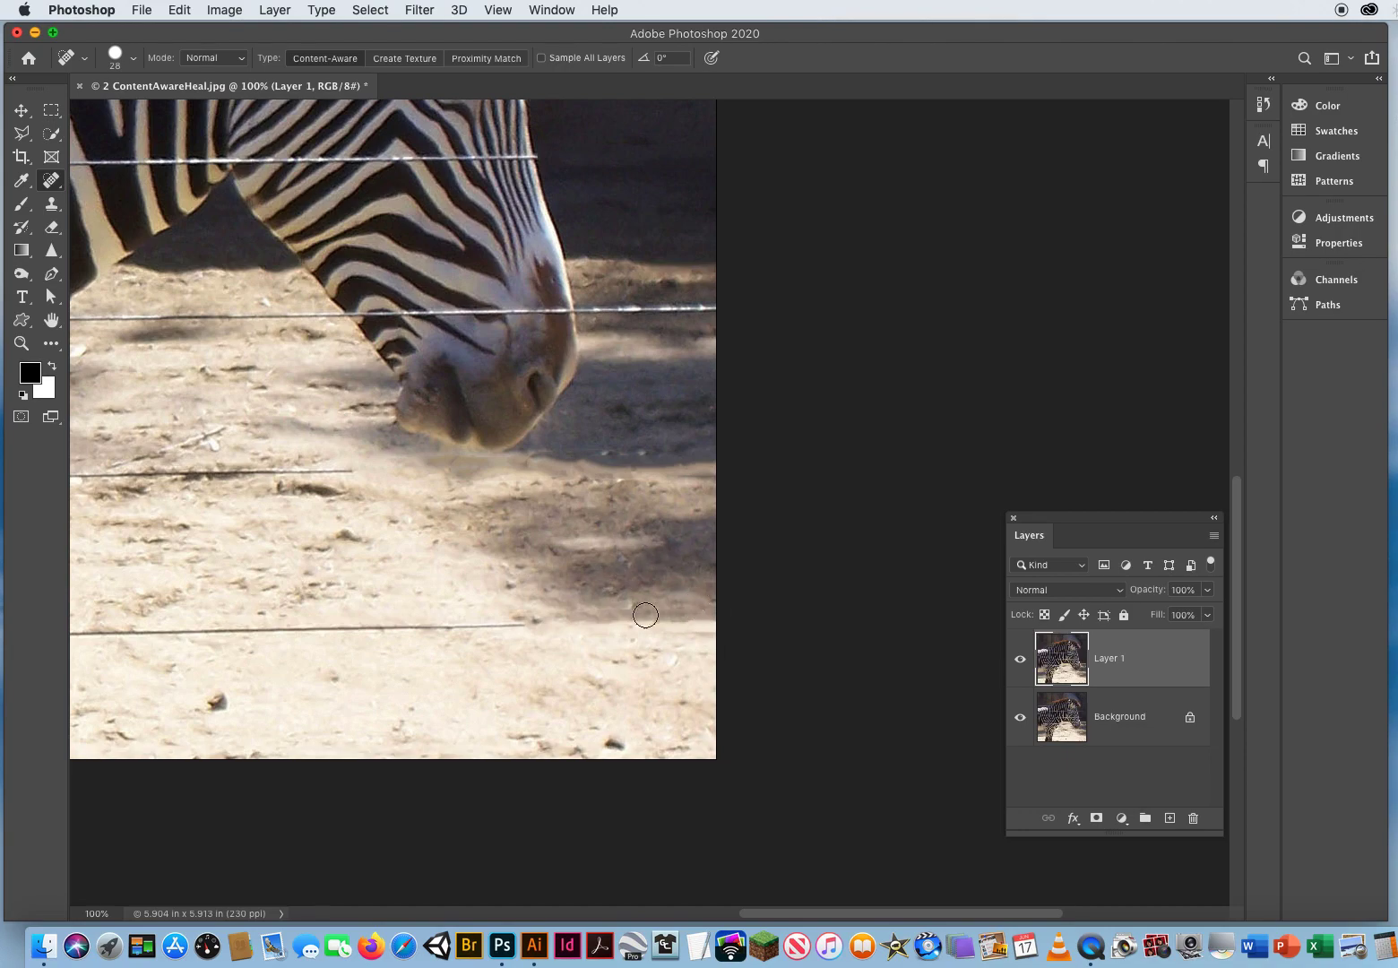
- Heal away the rest of the lowest wire across the open ground in overlapping strokes, up to the front leg
mouse_move(368, 686)
mouse_down()
mouse_move(492, 652)
mouse_move(657, 587)
mouse_up()
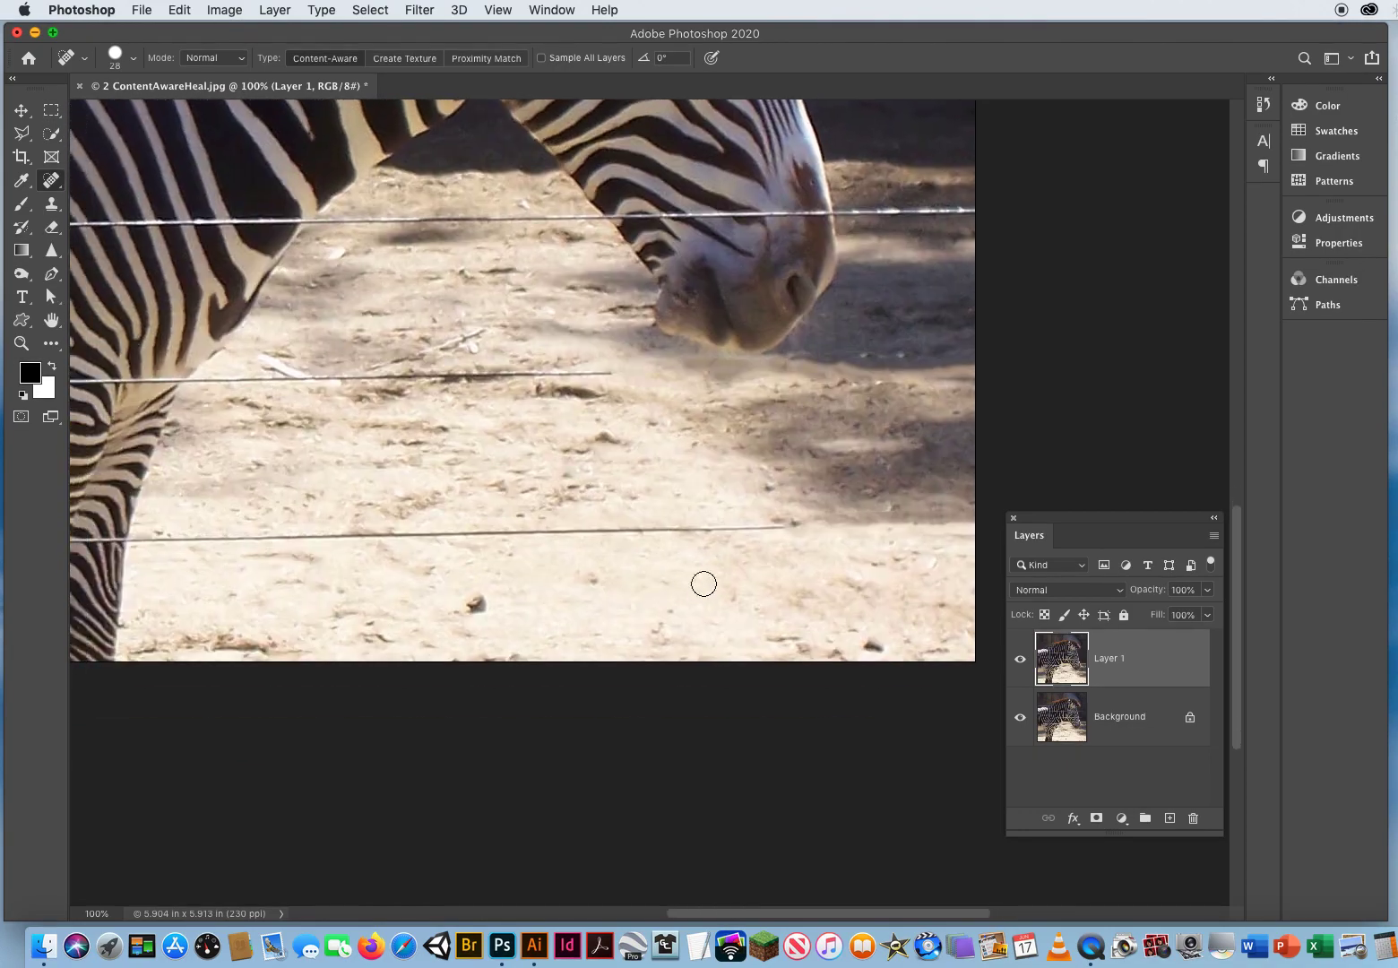
drag(780, 532, 515, 534)
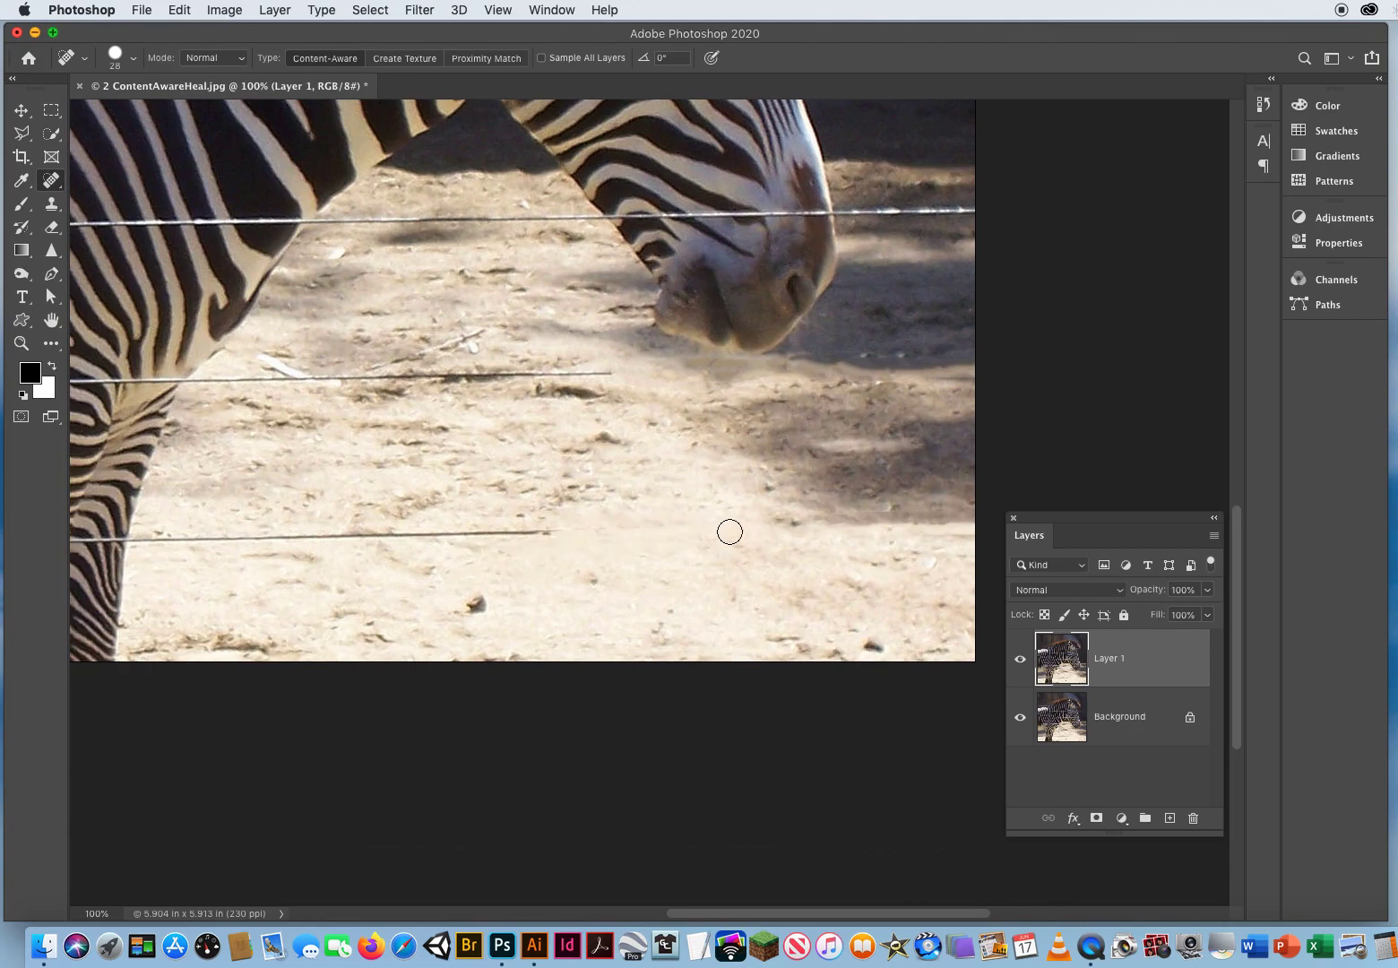
drag(717, 532, 450, 533)
drag(576, 528, 238, 534)
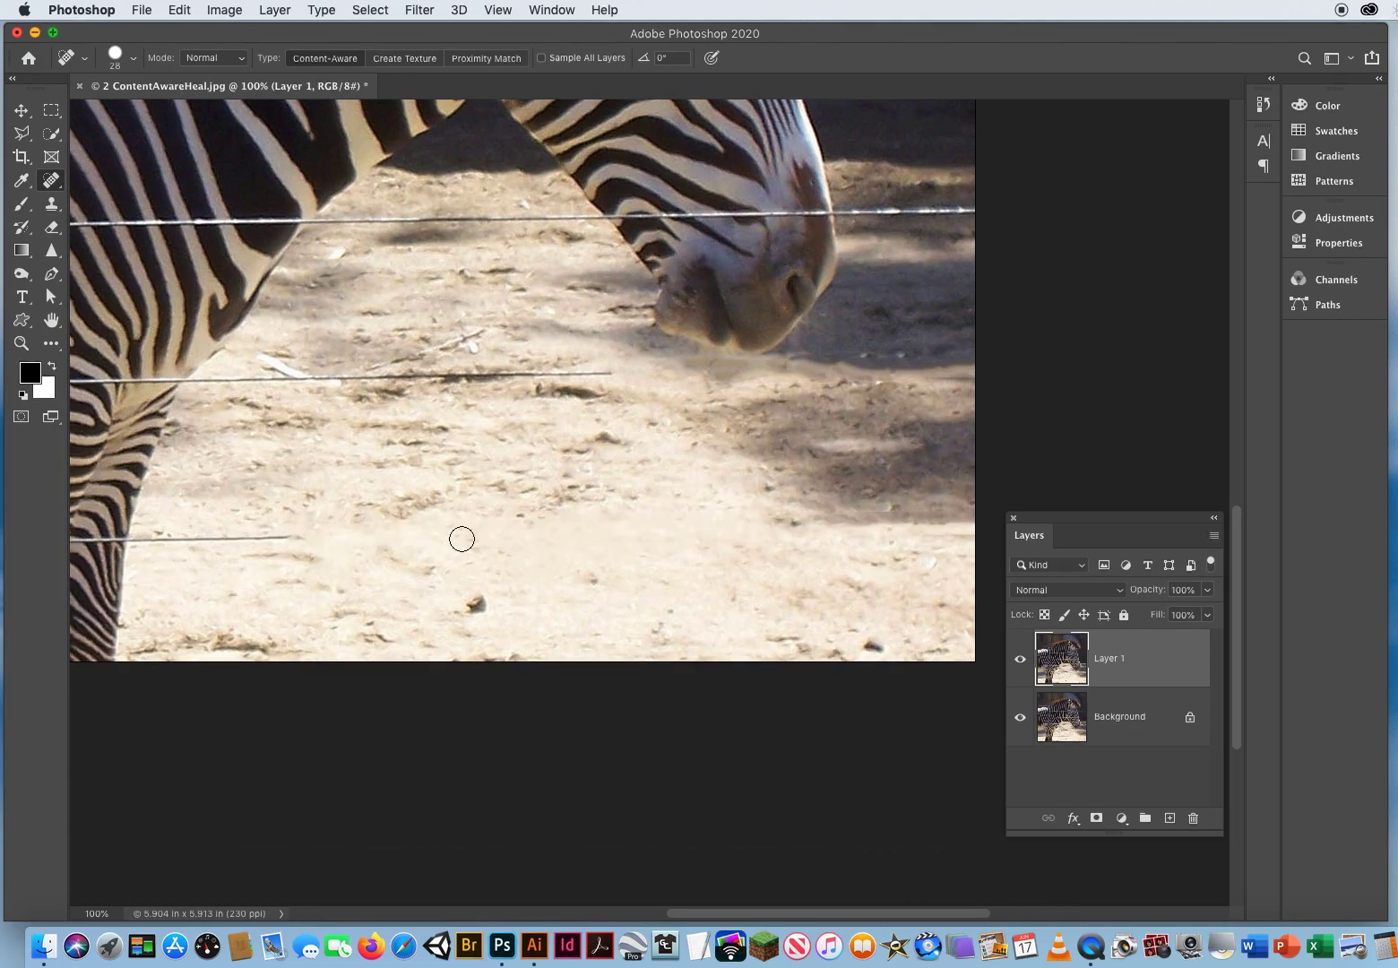
drag(452, 534, 197, 536)
drag(302, 548, 127, 540)
- Heal away the remaining second-lowest wire segment over the ground, from the front leg toward the area below the muzzle
mouse_move(194, 385)
mouse_down()
mouse_move(522, 371)
mouse_move(592, 376)
mouse_move(629, 400)
mouse_move(469, 342)
mouse_move(414, 338)
mouse_up()
drag(538, 351, 588, 355)
drag(505, 403, 561, 370)
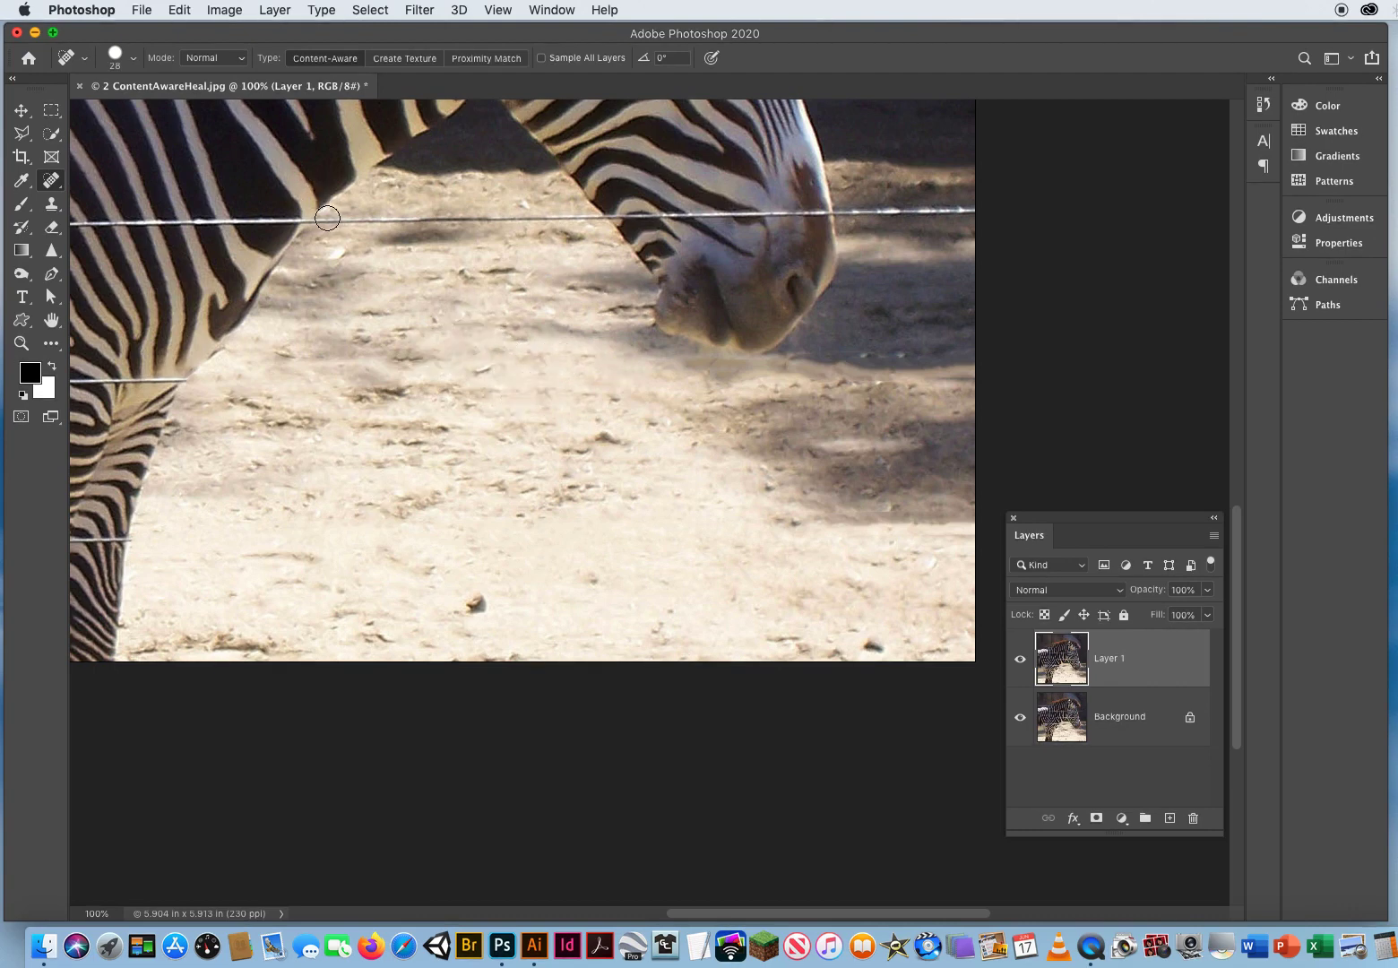
- Heal away the wire over the ground between the chest and lower jaw, and the lowest wire segment behind the front leg
drag(328, 224, 548, 218)
drag(535, 219, 597, 219)
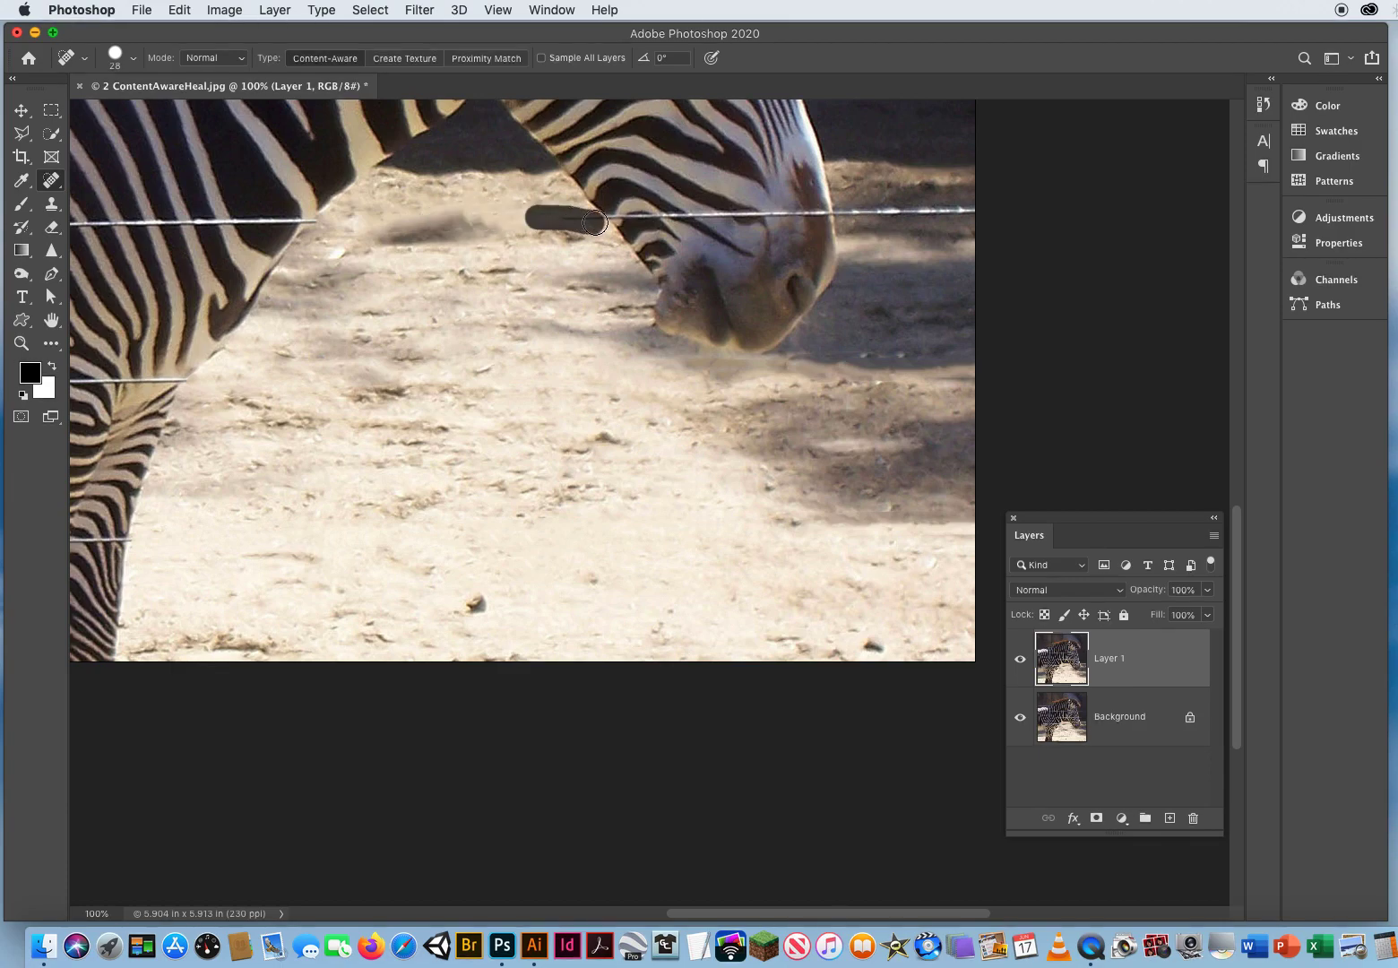
scroll(459, 508, left, 10)
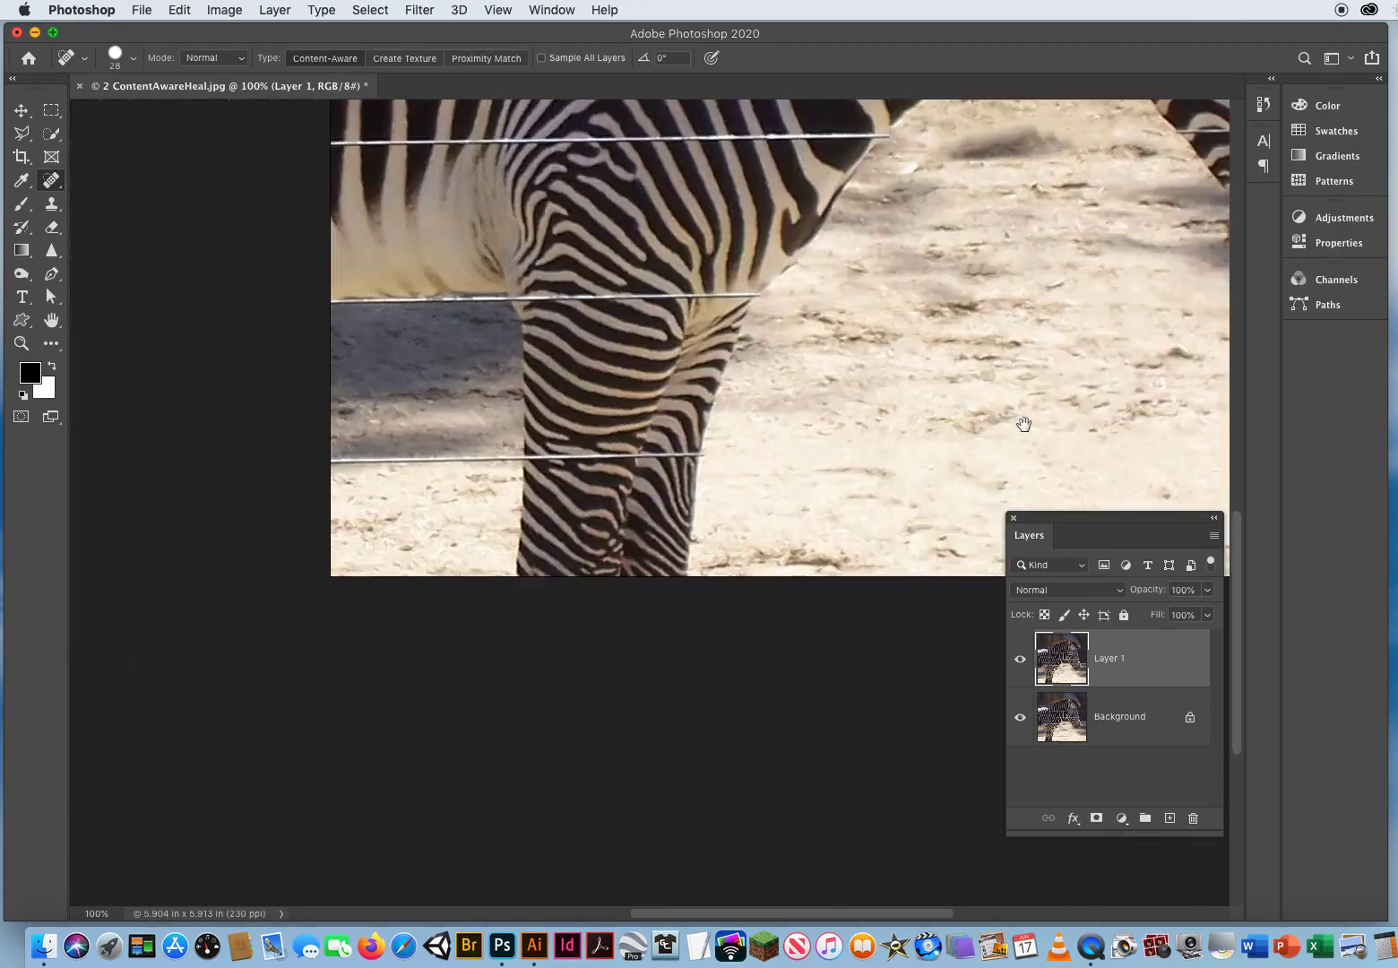
drag(558, 444, 382, 446)
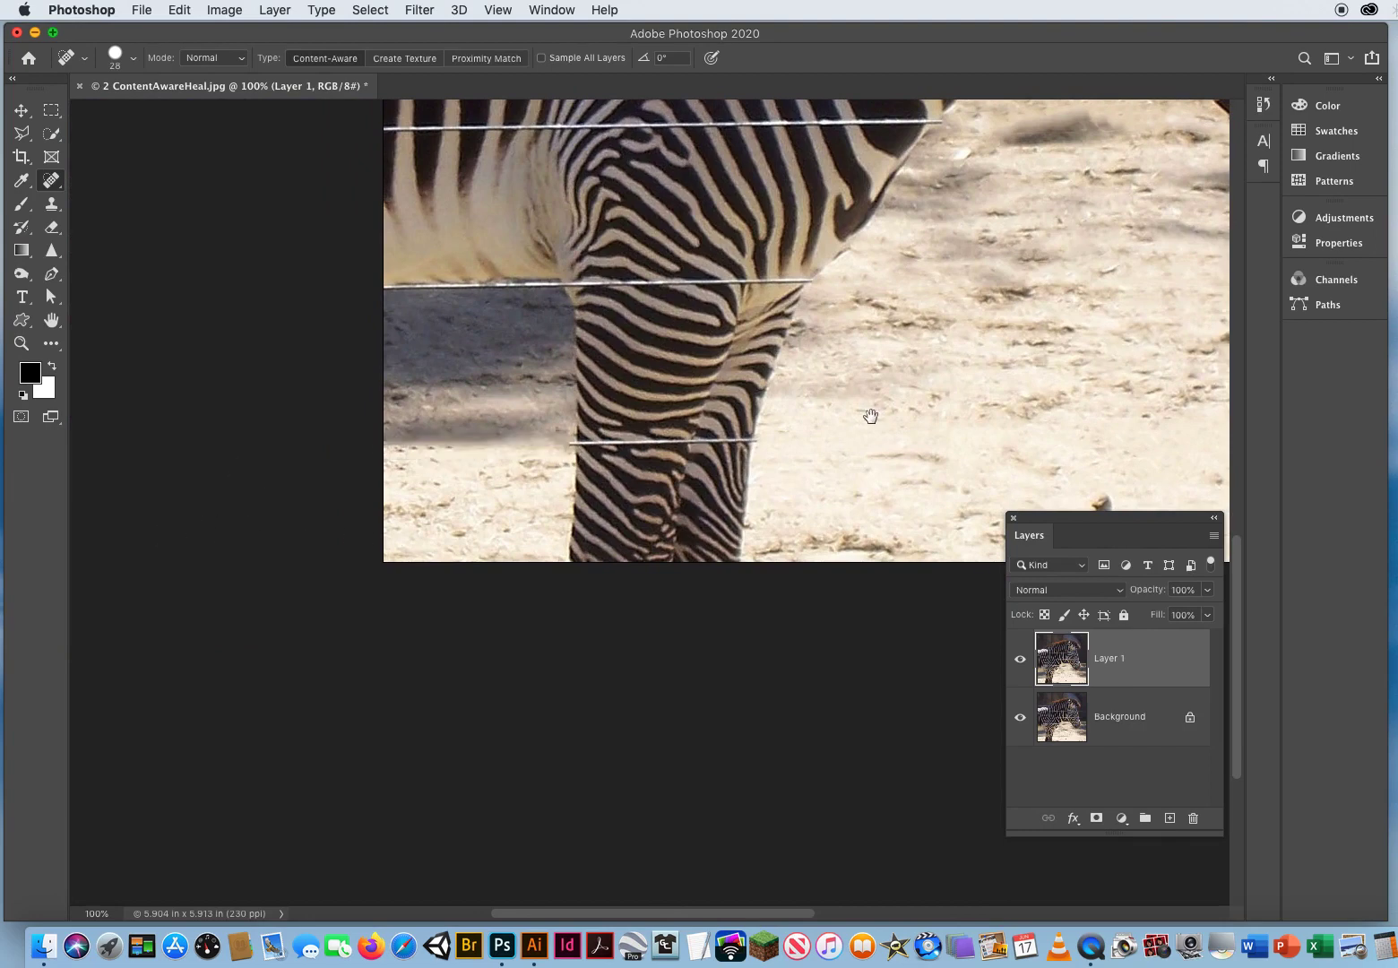
- Use the Clone Stamp to cover the wire between the muzzle and the photo's right edge with nearby sampled ground
scroll(871, 415, right, 10)
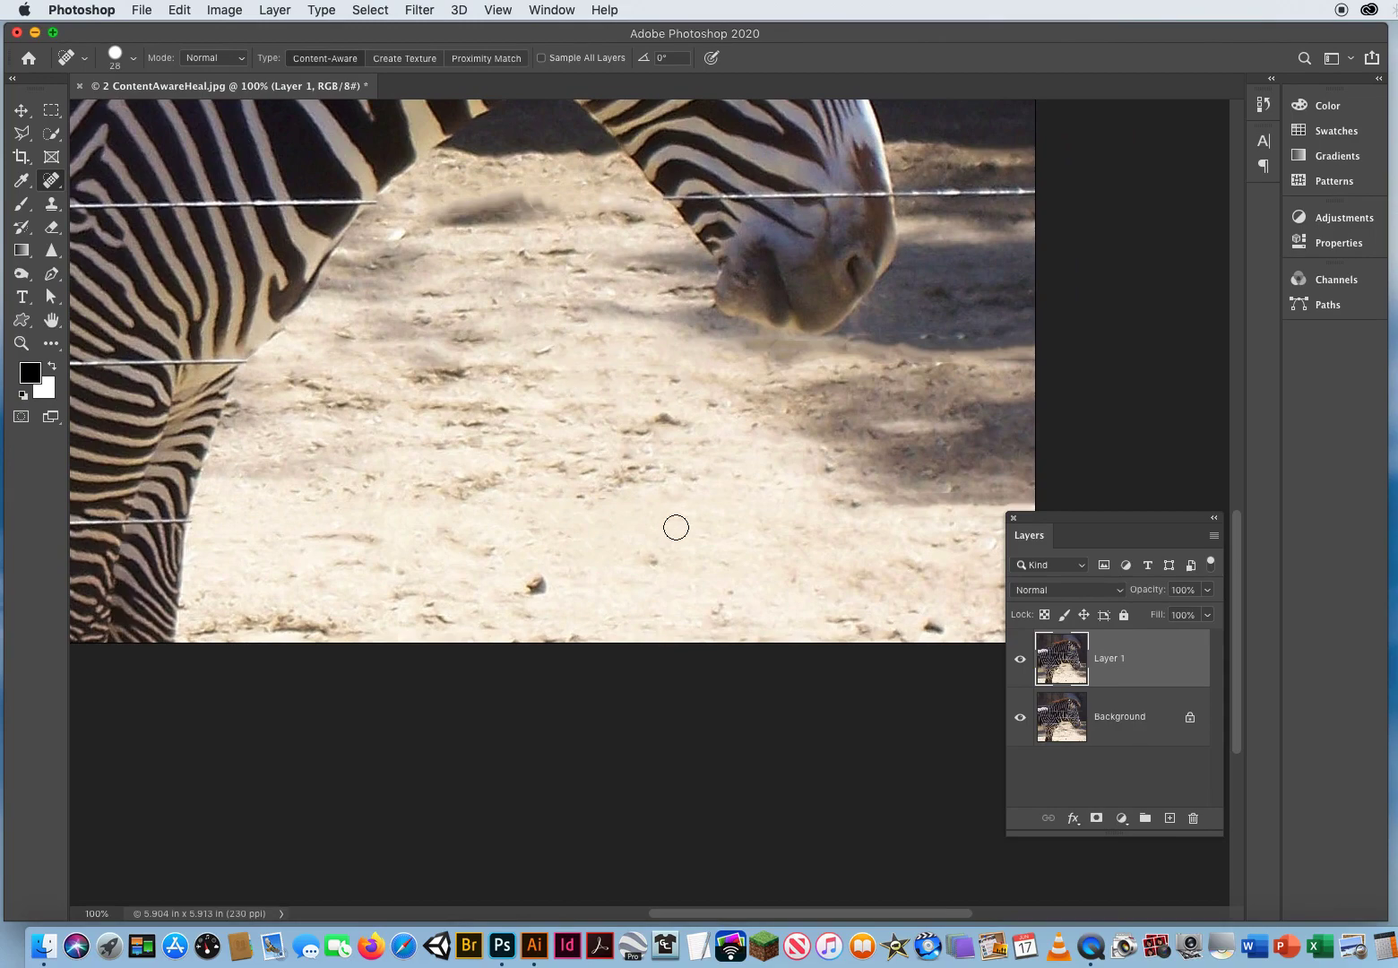
scroll(724, 471, right, 10)
scroll(724, 472, up, 4)
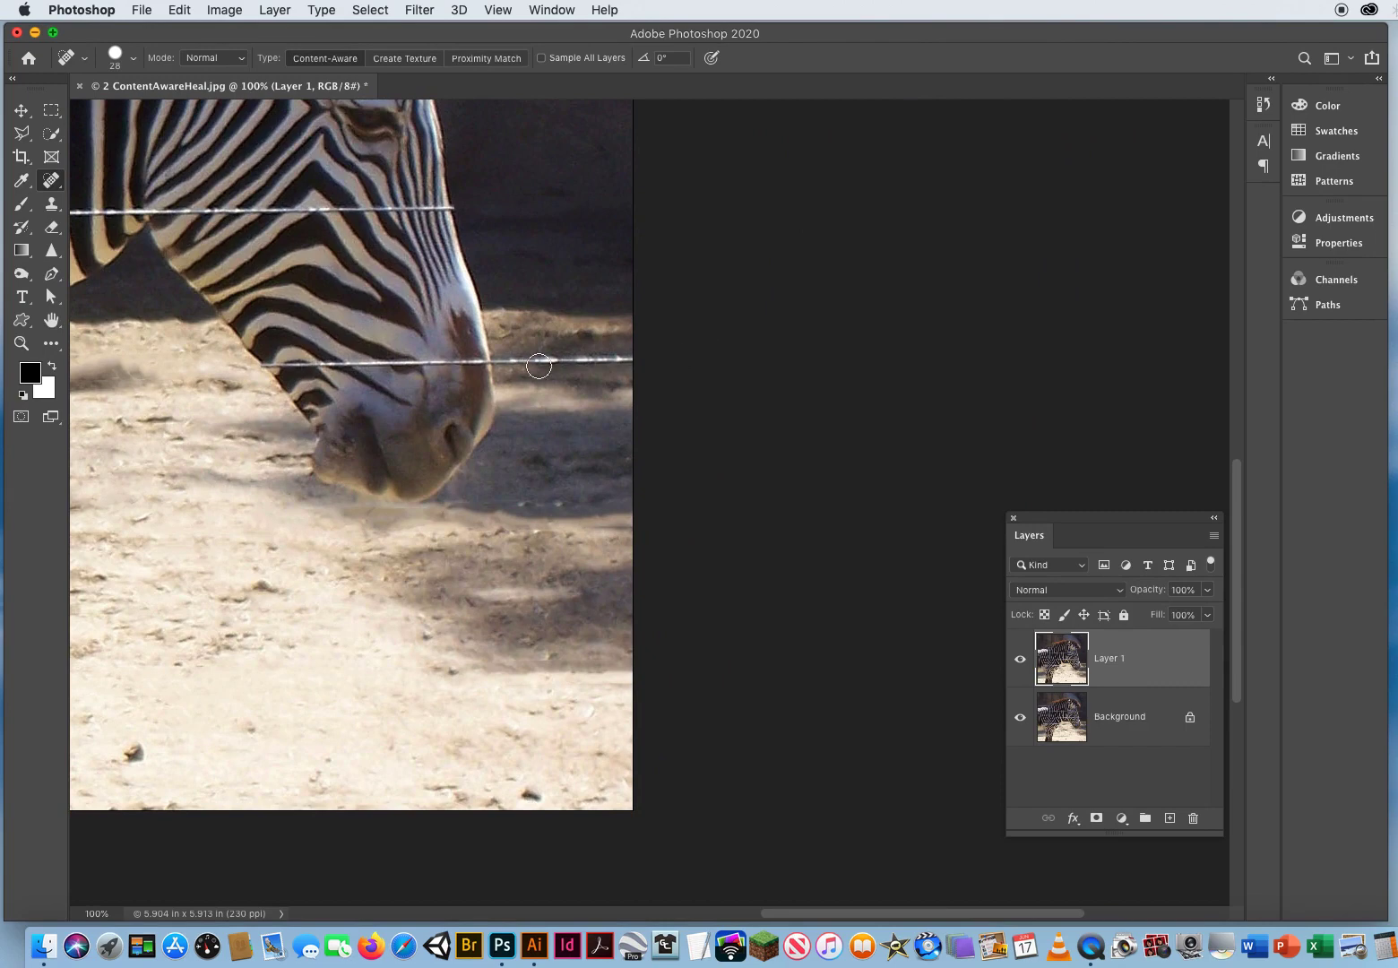
click(51, 204)
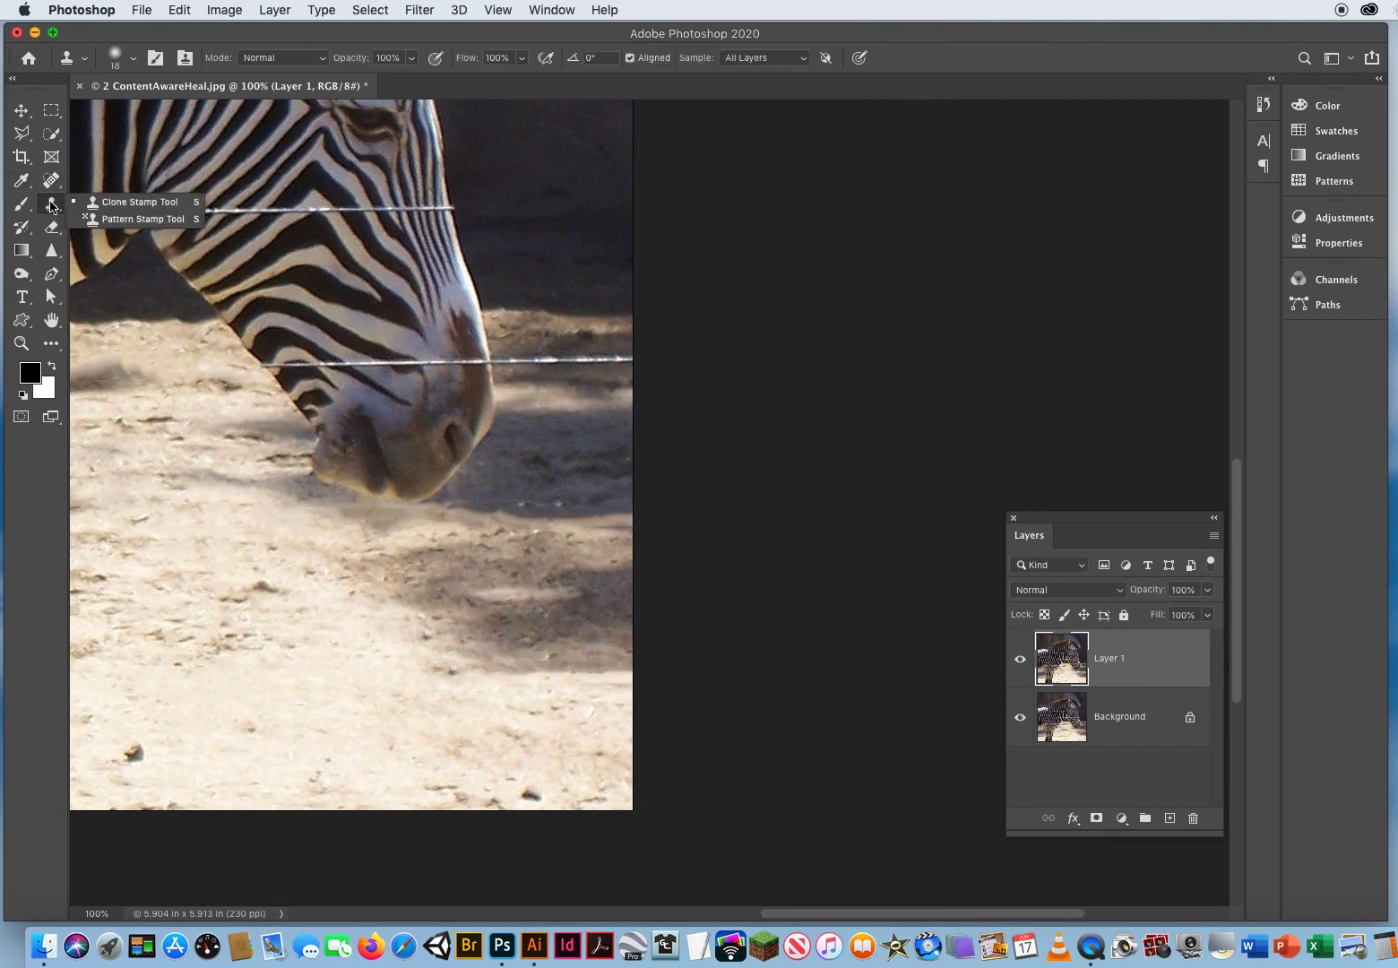
click(96, 202)
ctrl+alt+click(567, 410)
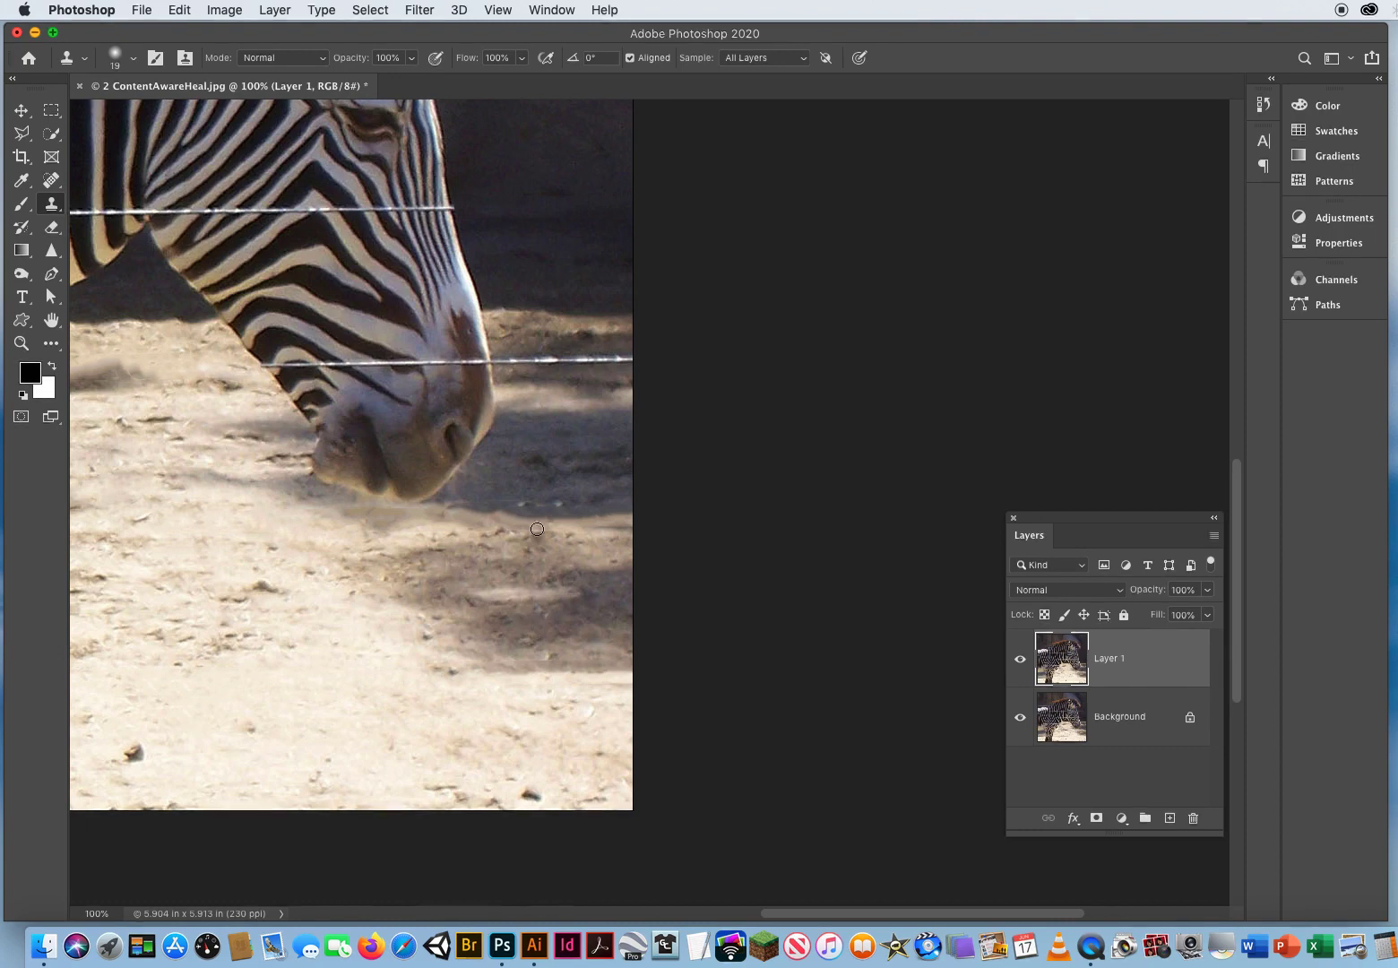
drag(531, 371, 581, 360)
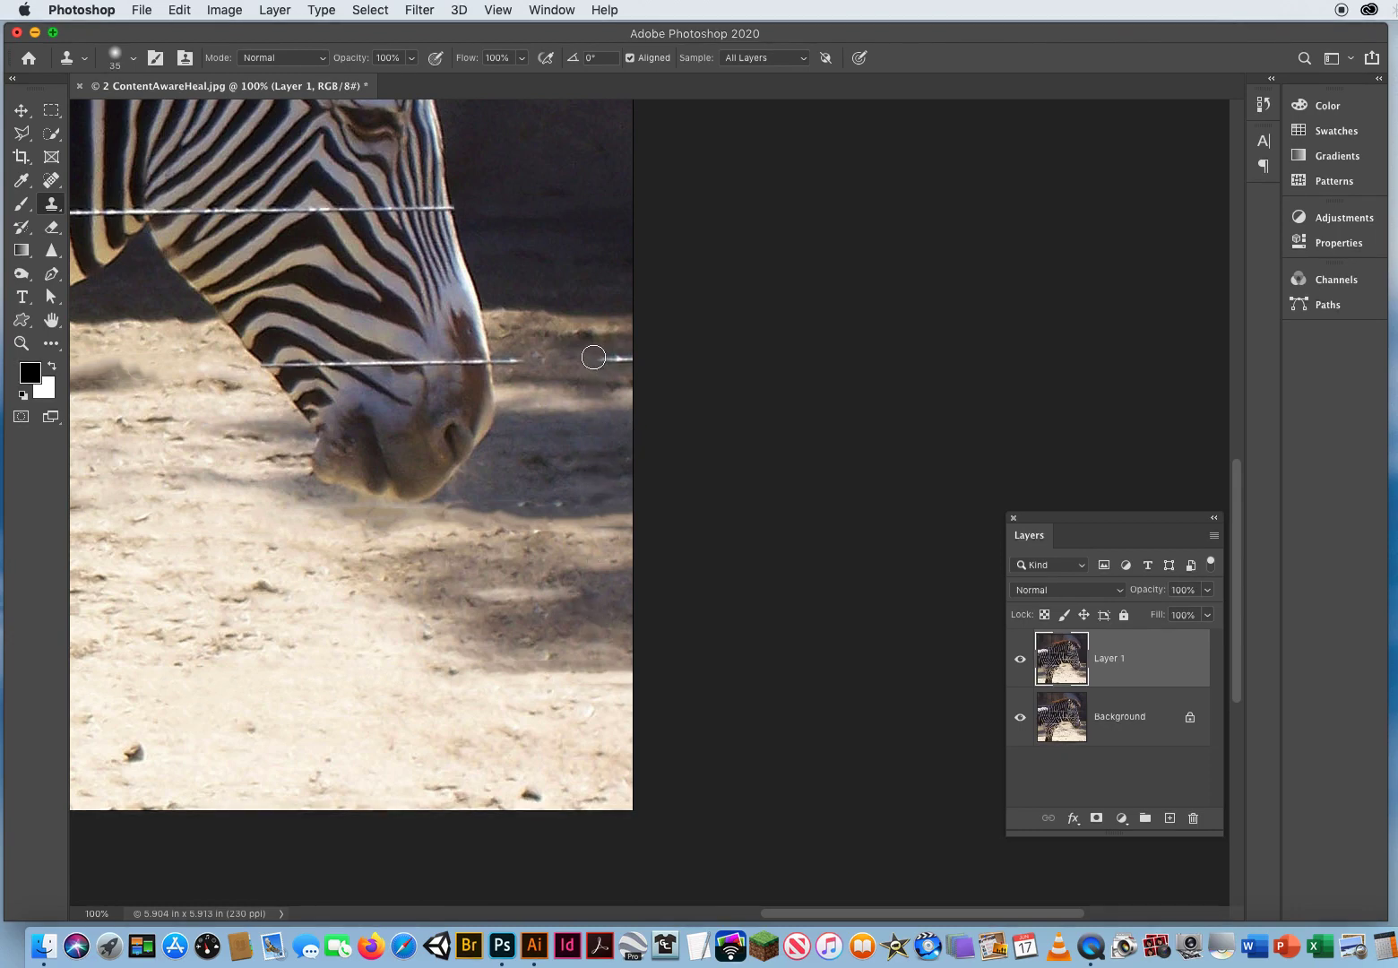
drag(593, 356, 634, 358)
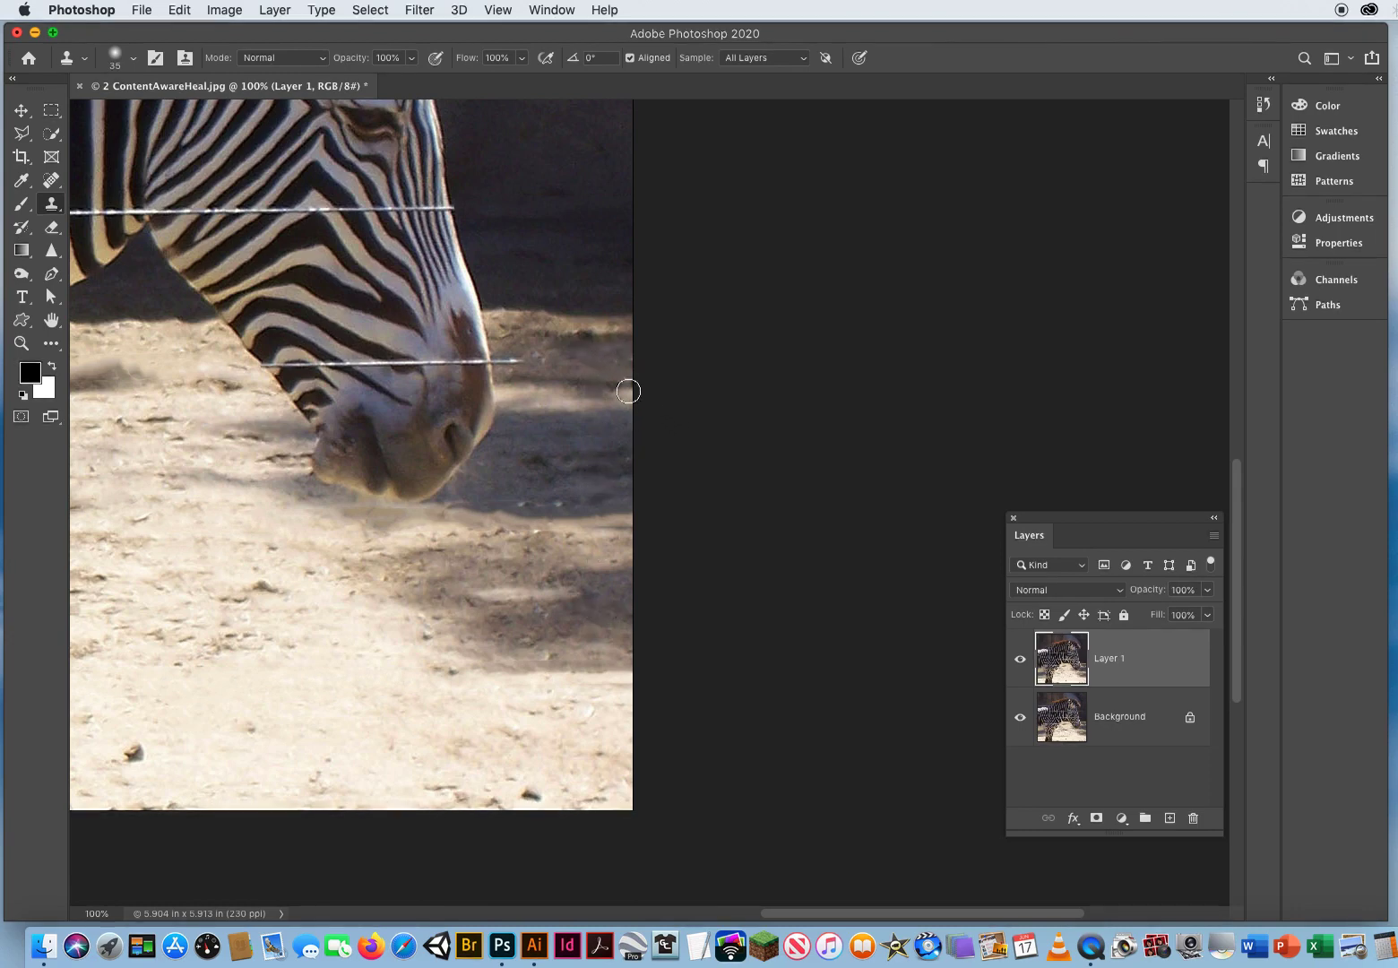
alt+click(582, 361)
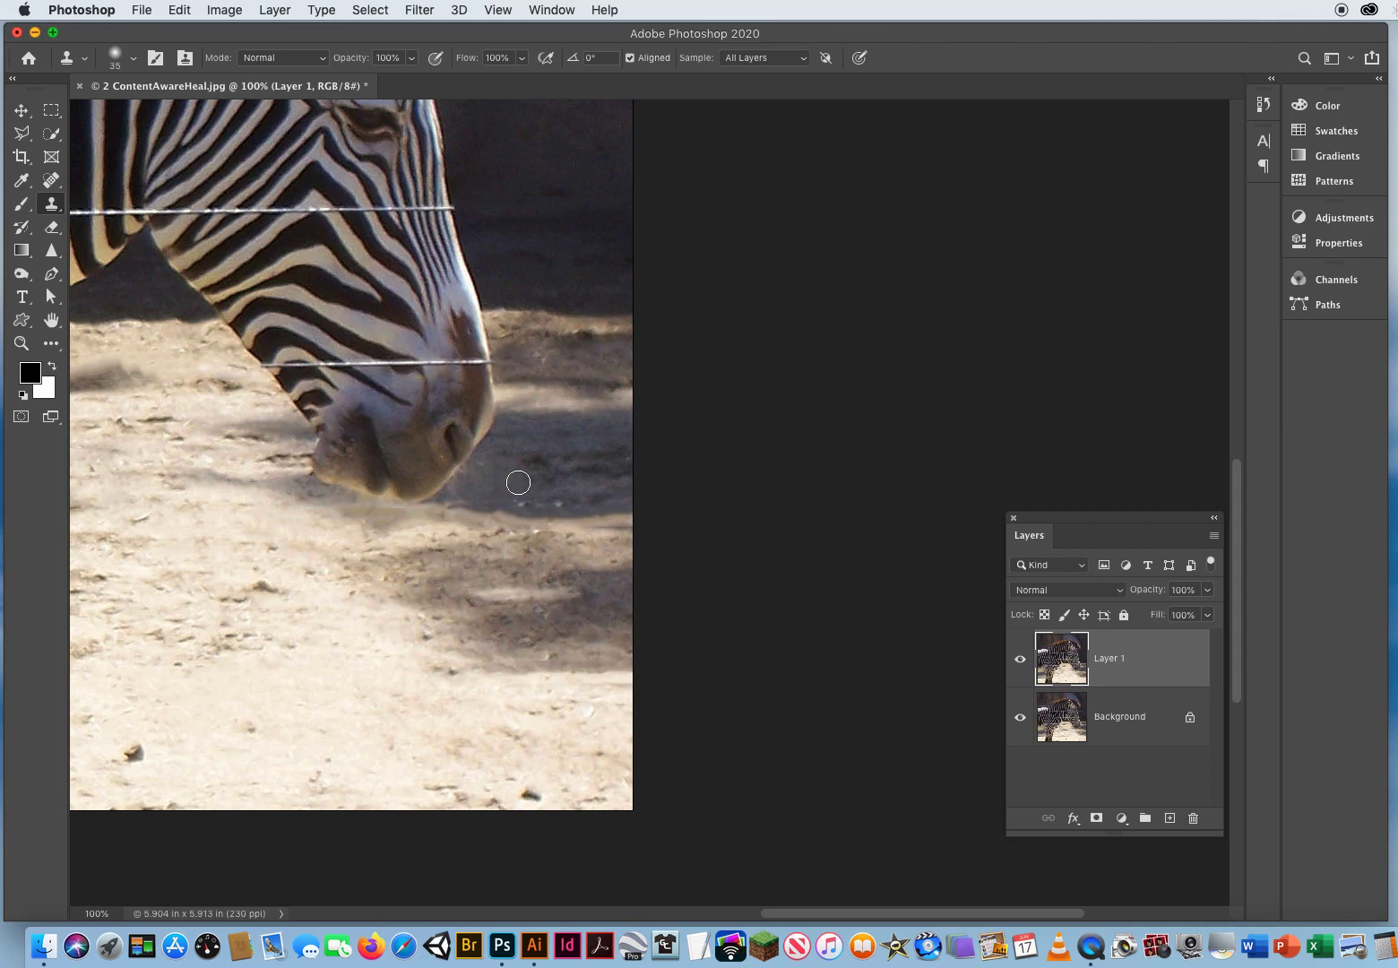
- Clone clean ground over the leftover wire specks in the shadow below the muzzle and over patchy areas of the ground
mouse_move(518, 499)
mouse_down()
mouse_move(557, 480)
mouse_move(546, 496)
mouse_move(667, 610)
mouse_move(450, 601)
mouse_move(393, 565)
mouse_move(452, 559)
mouse_move(459, 506)
mouse_move(554, 516)
mouse_move(644, 503)
mouse_up()
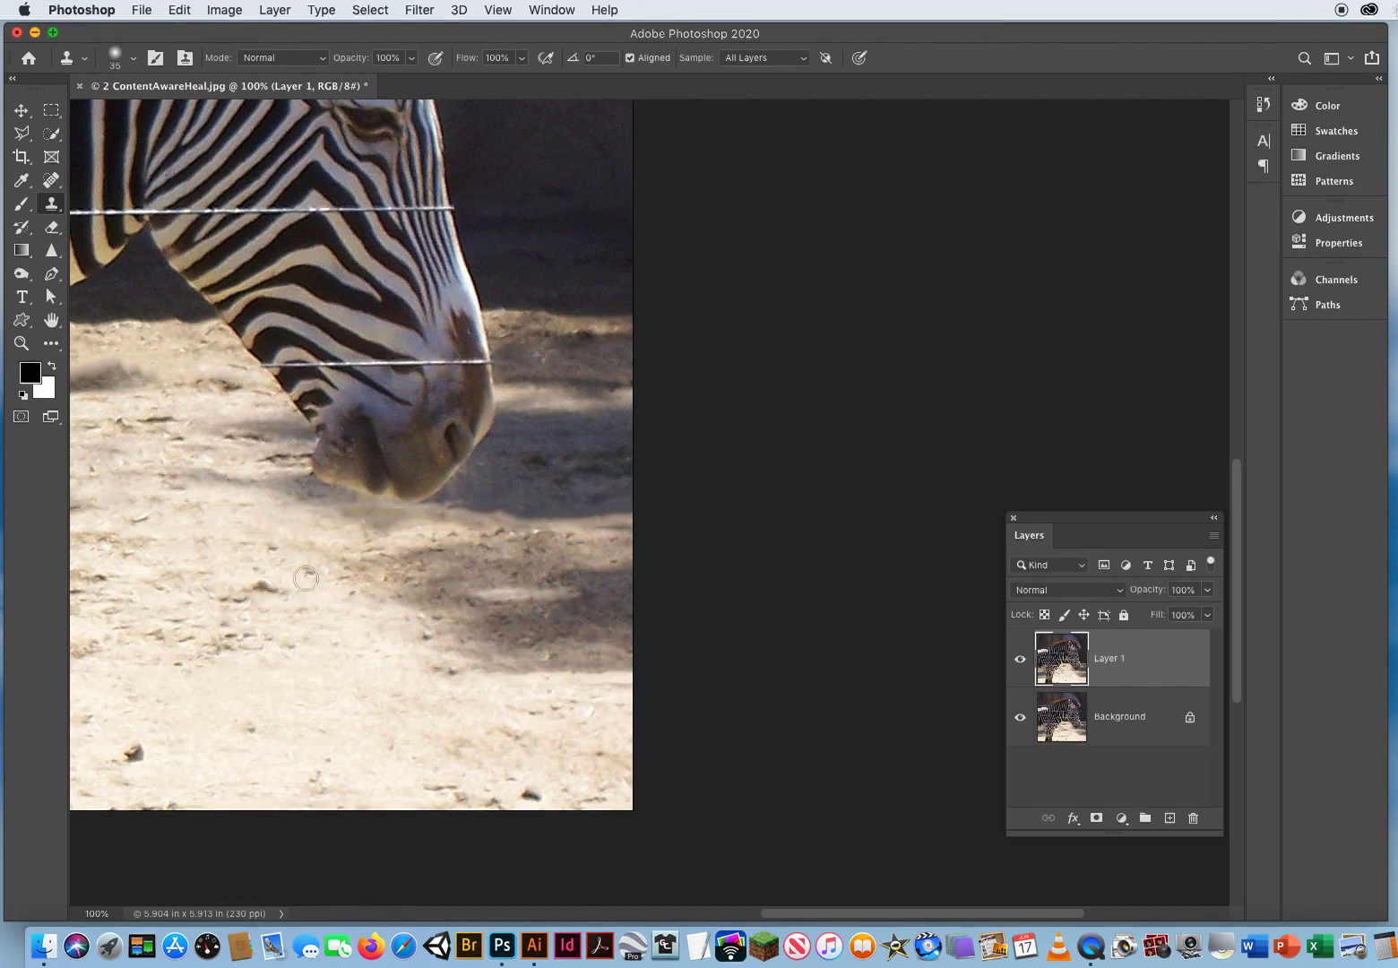
mouse_move(239, 537)
mouse_down()
mouse_move(263, 535)
mouse_move(260, 400)
mouse_up()
drag(299, 537, 293, 536)
alt+click(490, 472)
drag(490, 490, 604, 495)
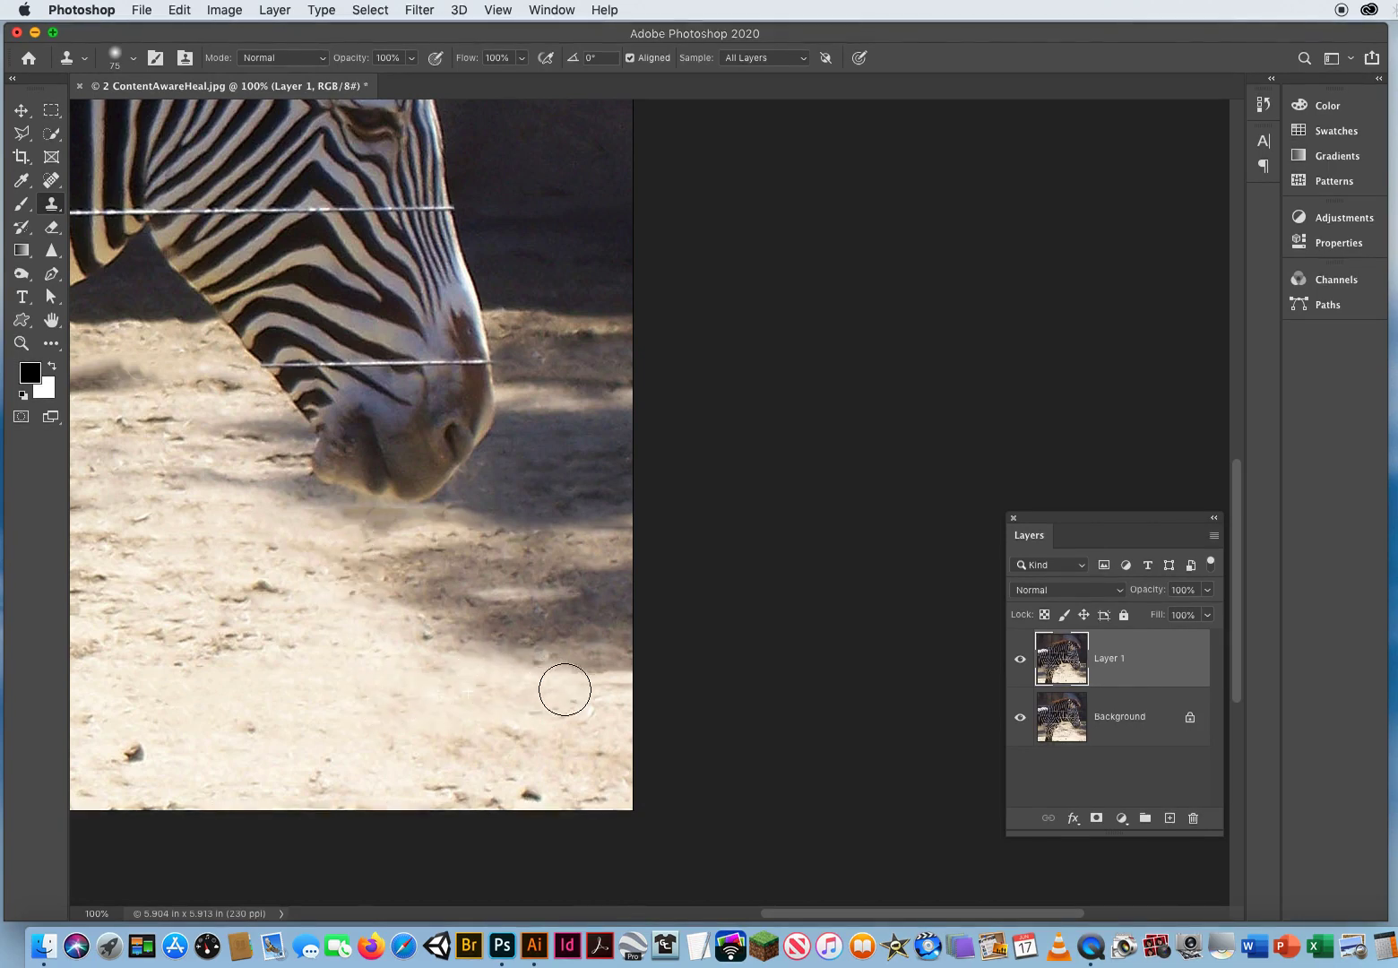
- Clone sampled ground over the dark smudge between the chest and jaw and over the ground beside the front leg
mouse_move(401, 680)
mouse_down()
mouse_move(578, 662)
mouse_move(702, 674)
mouse_up()
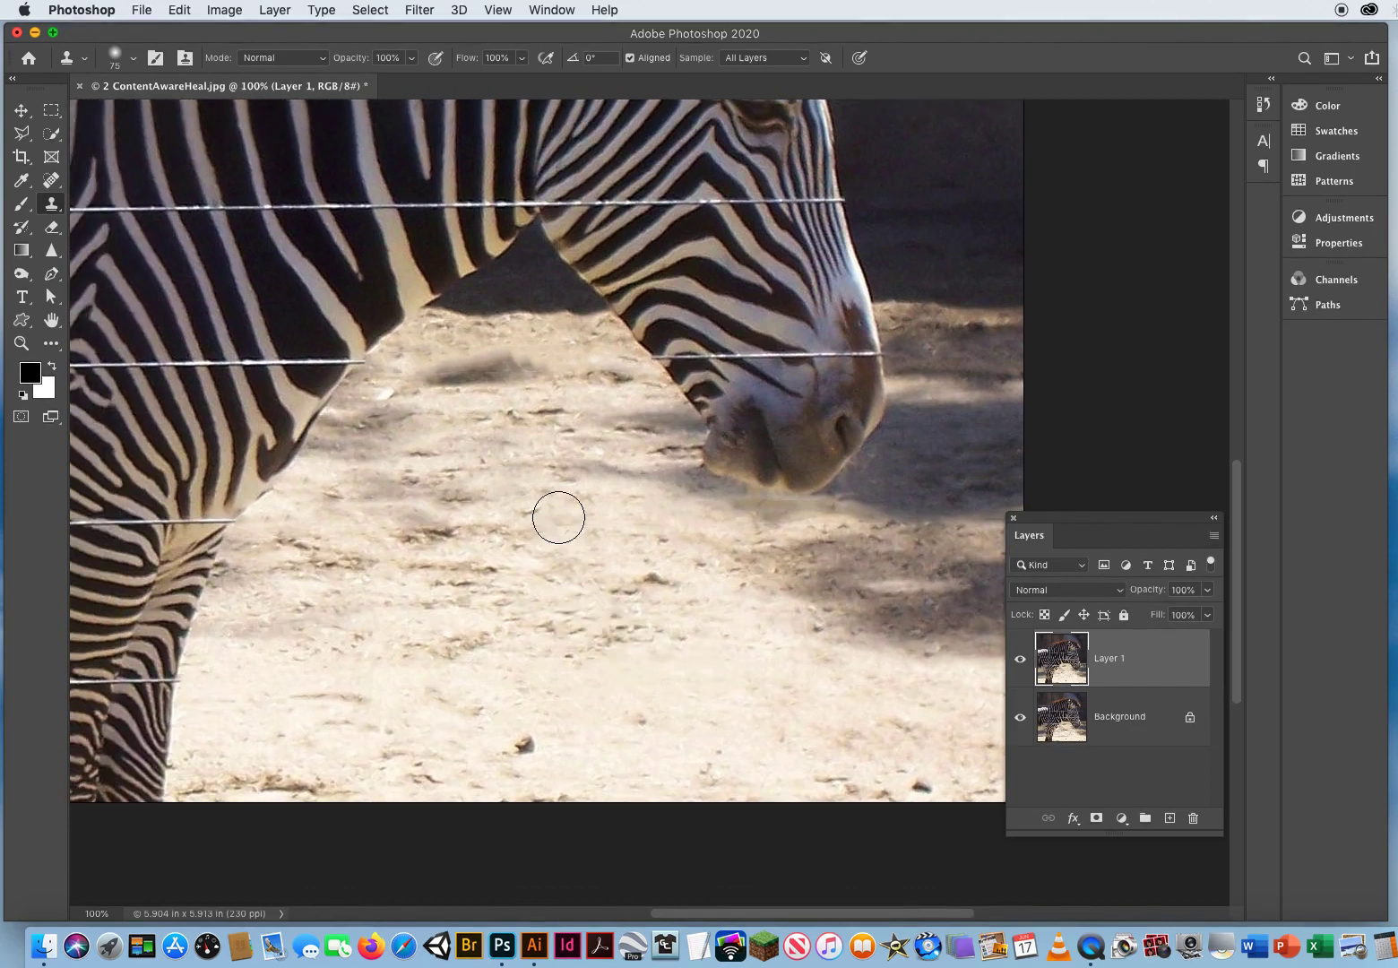
alt+click(501, 434)
mouse_move(506, 359)
mouse_down()
mouse_move(446, 369)
mouse_move(552, 372)
mouse_move(488, 373)
mouse_up()
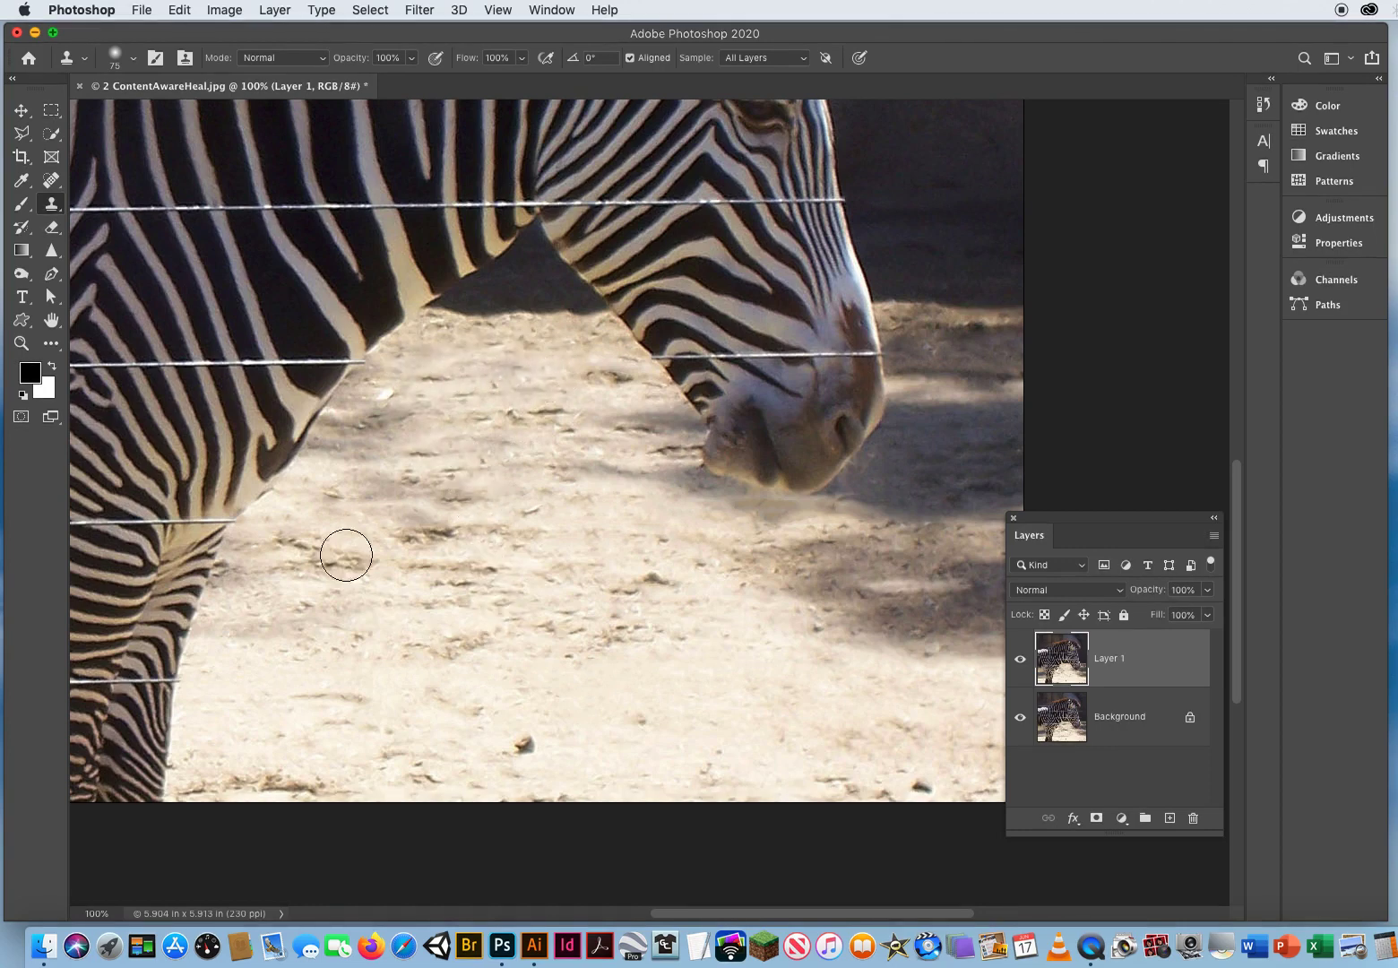
mouse_move(346, 555)
mouse_down()
mouse_move(355, 505)
mouse_move(506, 511)
mouse_up()
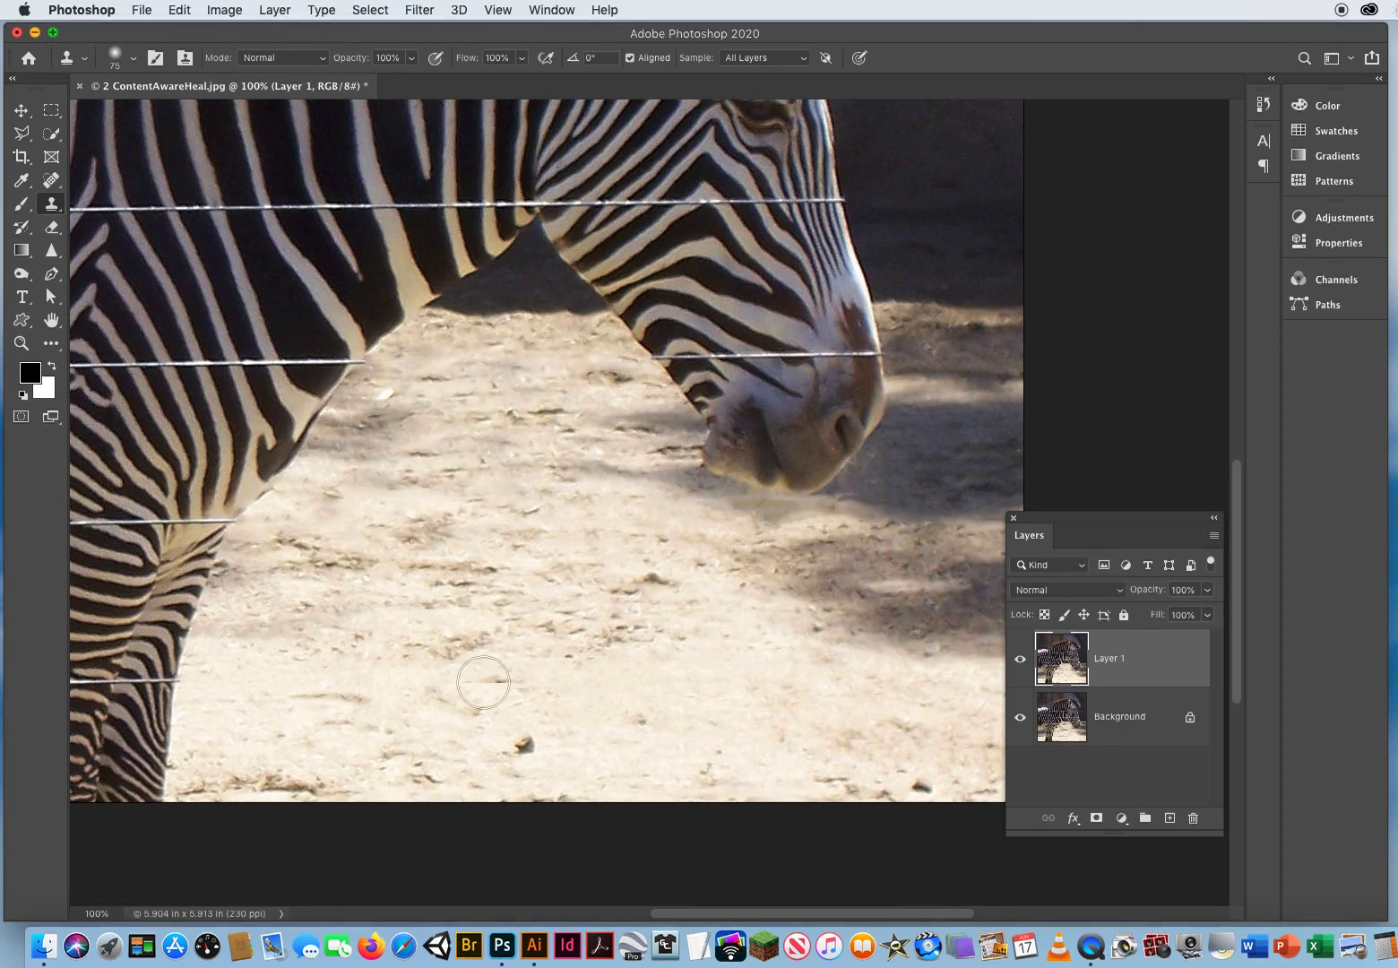
- Try healing the wire along the belly's lower edge behind the front leg with the Spot Healing Brush, and undo it
drag(479, 599, 911, 597)
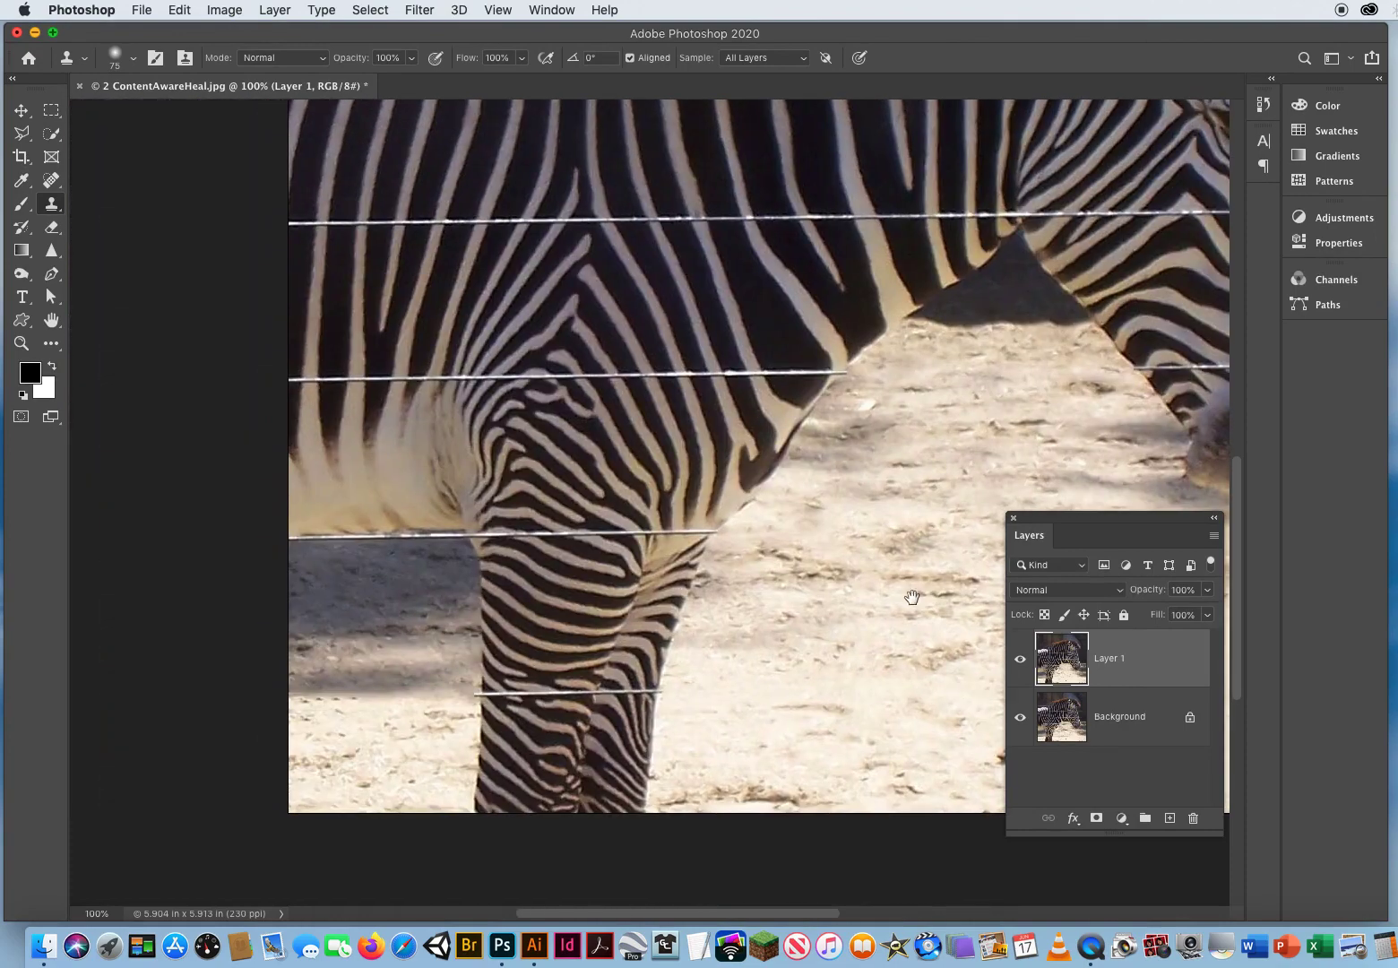
alt+click(415, 736)
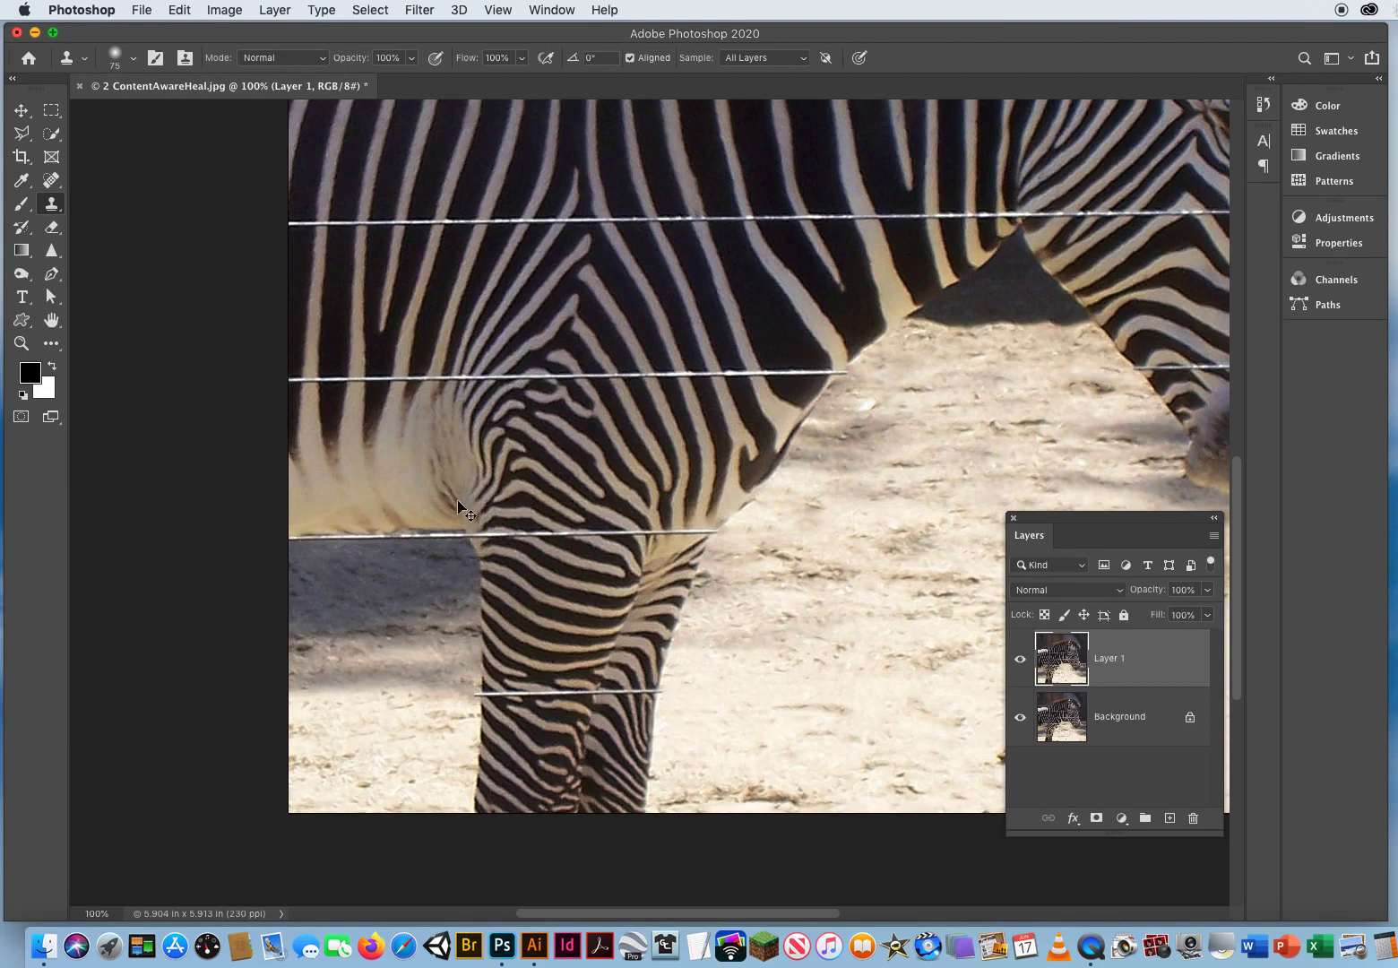
click(49, 181)
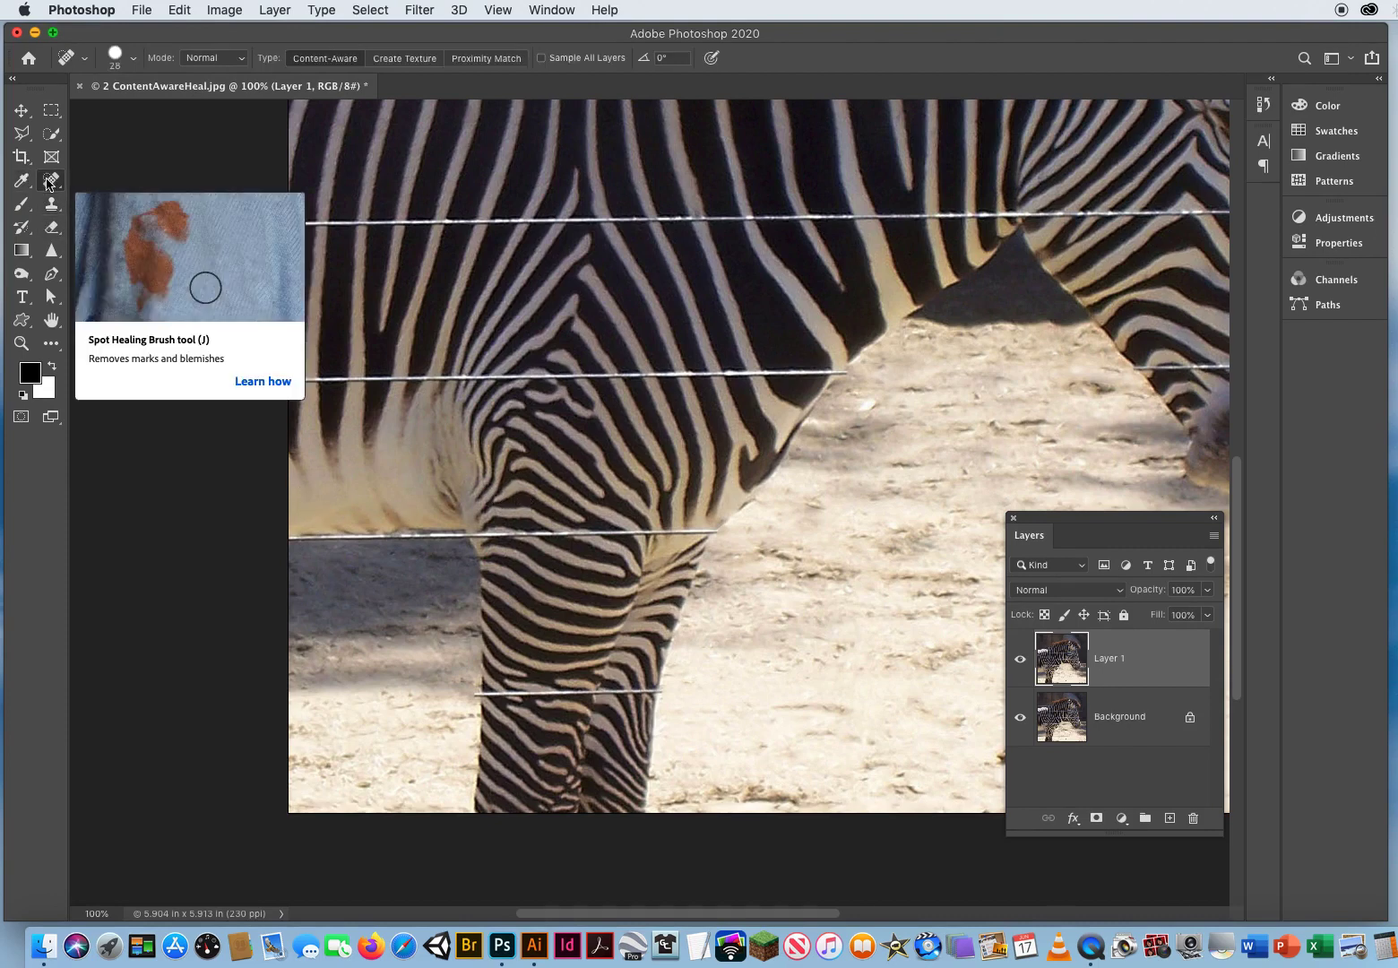
drag(454, 535, 223, 539)
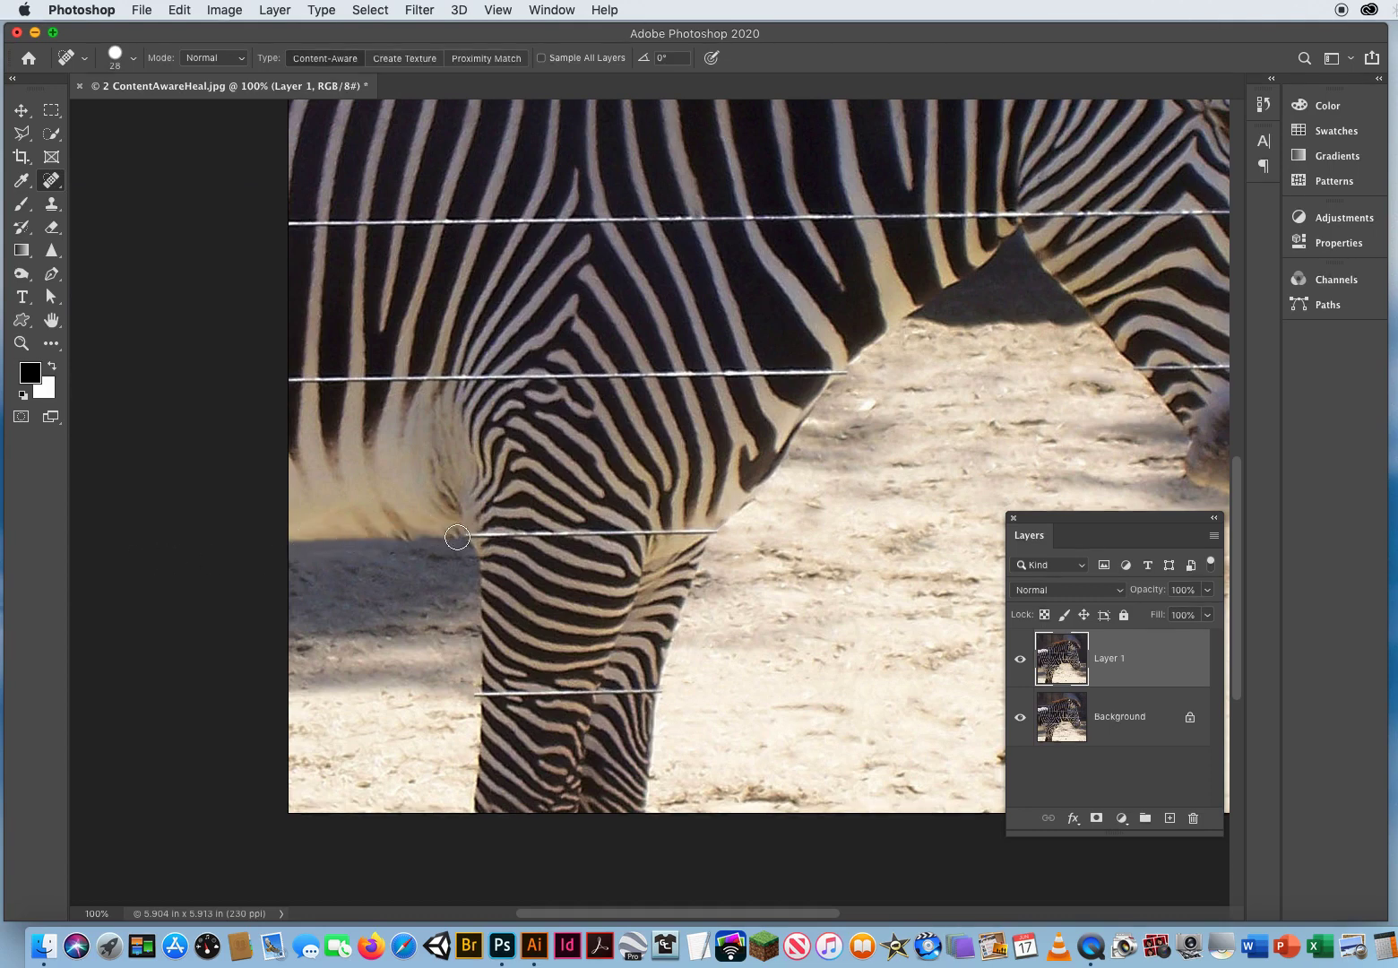
click(182, 11)
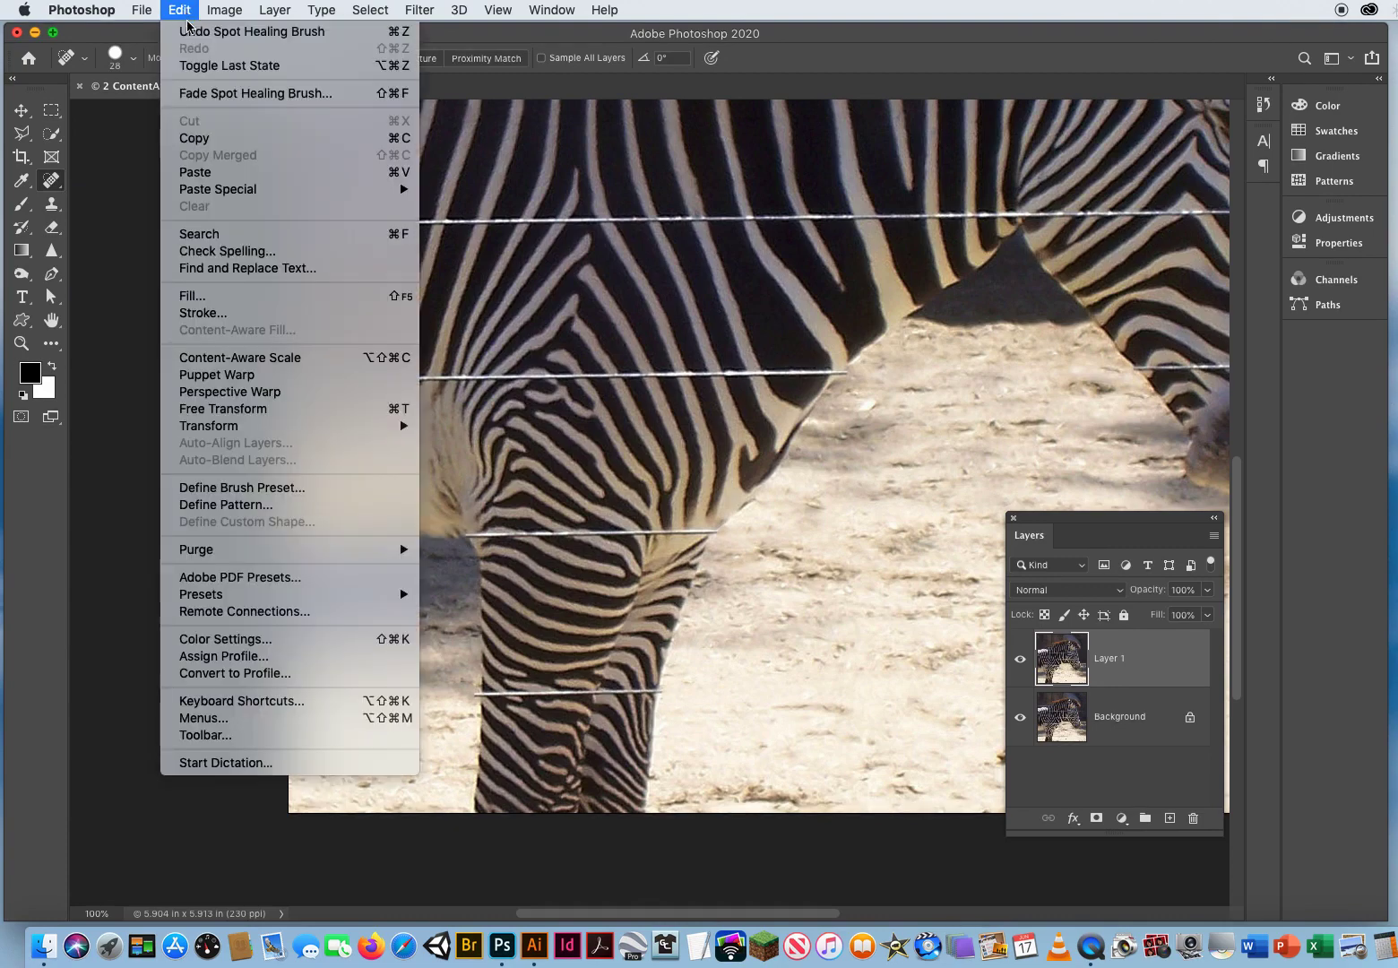
click(215, 26)
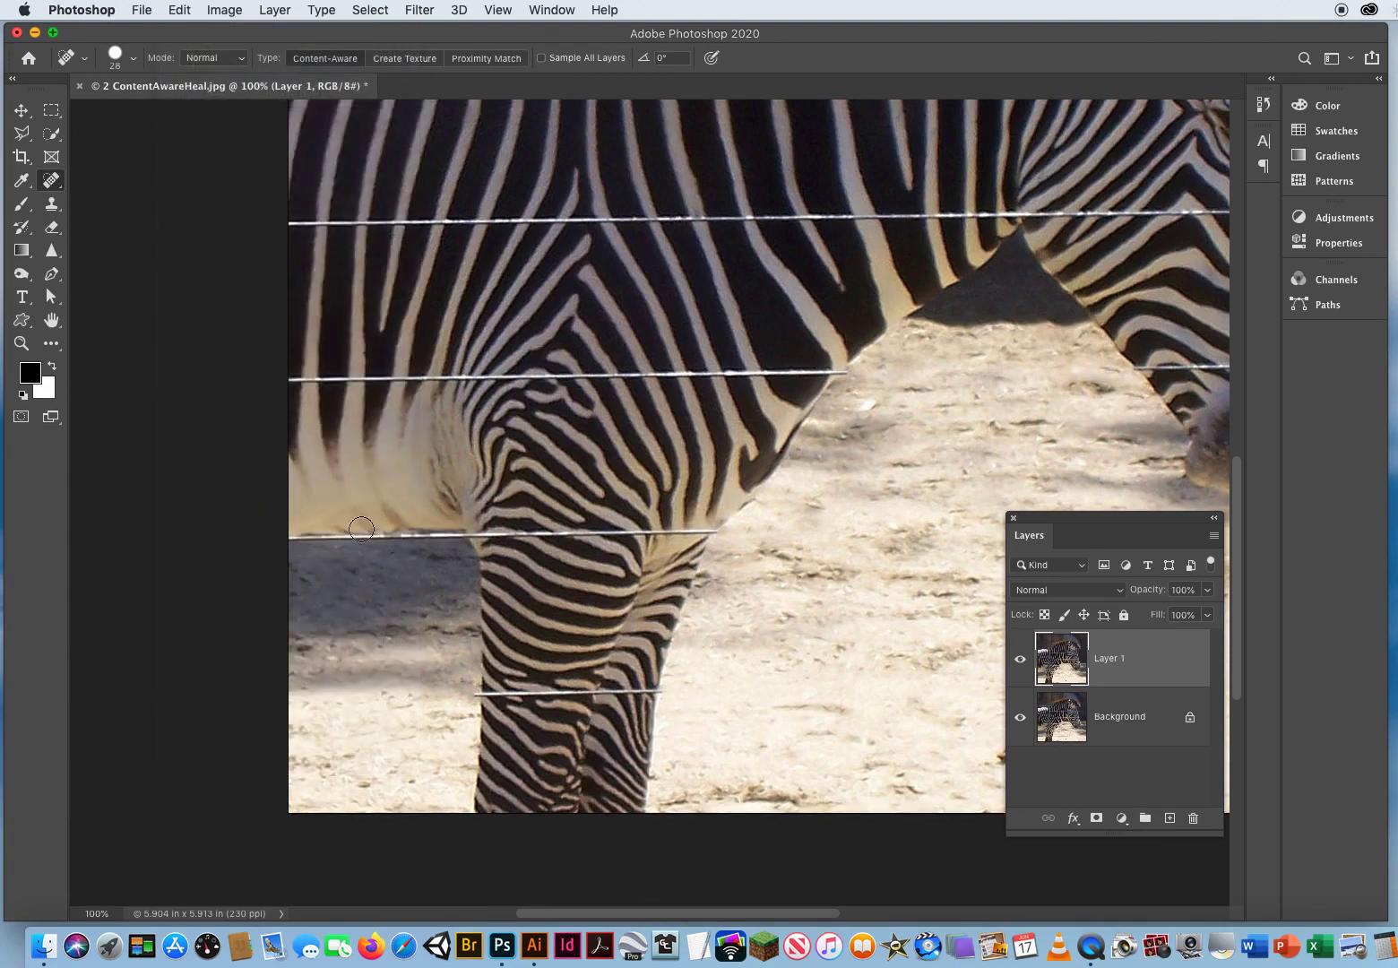
- Clone shadowed ground over the wire below the belly with a size 50 Clone Stamp, from the front leg to the photo's left edge
click(52, 203)
mouse_move(417, 577)
mouse_down()
mouse_move(423, 544)
mouse_move(318, 546)
mouse_up()
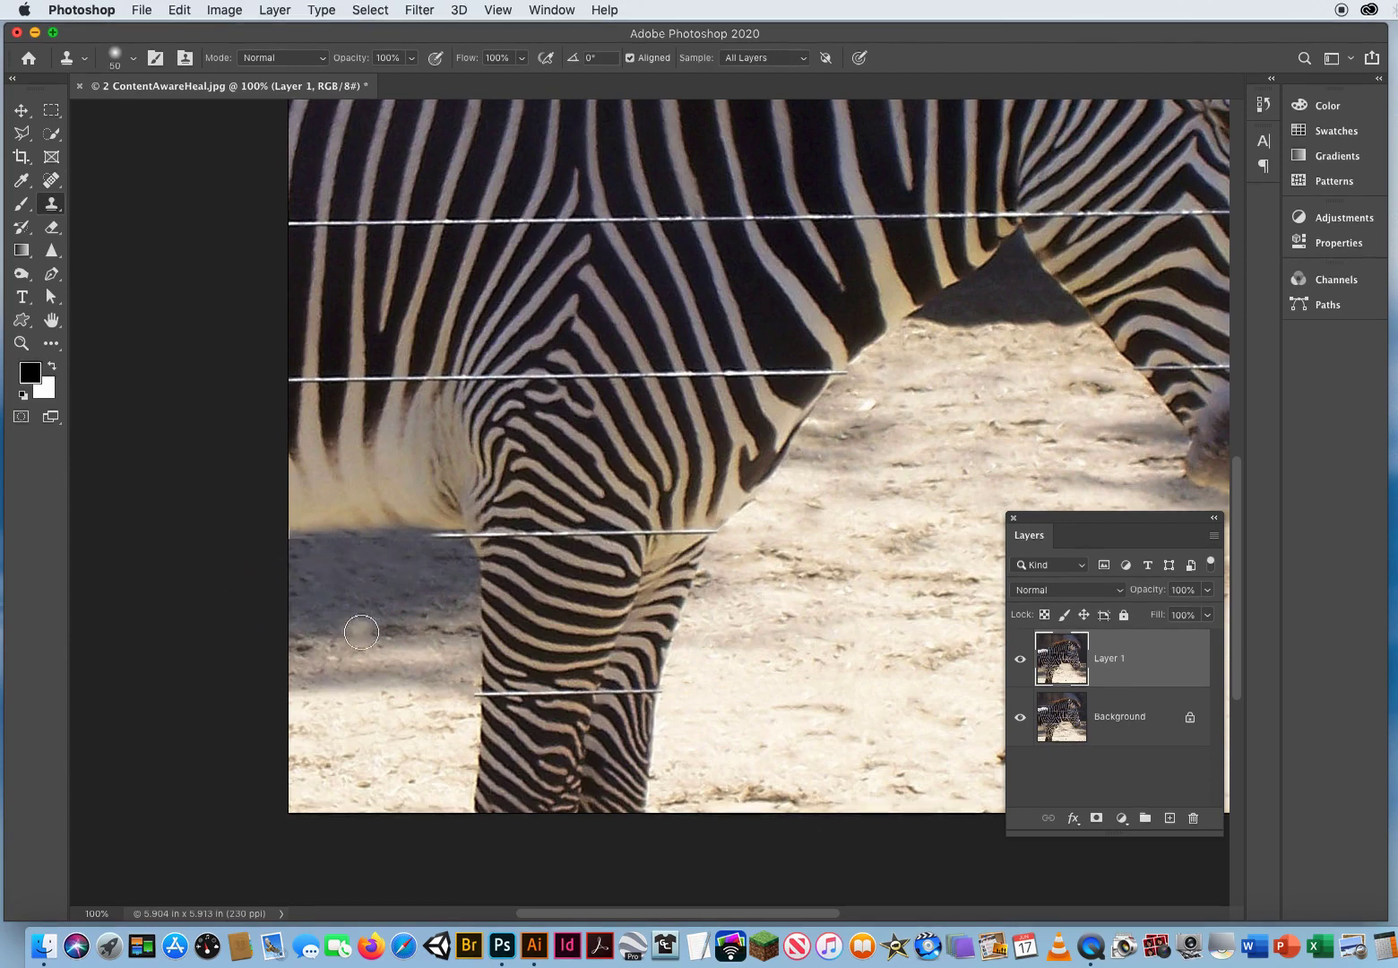
mouse_move(415, 552)
mouse_down()
mouse_move(454, 549)
mouse_move(368, 565)
mouse_move(378, 546)
mouse_move(294, 548)
mouse_up()
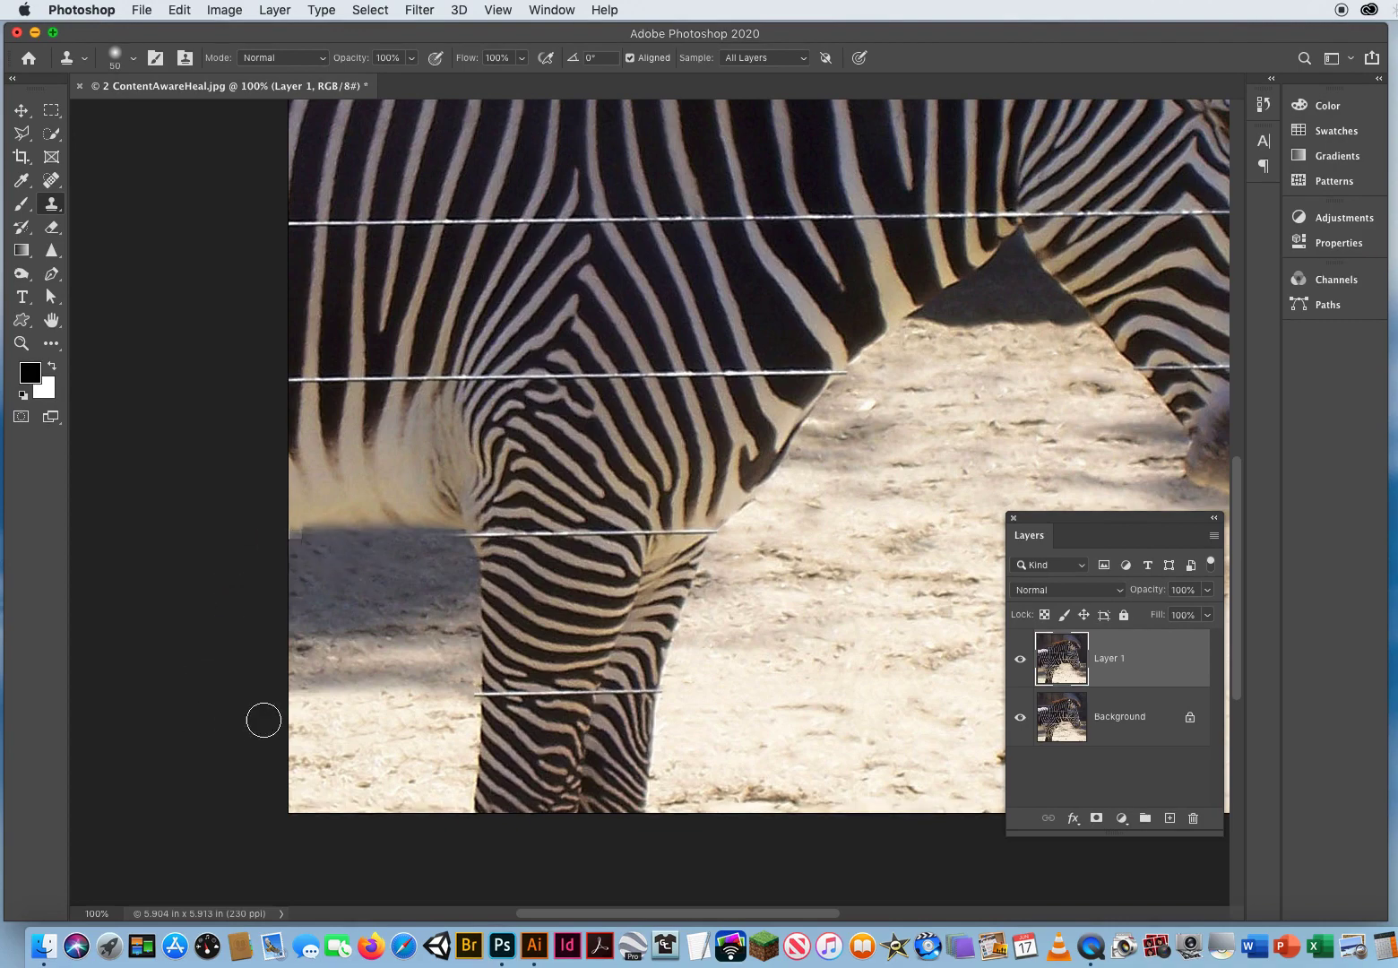
click(299, 536)
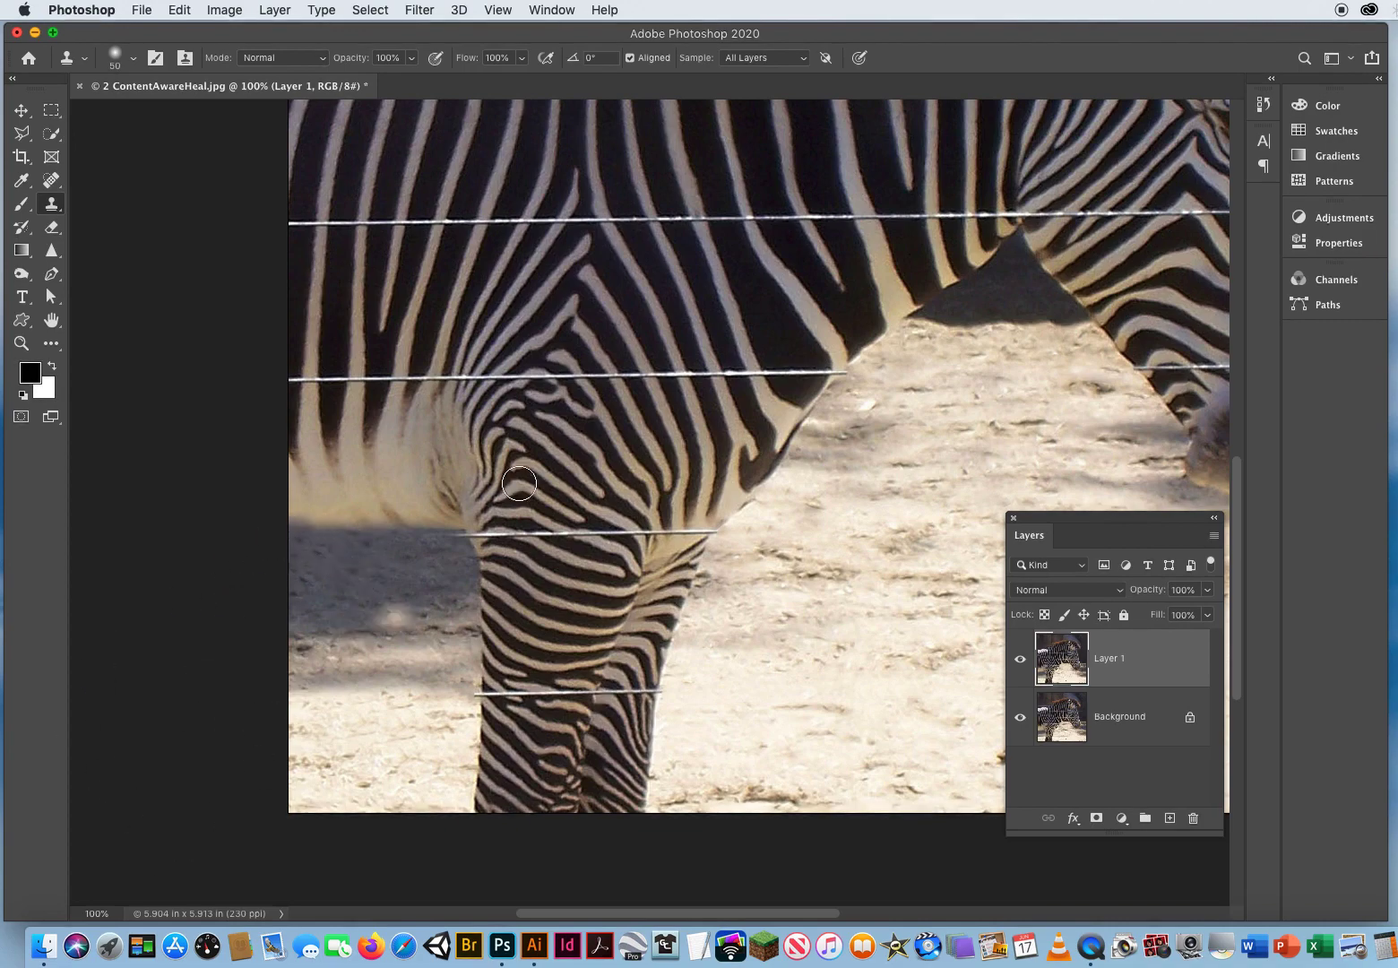
drag(455, 430, 340, 690)
mouse_move(670, 409)
mouse_down()
mouse_move(622, 545)
mouse_move(303, 493)
mouse_move(187, 577)
mouse_move(369, 539)
mouse_move(334, 546)
mouse_move(428, 411)
mouse_up()
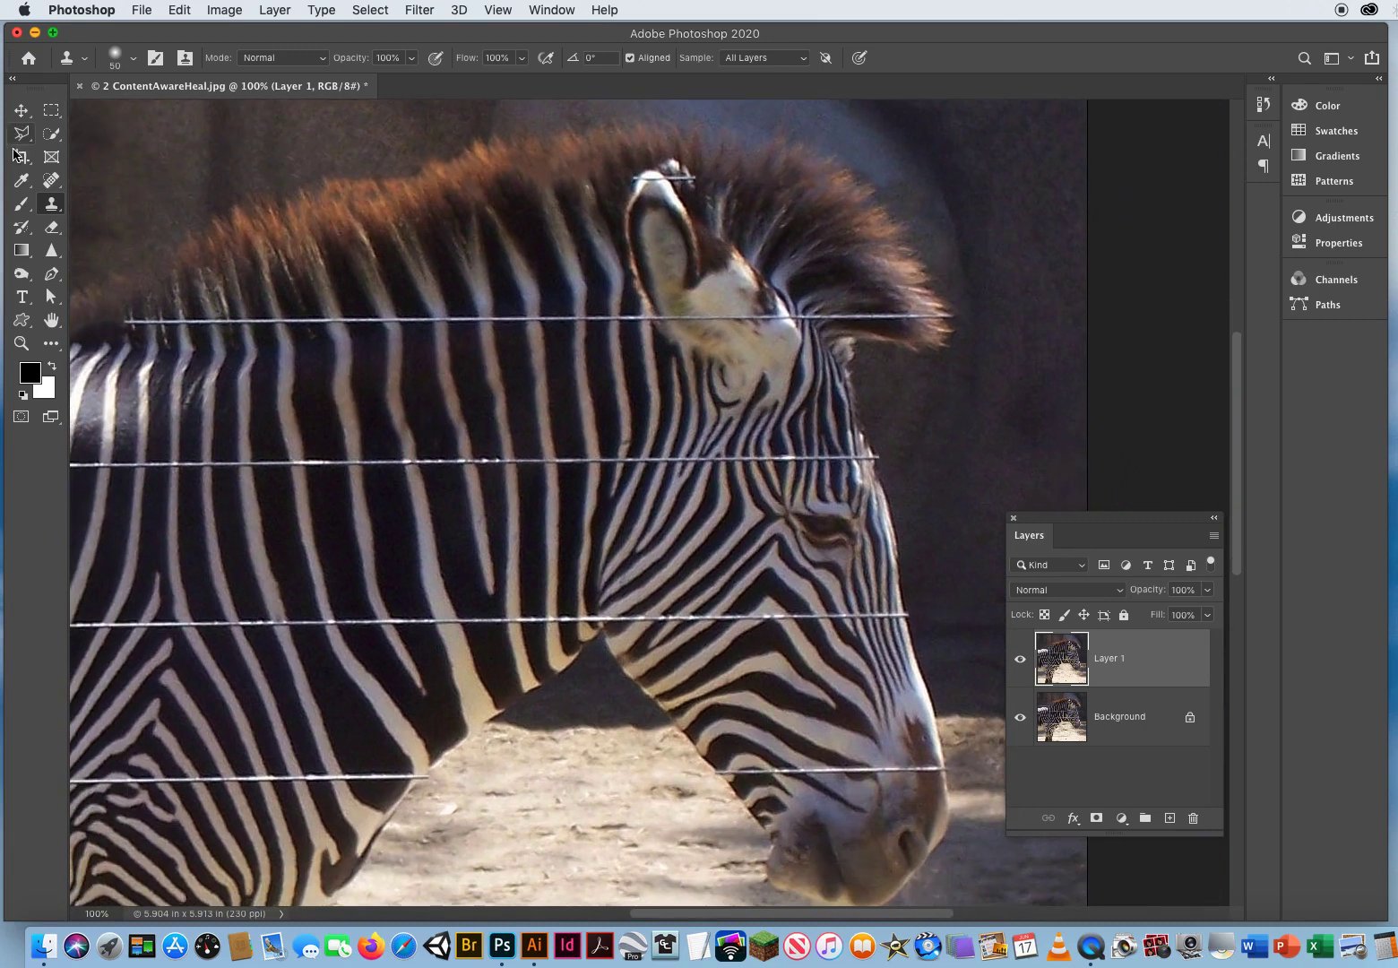
- Heal the wire running across the forelock, ear base and upper neck to the withers with a size 28 Content-Aware Spot Healing Brush
click(50, 183)
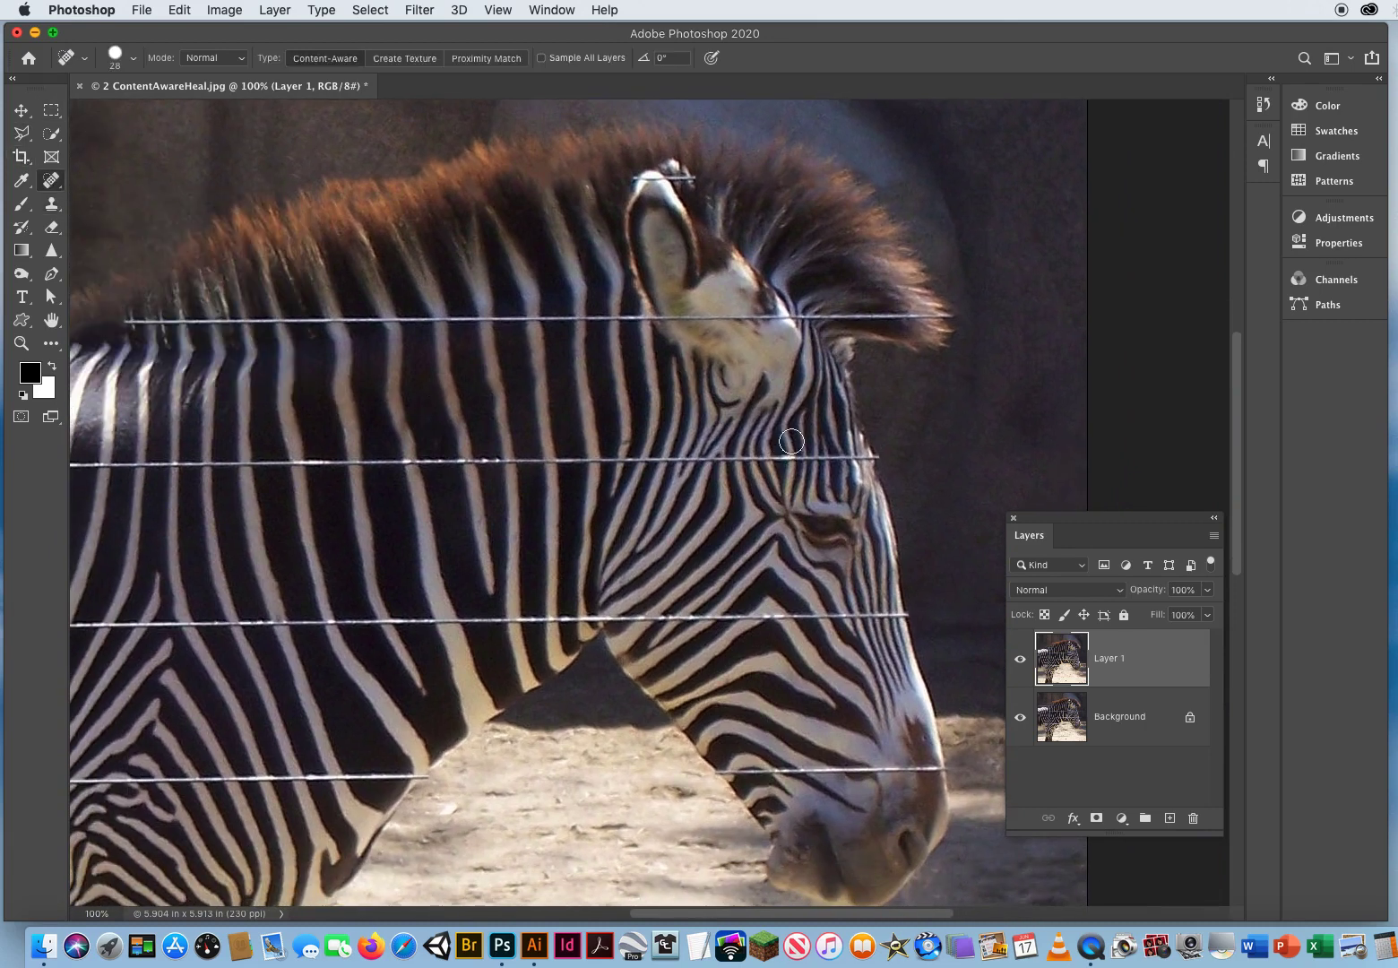
drag(942, 315, 726, 317)
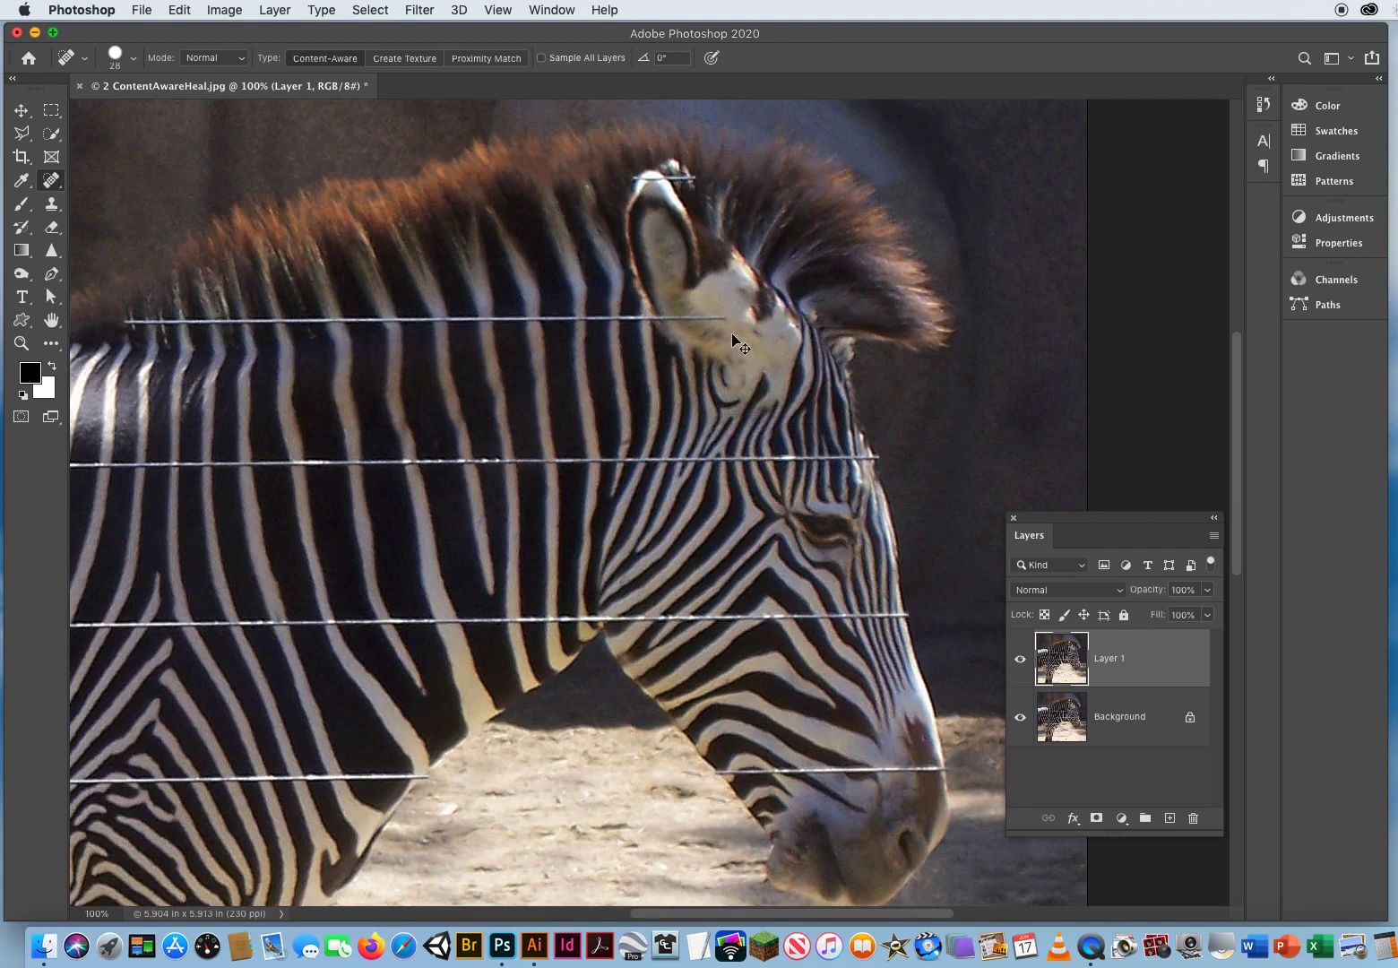
drag(728, 314, 489, 320)
scroll(486, 459, left, 5)
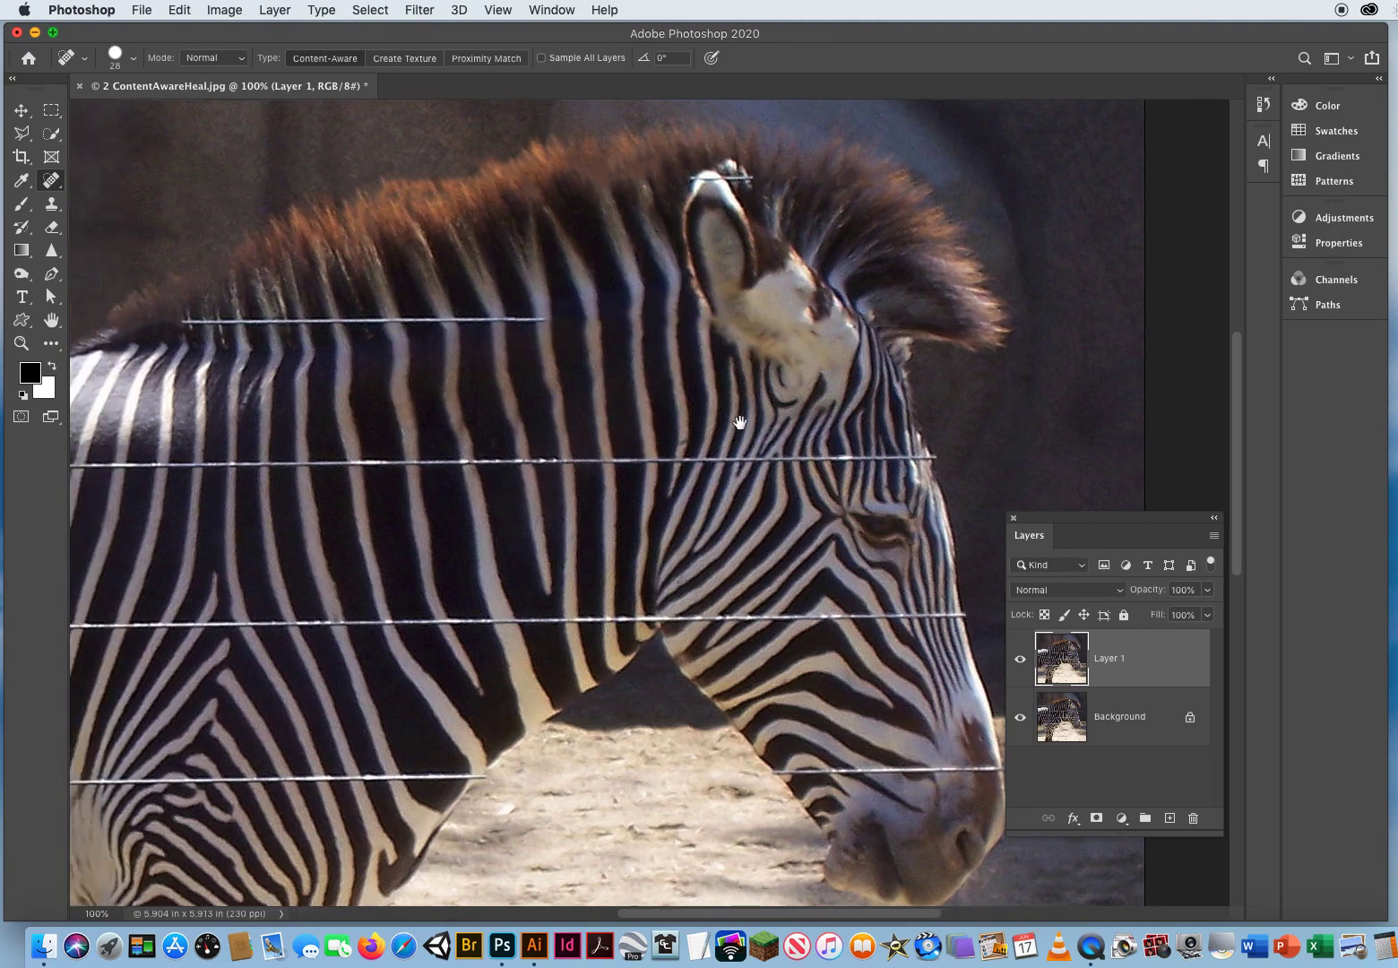
drag(757, 312, 578, 314)
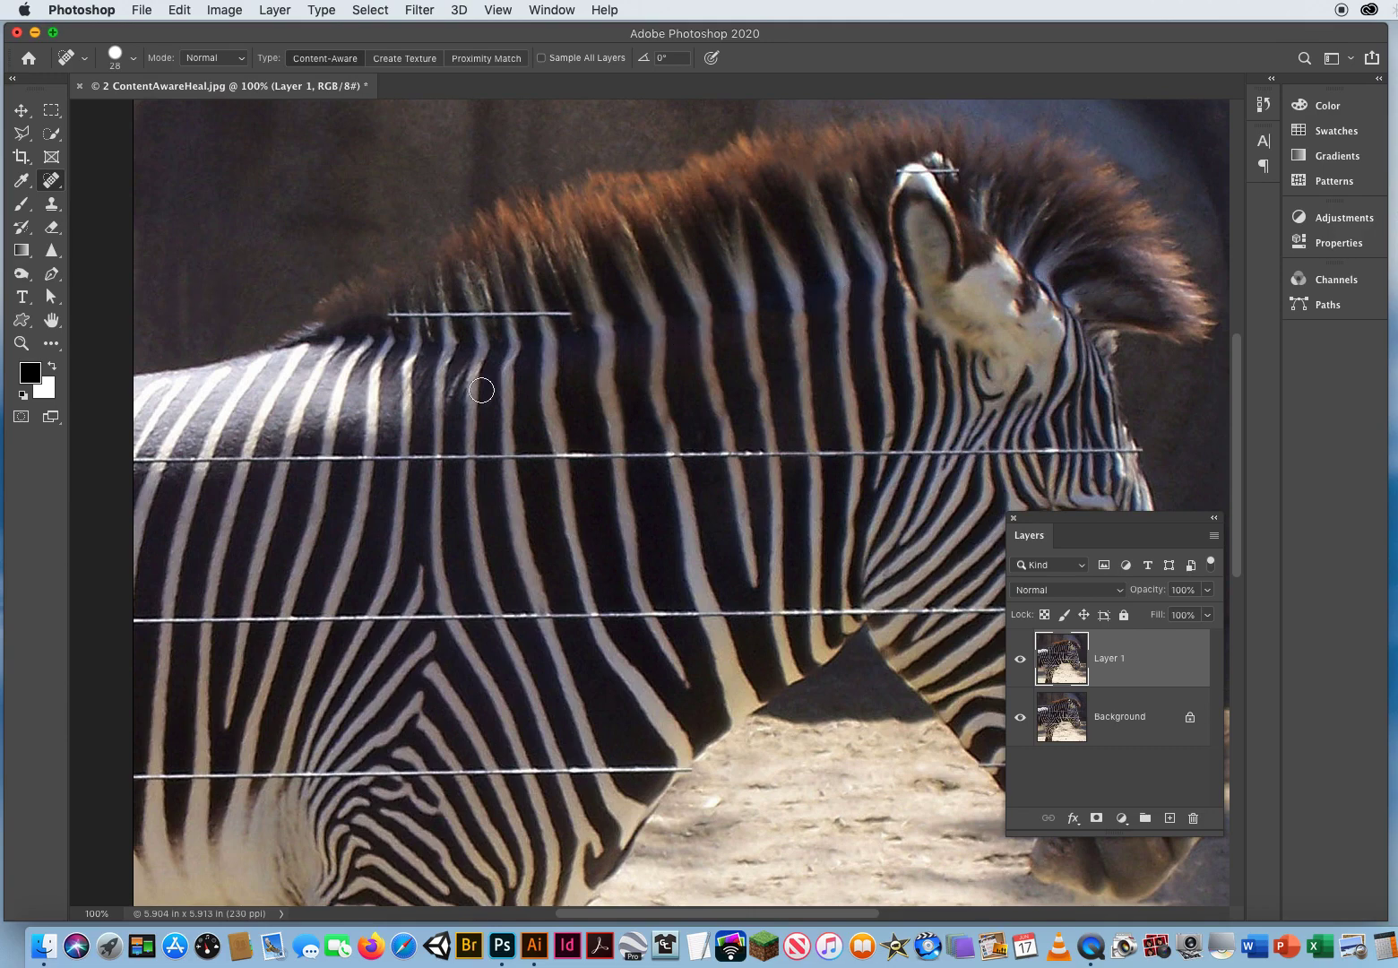
mouse_move(580, 315)
mouse_down()
mouse_move(472, 312)
mouse_move(363, 313)
mouse_up()
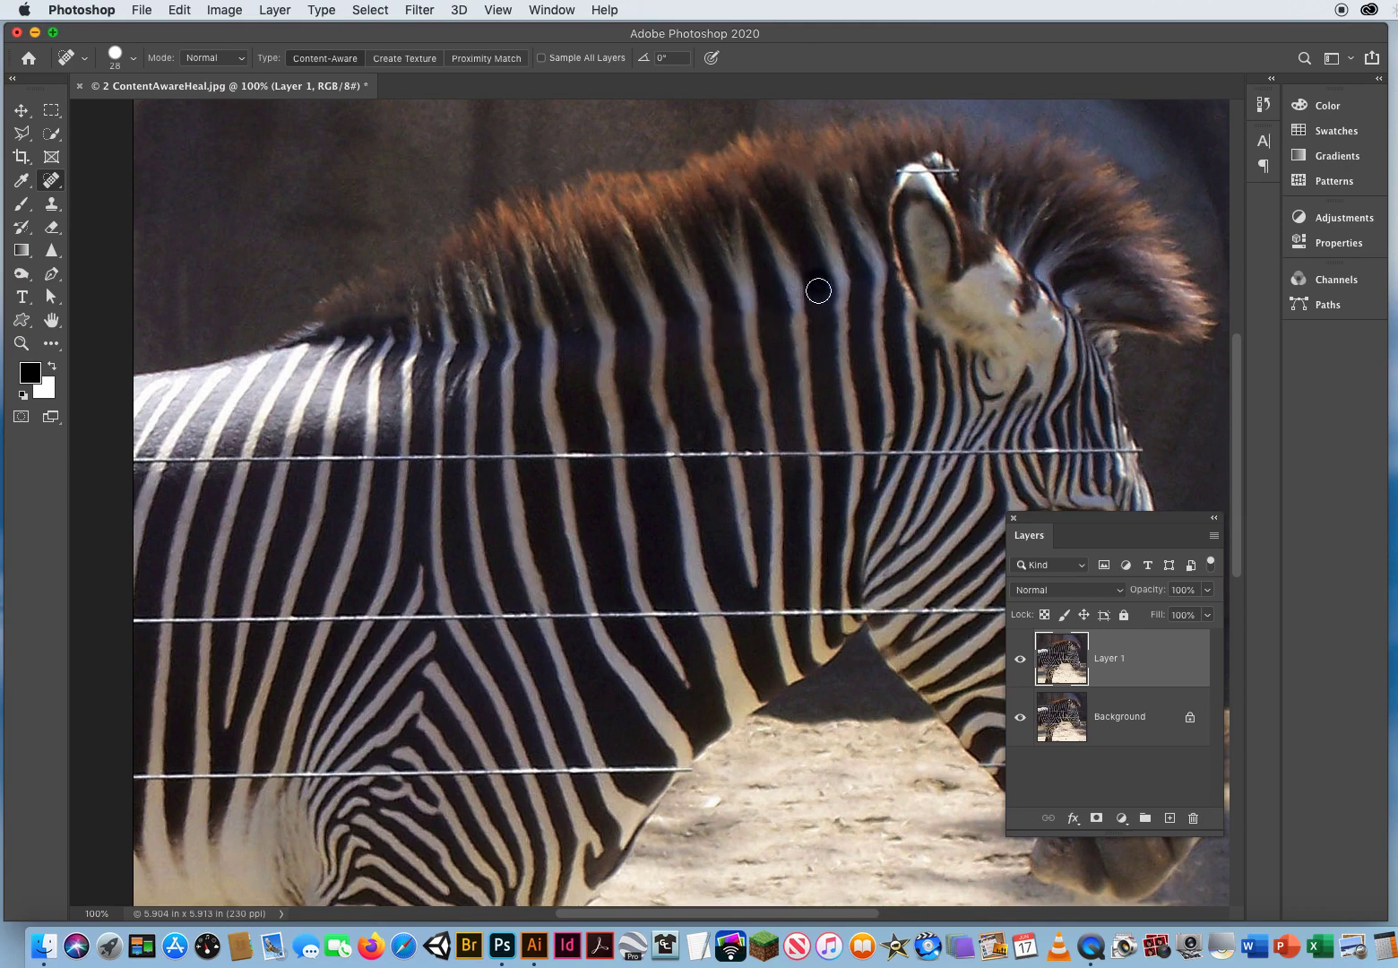
- Heal the wire from the photo's left edge across the body to the forehead, and the next lower wire from the nose to the neck
drag(509, 391, 671, 319)
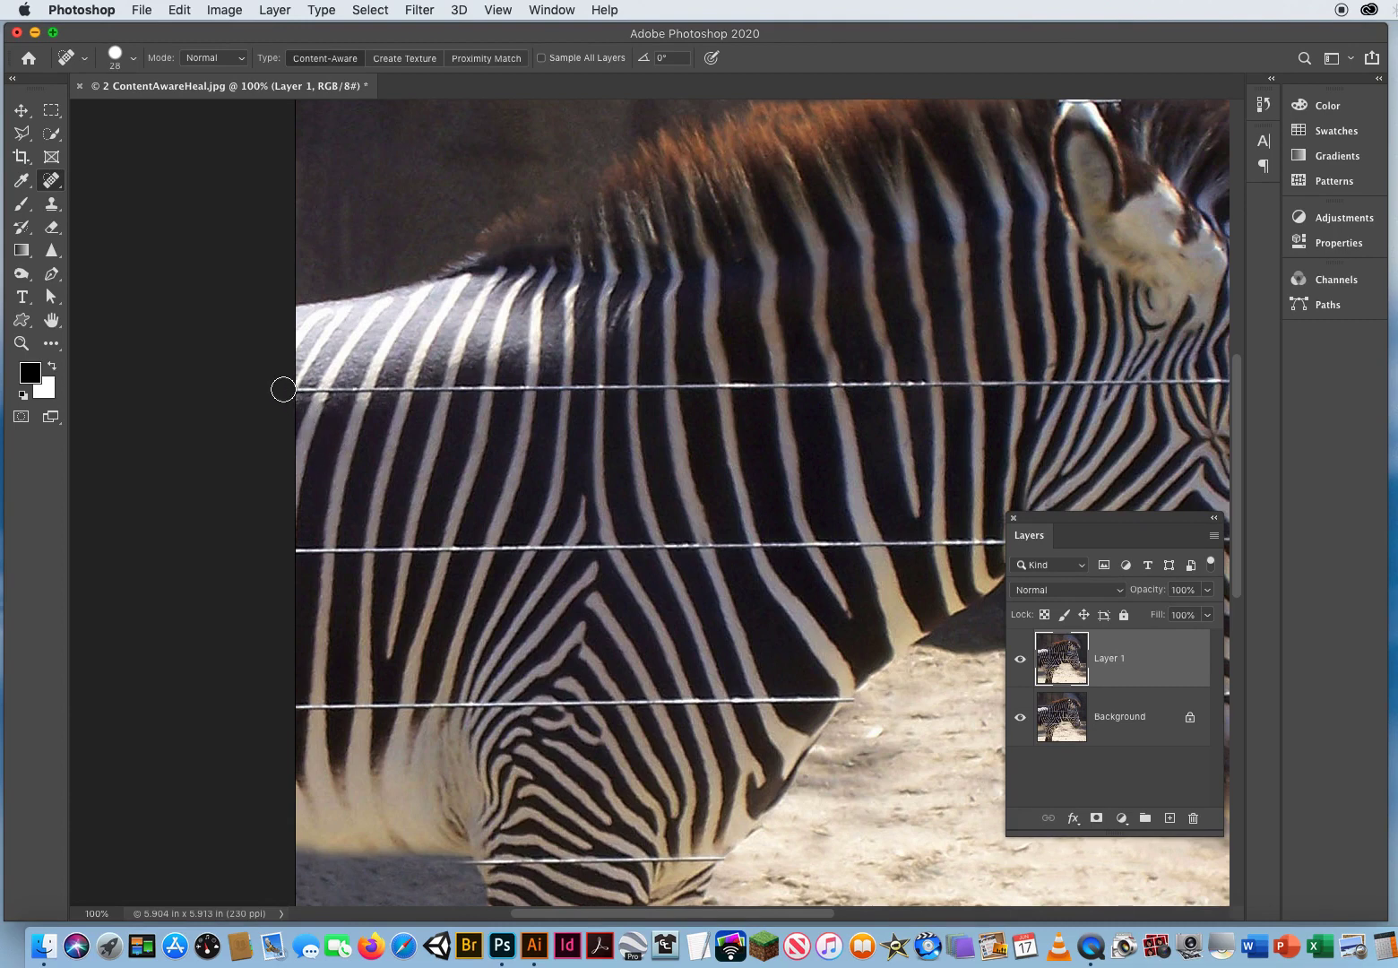
drag(284, 389, 538, 389)
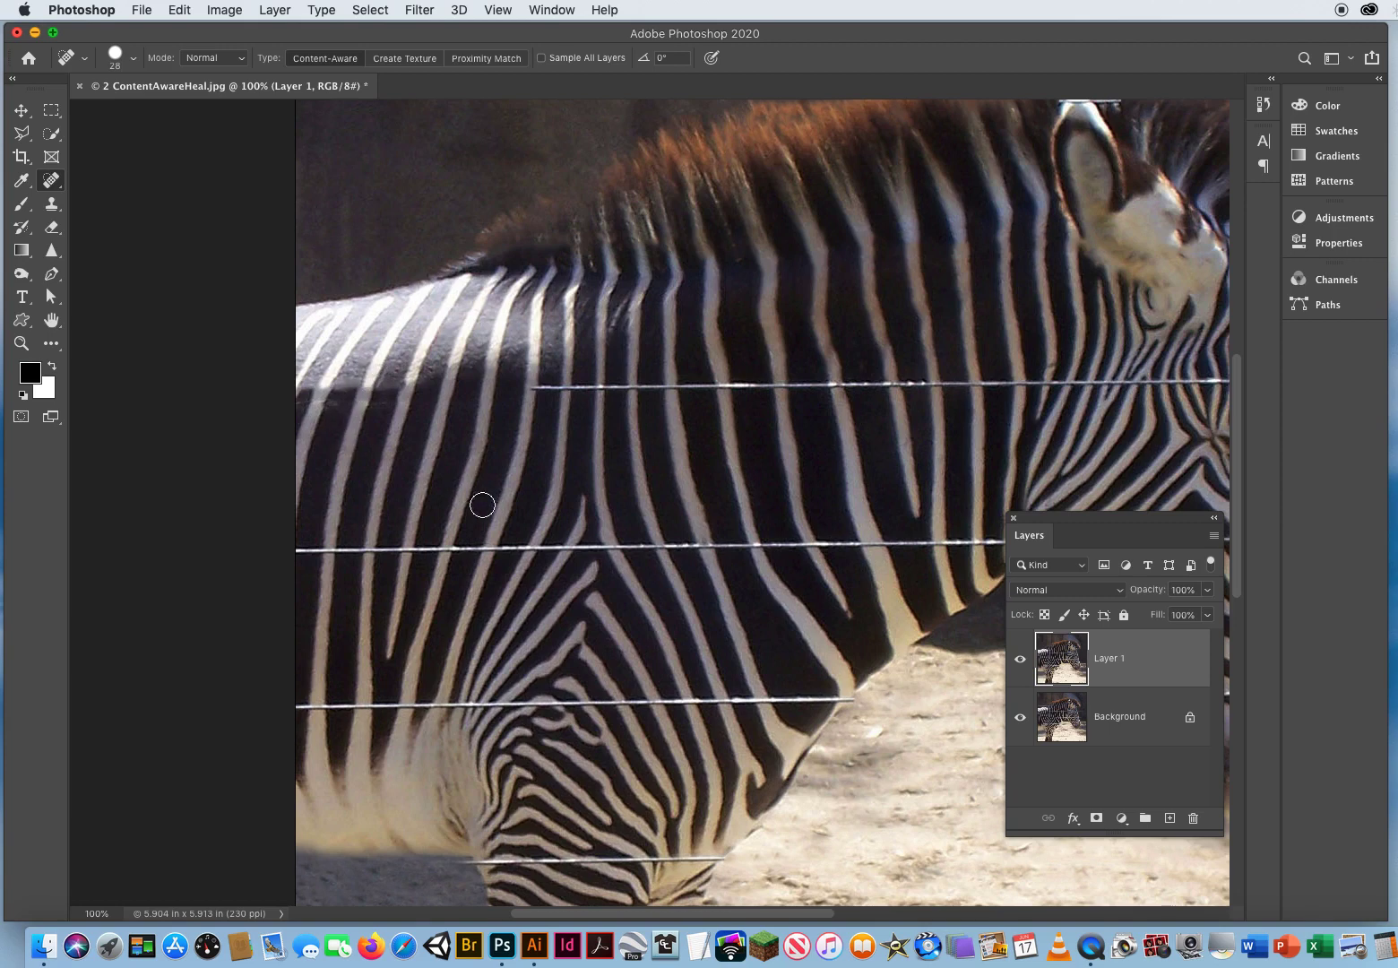
drag(487, 492, 325, 495)
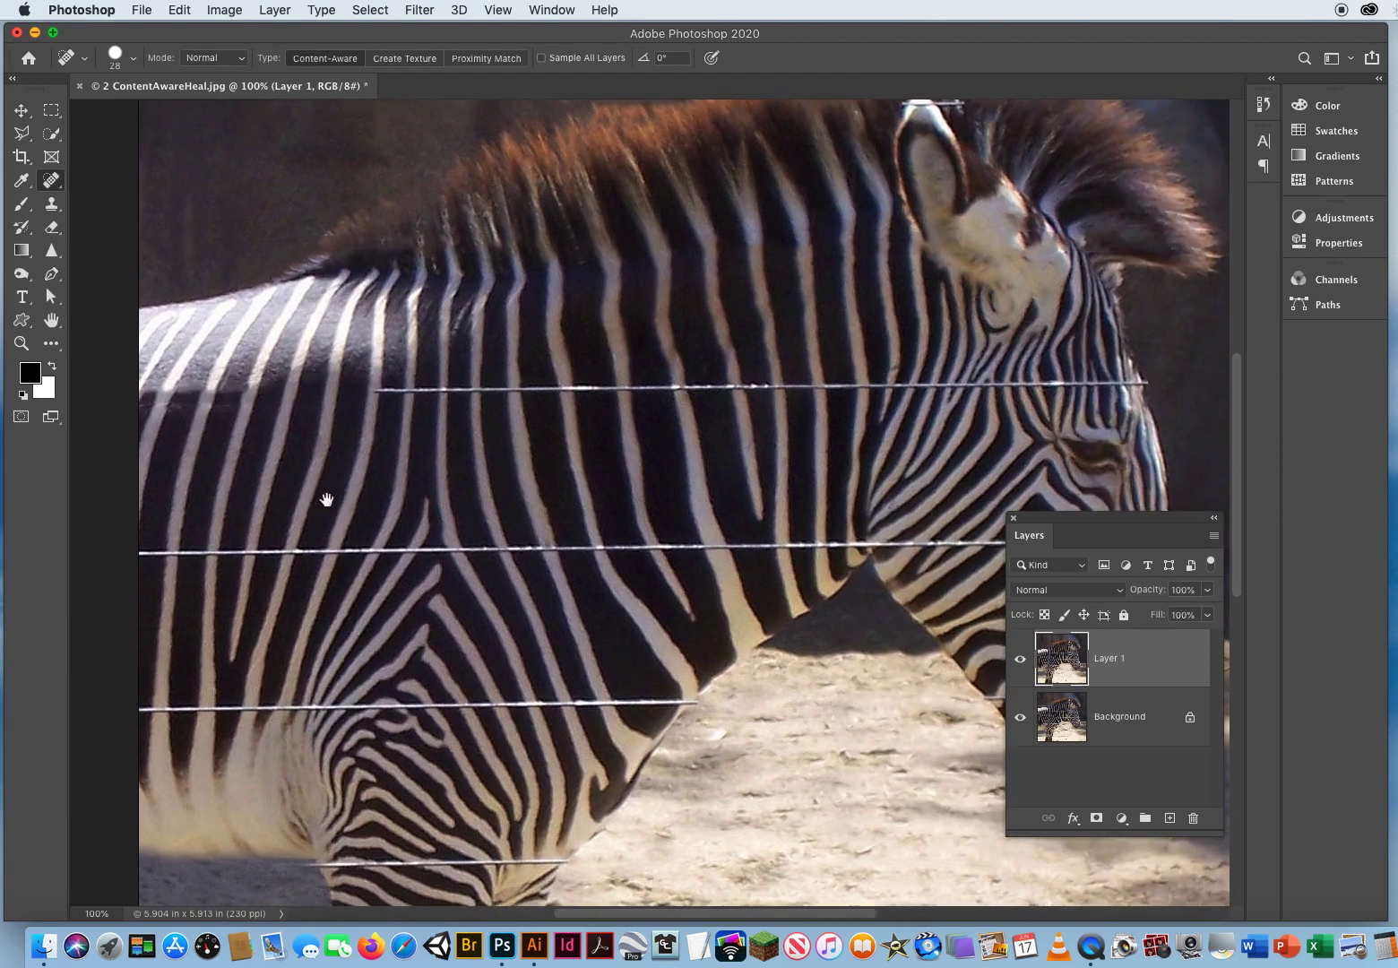
mouse_move(369, 390)
mouse_down()
mouse_move(918, 388)
mouse_move(591, 395)
mouse_move(888, 387)
mouse_up()
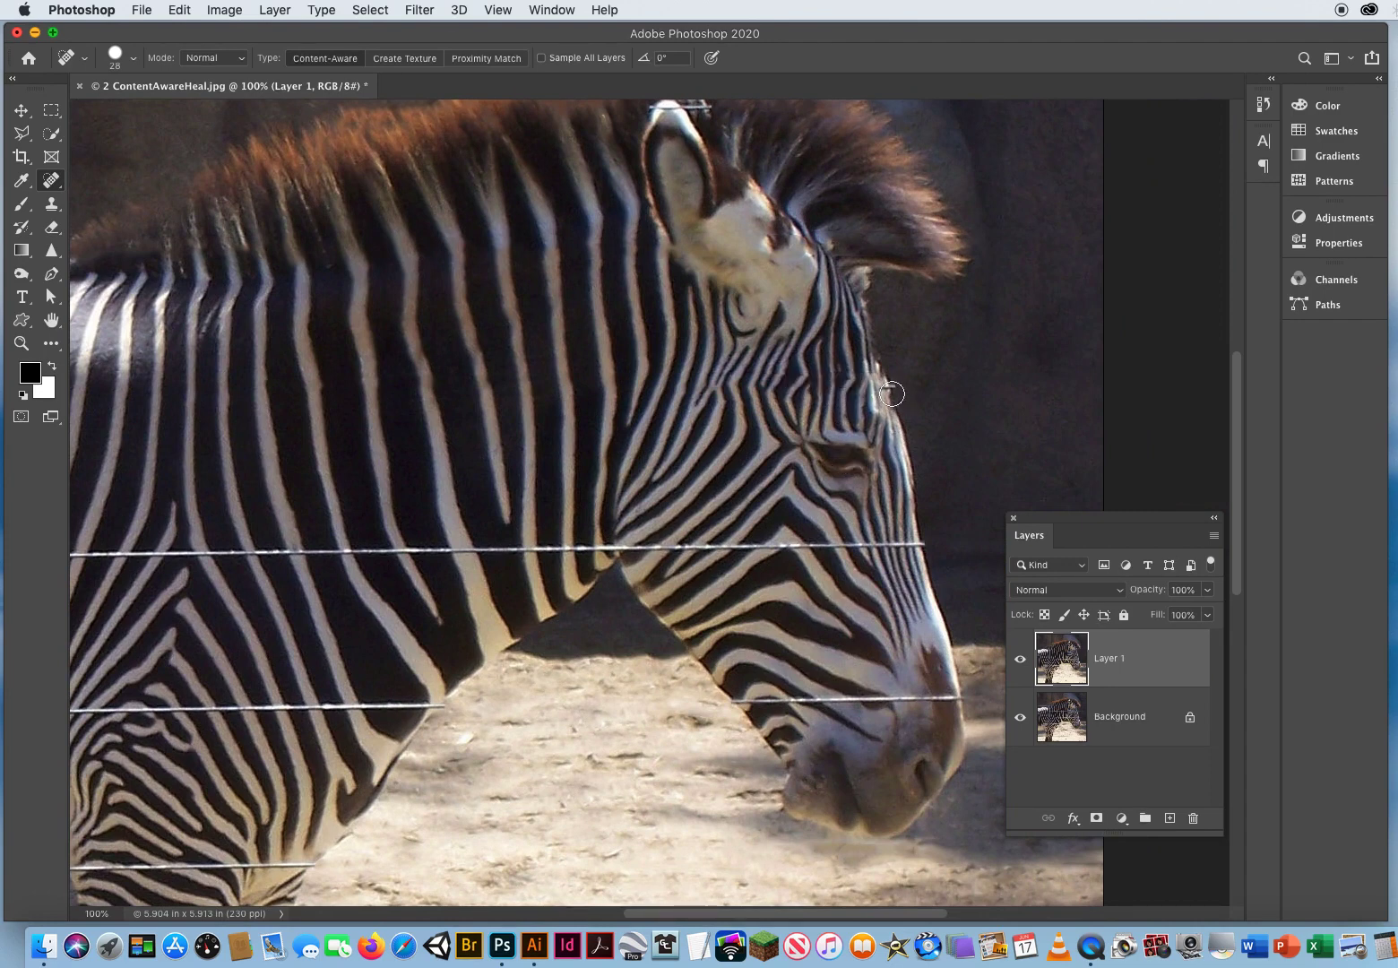
drag(856, 617, 819, 568)
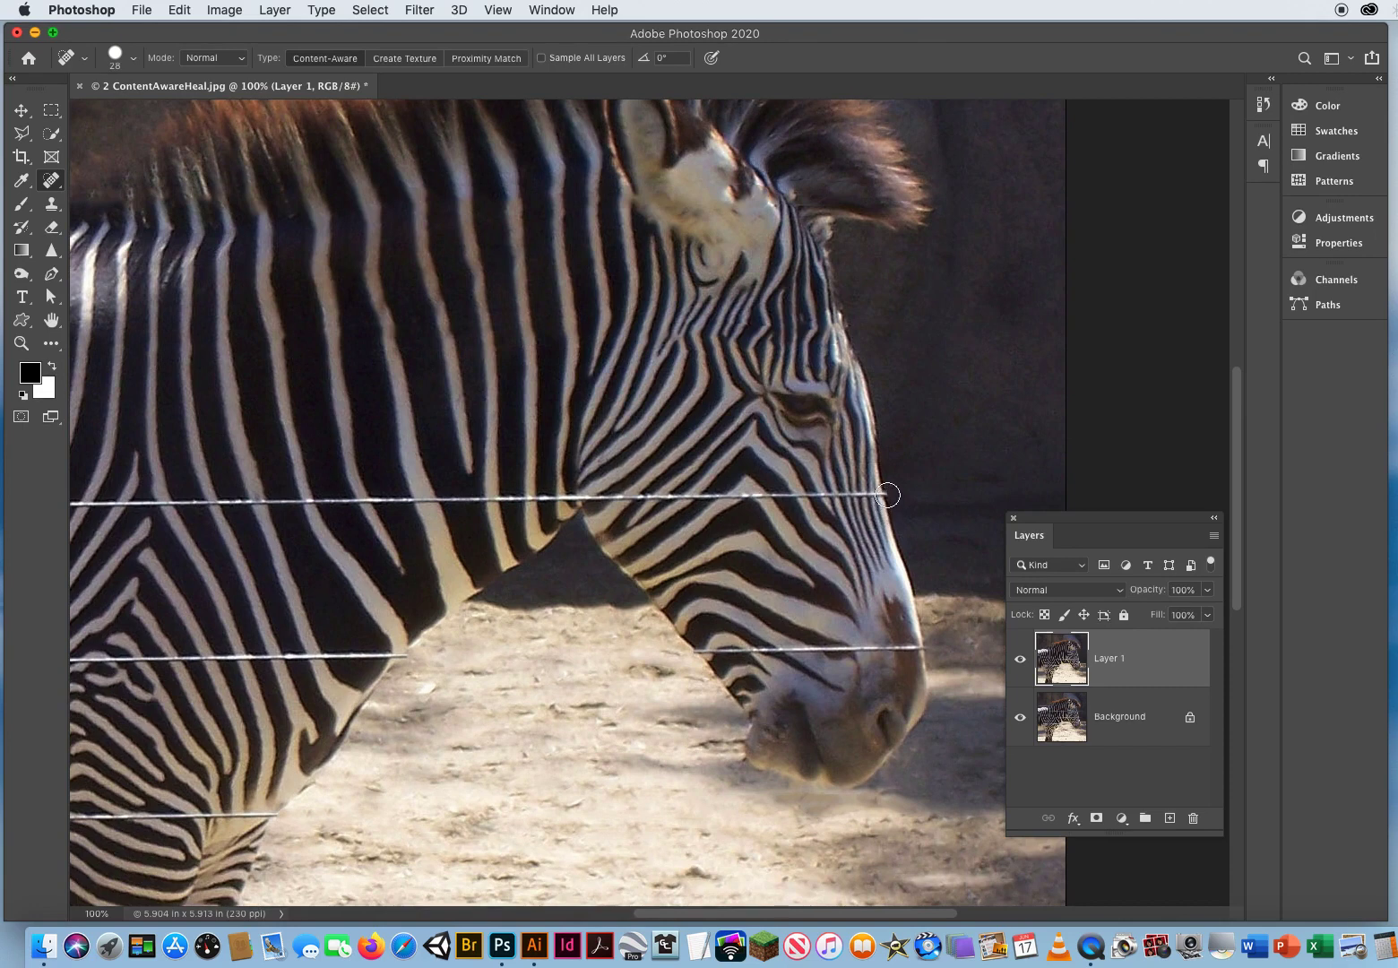
drag(887, 495, 417, 503)
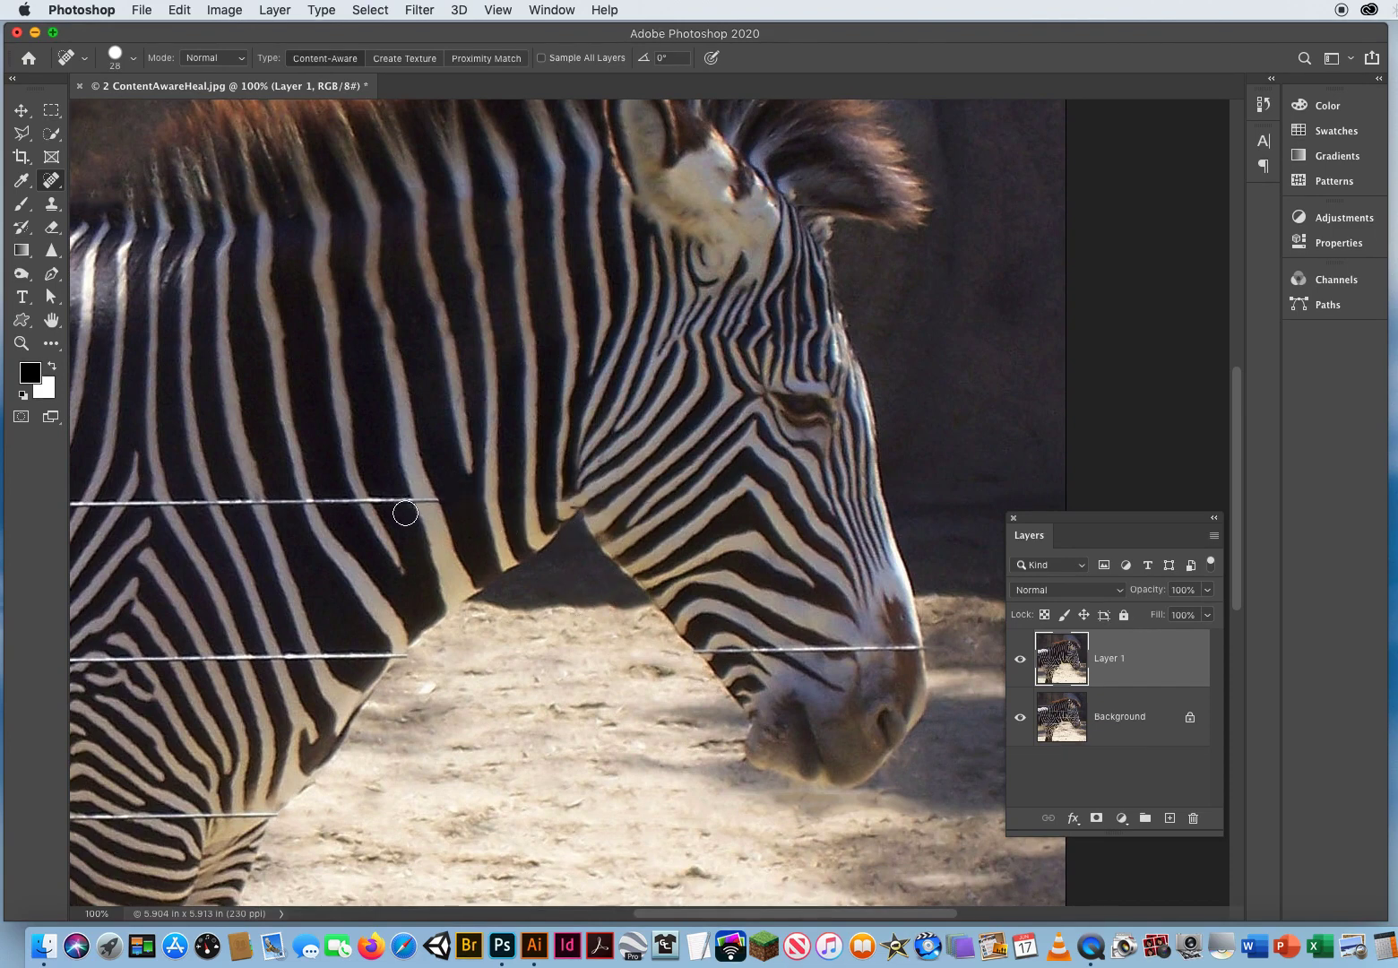
- Compare the throat with the original layer and rebuild the dark stripe where neck and jaw meet using a size 7 Clone Stamp
click(21, 344)
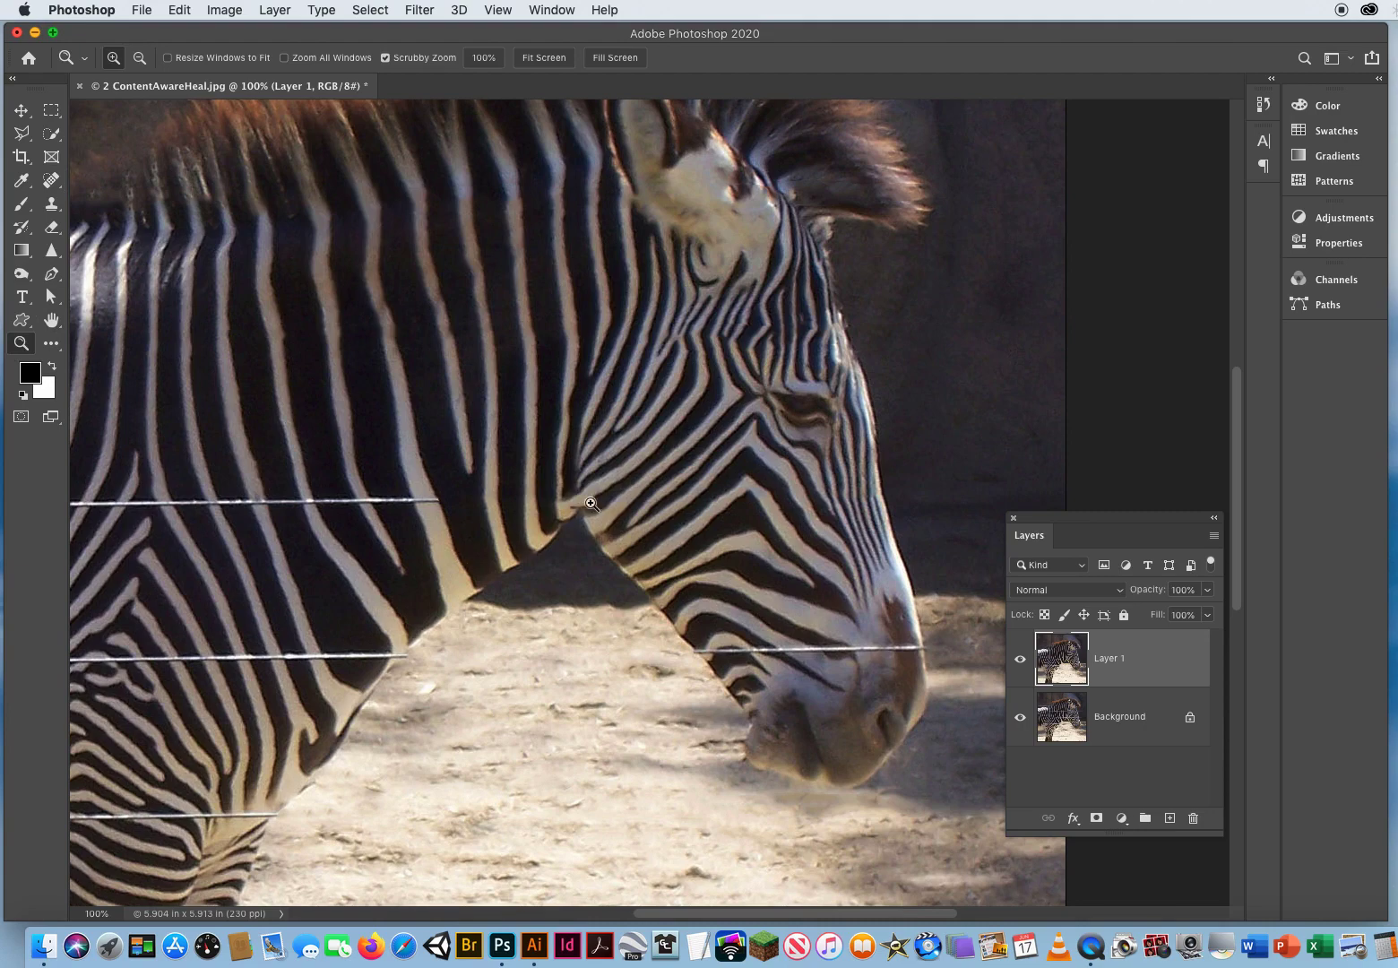
drag(591, 503, 551, 524)
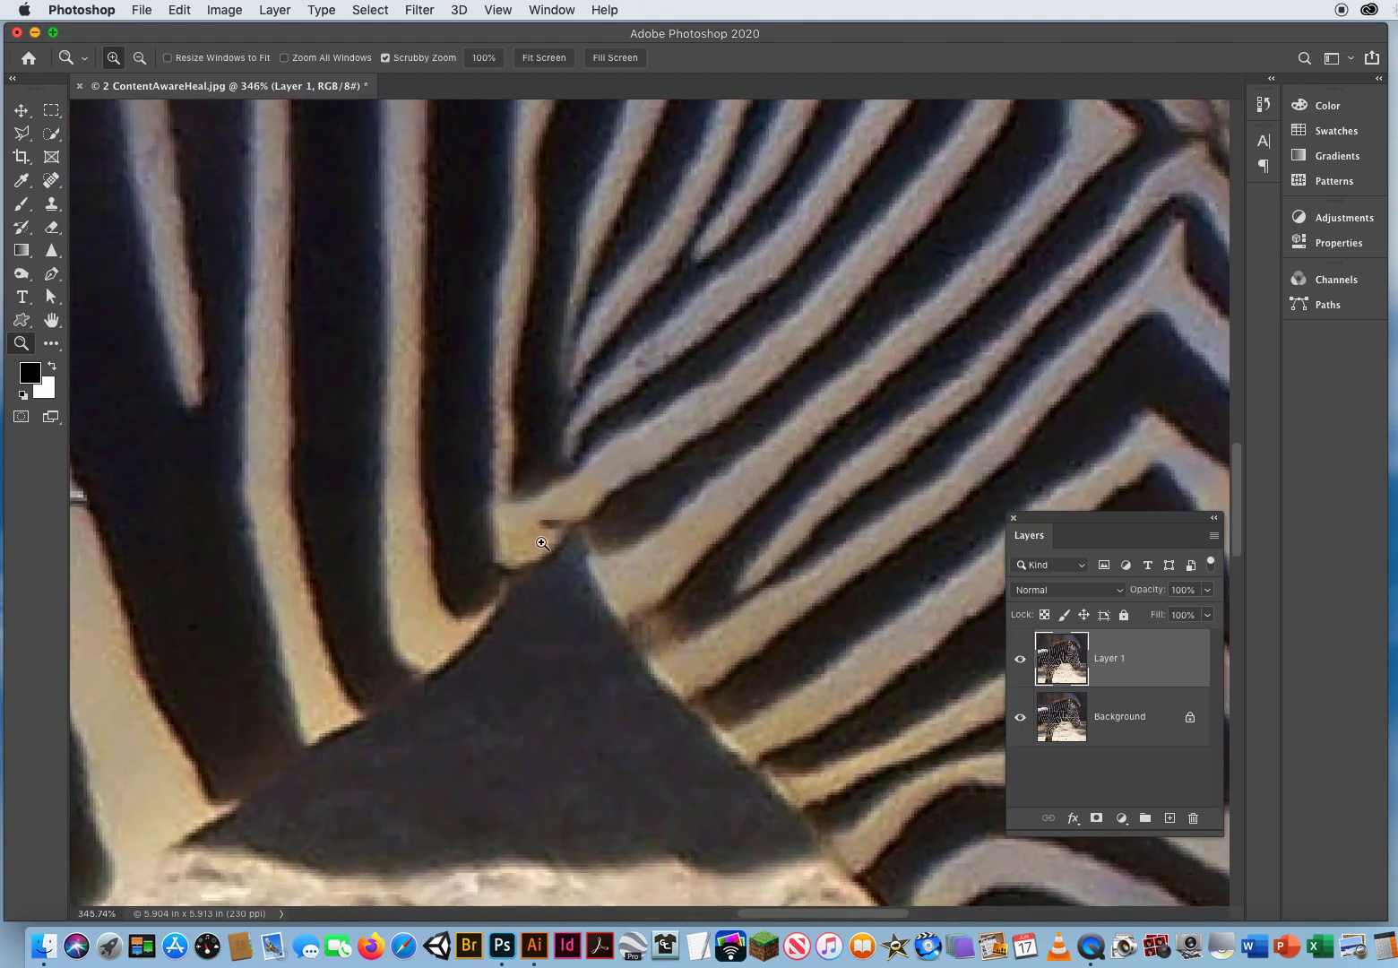
click(1020, 662)
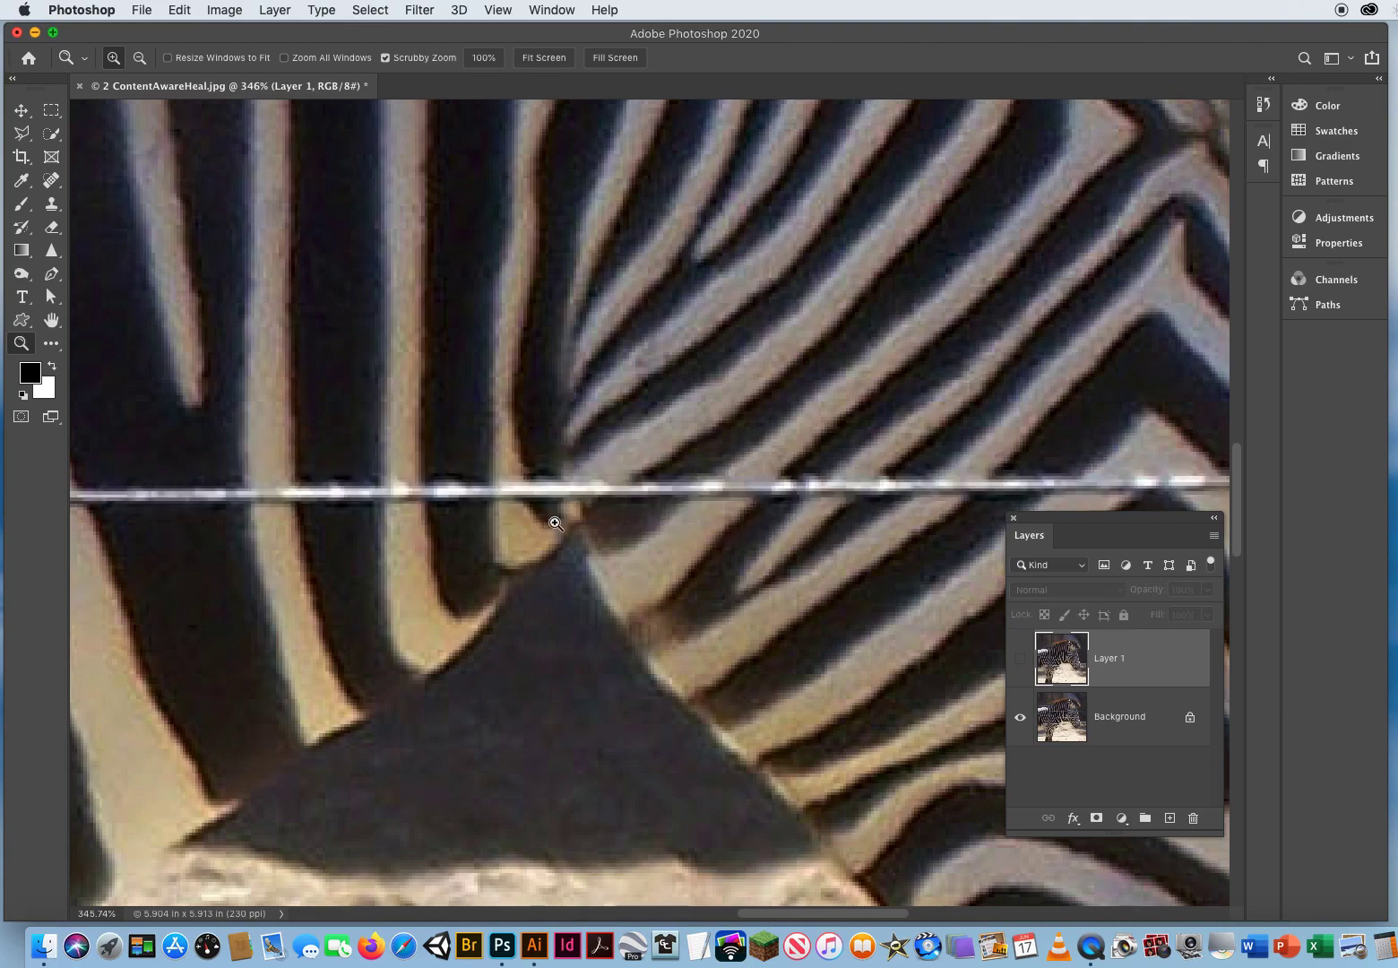
click(554, 522)
click(1020, 661)
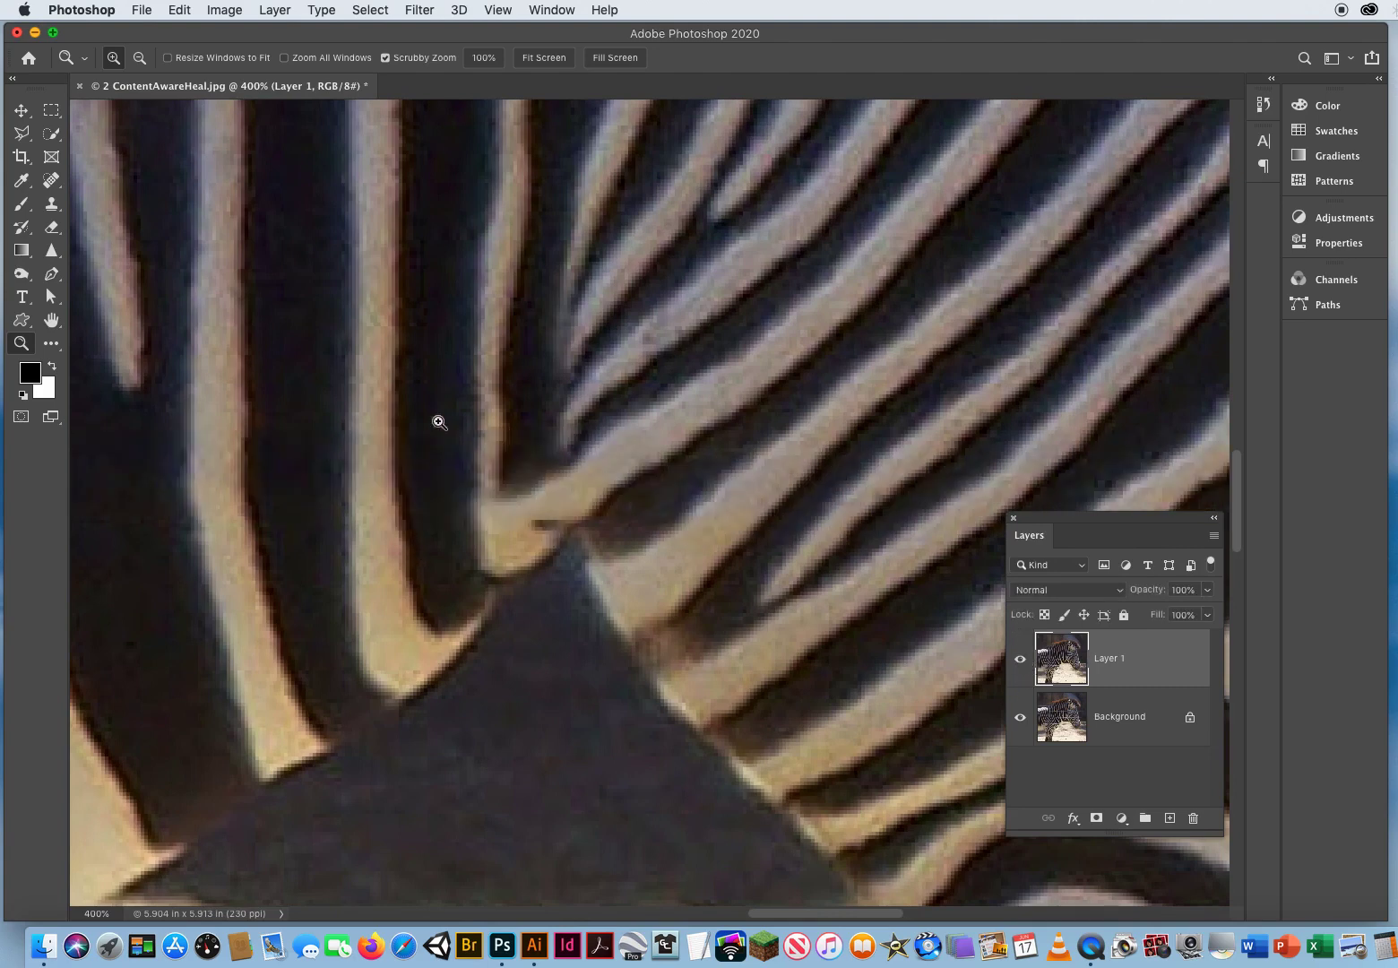
click(51, 203)
drag(605, 441, 530, 446)
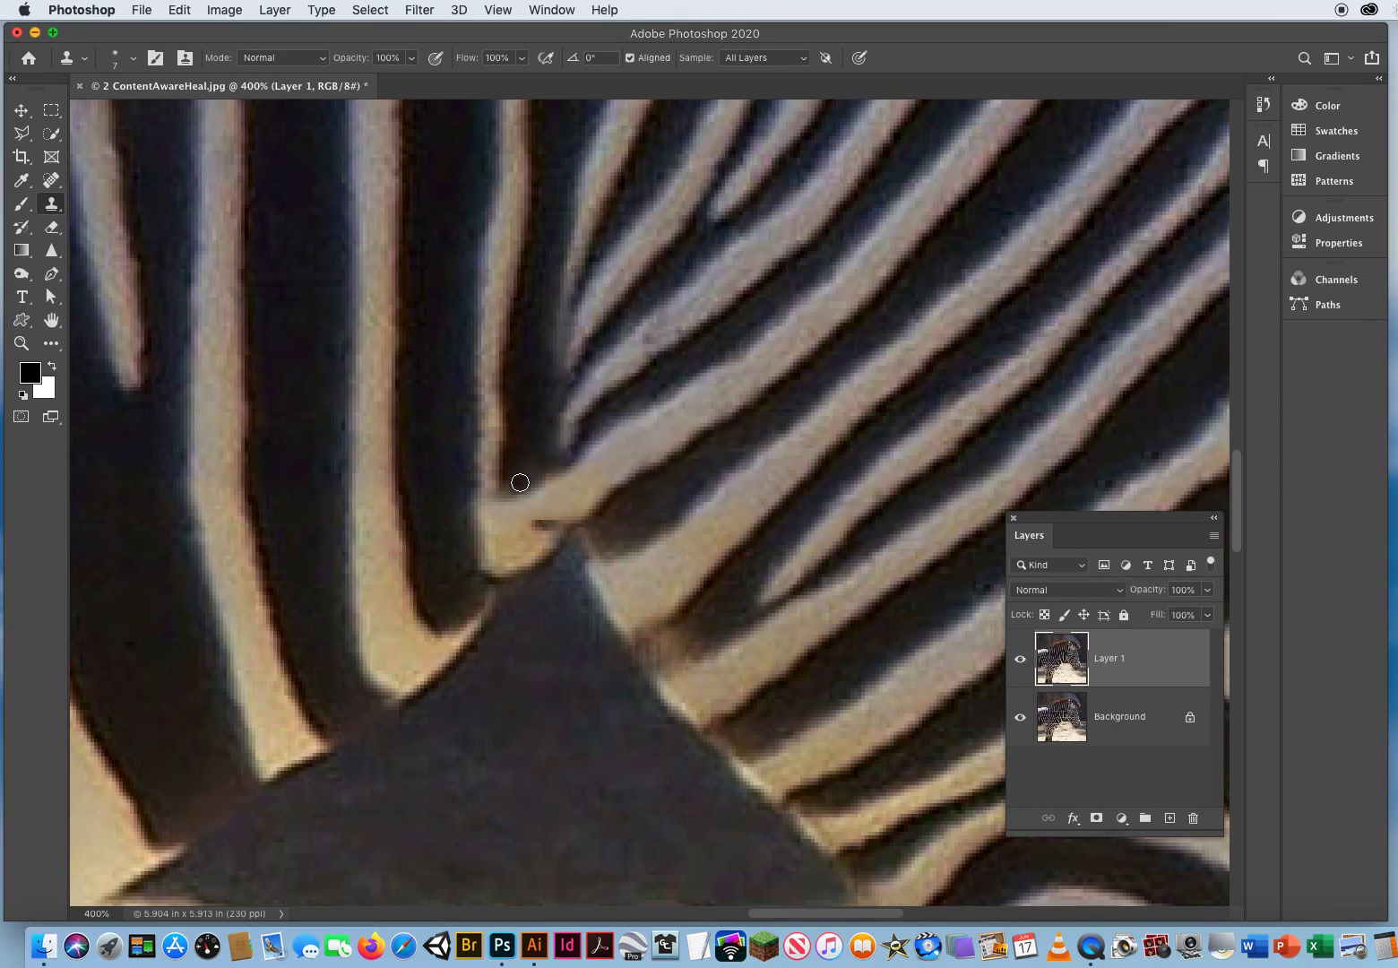
mouse_move(521, 480)
mouse_down()
mouse_move(533, 512)
mouse_move(529, 445)
mouse_move(546, 505)
mouse_move(539, 439)
mouse_move(554, 527)
mouse_move(499, 477)
mouse_move(496, 448)
mouse_move(498, 494)
mouse_move(488, 420)
mouse_up()
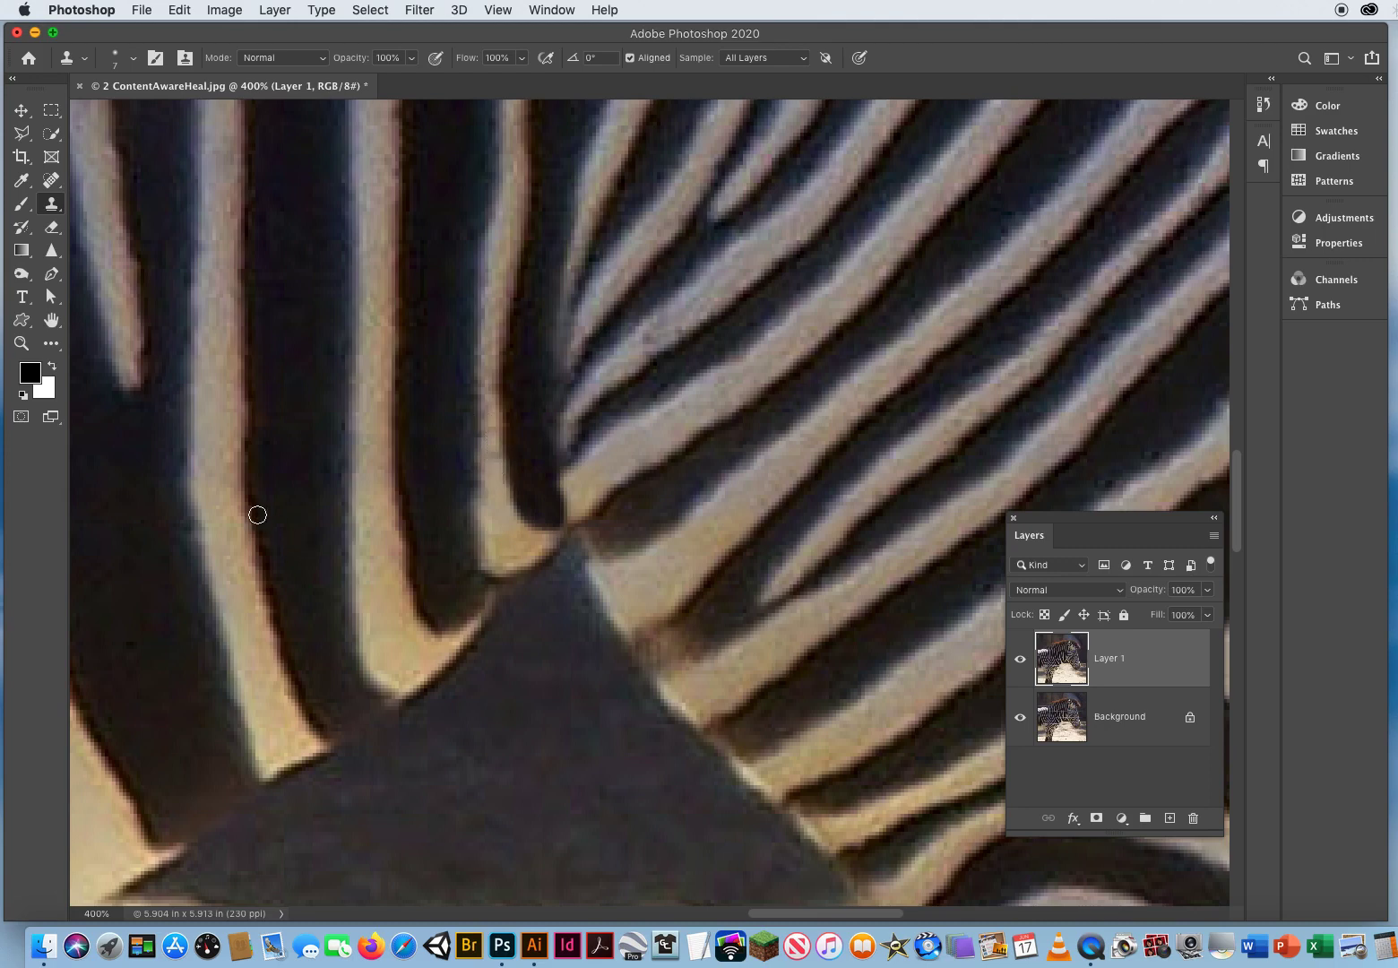
click(21, 319)
click(552, 448)
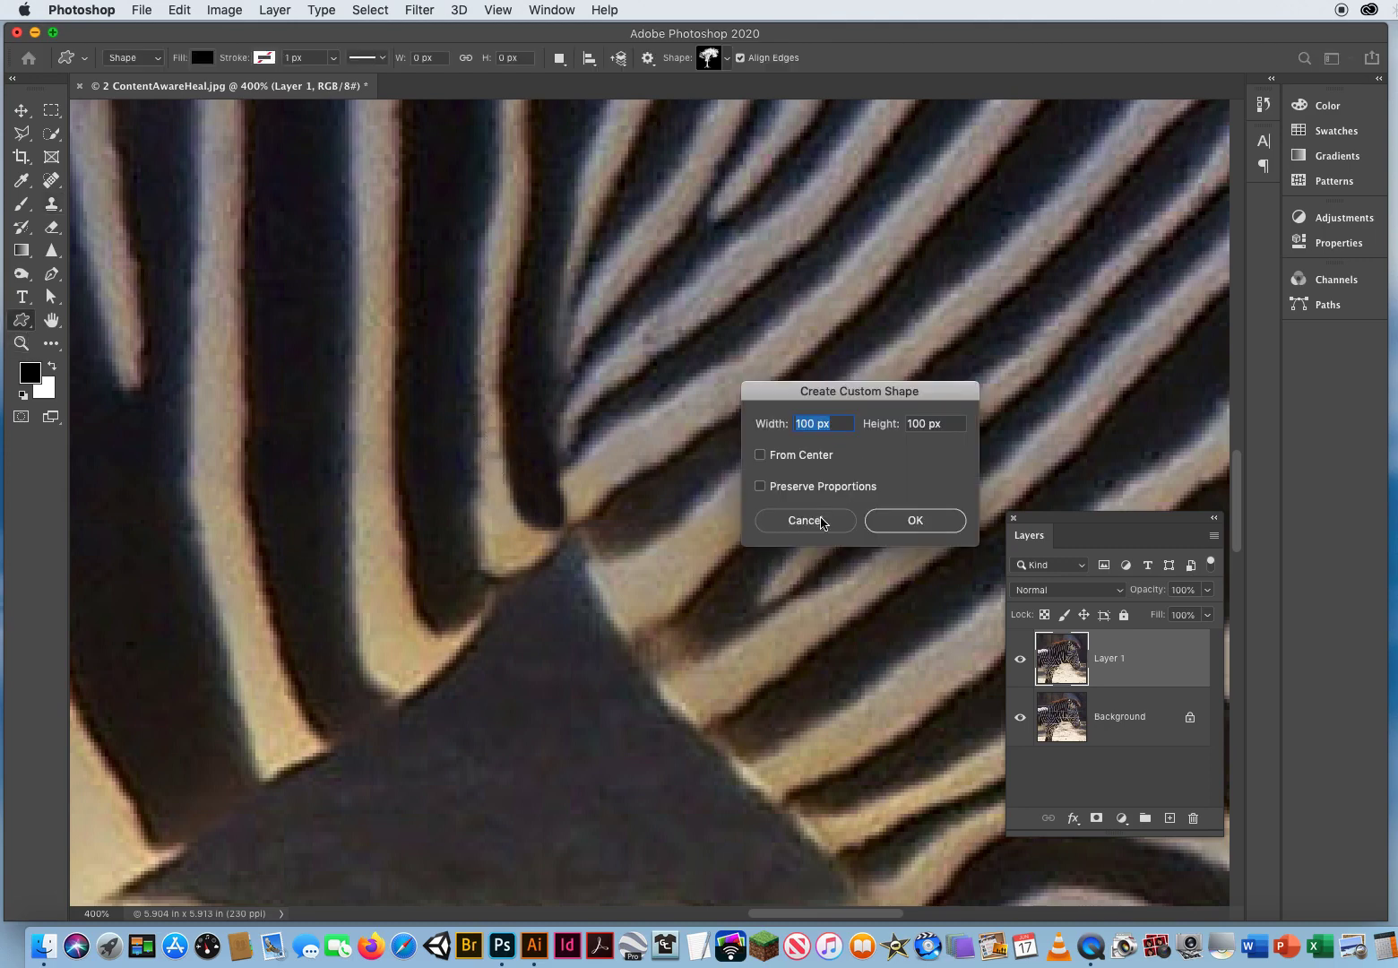
click(821, 522)
- Check the healed neck stripes against the original layer and smooth their uneven edges along the removed wire with the Clone Stamp
click(22, 343)
drag(577, 390, 516, 539)
drag(499, 303, 686, 509)
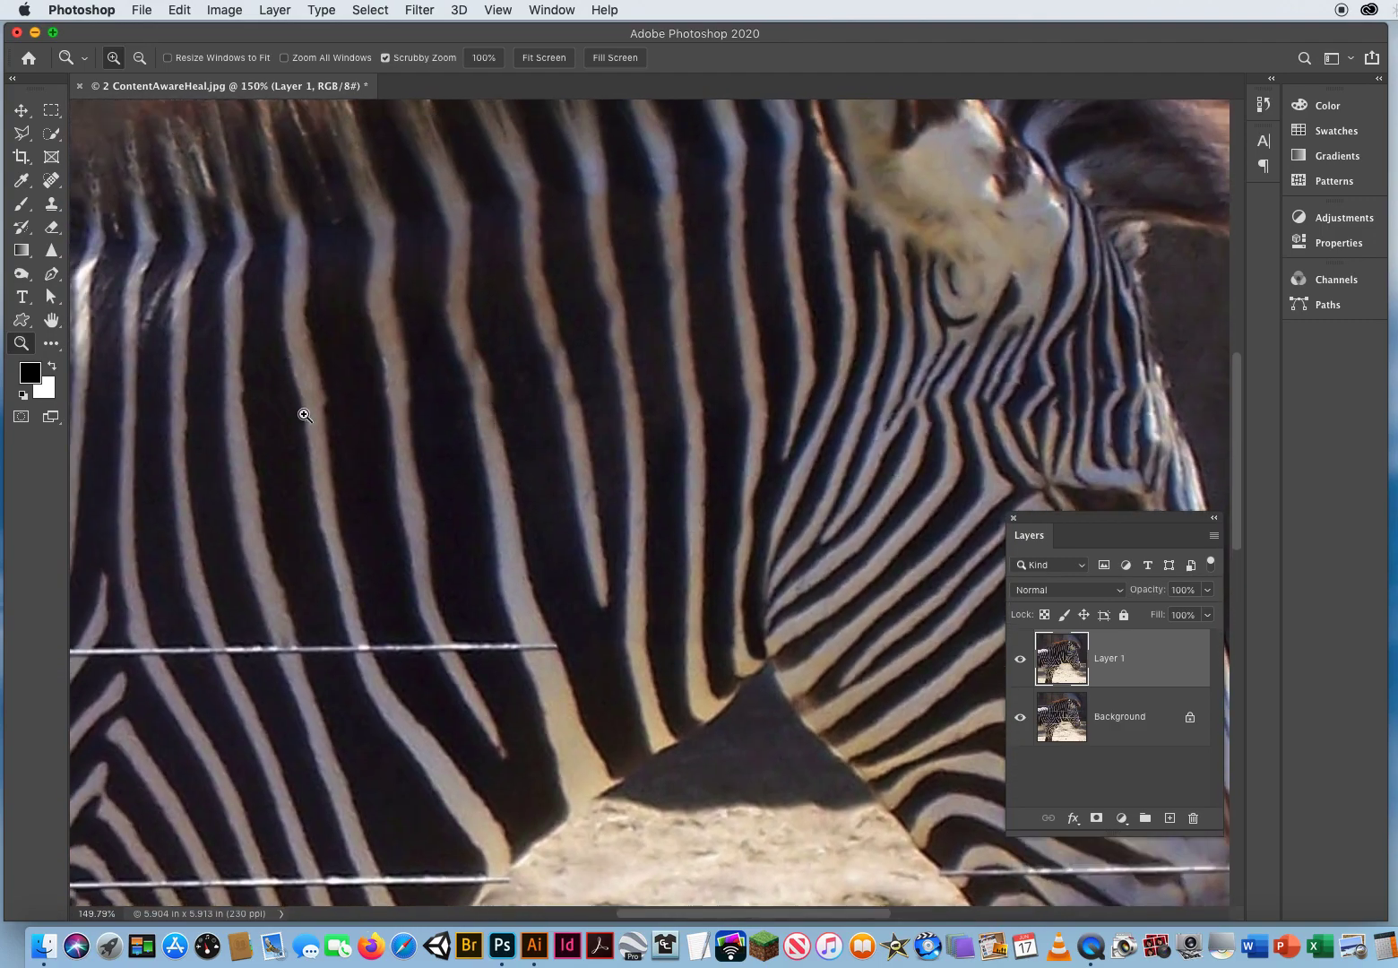
click(1019, 659)
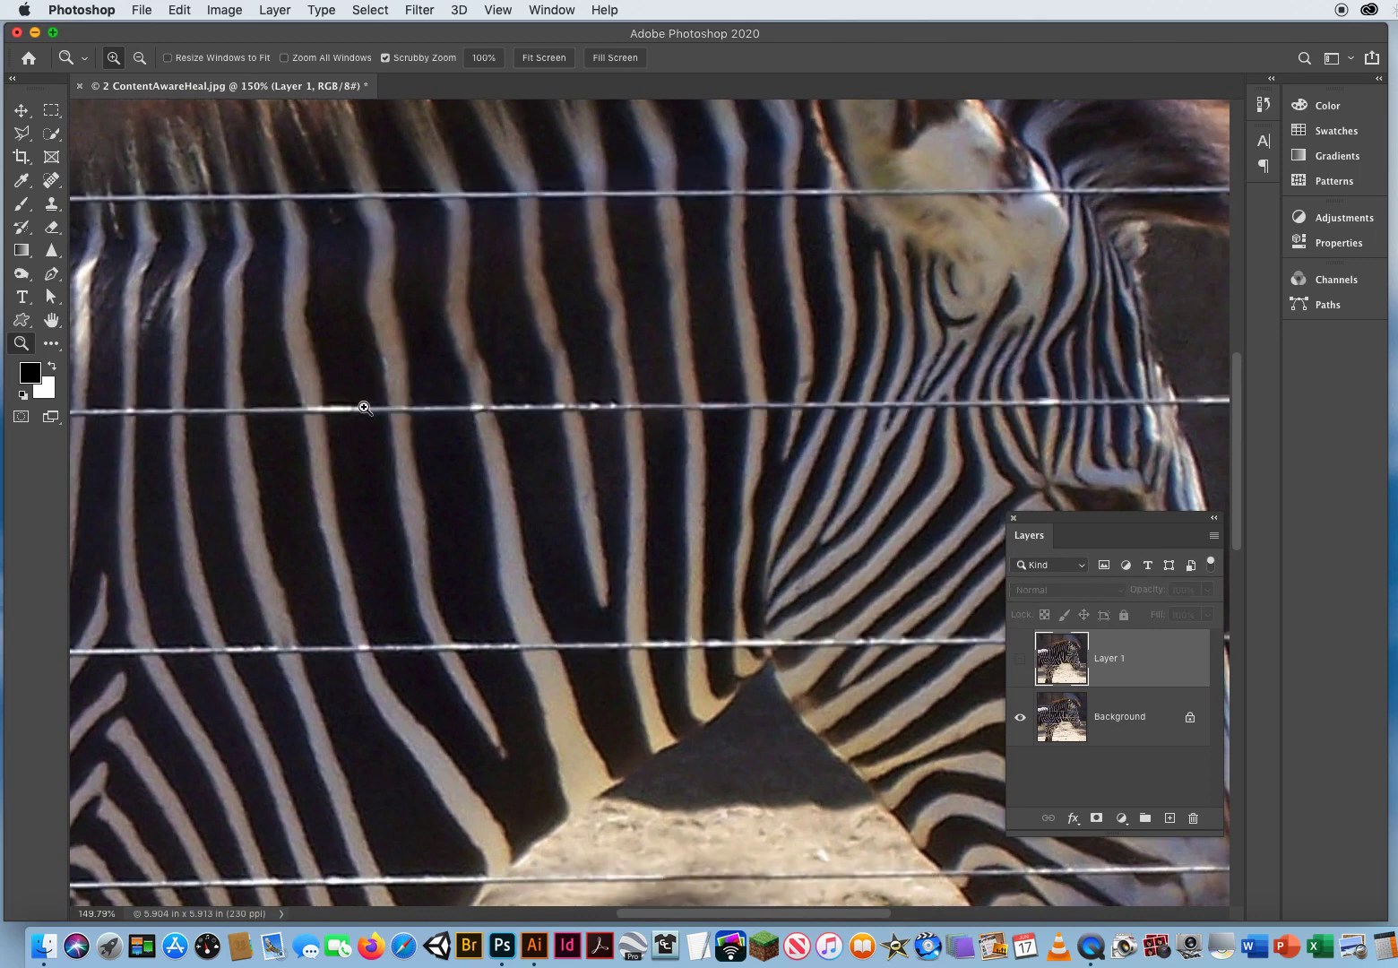
click(1019, 661)
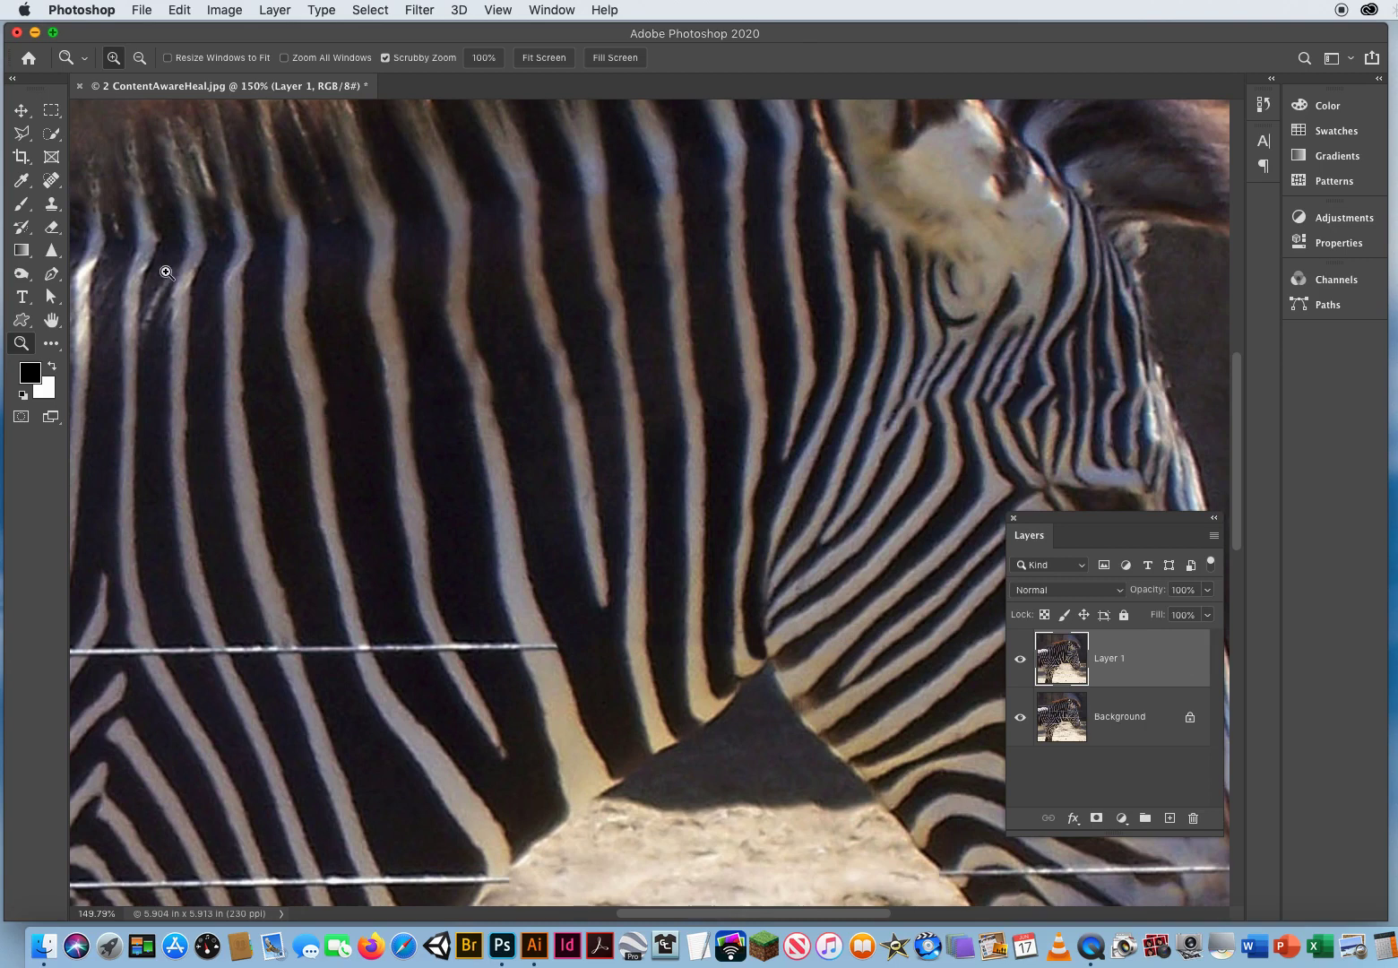
click(52, 203)
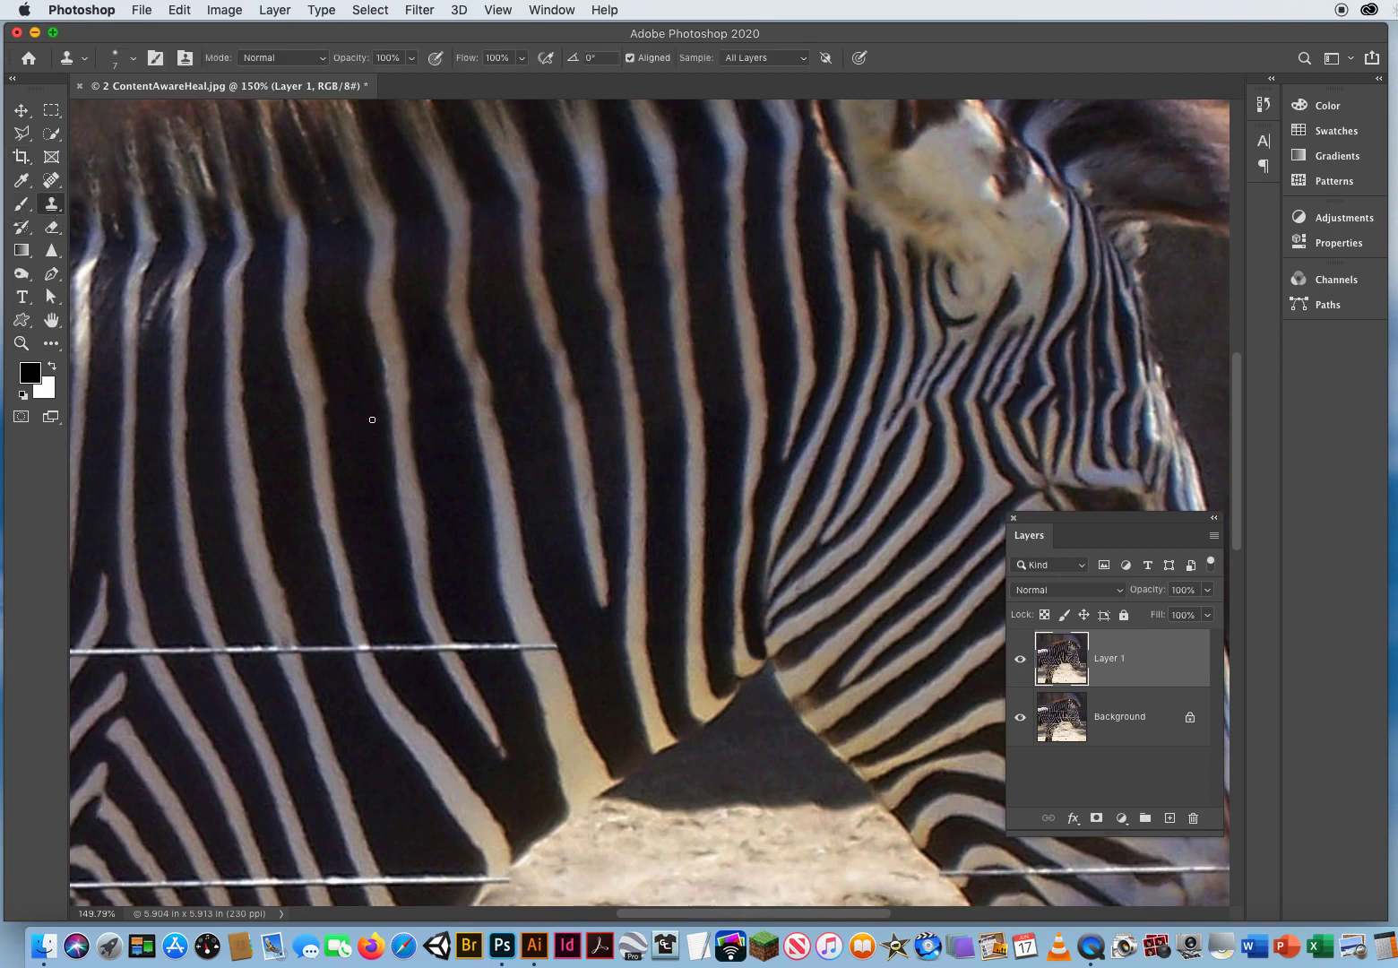
drag(331, 433, 317, 378)
mouse_move(486, 393)
mouse_down()
mouse_move(480, 375)
mouse_move(497, 377)
mouse_up()
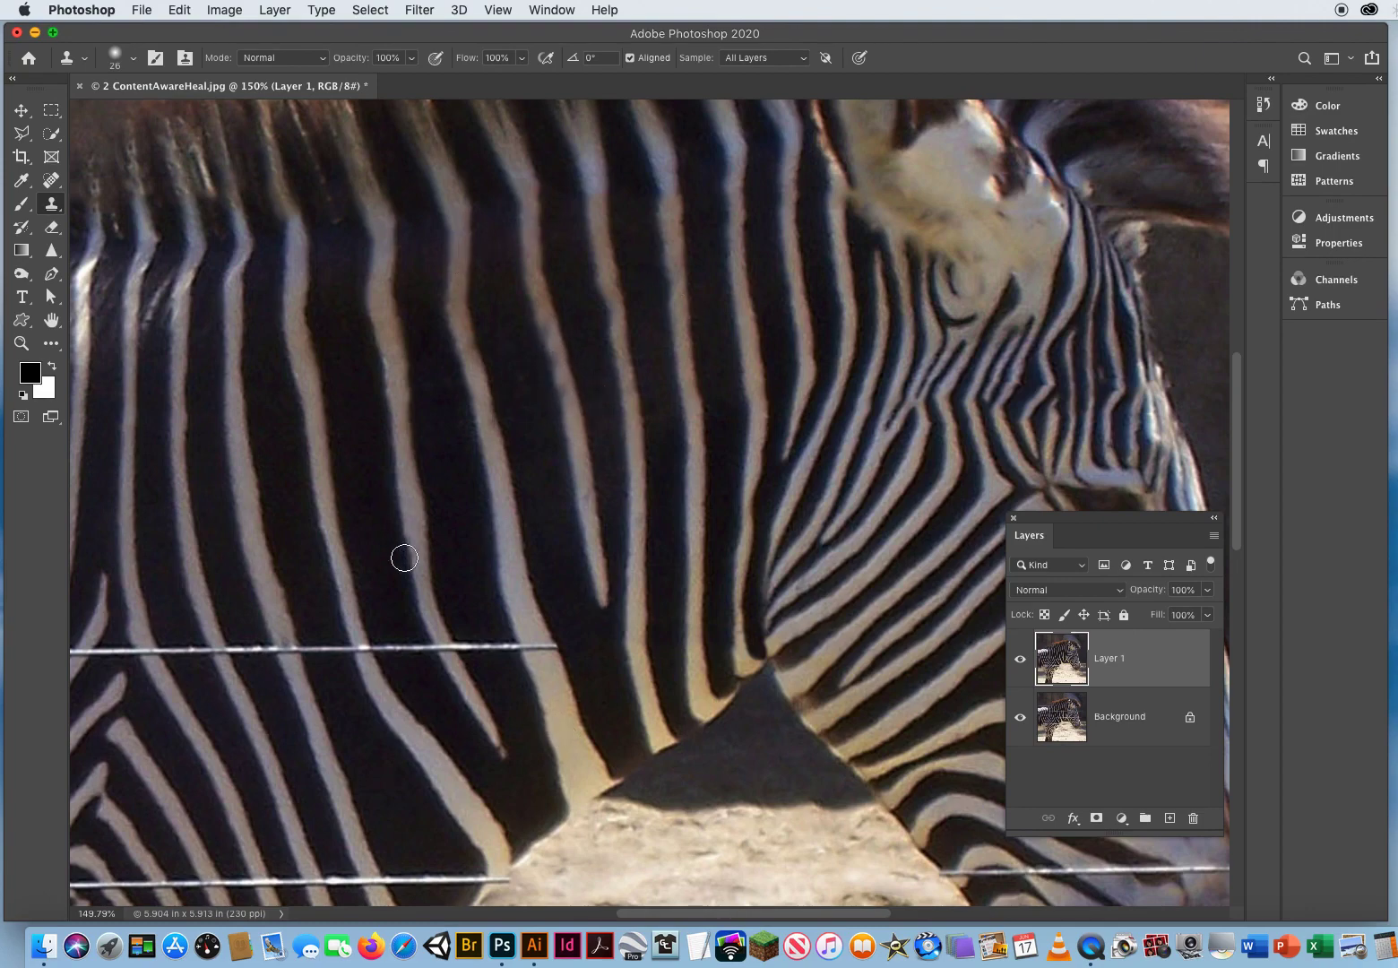
- Heal the rest of the third wire from the lower neck across the shoulder and body with the size 28 Spot Healing Brush
mouse_move(403, 555)
mouse_down()
mouse_move(724, 436)
mouse_move(870, 434)
mouse_move(643, 515)
mouse_up()
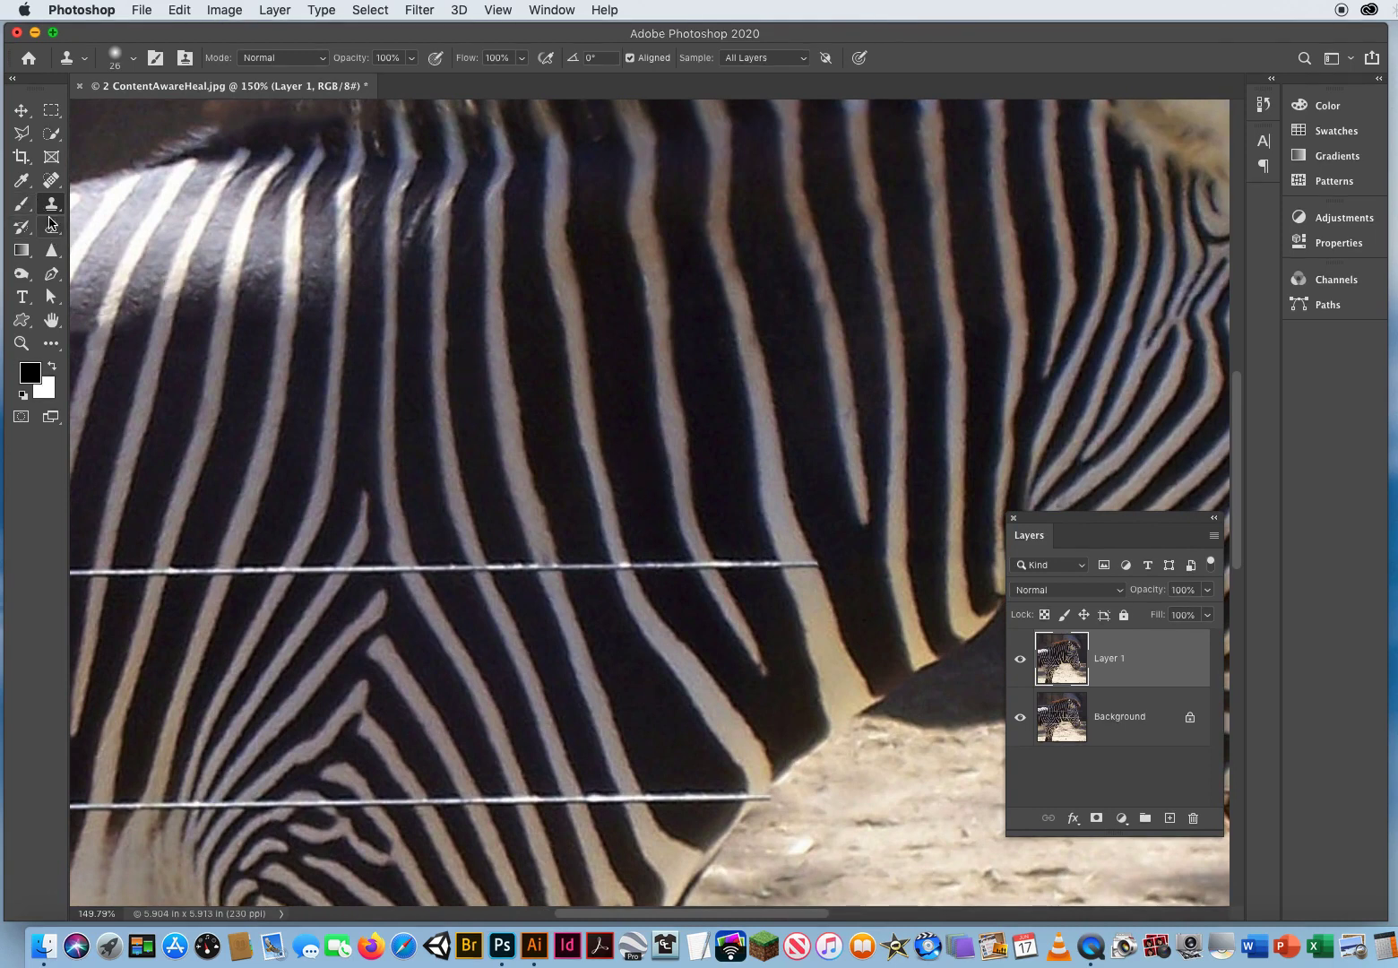
click(51, 180)
drag(537, 583, 468, 483)
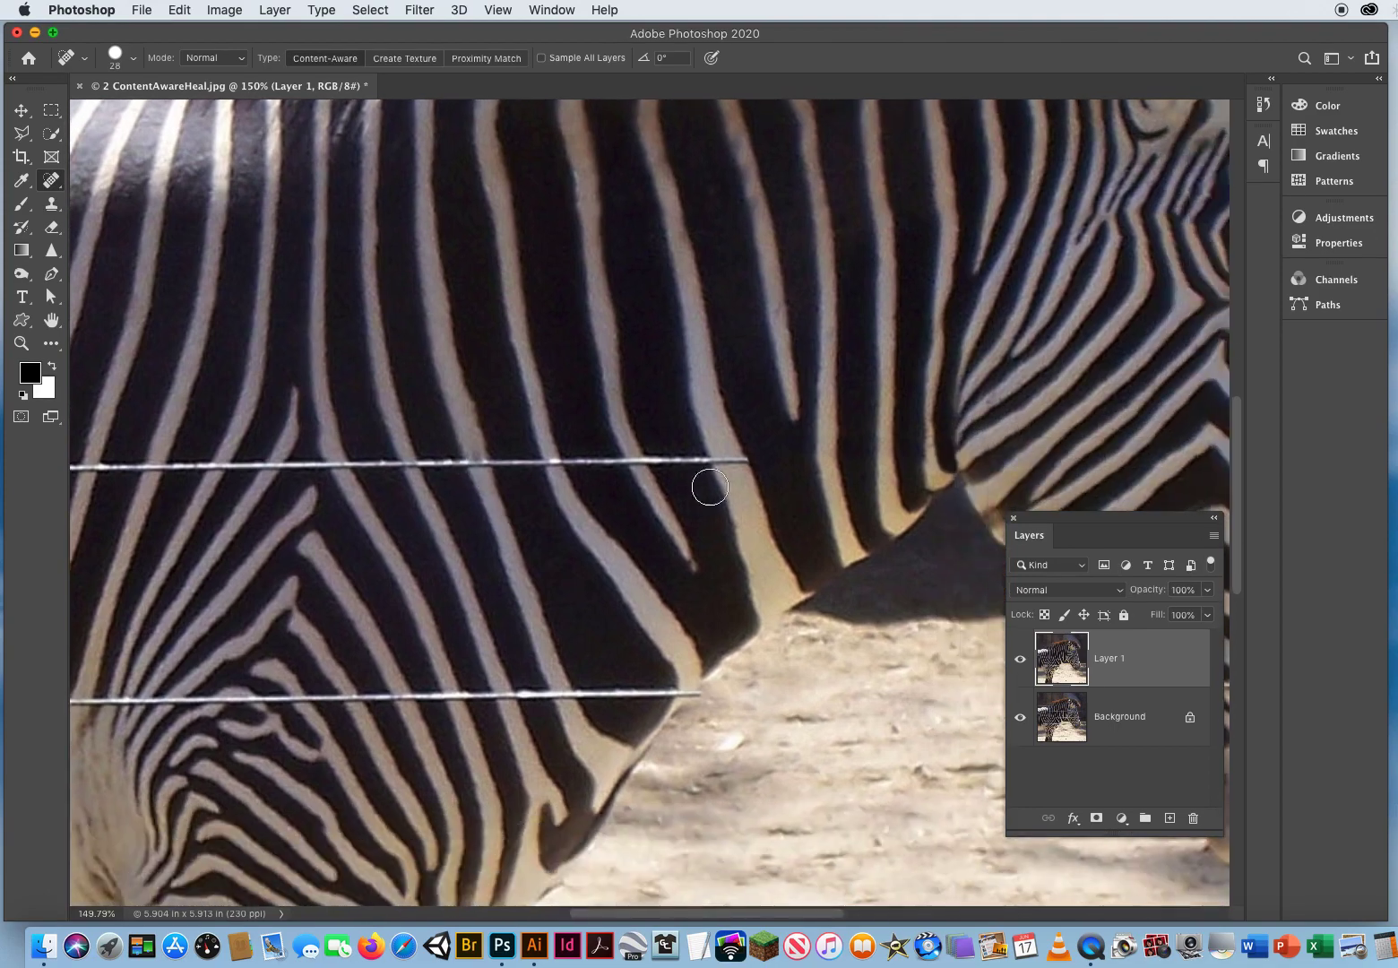
drag(748, 462, 300, 462)
mouse_move(304, 531)
mouse_down()
mouse_move(677, 518)
mouse_move(676, 500)
mouse_move(628, 450)
mouse_move(384, 458)
mouse_move(274, 490)
mouse_move(300, 455)
mouse_move(159, 461)
mouse_up()
- Heal the fourth wire from the chest edge to the swirl of stripes on the shoulder with the Spot Healing Brush
drag(305, 491, 225, 381)
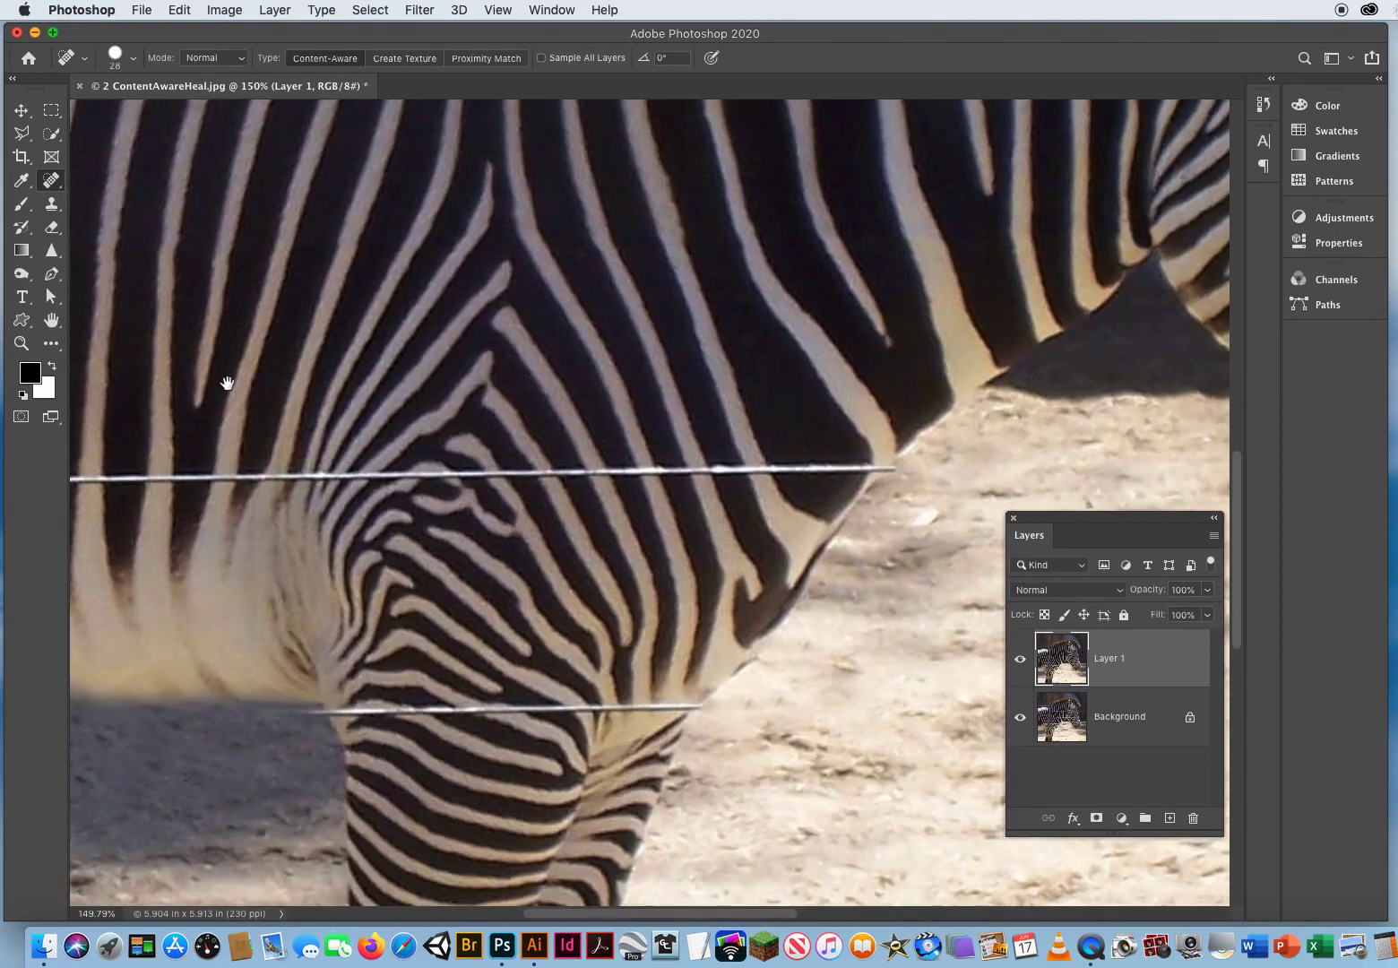
mouse_move(880, 464)
mouse_down()
mouse_move(892, 468)
mouse_move(538, 469)
mouse_up()
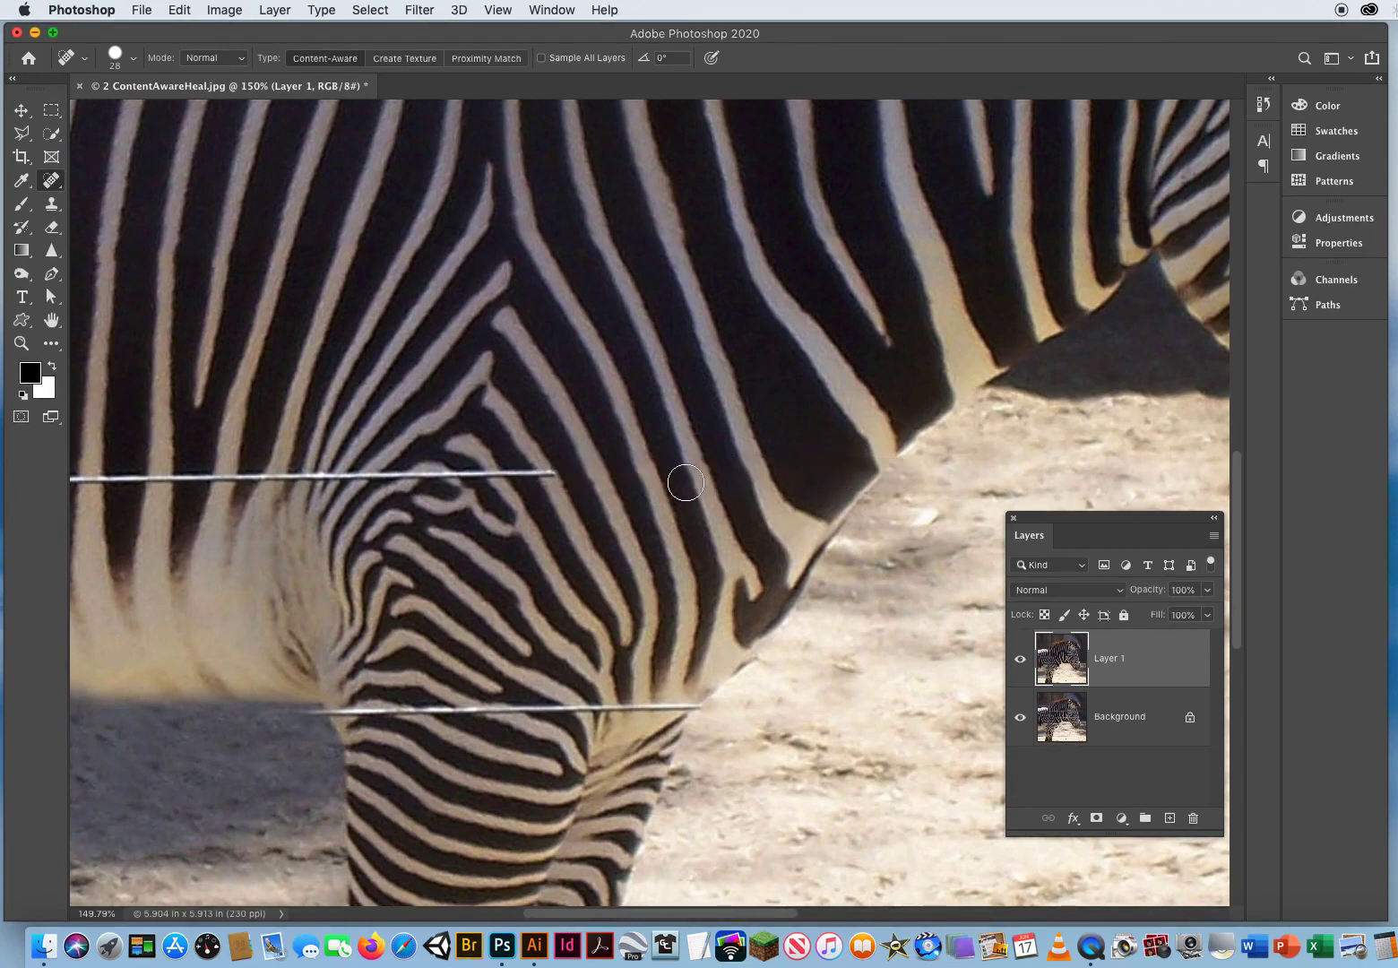
drag(663, 469, 462, 475)
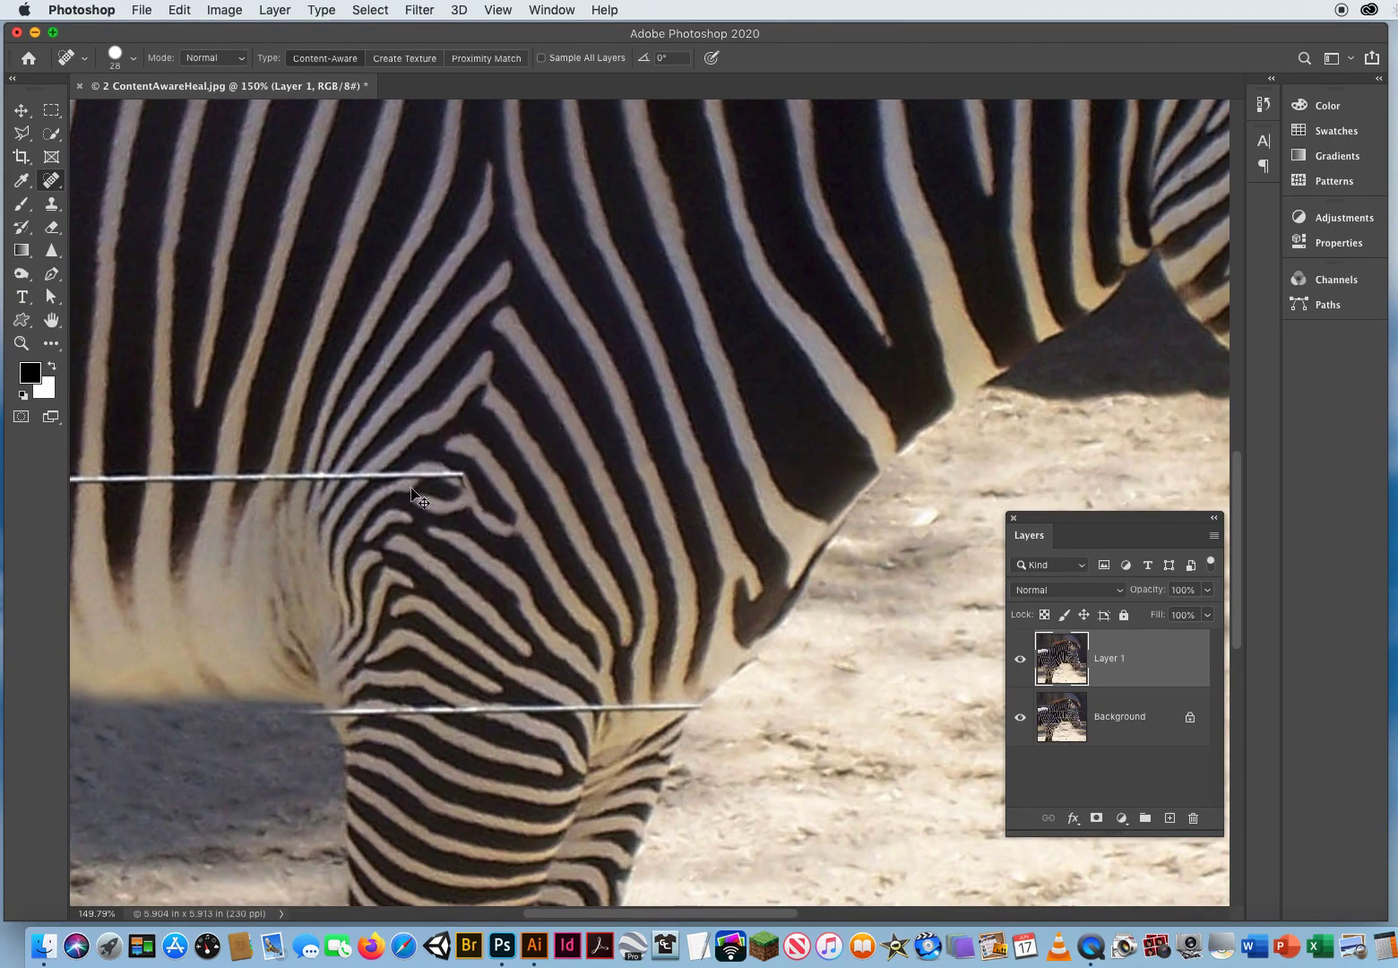
- Try healing the wire over the shoulder's stripe swirl with a size 17 Spot Healing Brush, and undo it
click(21, 343)
click(431, 471)
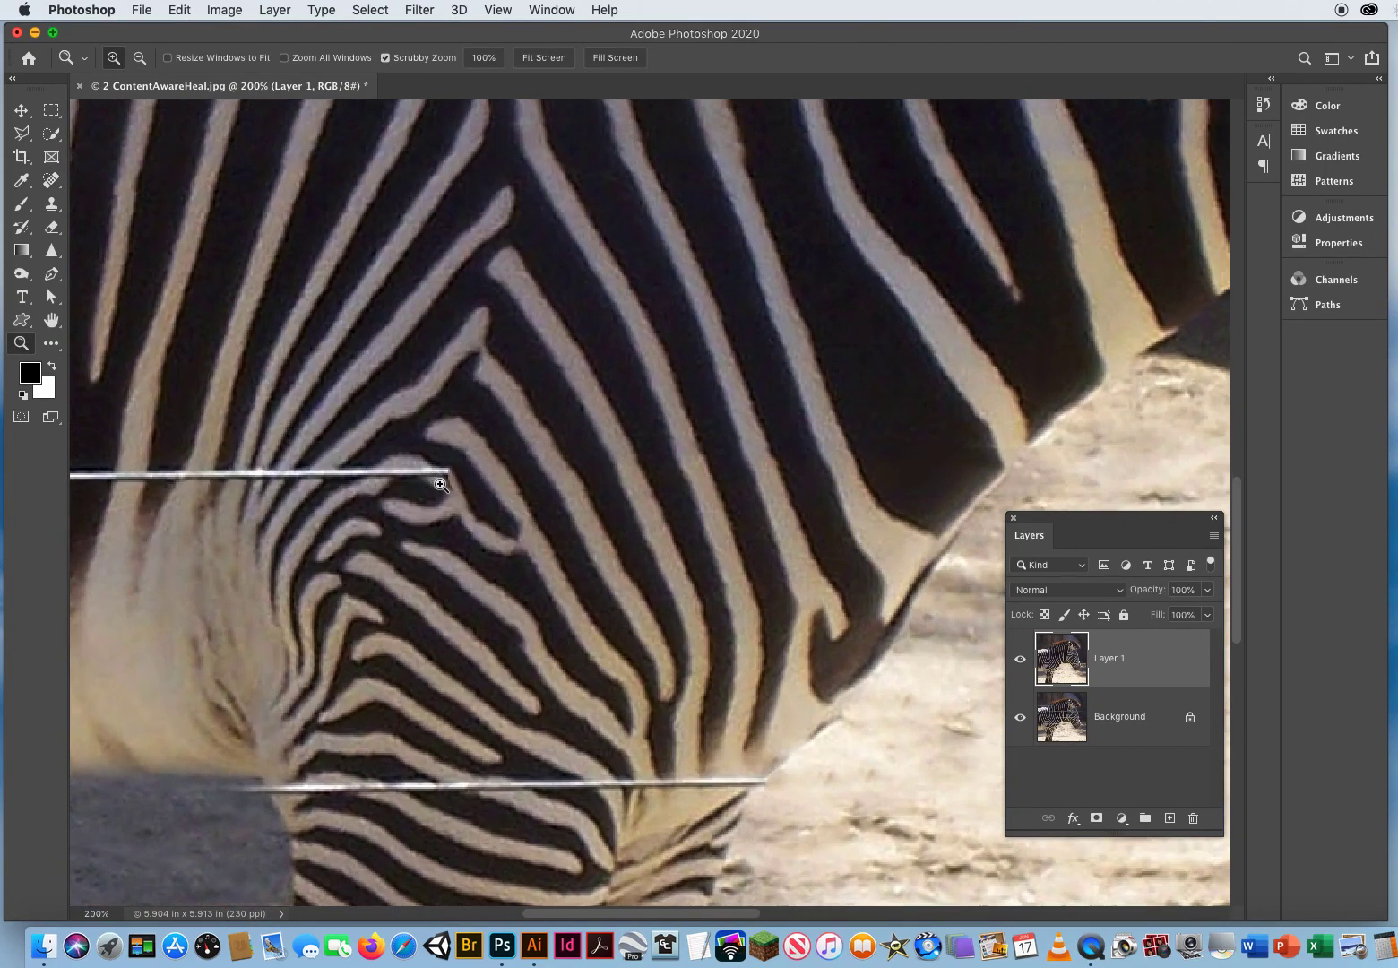
click(51, 182)
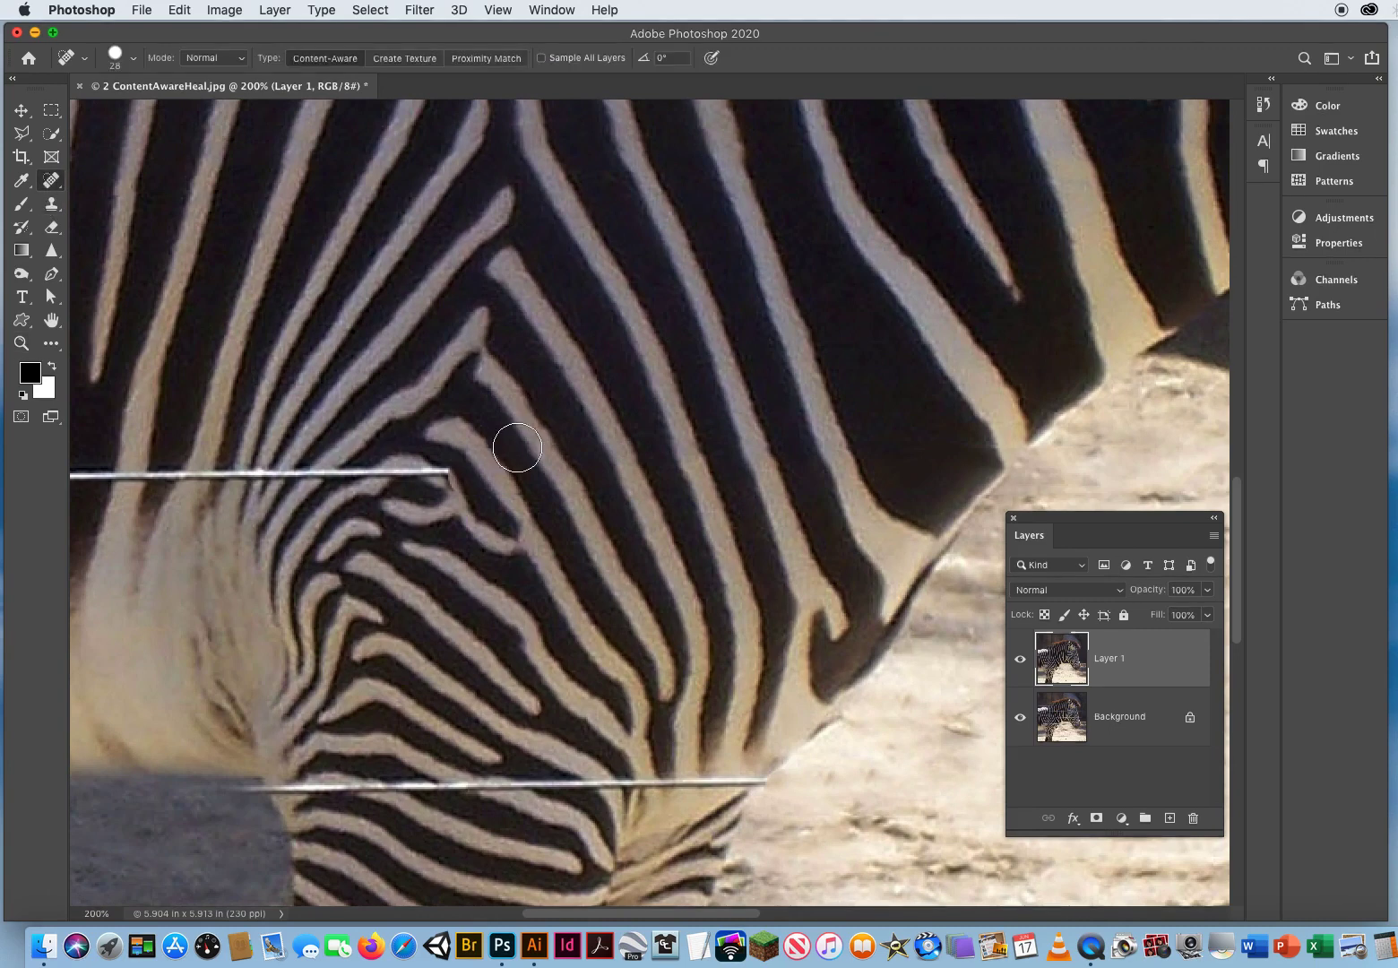
mouse_move(515, 447)
mouse_down()
mouse_move(529, 461)
mouse_move(358, 473)
mouse_up()
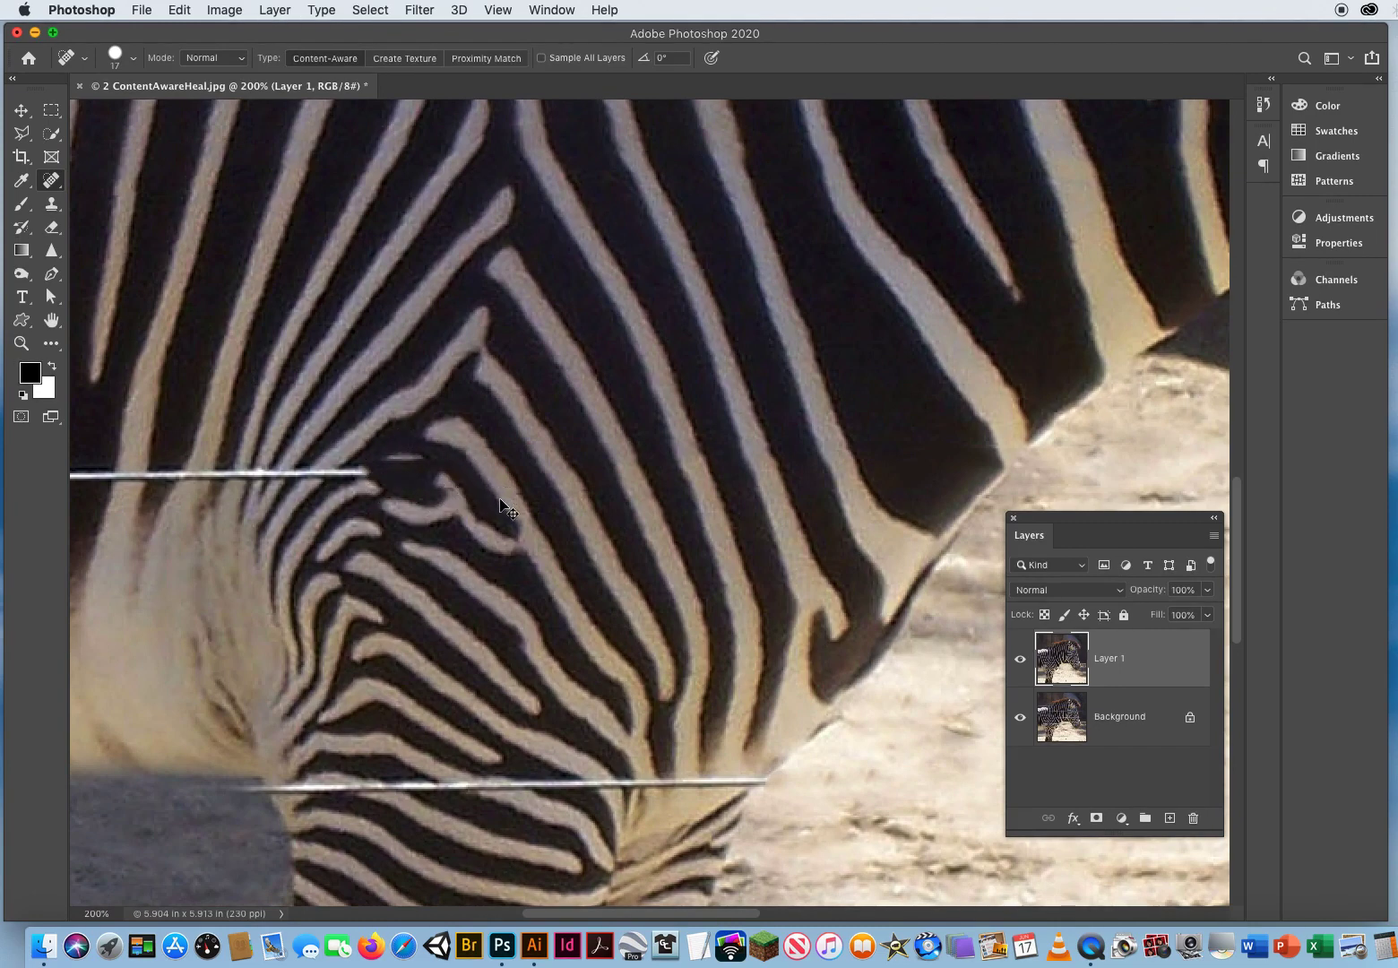
key(super+z)
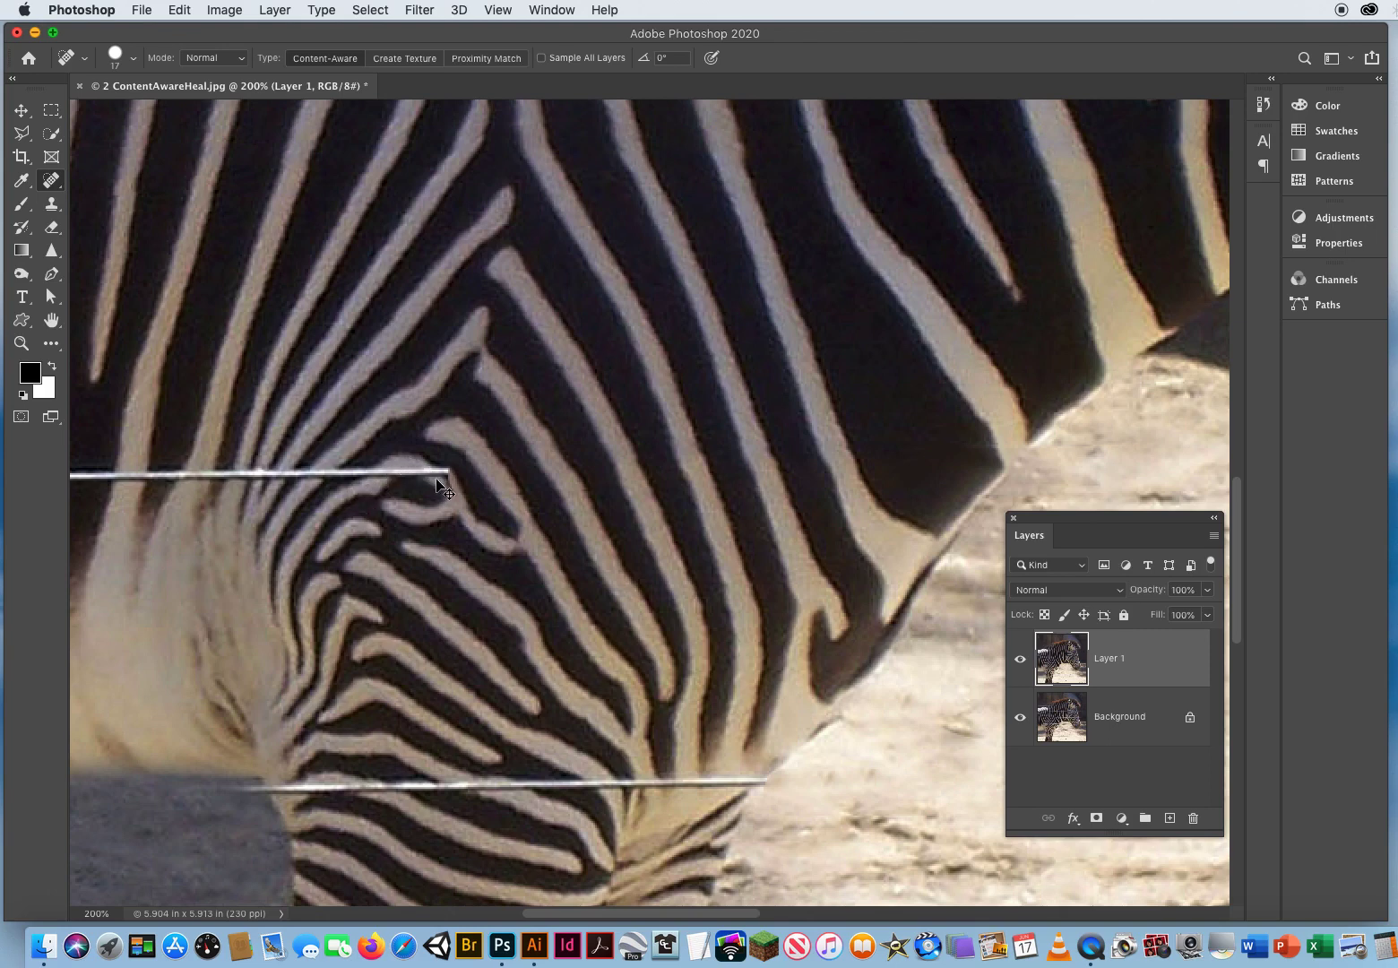
- Heal the fourth wire from the shoulder's stripe swirl across the body to the photo's edge with the size 17 Spot Healing Brush
drag(459, 474, 333, 473)
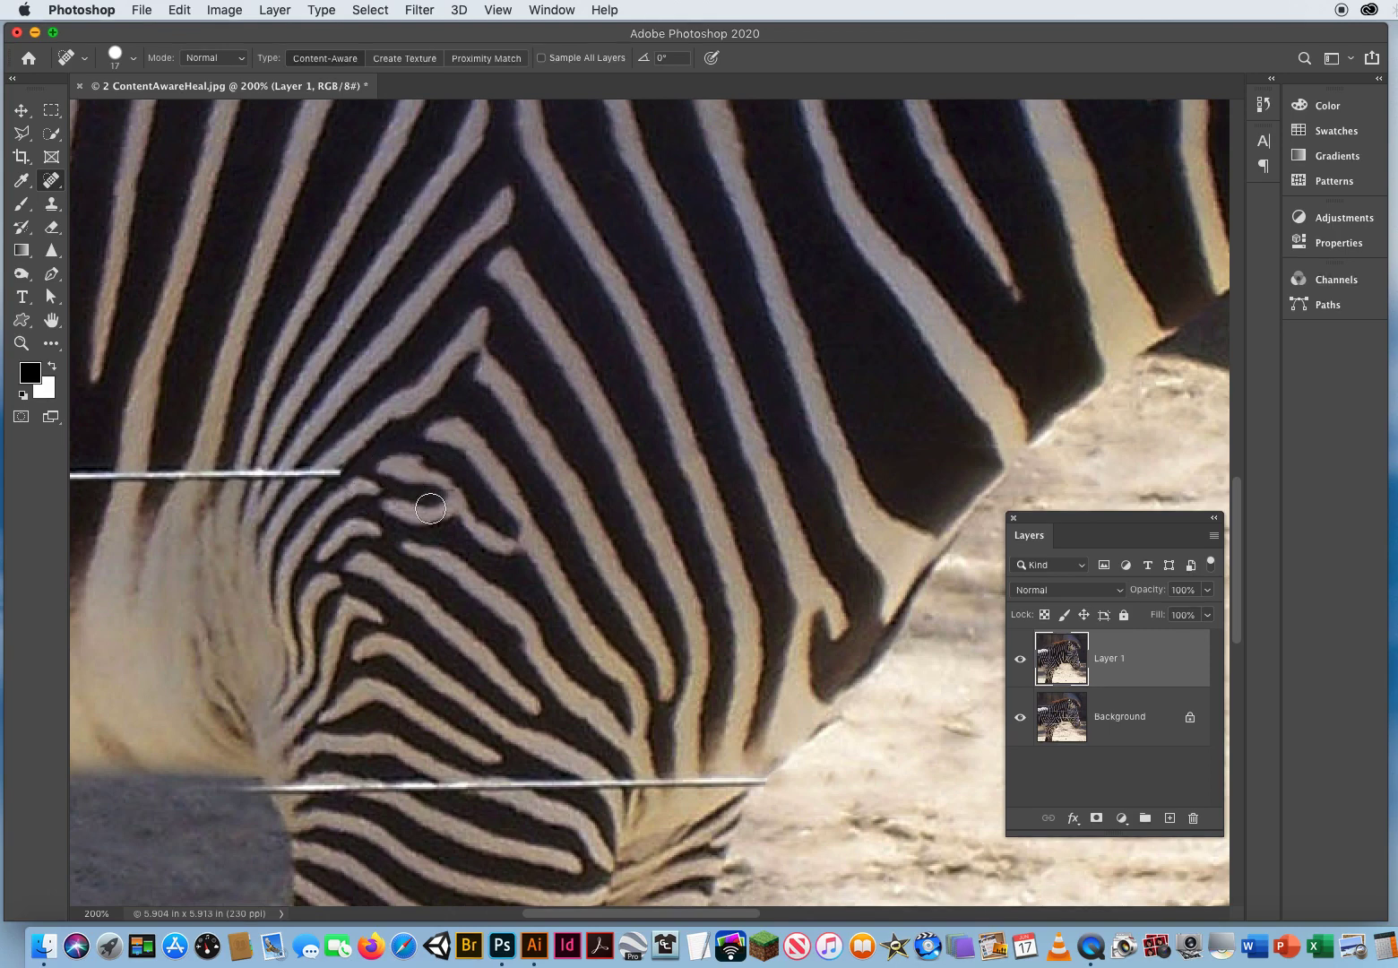
drag(437, 502, 454, 486)
drag(436, 493, 455, 490)
drag(340, 473, 207, 475)
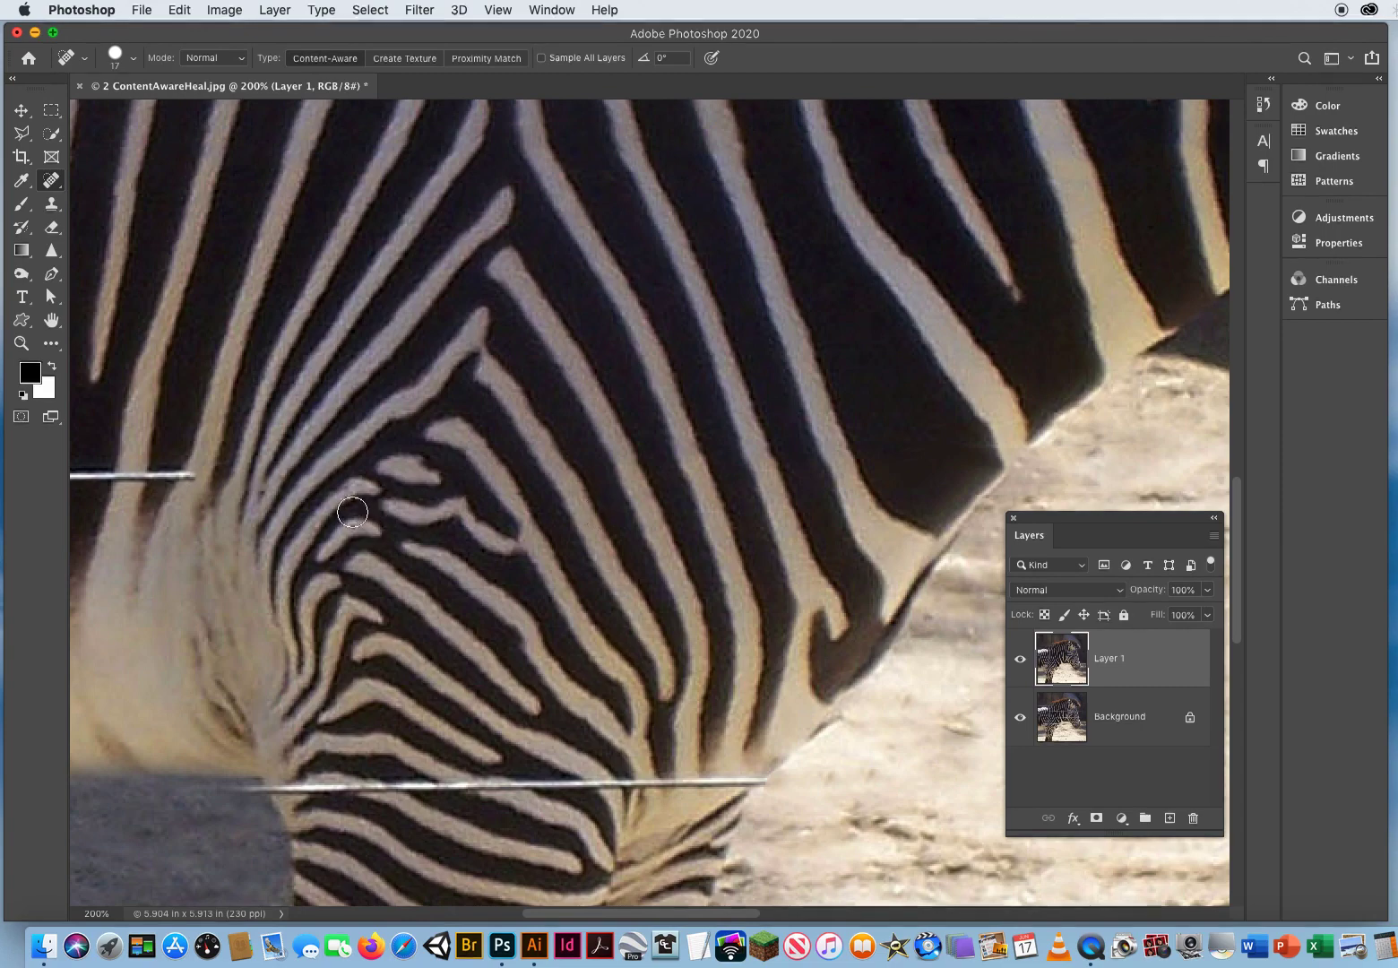
scroll(711, 484, left, 8)
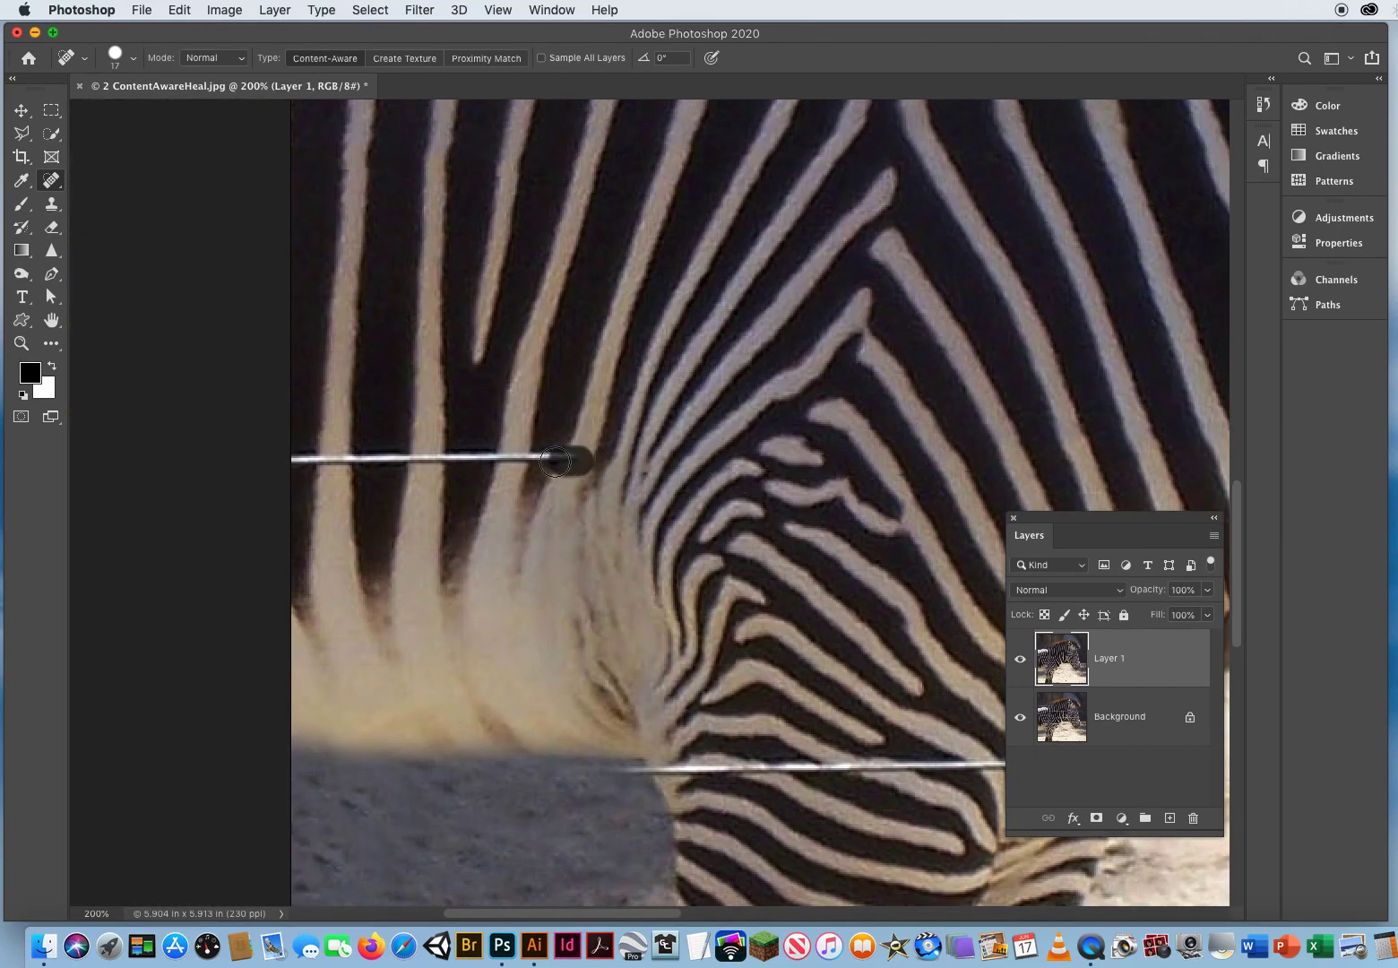
drag(554, 461, 398, 459)
mouse_move(560, 459)
mouse_down()
mouse_move(421, 463)
mouse_move(456, 476)
mouse_move(368, 460)
mouse_move(339, 483)
mouse_move(381, 462)
mouse_move(304, 458)
mouse_move(357, 512)
mouse_move(306, 479)
mouse_up()
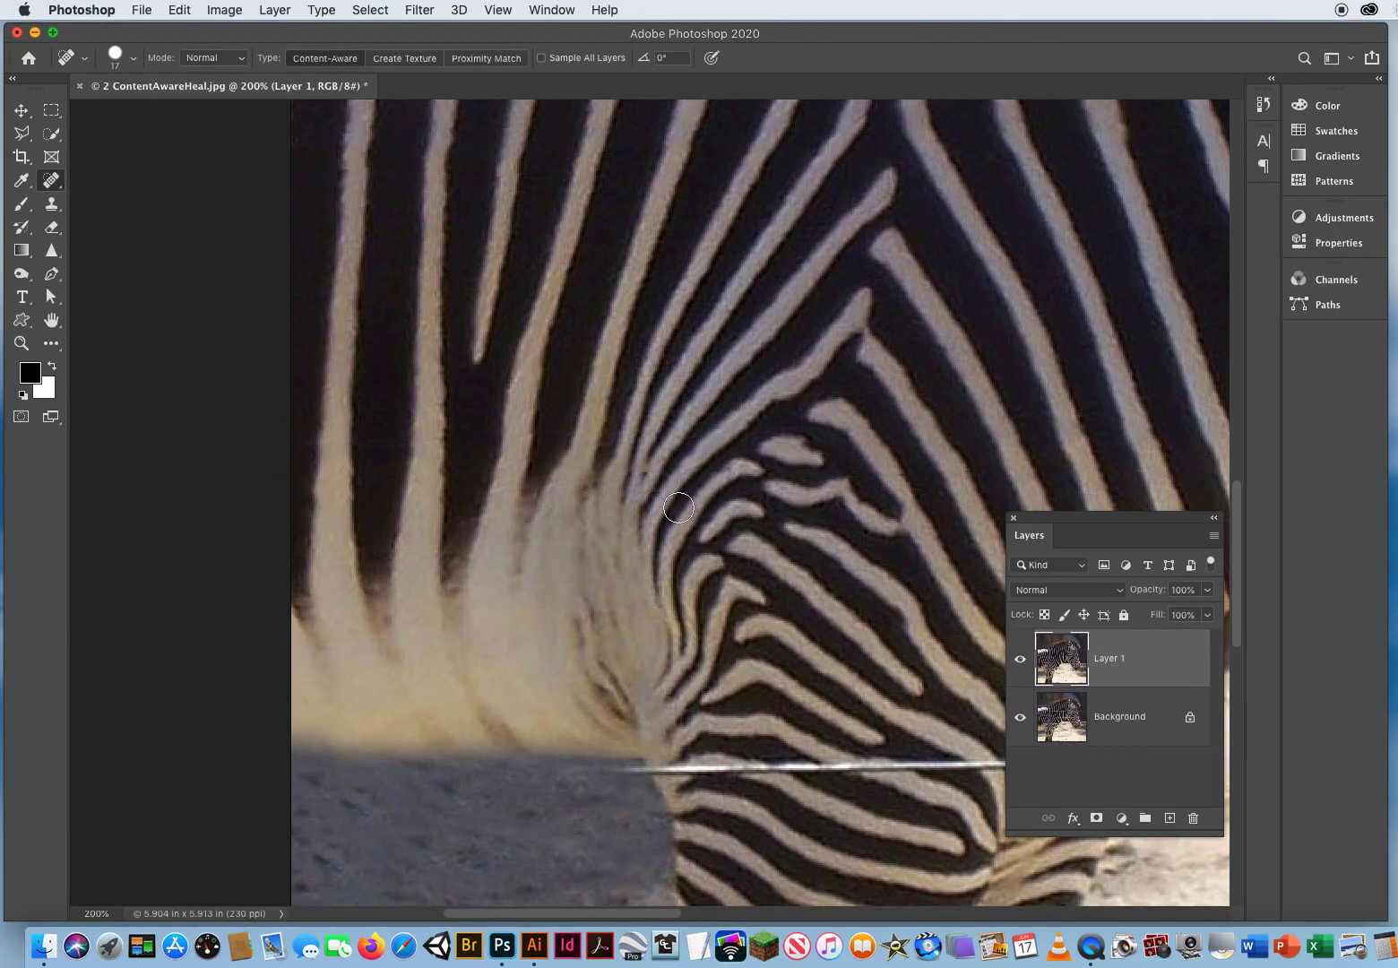
- Compare the shoulder swirl with the original layer and rejoin its broken upper stripe using the size 13 Clone Stamp
mouse_move(699, 601)
mouse_down()
mouse_move(574, 581)
mouse_move(384, 492)
mouse_up()
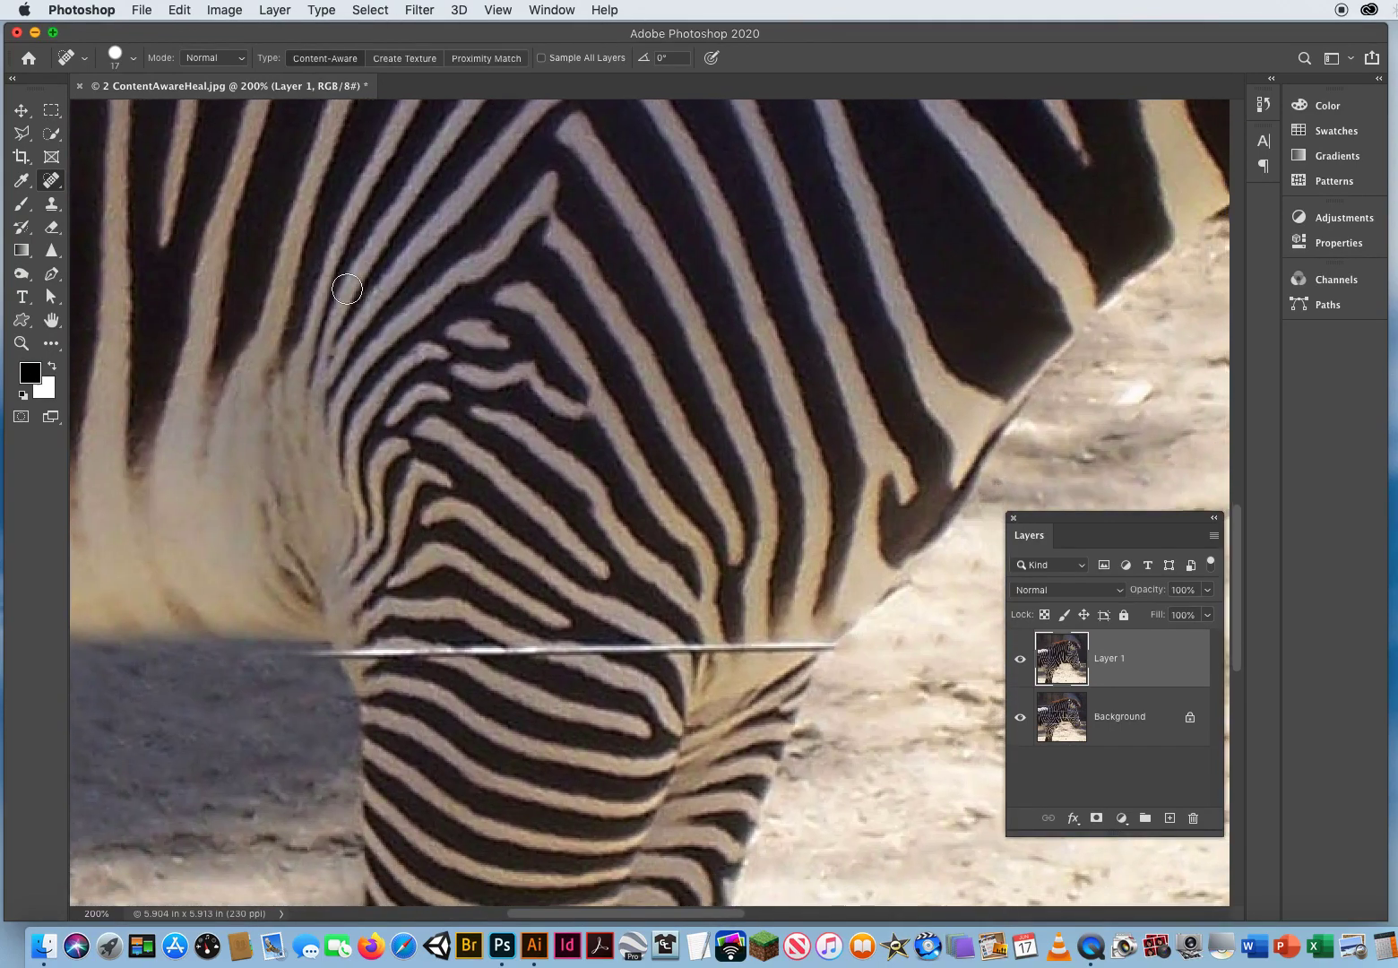
click(1020, 659)
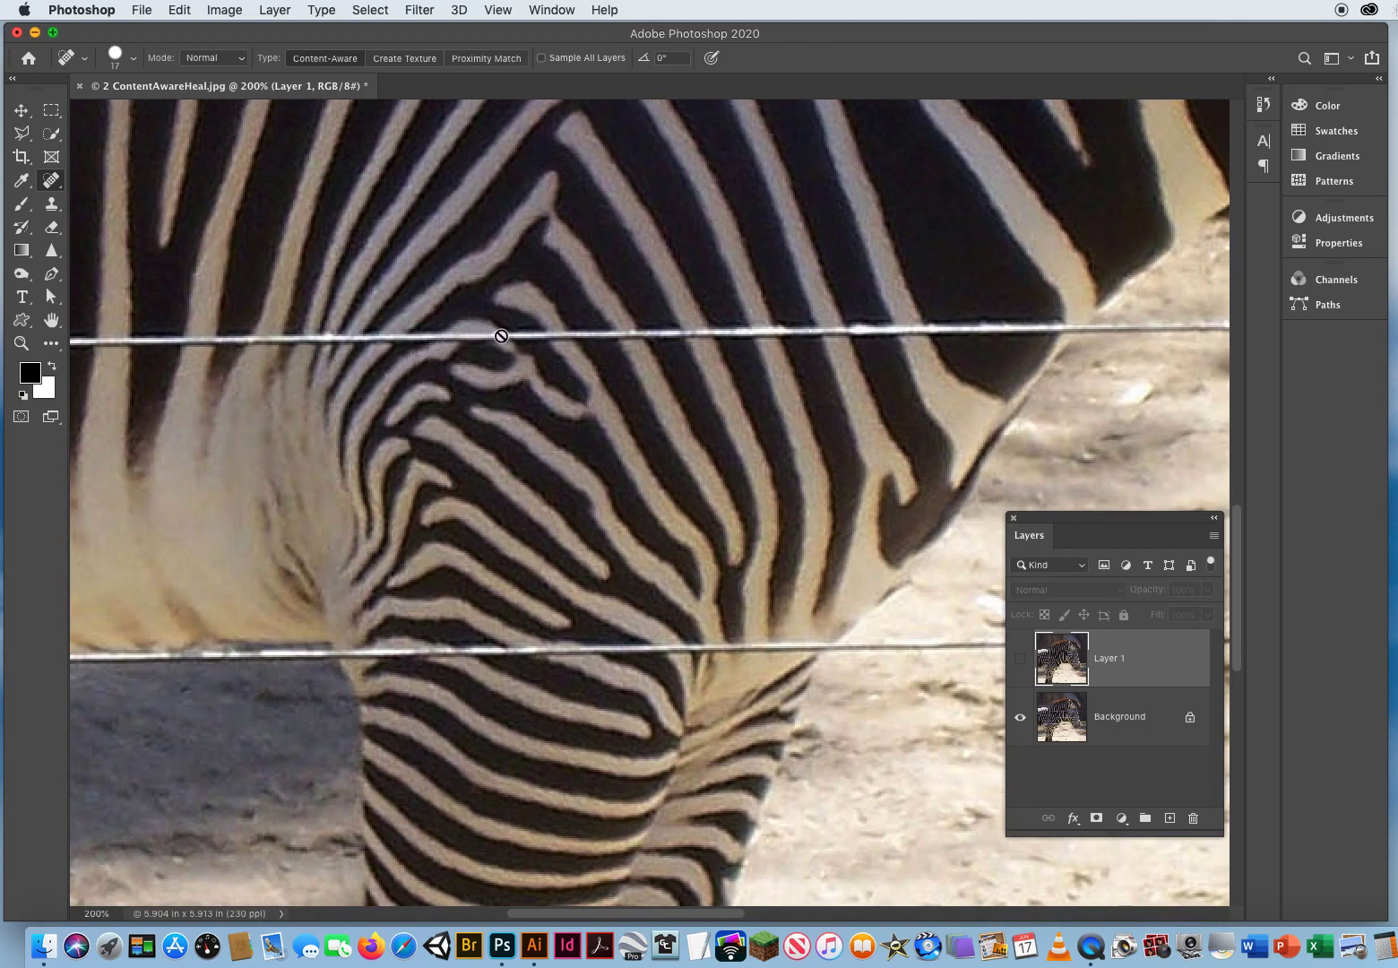
click(1021, 661)
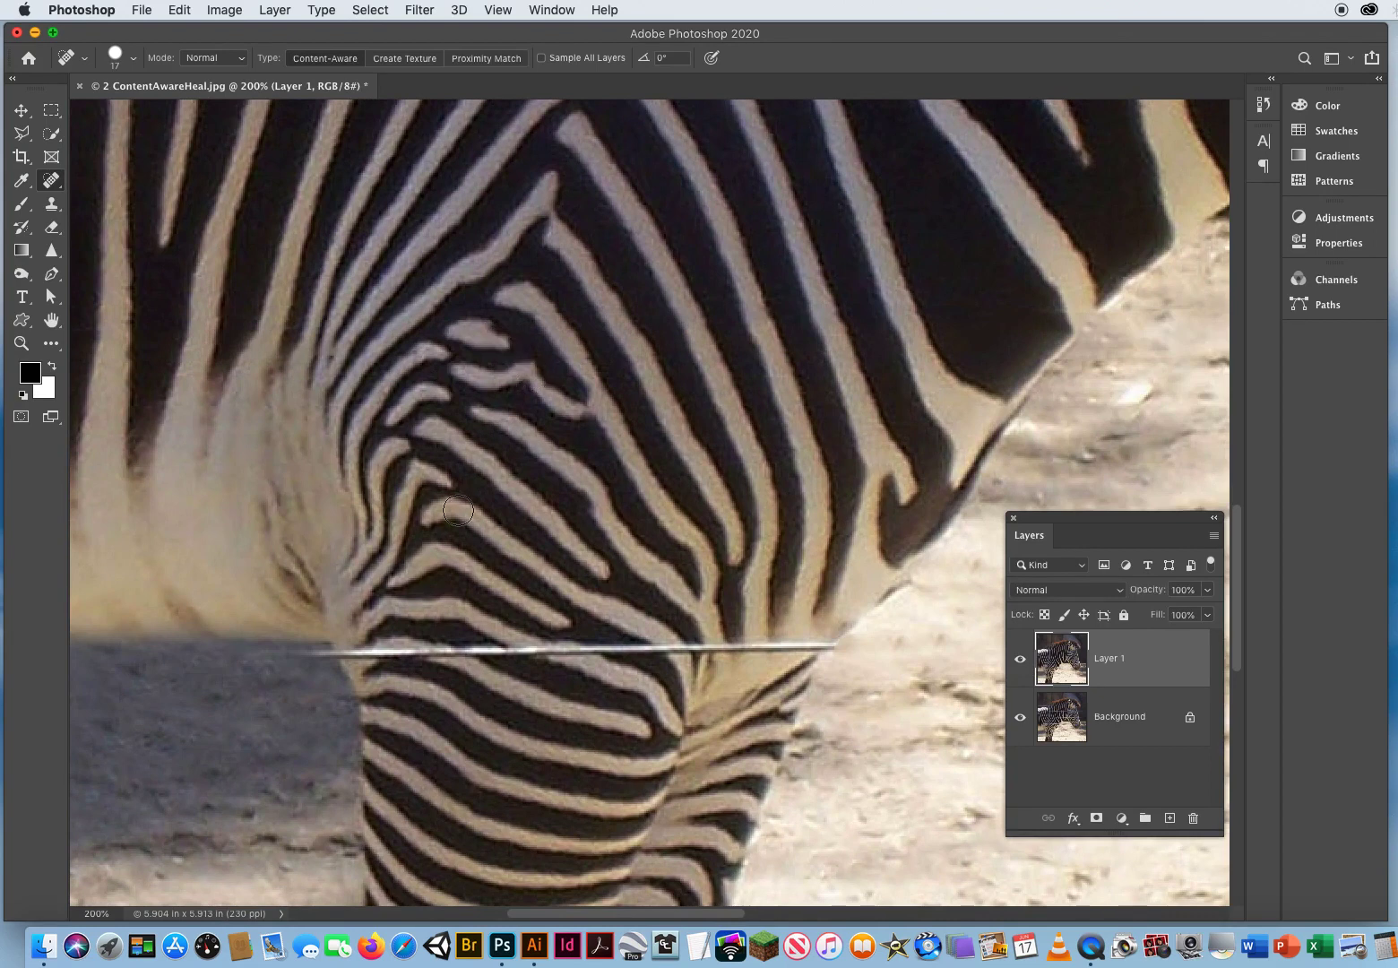
click(51, 204)
mouse_move(455, 363)
mouse_down()
mouse_move(429, 343)
mouse_move(472, 329)
mouse_move(432, 343)
mouse_up()
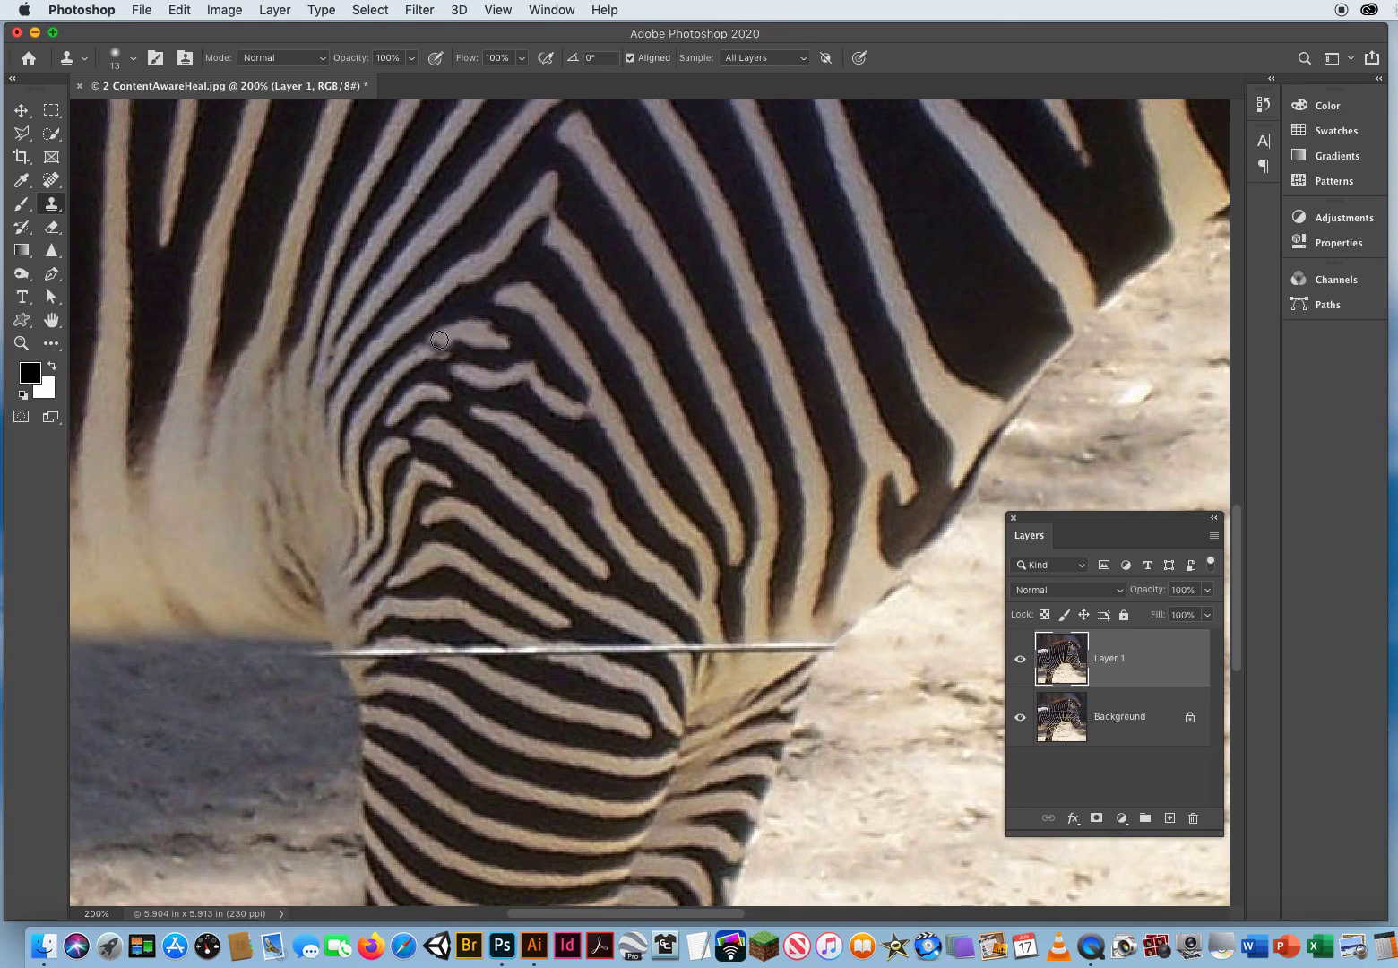
alt+click(469, 331)
drag(446, 358, 477, 364)
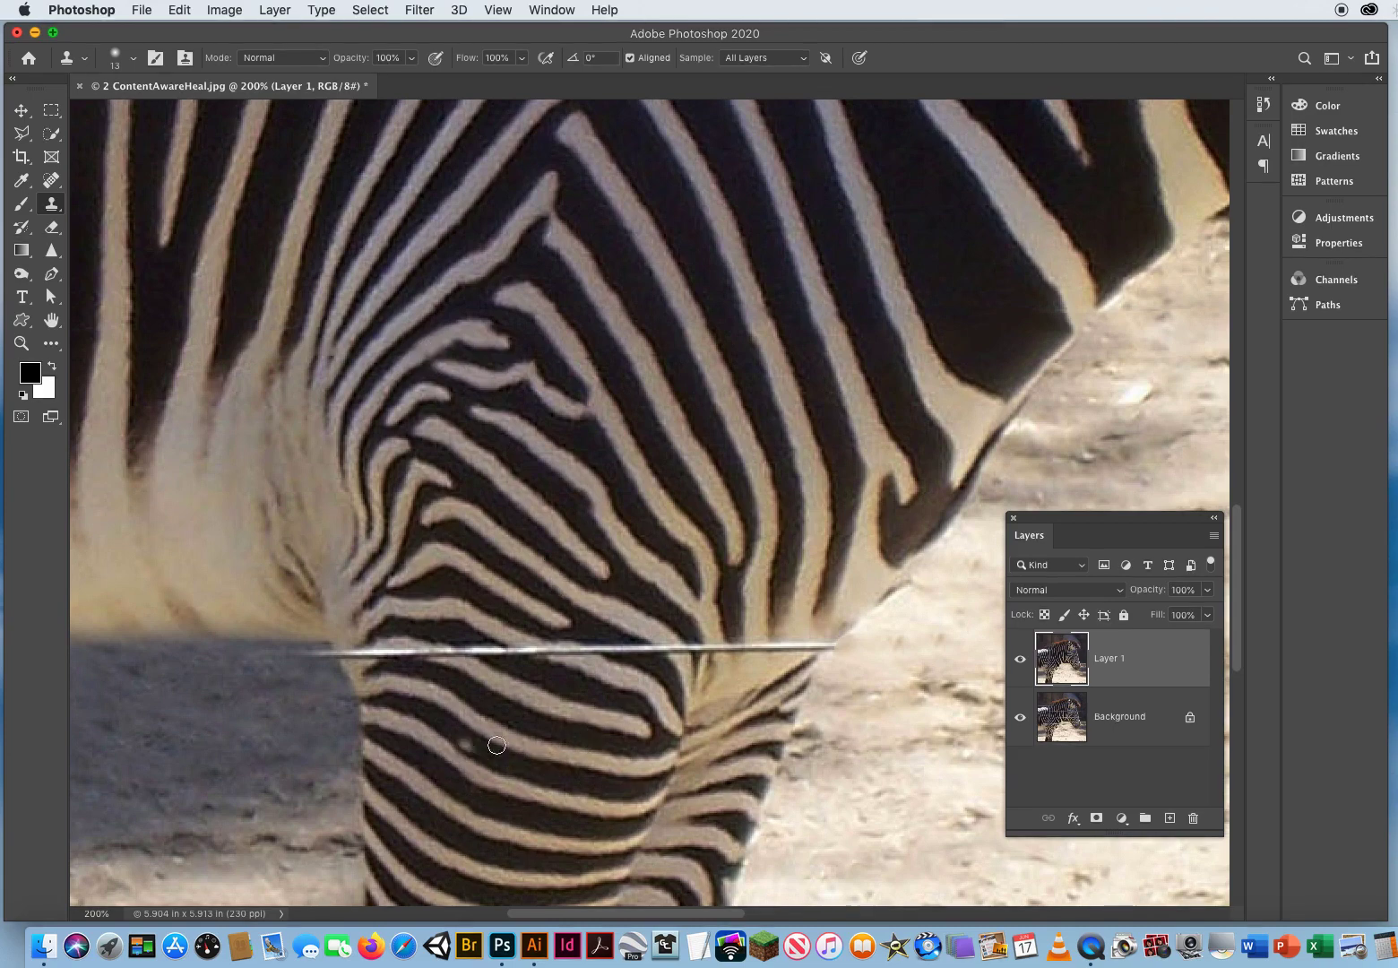
- Heal the wire crossing the top of the front leg, from the chest to the belly, with the size 17 Spot Healing Brush
drag(573, 694, 531, 570)
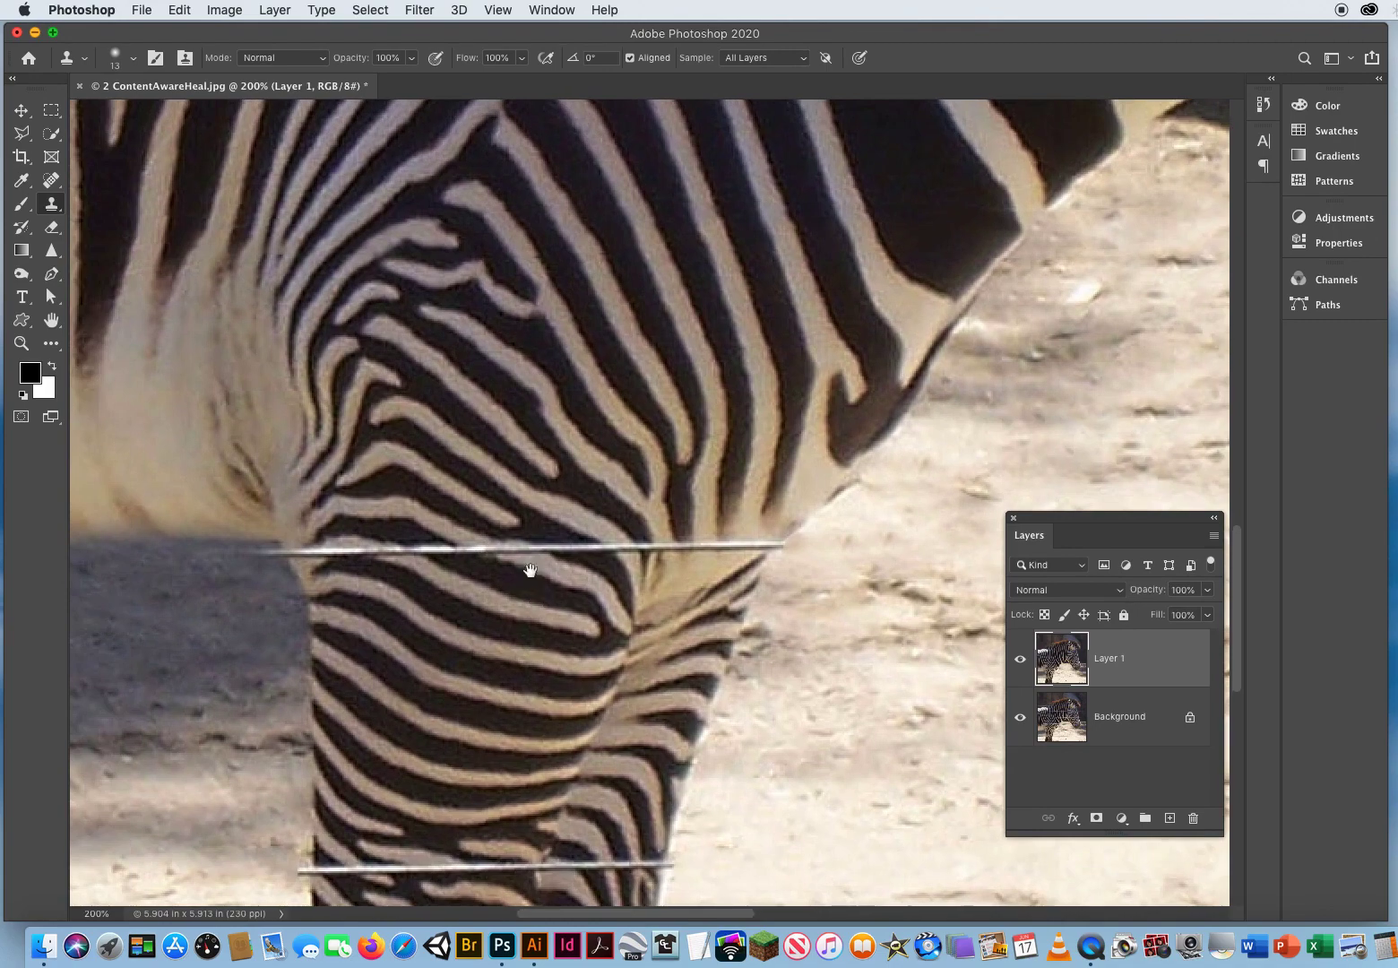
click(20, 344)
scroll(642, 406, down, 10)
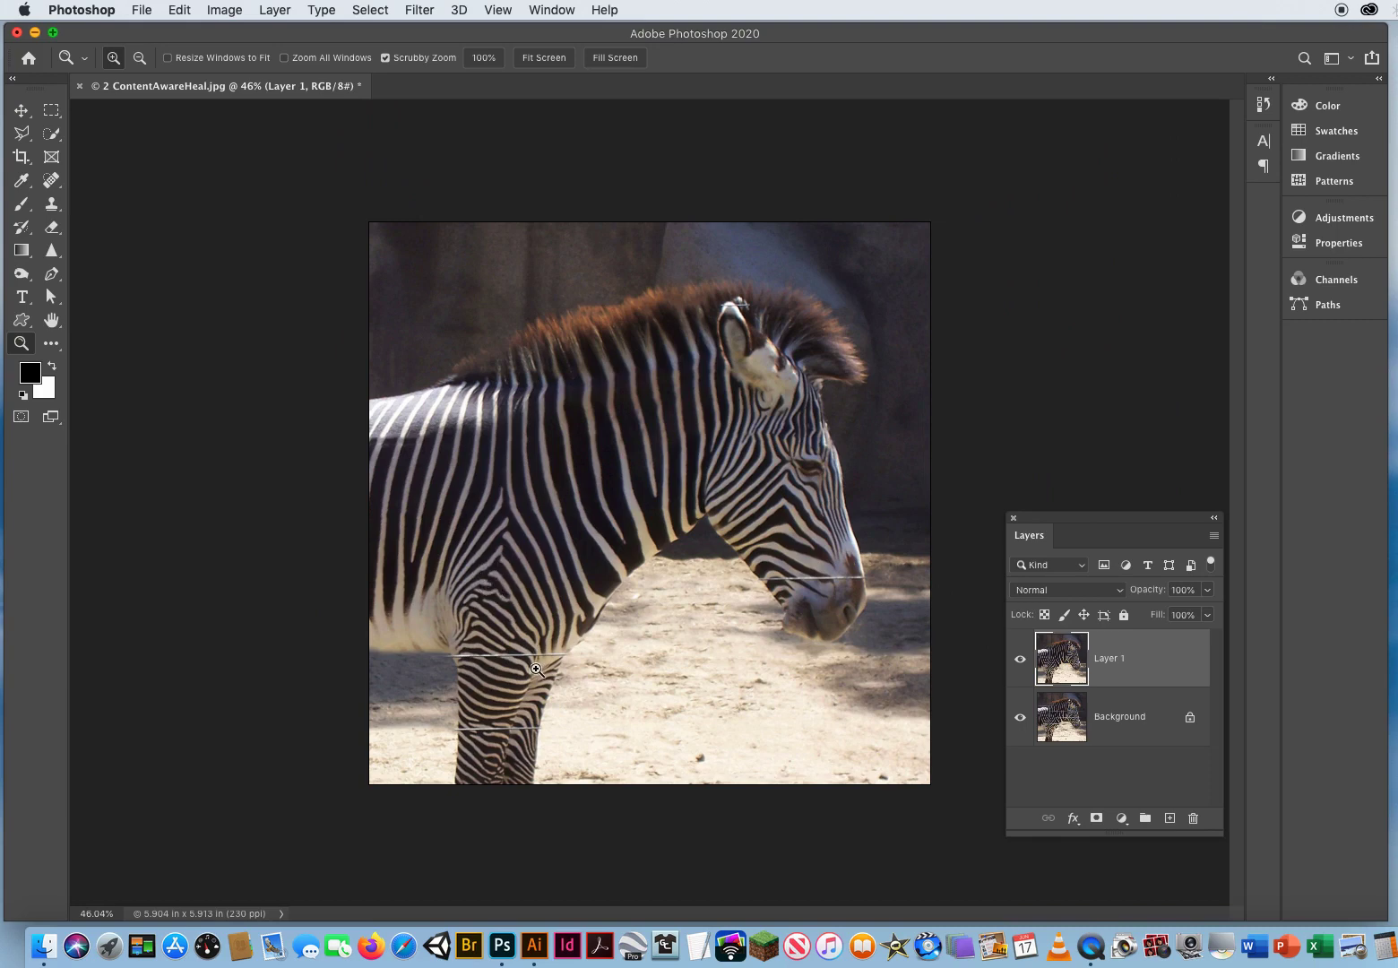
scroll(513, 634, up, 10)
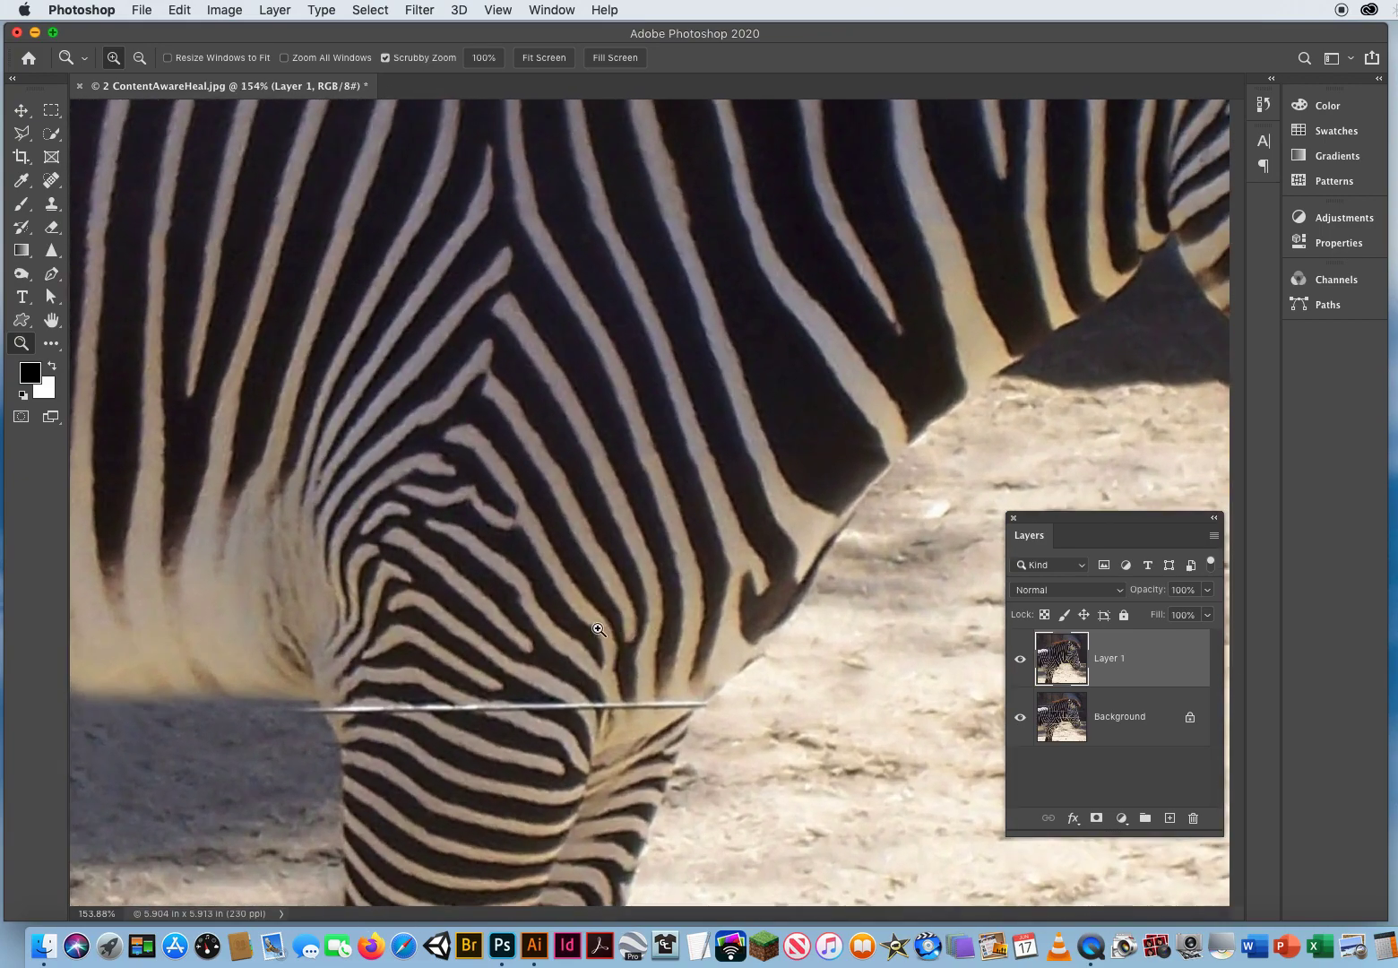
scroll(690, 408, down, 3)
drag(690, 407, 699, 391)
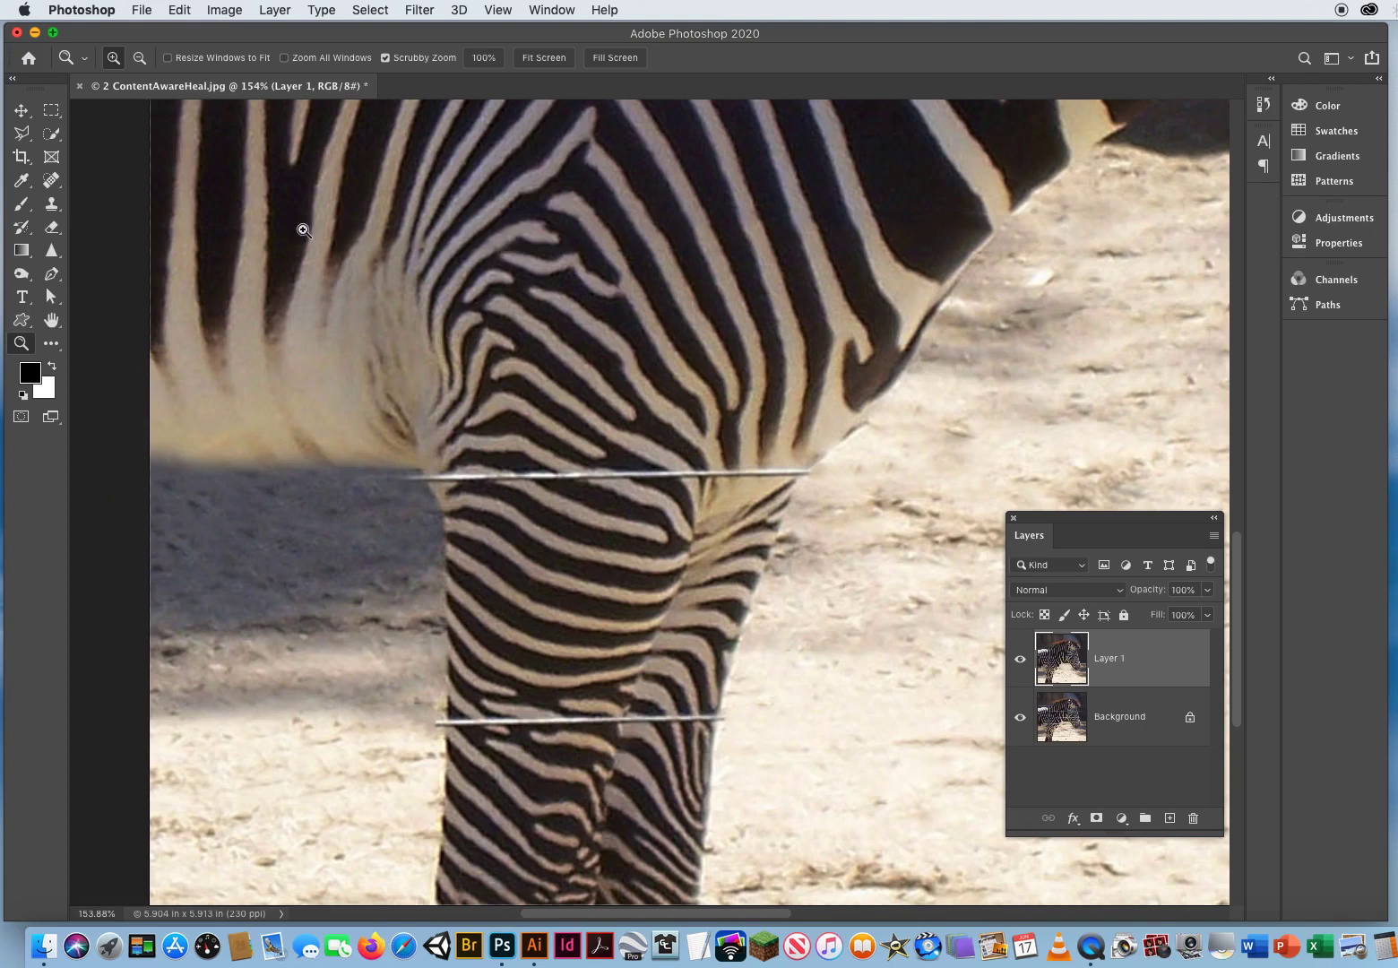
click(51, 181)
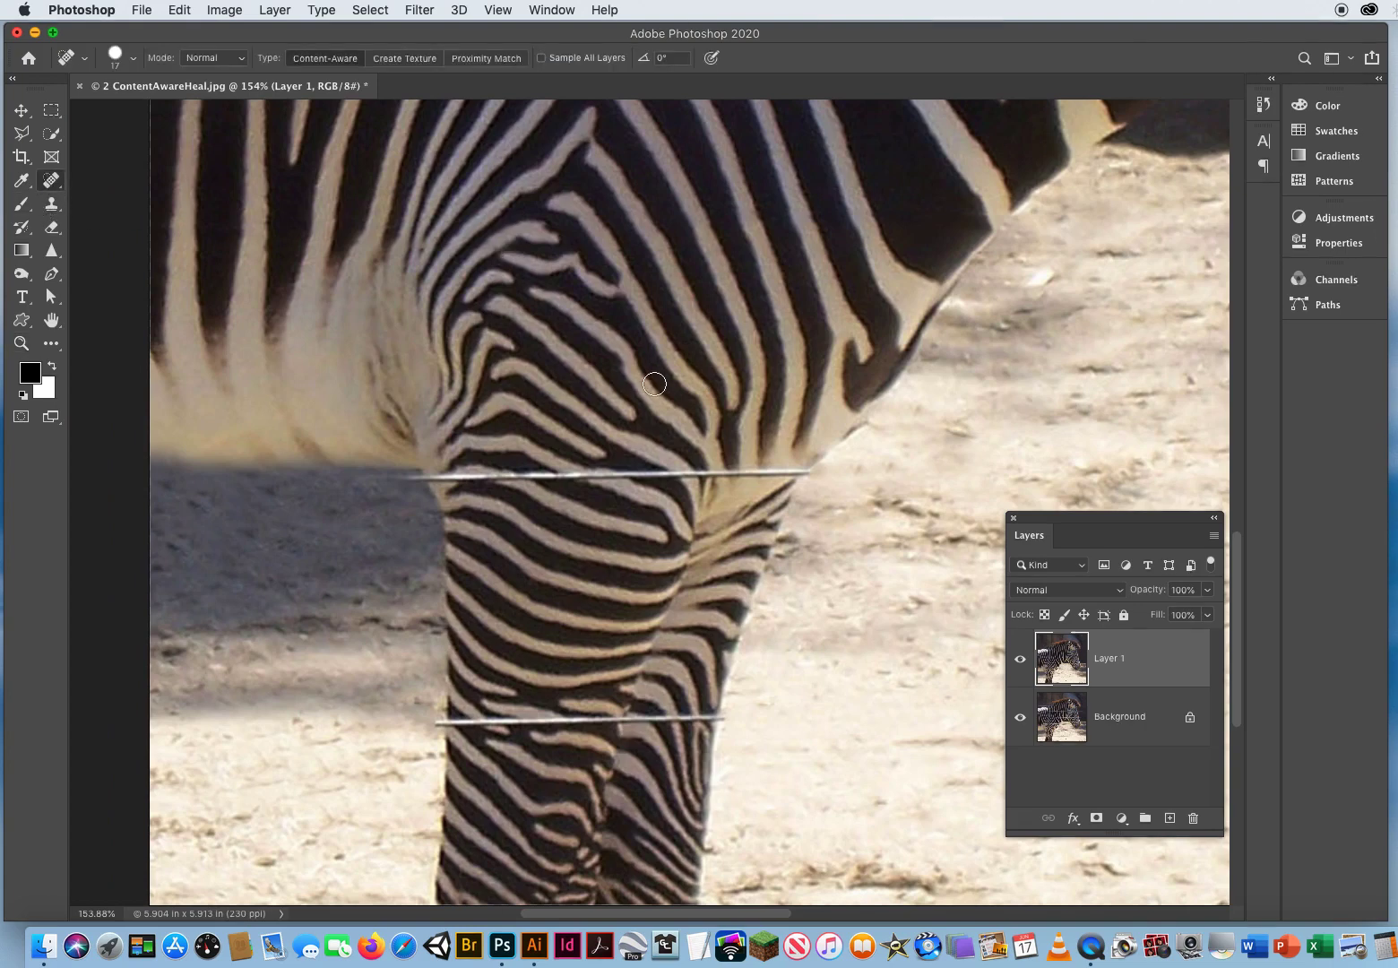
drag(811, 472, 402, 477)
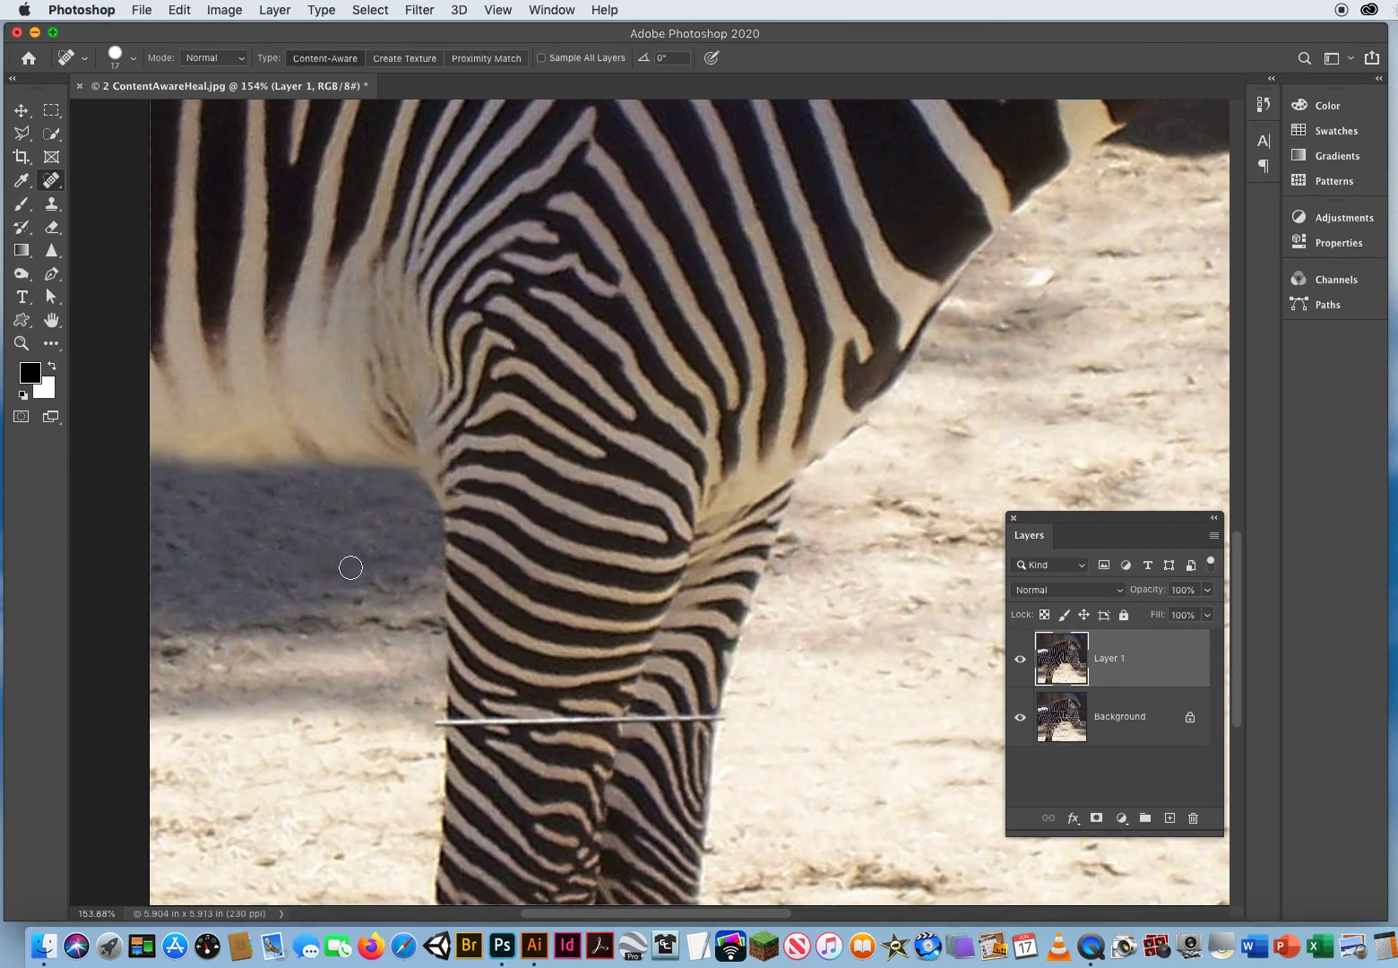
- Heal the lowest wire across both front legs with the Spot Healing Brush, redoing the last stretch in a separate stroke
mouse_move(708, 667)
mouse_down()
mouse_move(725, 520)
mouse_move(638, 517)
mouse_move(613, 530)
mouse_up()
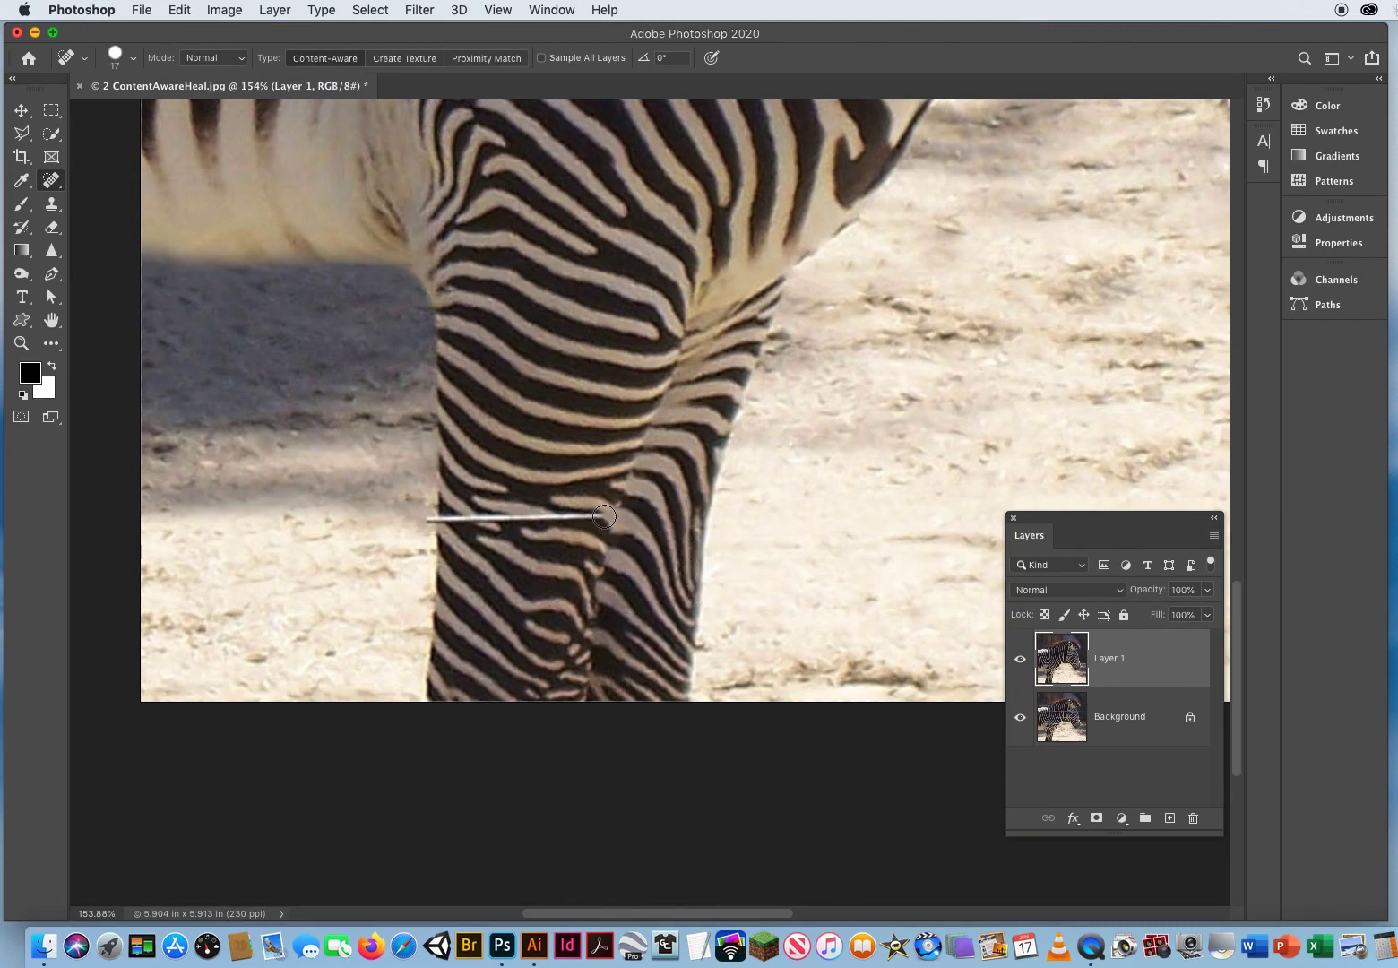
mouse_move(604, 516)
mouse_down()
mouse_move(578, 518)
mouse_move(560, 549)
mouse_move(564, 515)
mouse_move(468, 518)
mouse_up()
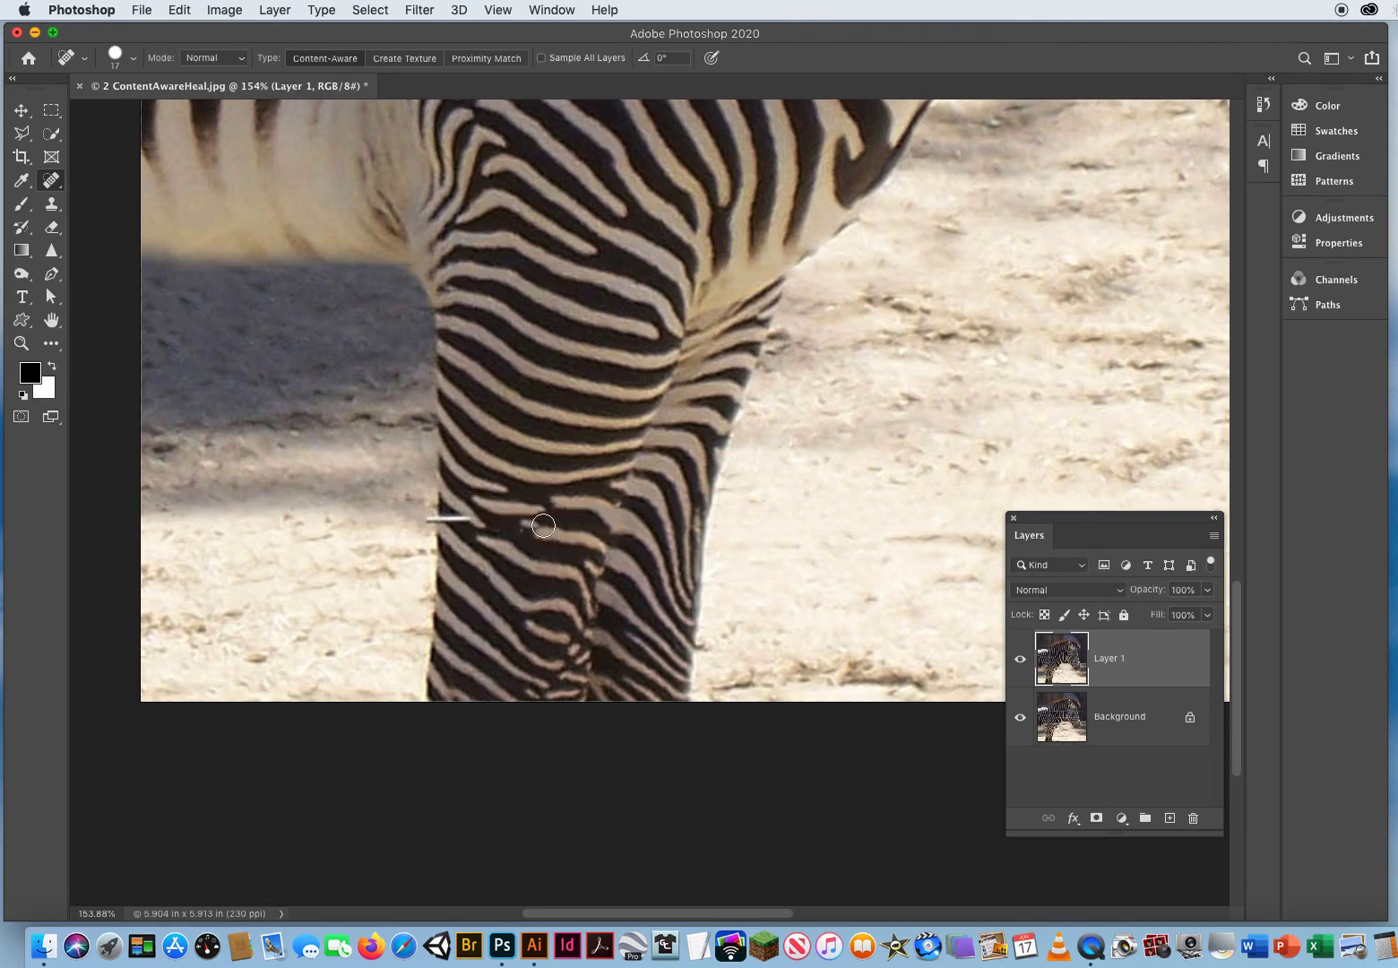
key(super+z)
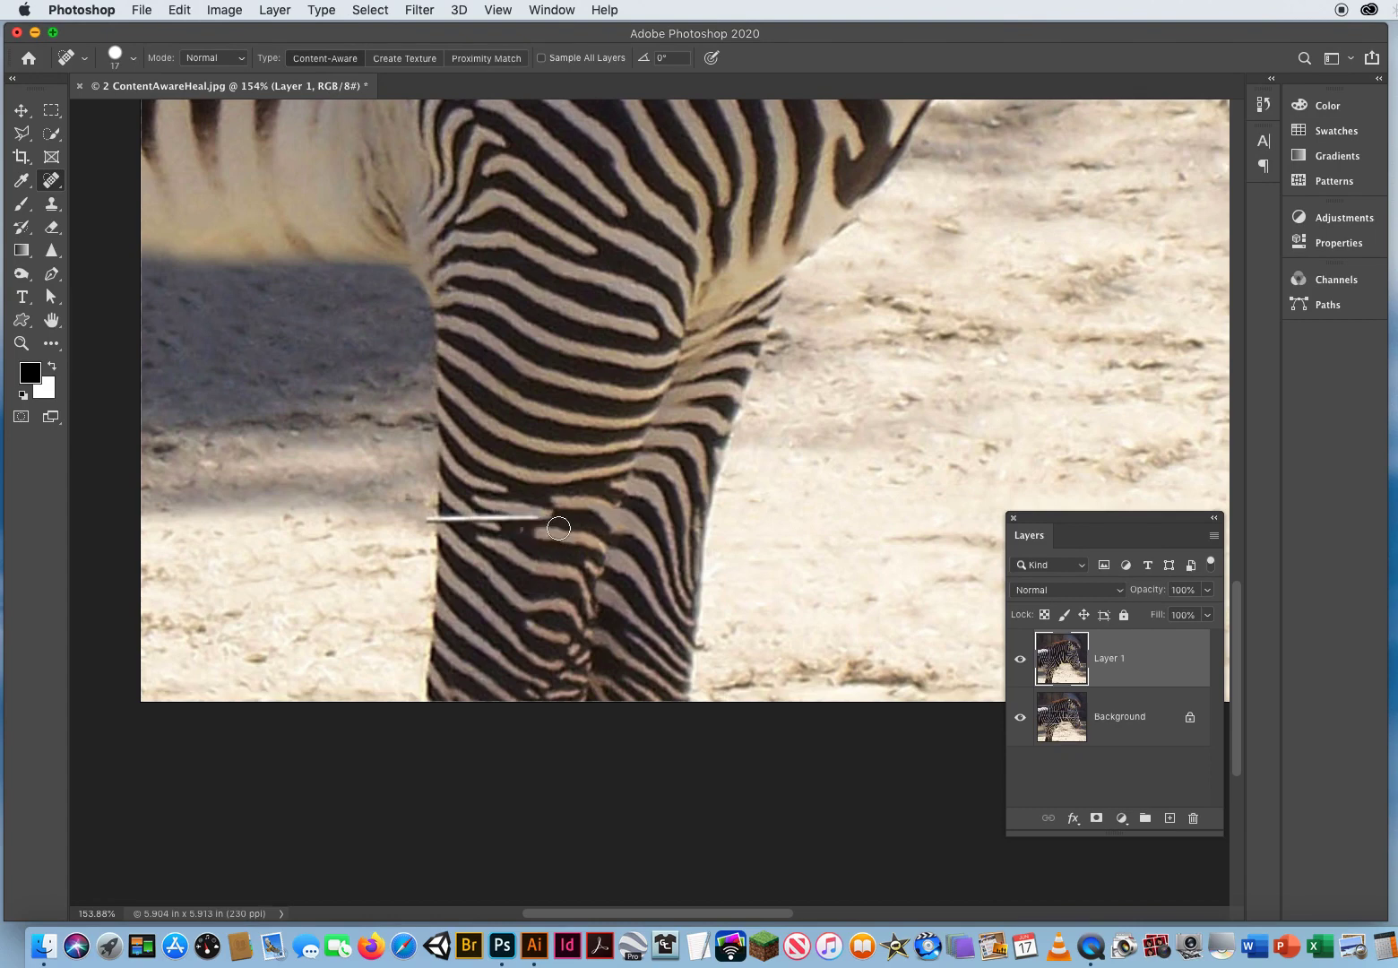
mouse_move(542, 518)
mouse_down()
mouse_move(463, 525)
mouse_move(481, 562)
mouse_move(428, 519)
mouse_up()
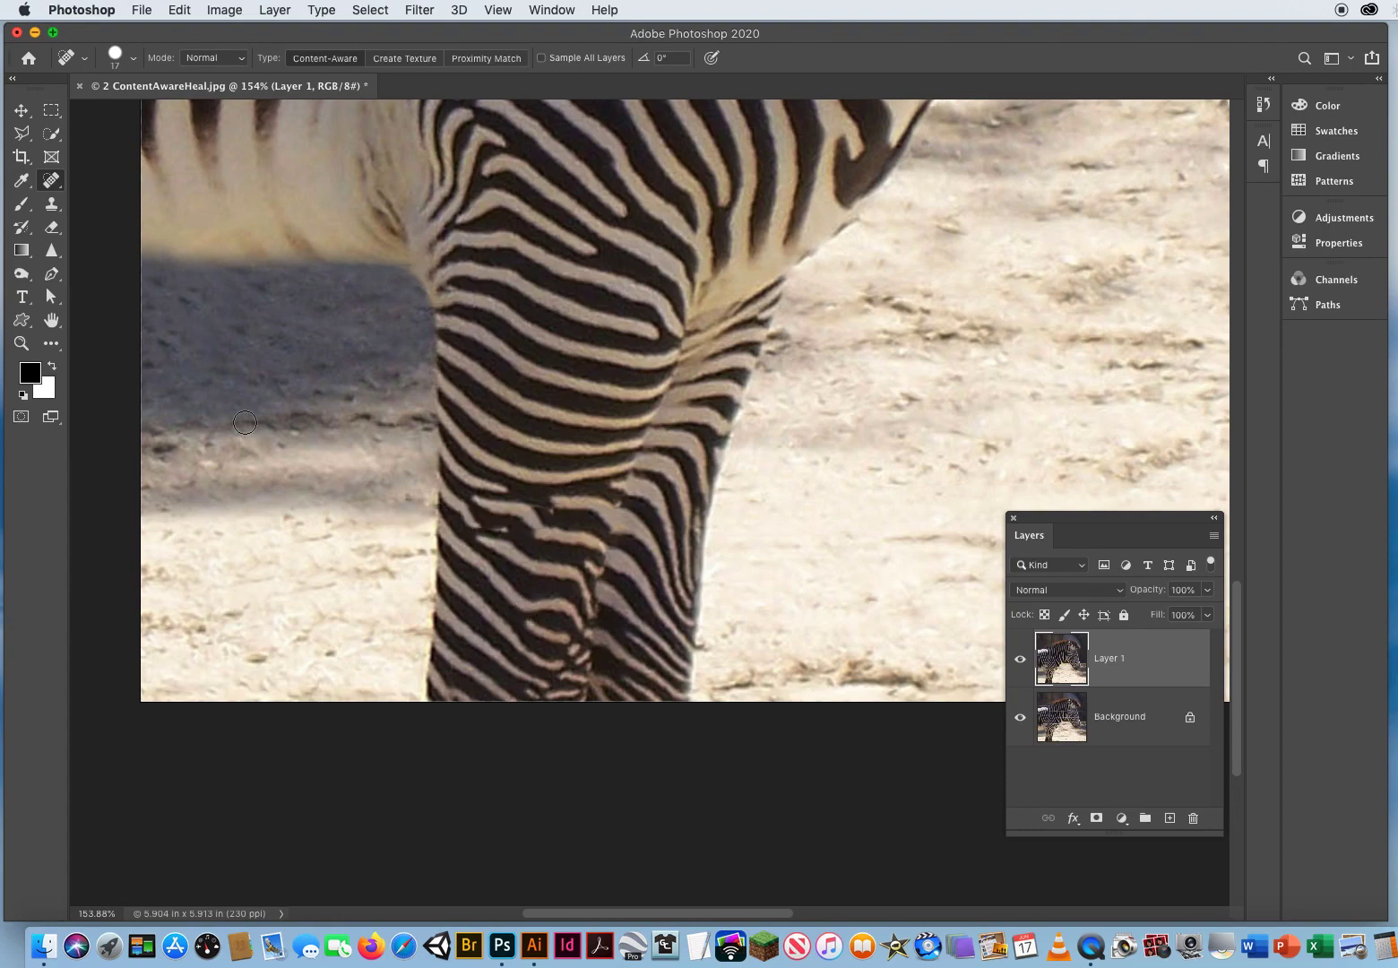
- Clean up the stray specks and uneven stripe edges along the removed leg wire with the size 13 Clone Stamp
key(z)
drag(503, 510, 617, 396)
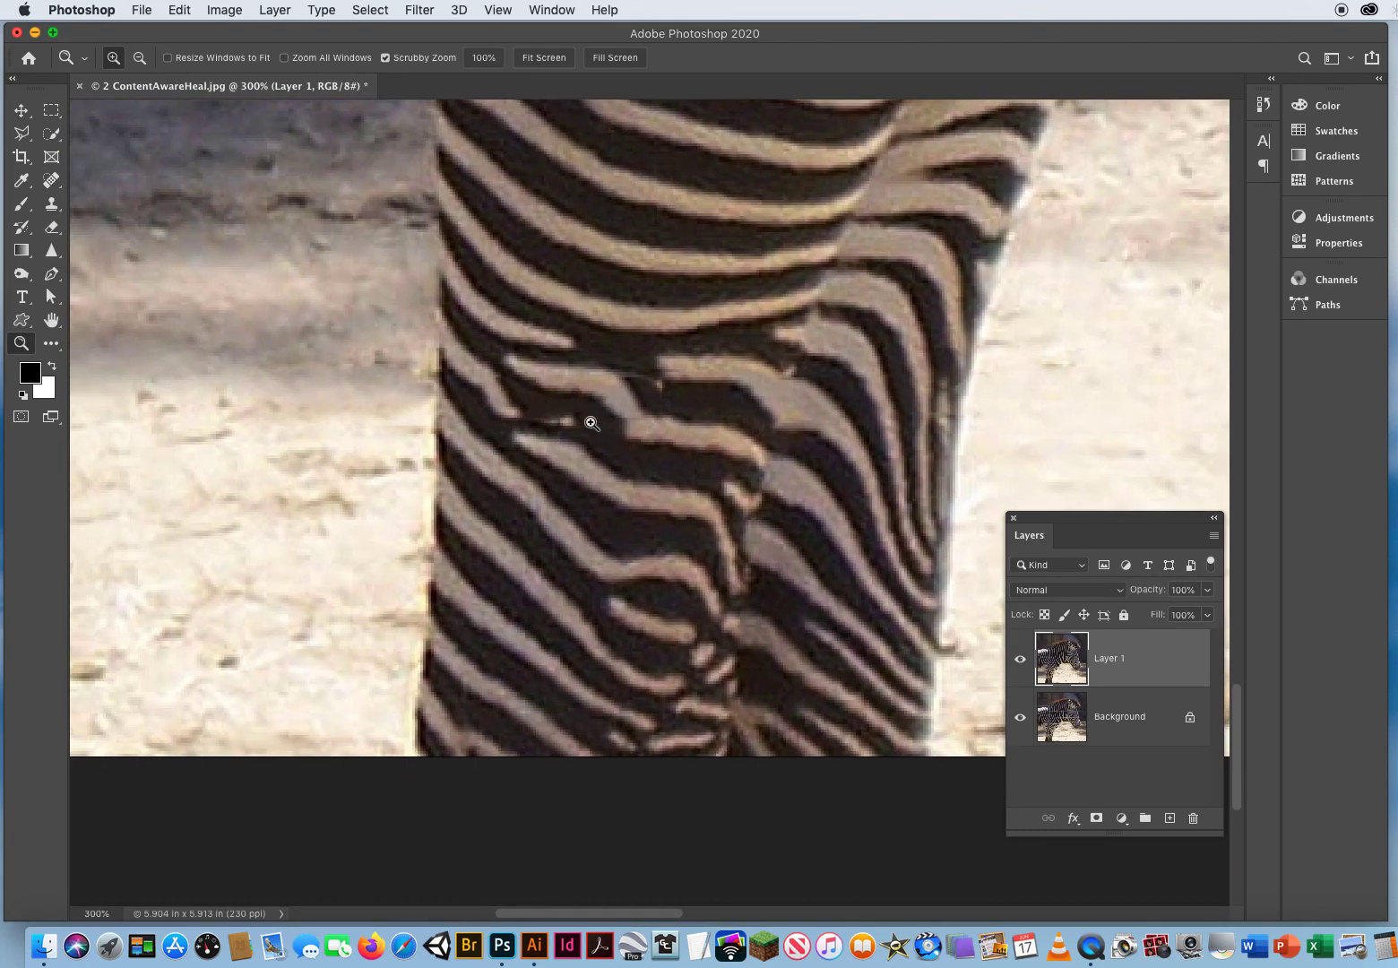
click(47, 205)
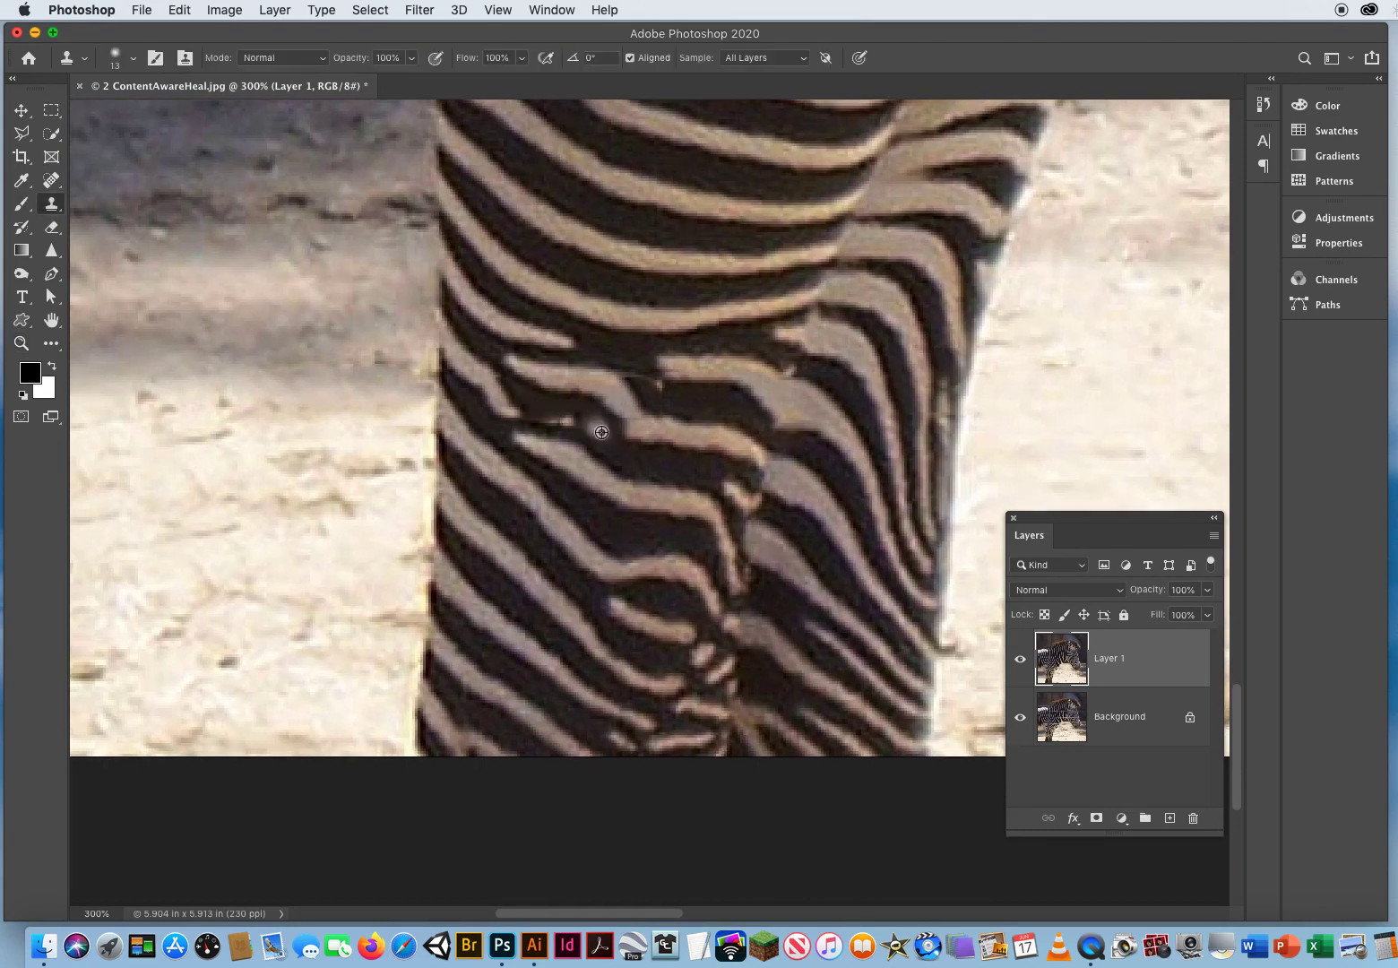
mouse_move(573, 421)
mouse_down()
mouse_move(550, 412)
mouse_move(584, 420)
mouse_up()
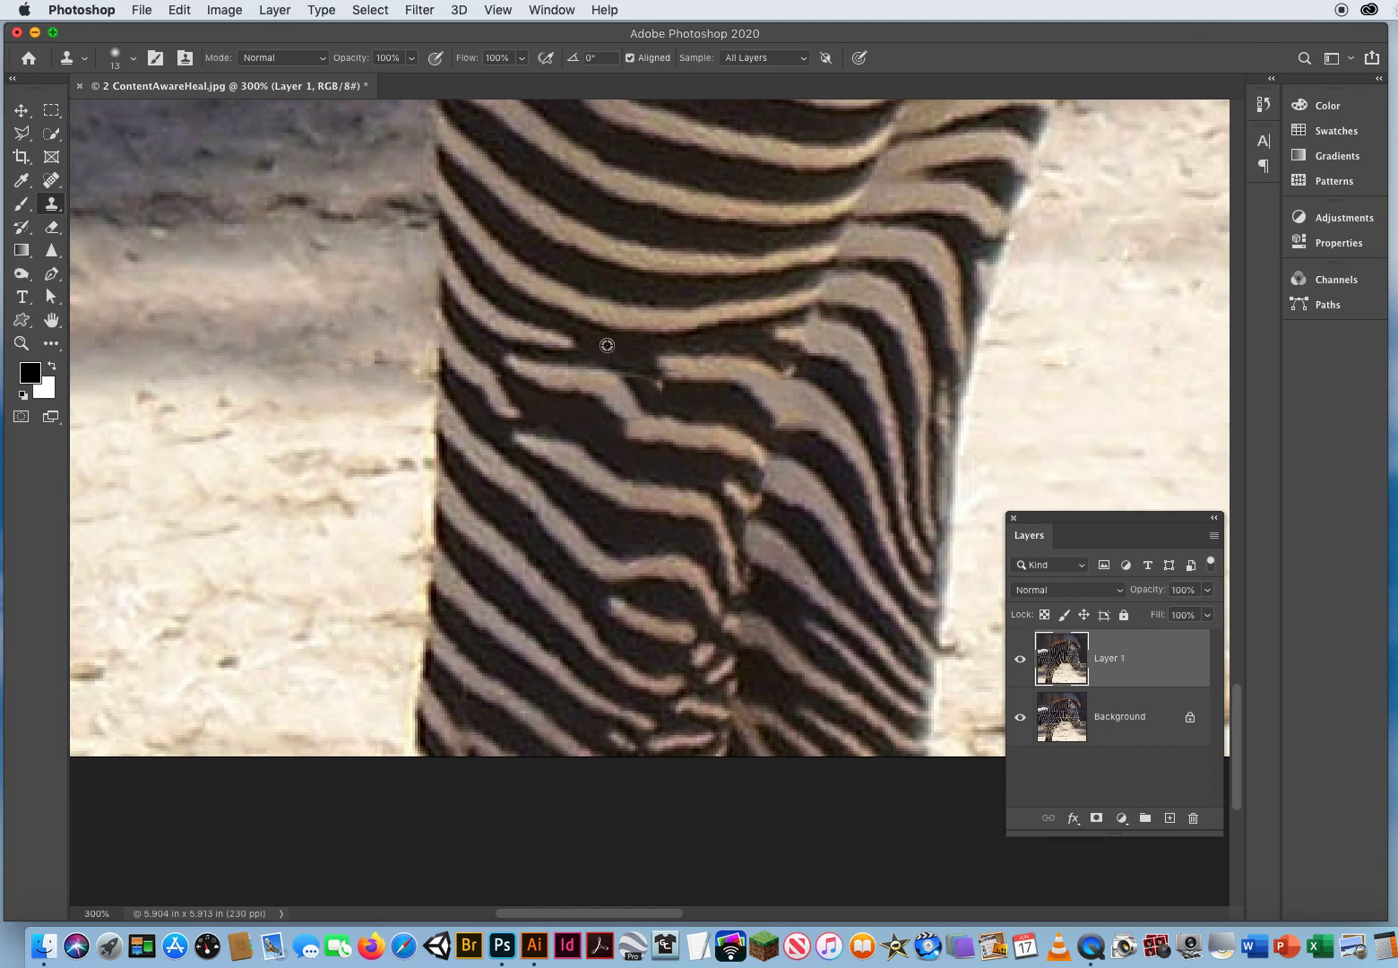
drag(606, 345, 694, 405)
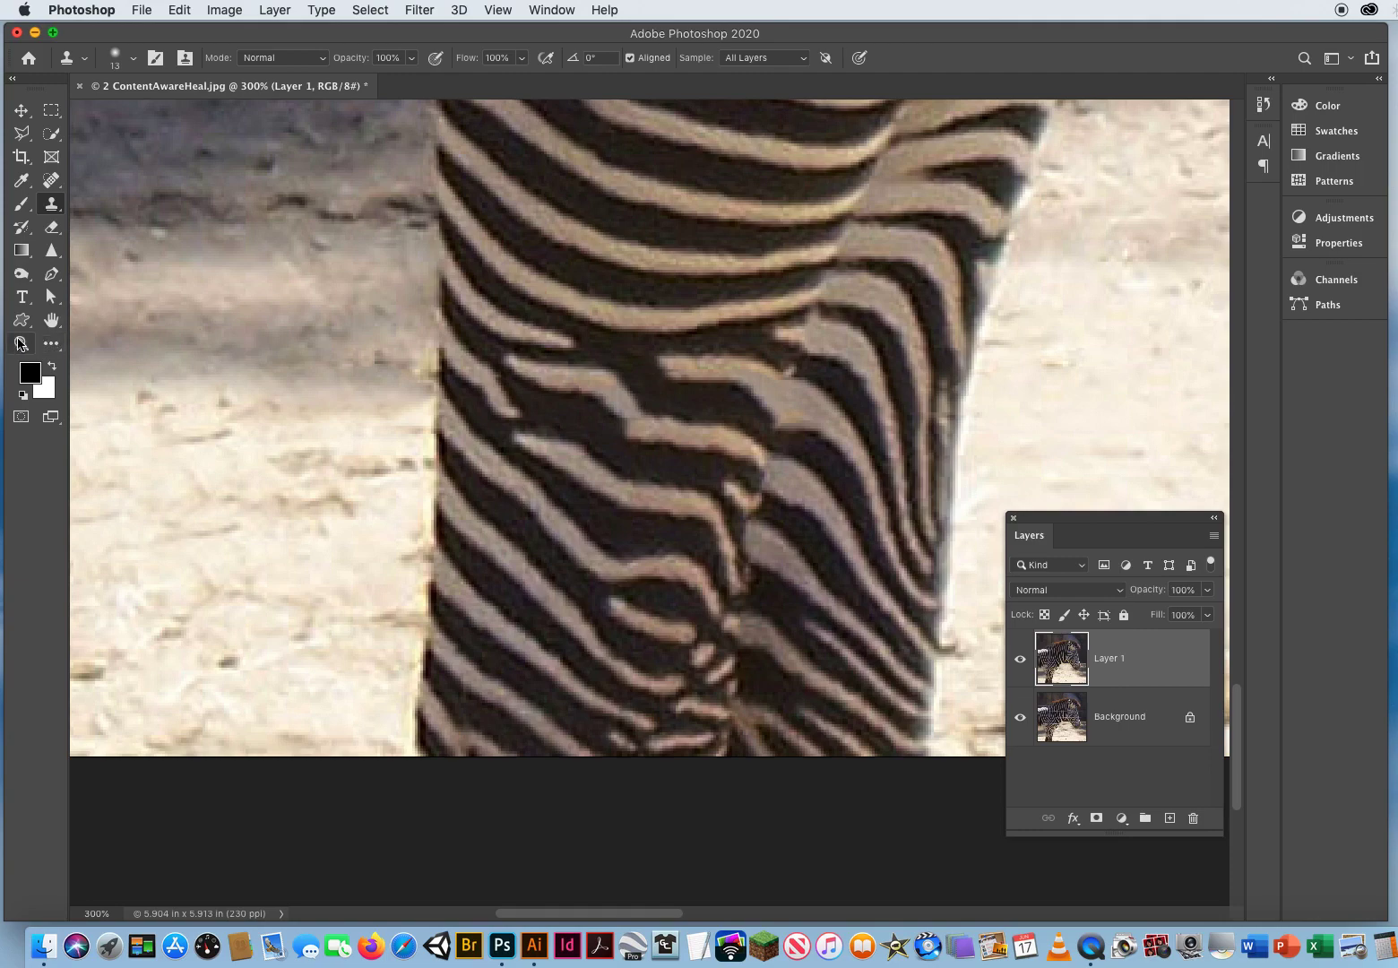
- Heal the wire across the zebra's muzzle from the nose to the jaw with the size 17 Spot Healing Brush
click(19, 343)
drag(642, 511, 561, 521)
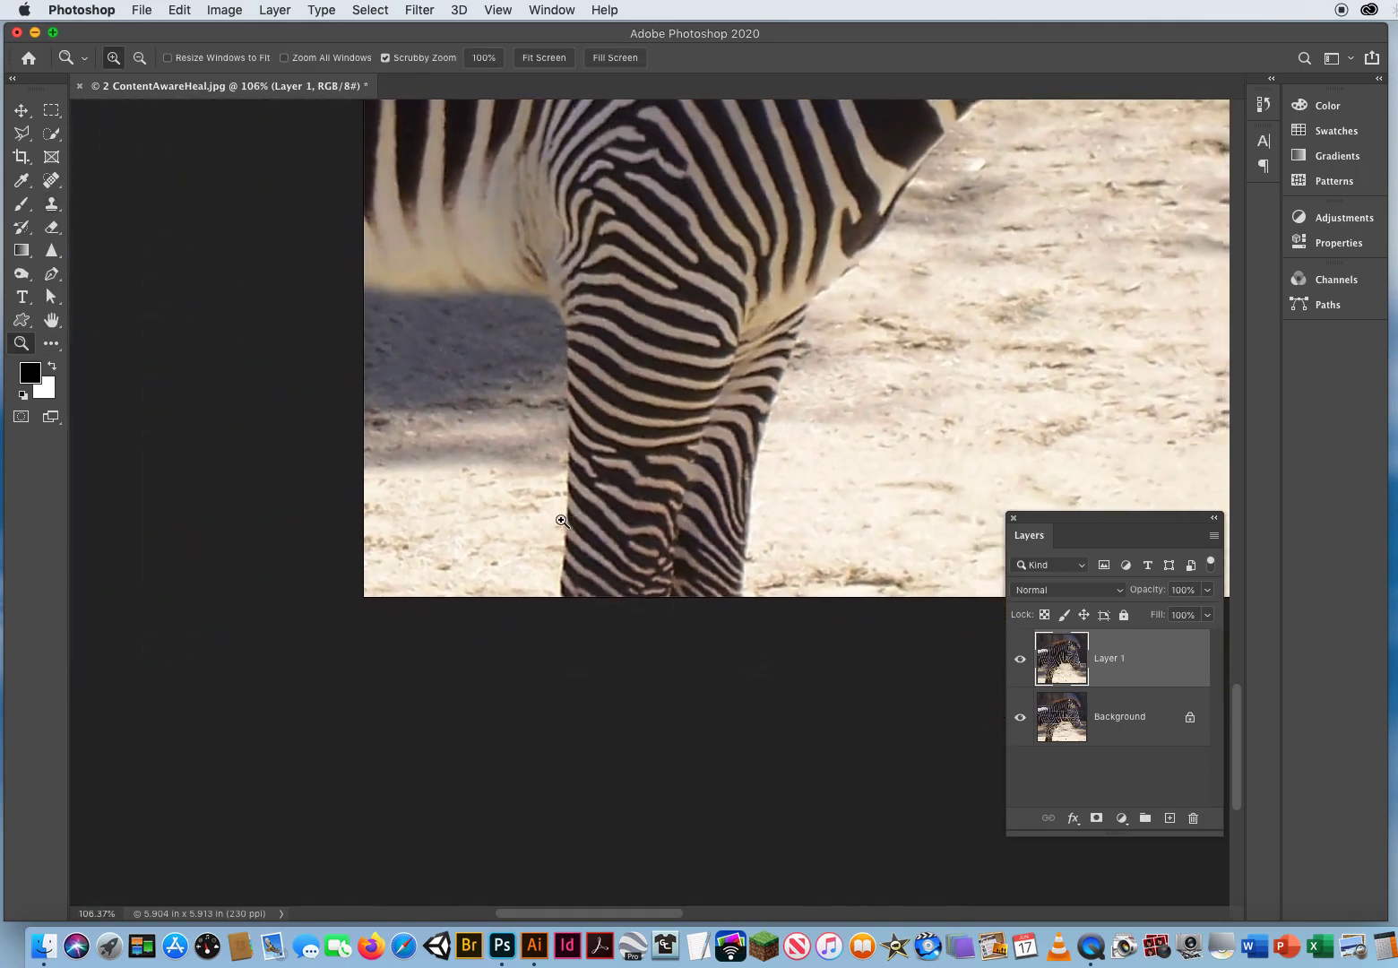
drag(855, 364, 319, 673)
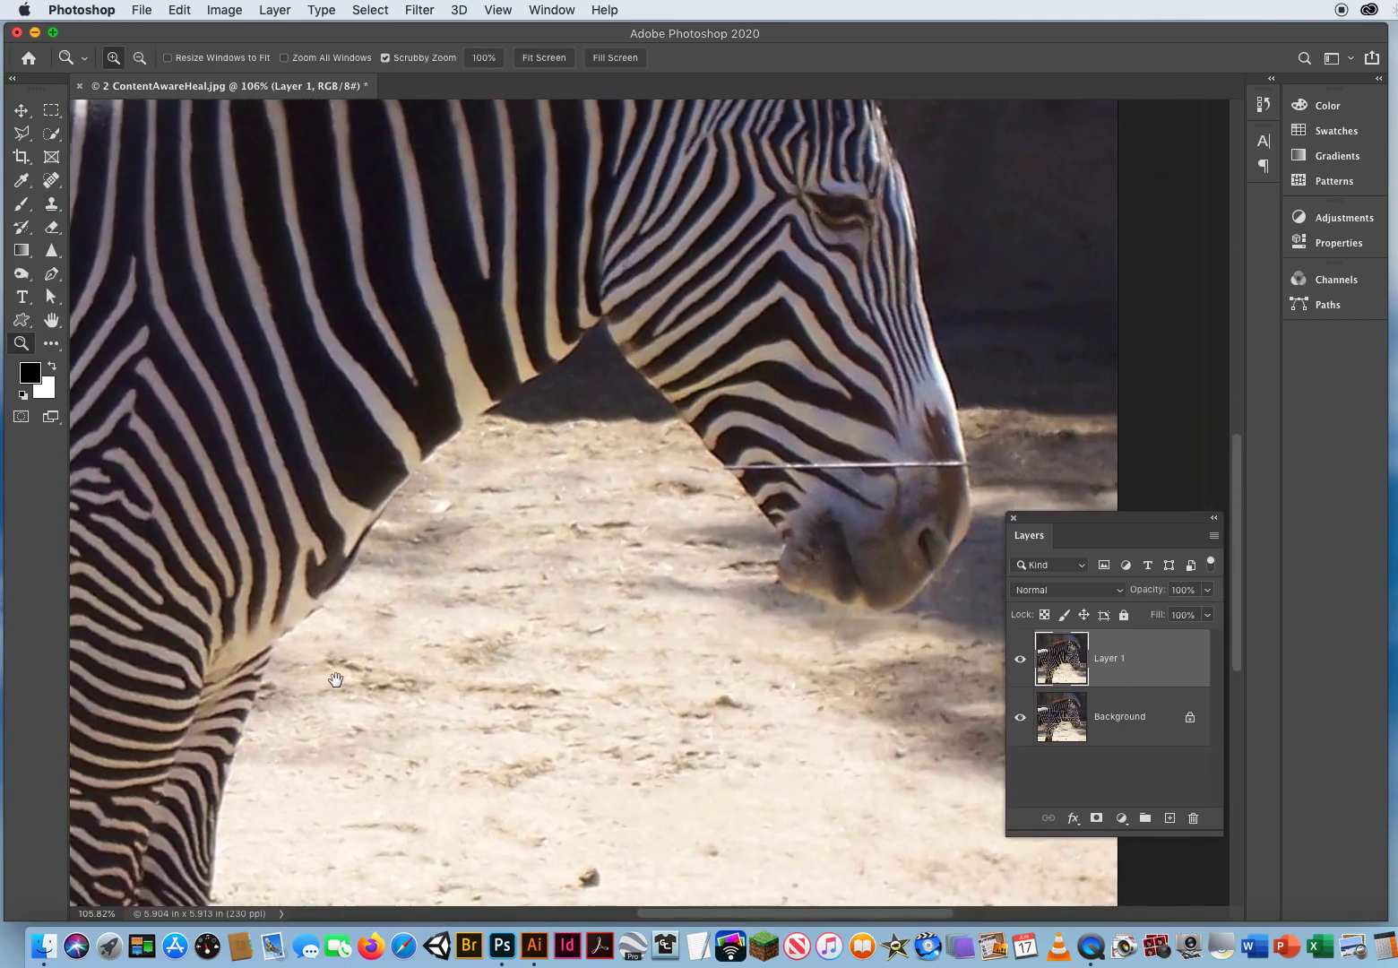
click(831, 477)
drag(877, 525, 574, 546)
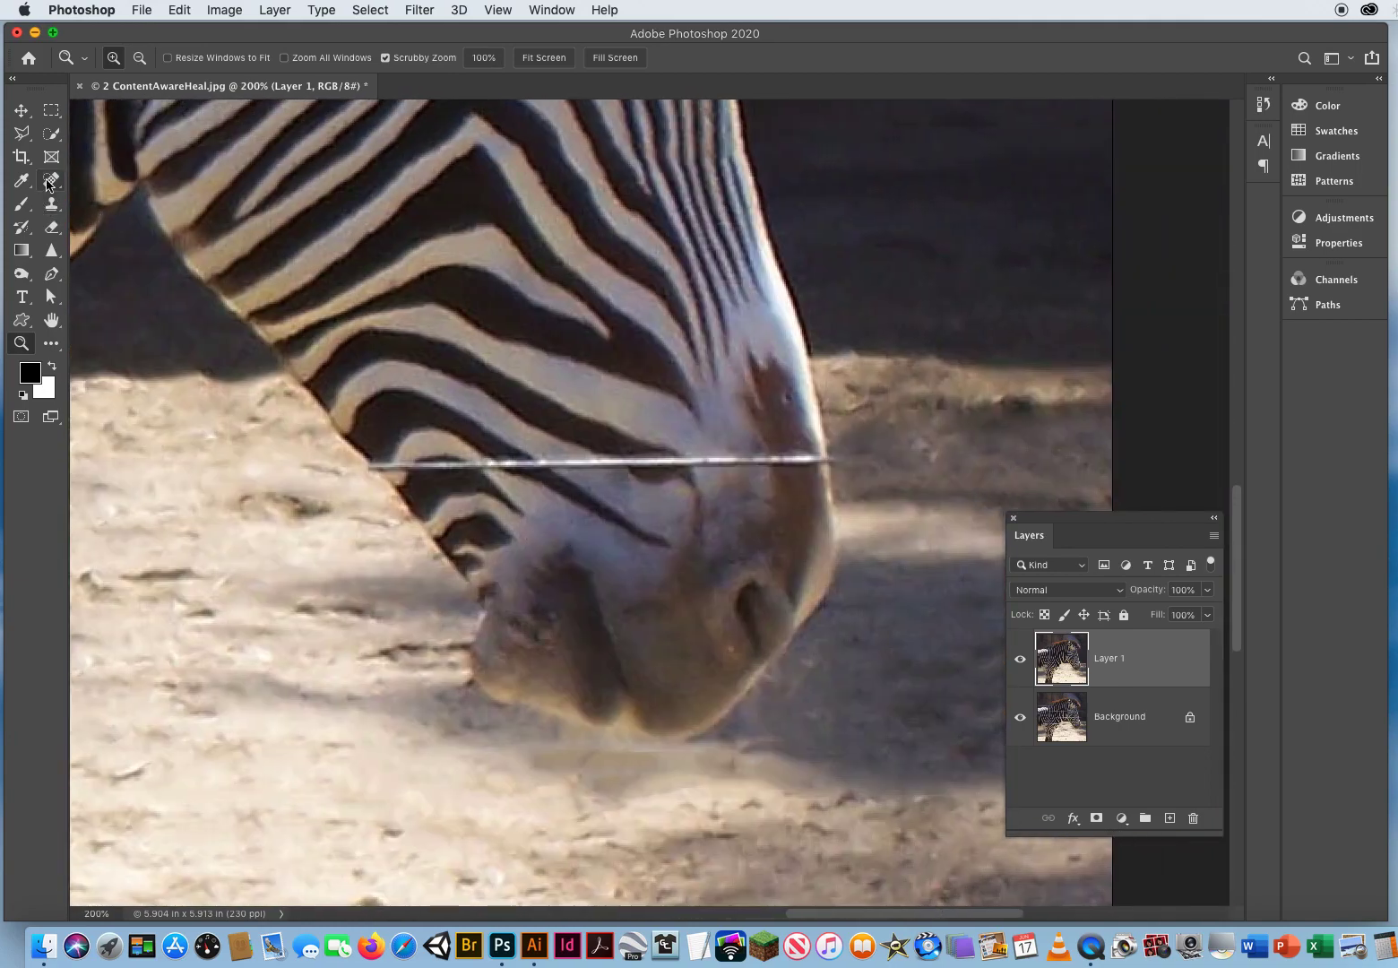
click(52, 180)
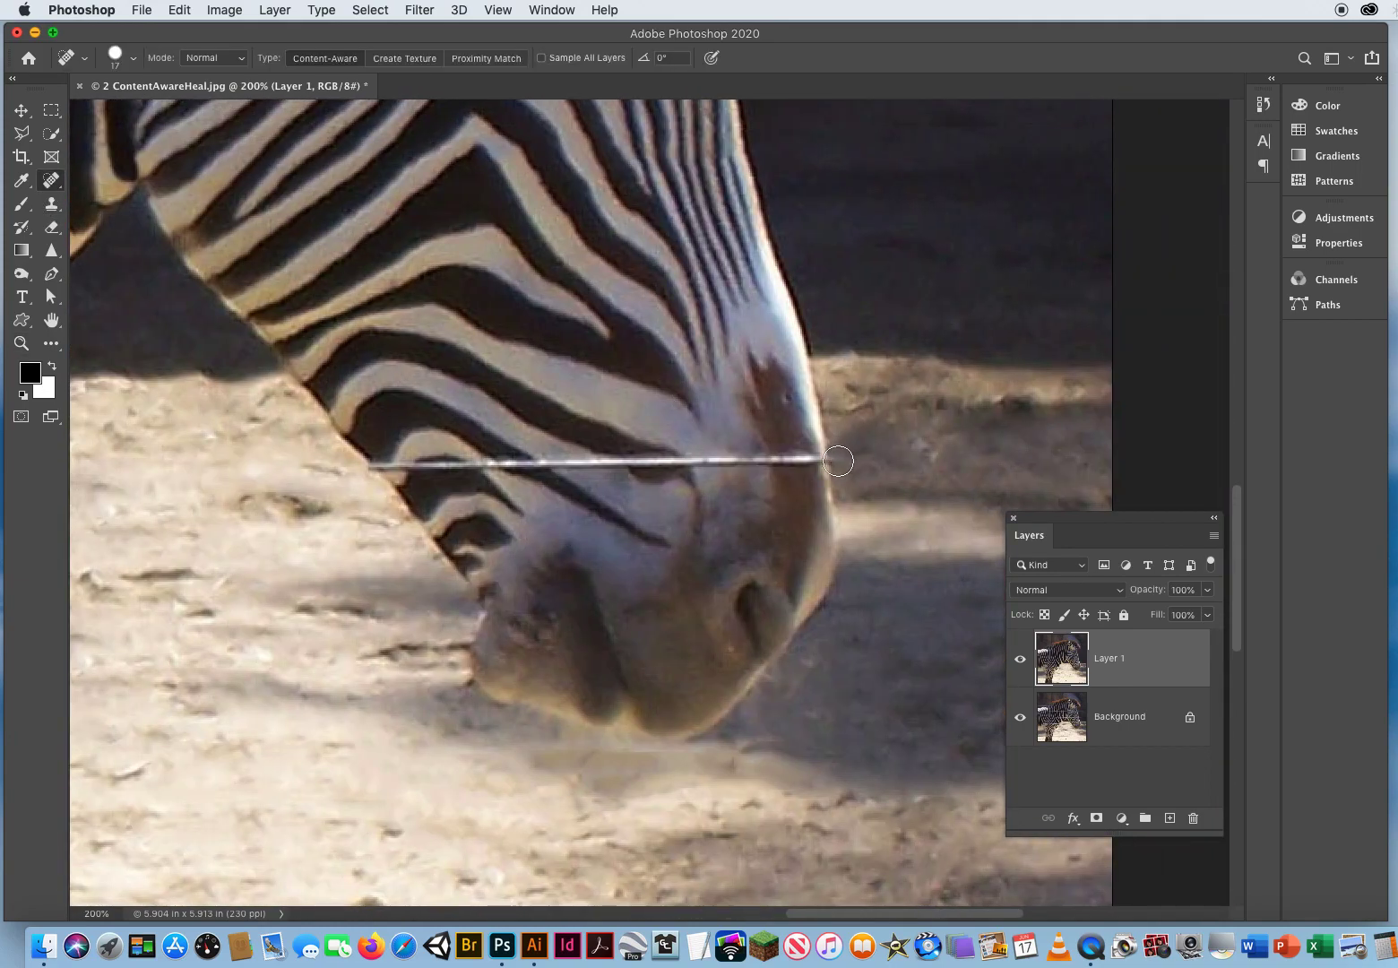
drag(838, 461, 592, 463)
click(748, 461)
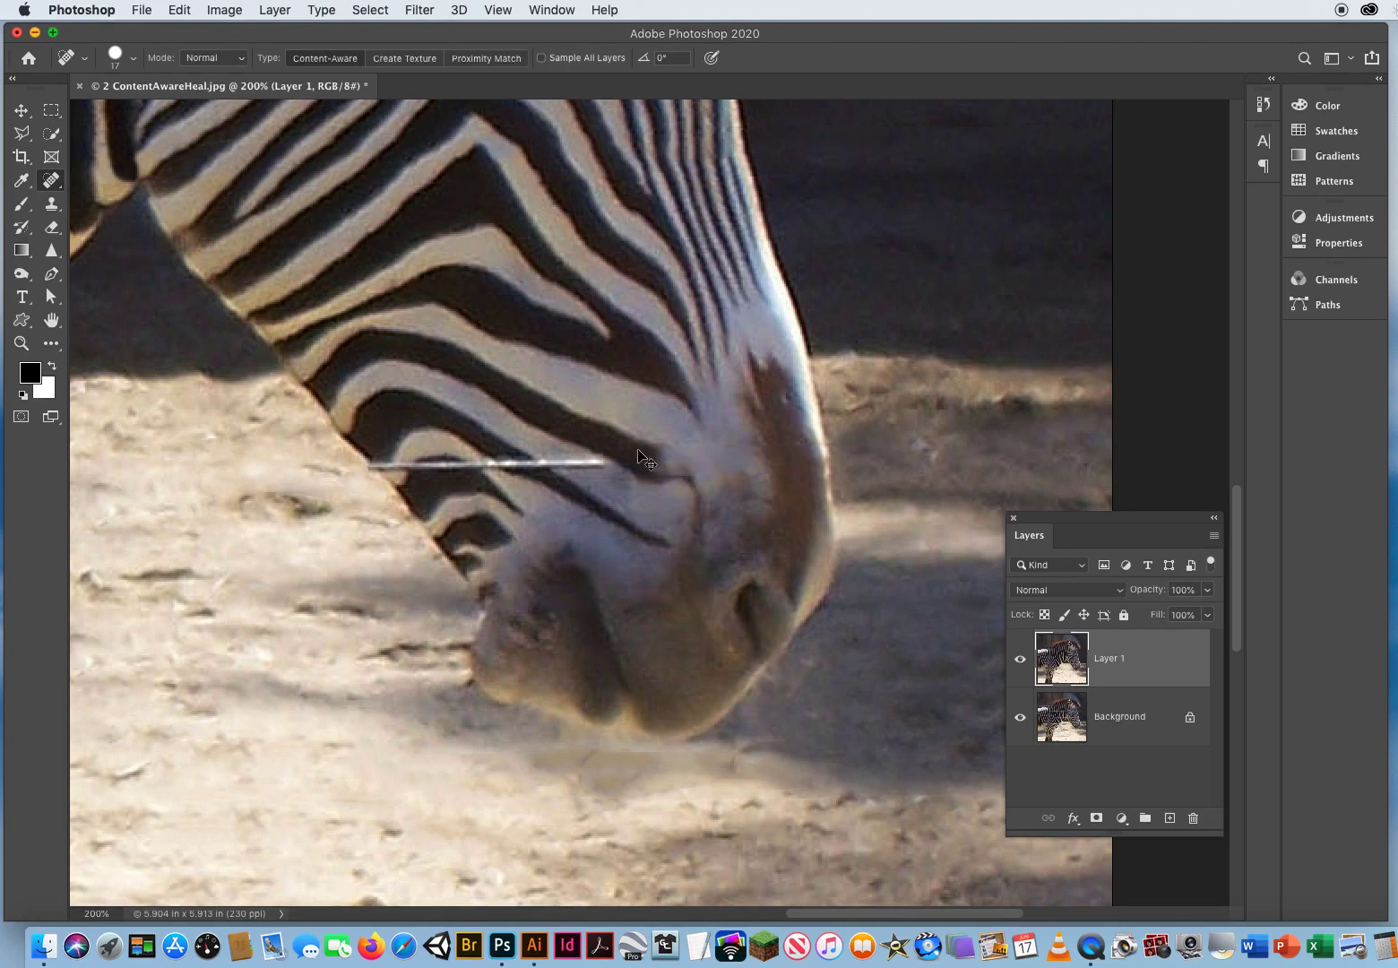
mouse_move(599, 468)
mouse_down()
mouse_move(529, 479)
mouse_move(504, 567)
mouse_move(538, 470)
mouse_move(442, 485)
mouse_move(417, 548)
mouse_move(471, 483)
mouse_move(451, 465)
mouse_move(395, 521)
mouse_move(406, 564)
mouse_move(426, 482)
mouse_move(387, 470)
mouse_up()
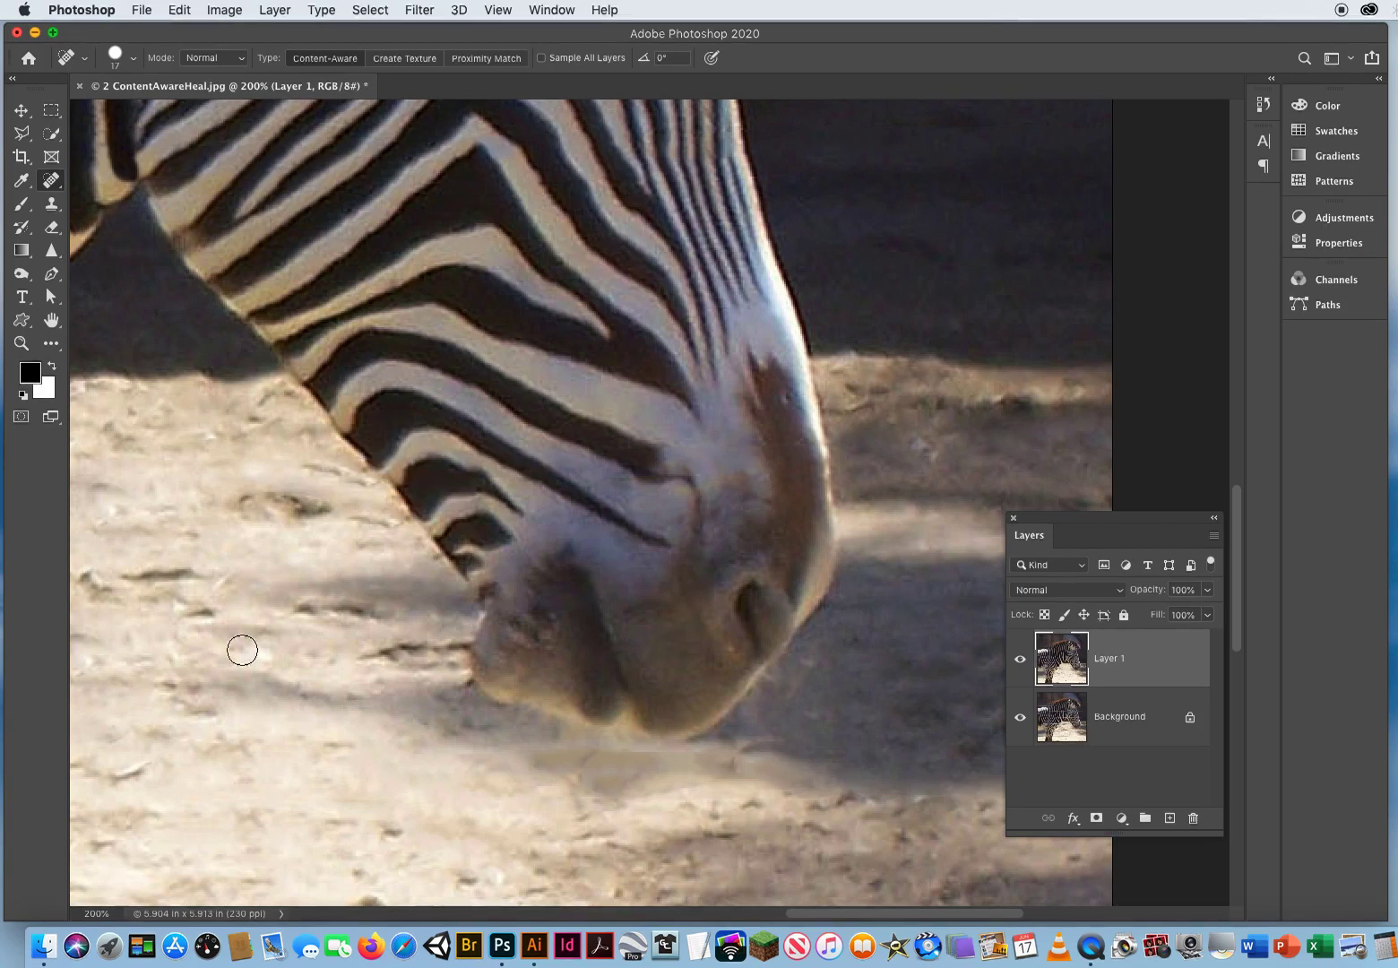
- Restore the end of the dark muzzle stripe and touch up the brown nose patch with the size 13 Clone Stamp
click(52, 205)
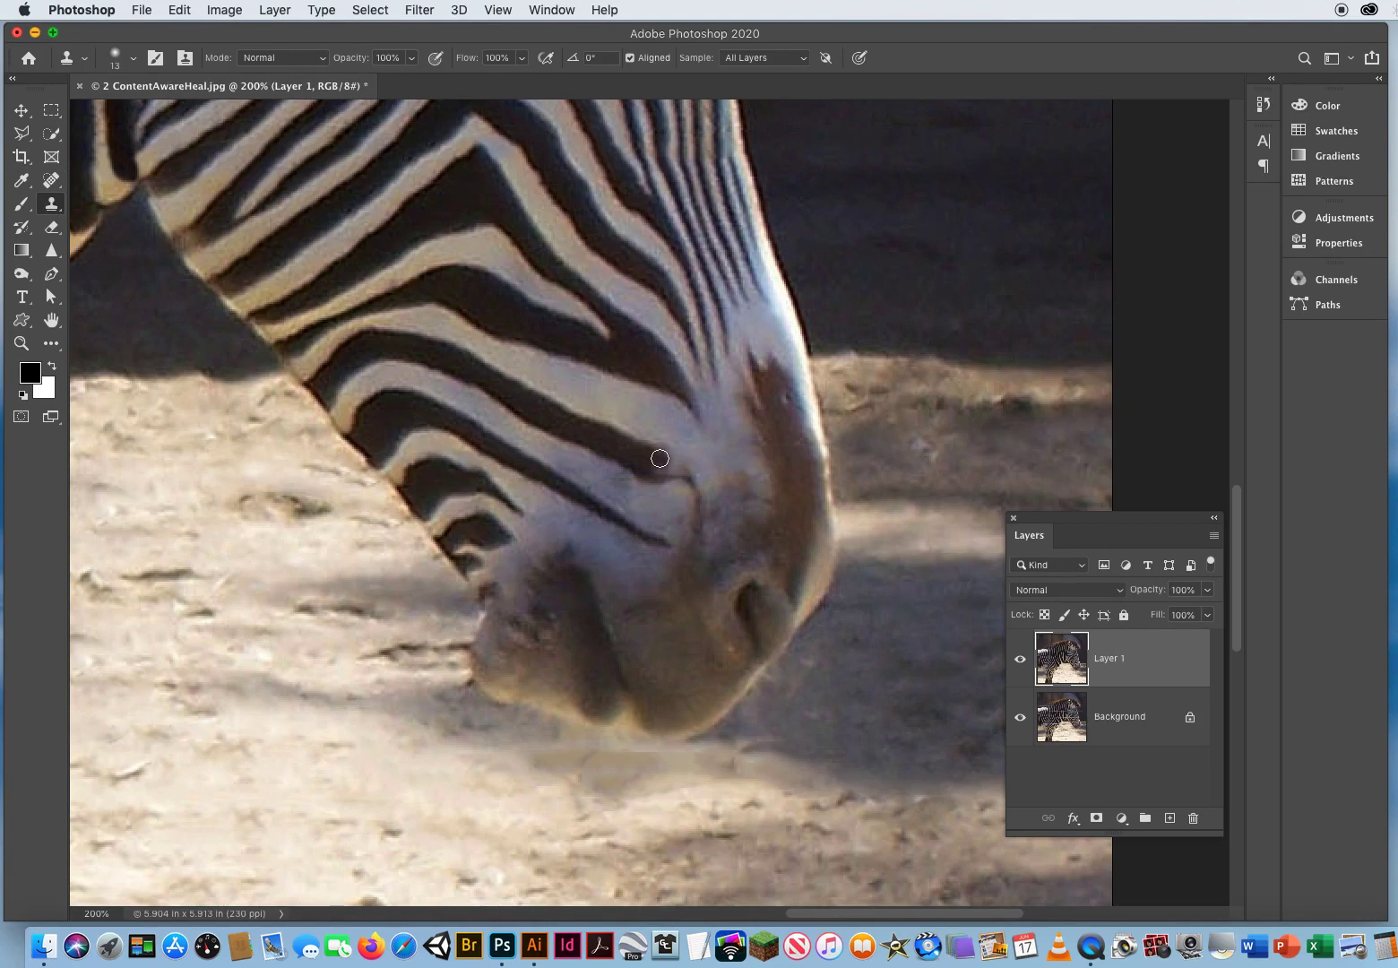
mouse_move(659, 458)
mouse_down()
mouse_move(677, 474)
mouse_move(648, 459)
mouse_up()
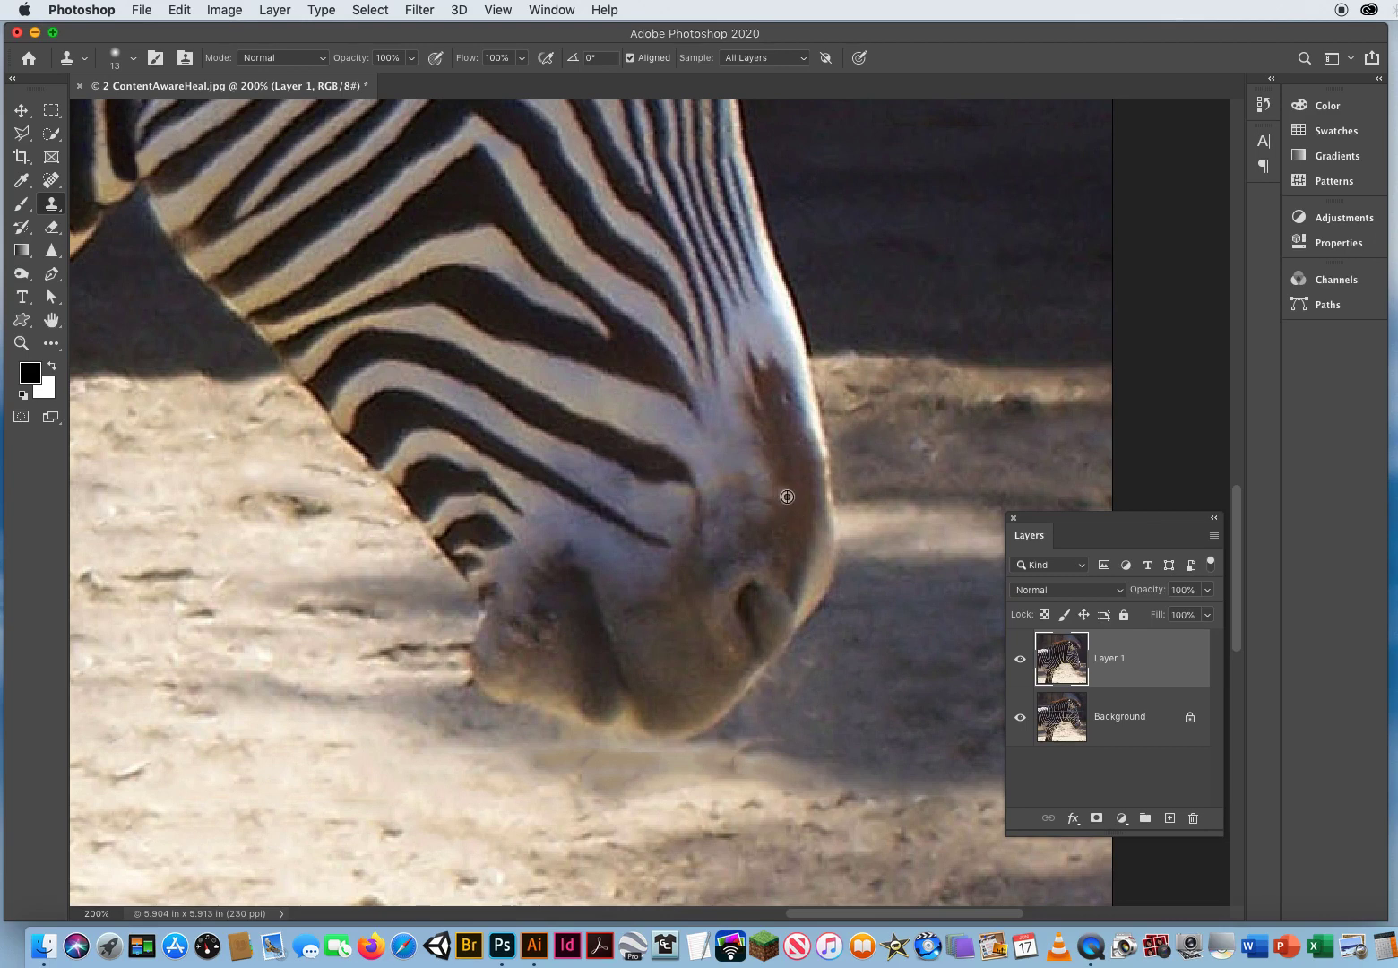
drag(762, 431, 750, 412)
- Remove the leftover wire piece across the tip of the ear with a size 8 Clone Stamp and review the whole photo
click(22, 344)
drag(583, 451, 487, 460)
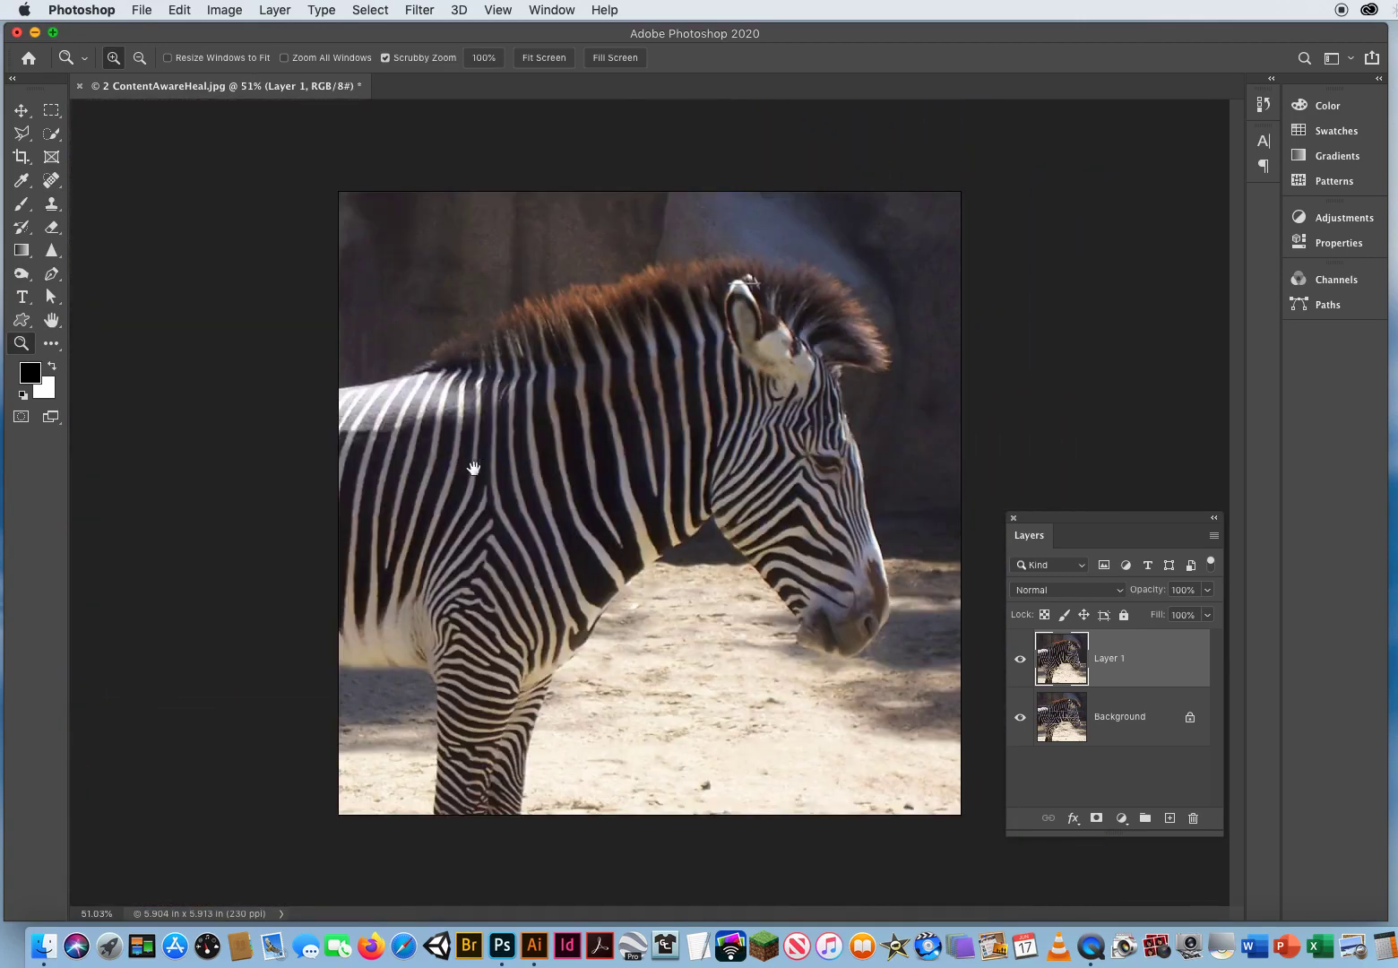
drag(747, 288, 583, 408)
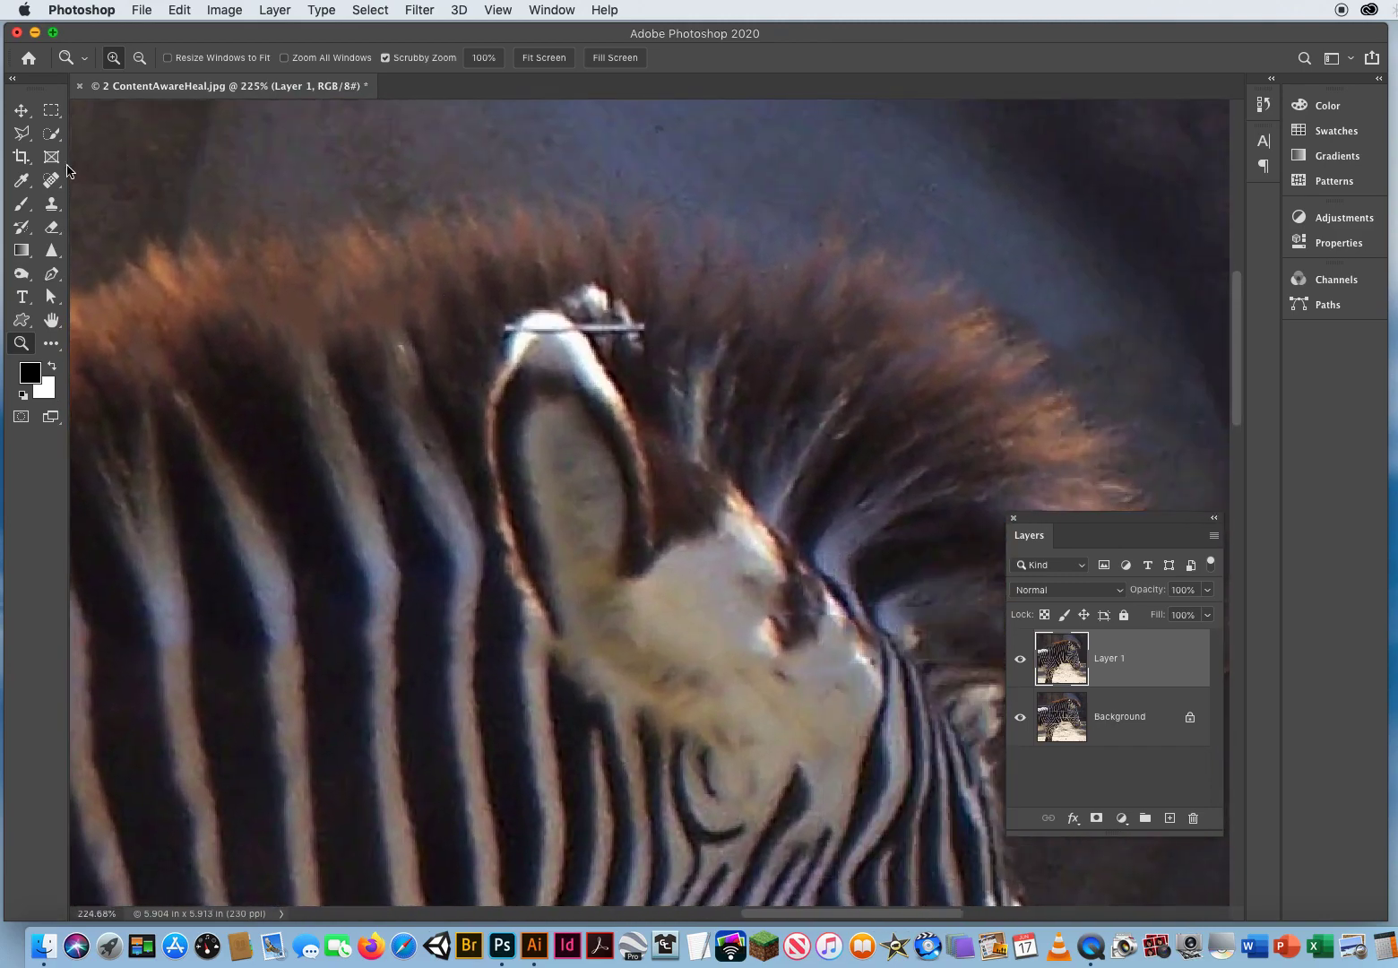
click(51, 205)
drag(633, 337, 632, 342)
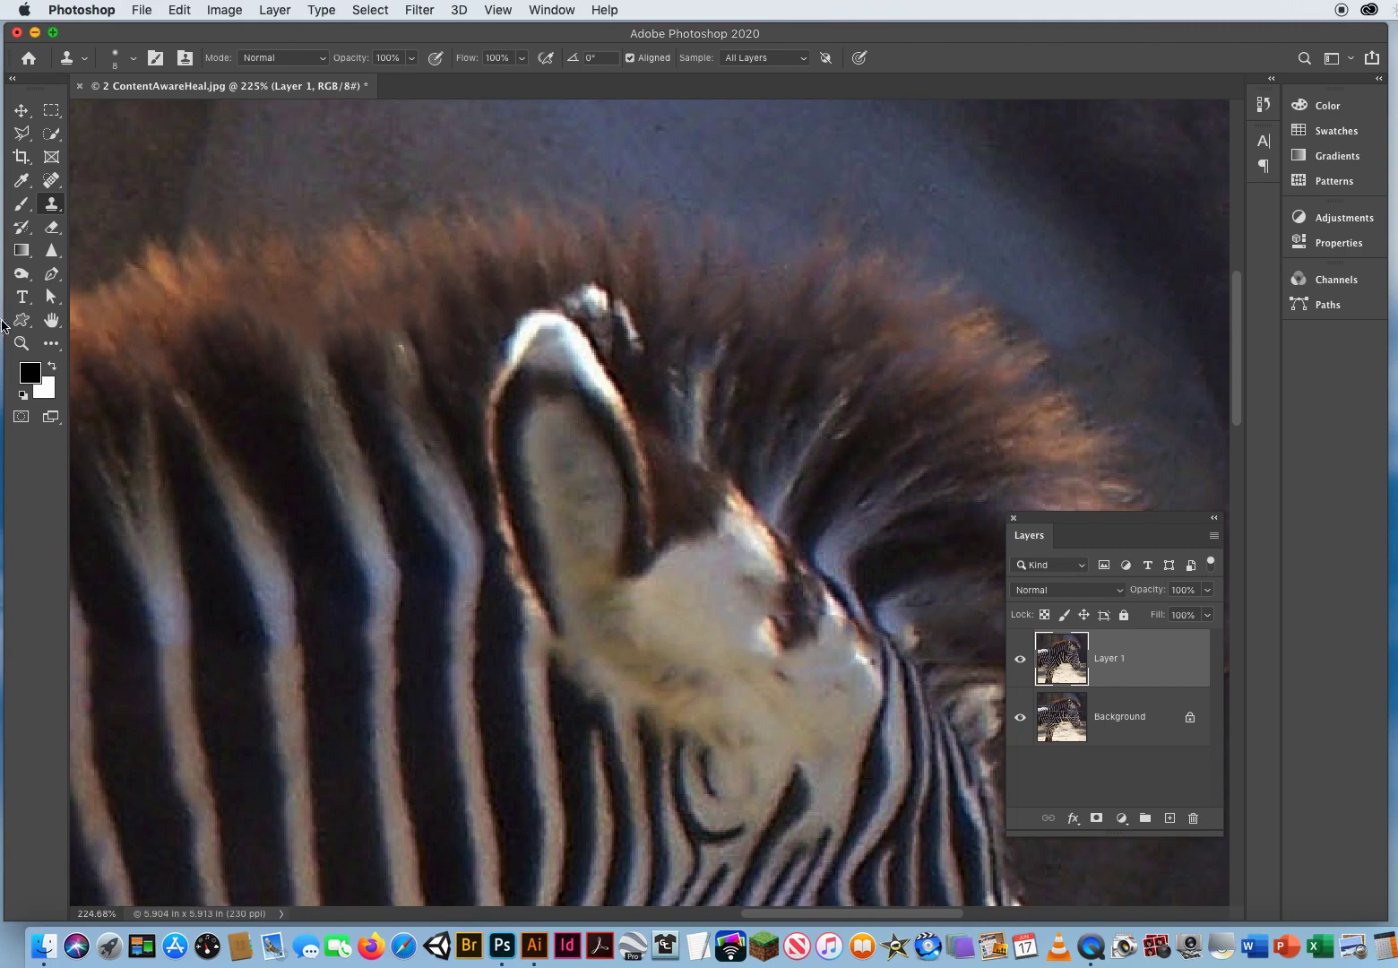
click(21, 343)
mouse_move(645, 404)
mouse_down()
mouse_move(565, 403)
mouse_move(559, 595)
mouse_up()
drag(622, 534, 520, 559)
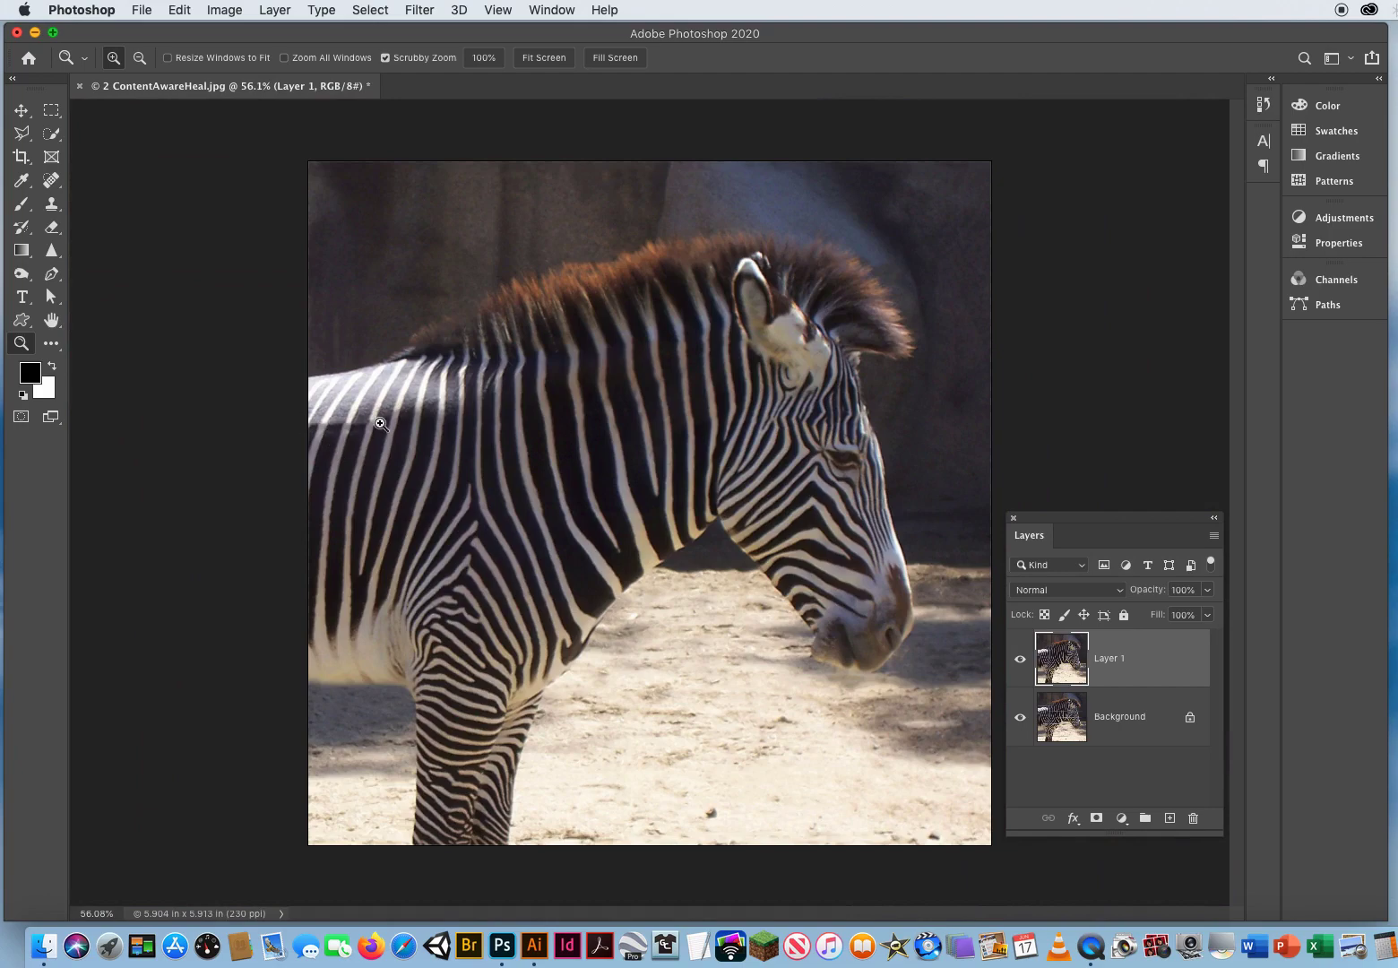
- Try to heal the hard shadow edge across the zebra's back with the size 17 Spot Healing Brush and undo the last stroke
drag(351, 425, 427, 428)
scroll(428, 429, left, 6)
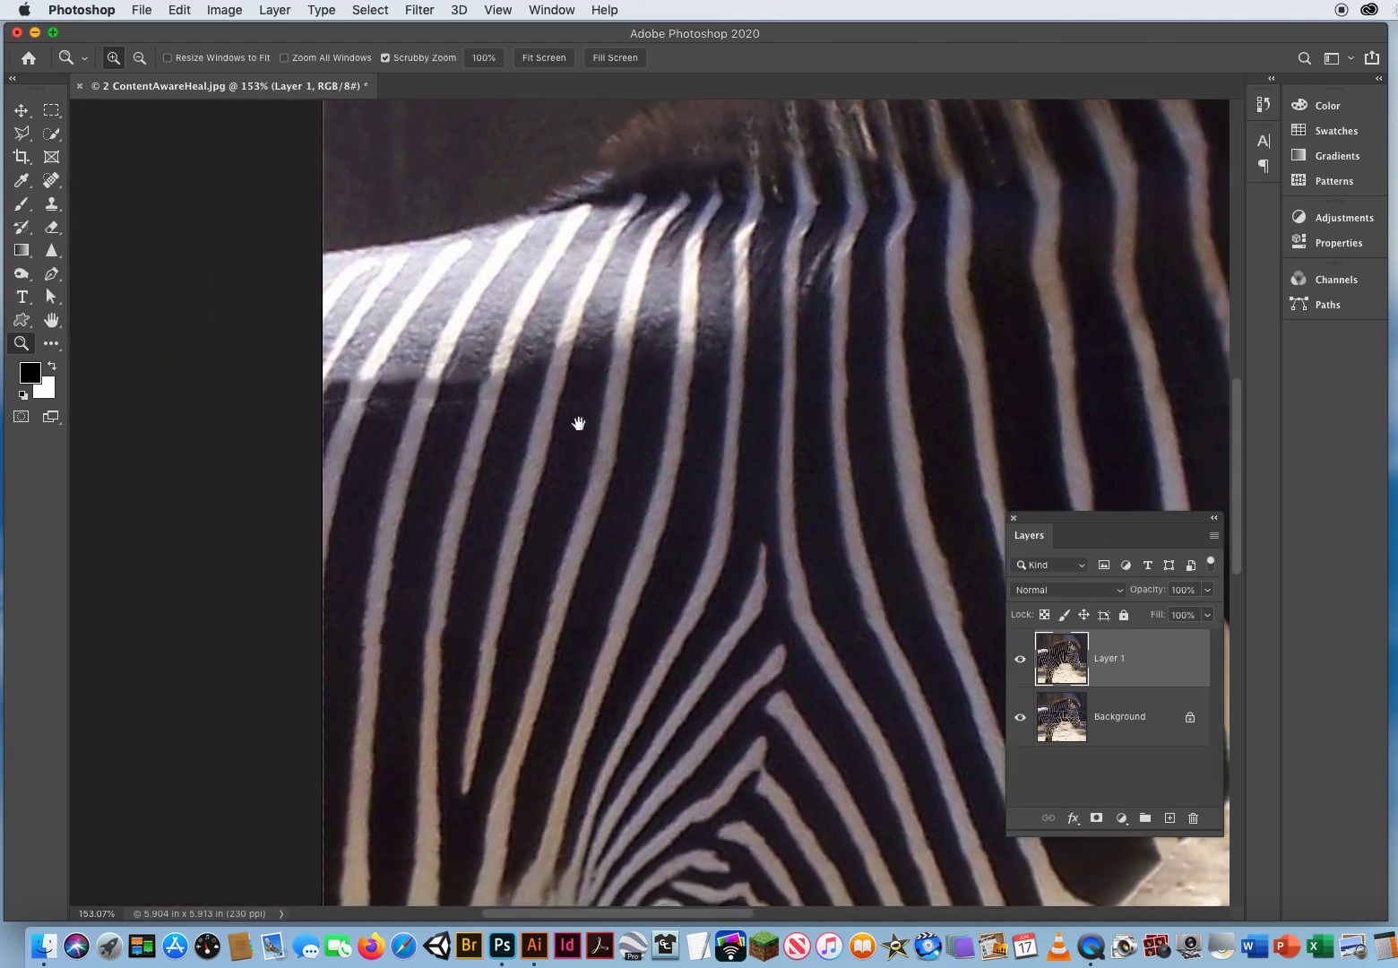
click(51, 182)
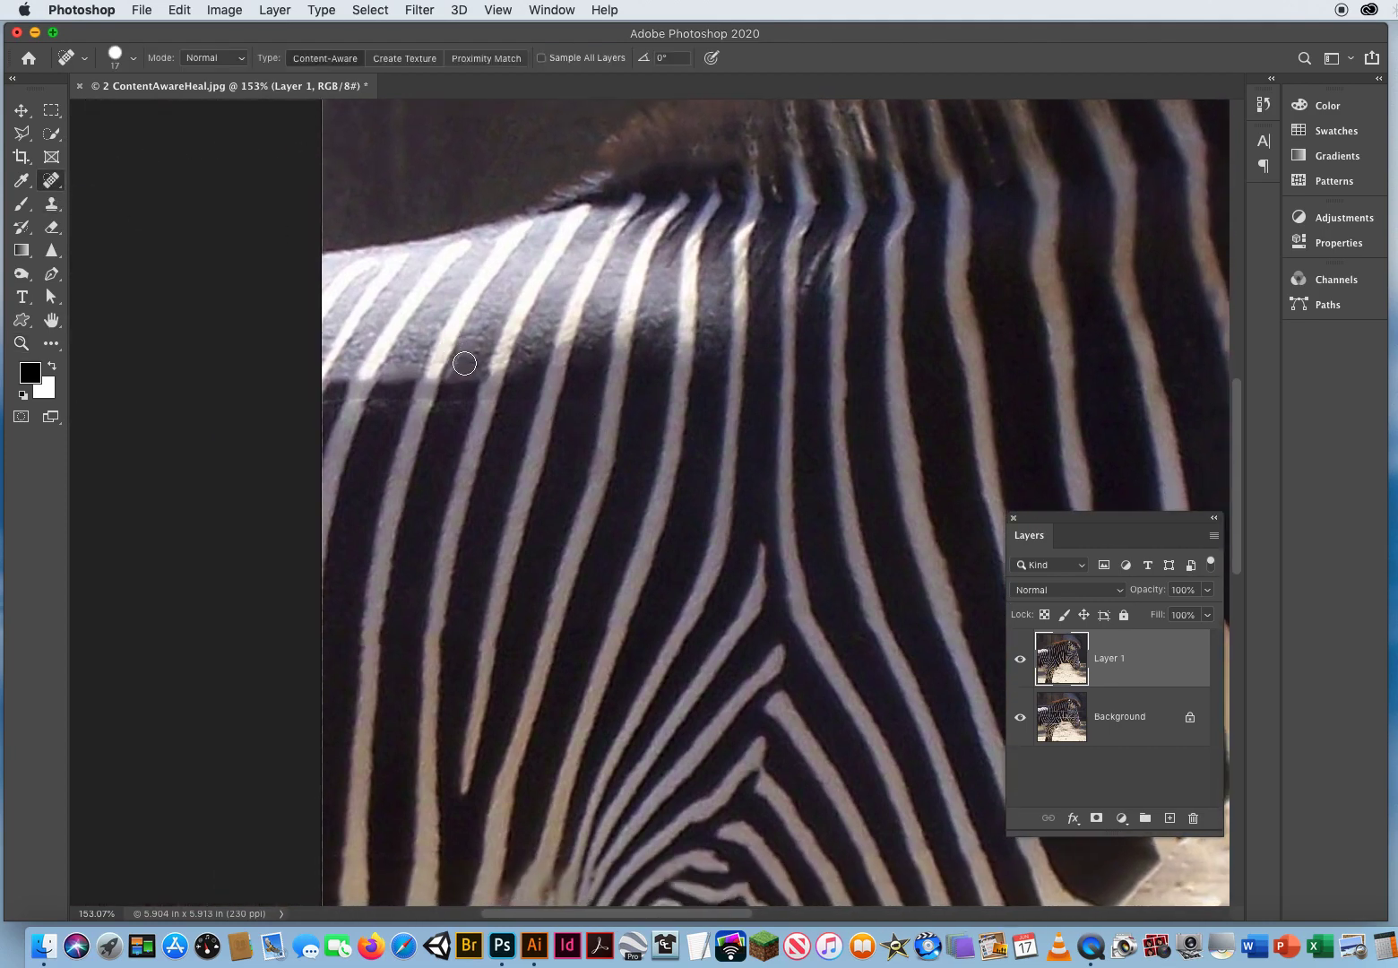
mouse_move(469, 355)
mouse_down()
mouse_move(437, 447)
mouse_move(487, 365)
mouse_up()
click(465, 357)
click(518, 398)
drag(356, 398, 333, 446)
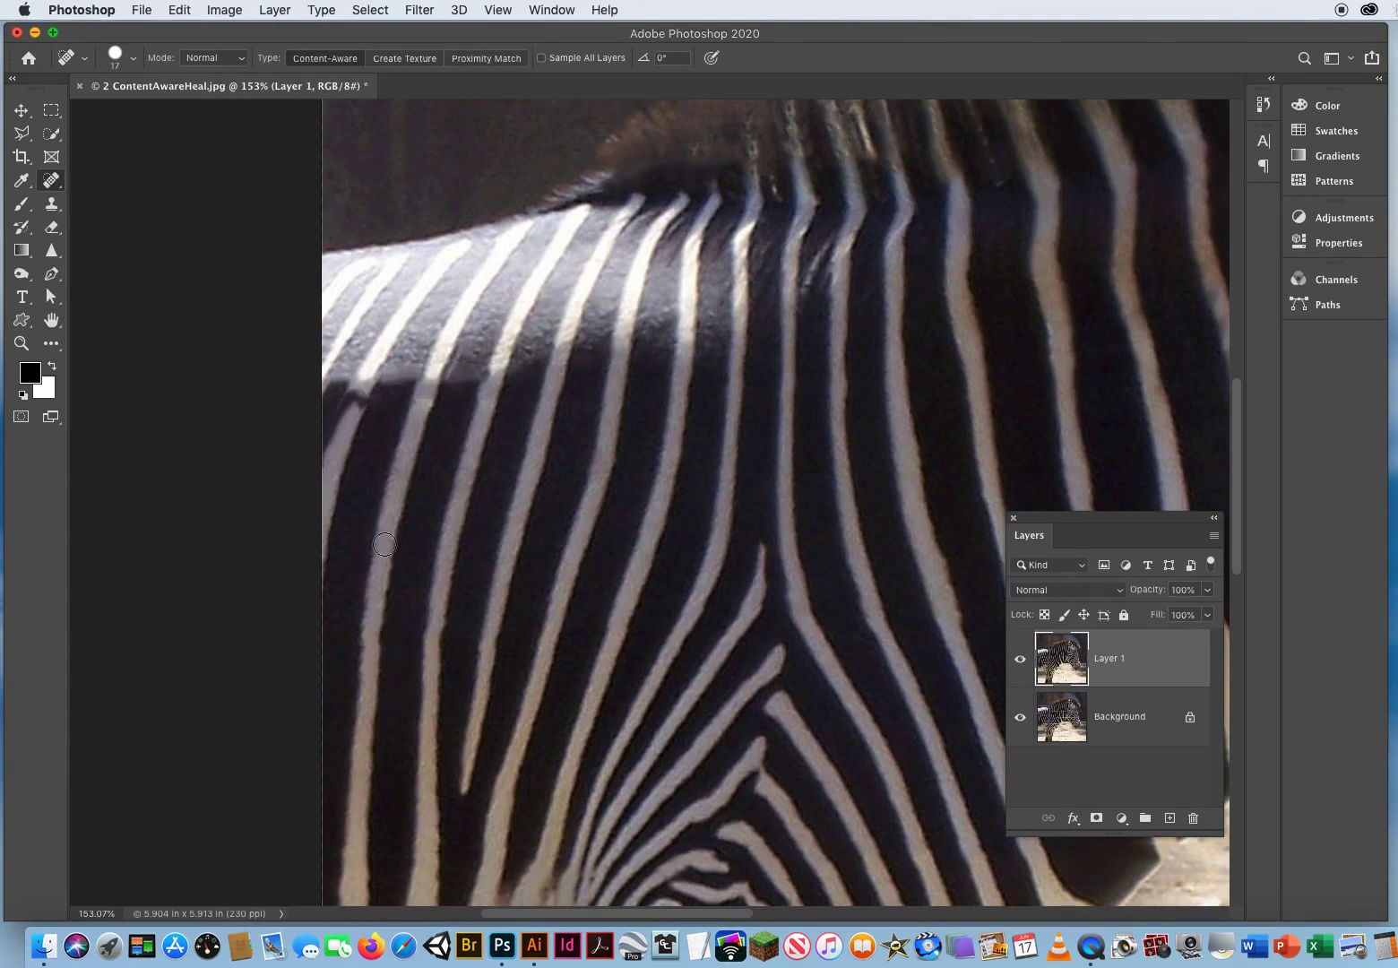
click(177, 11)
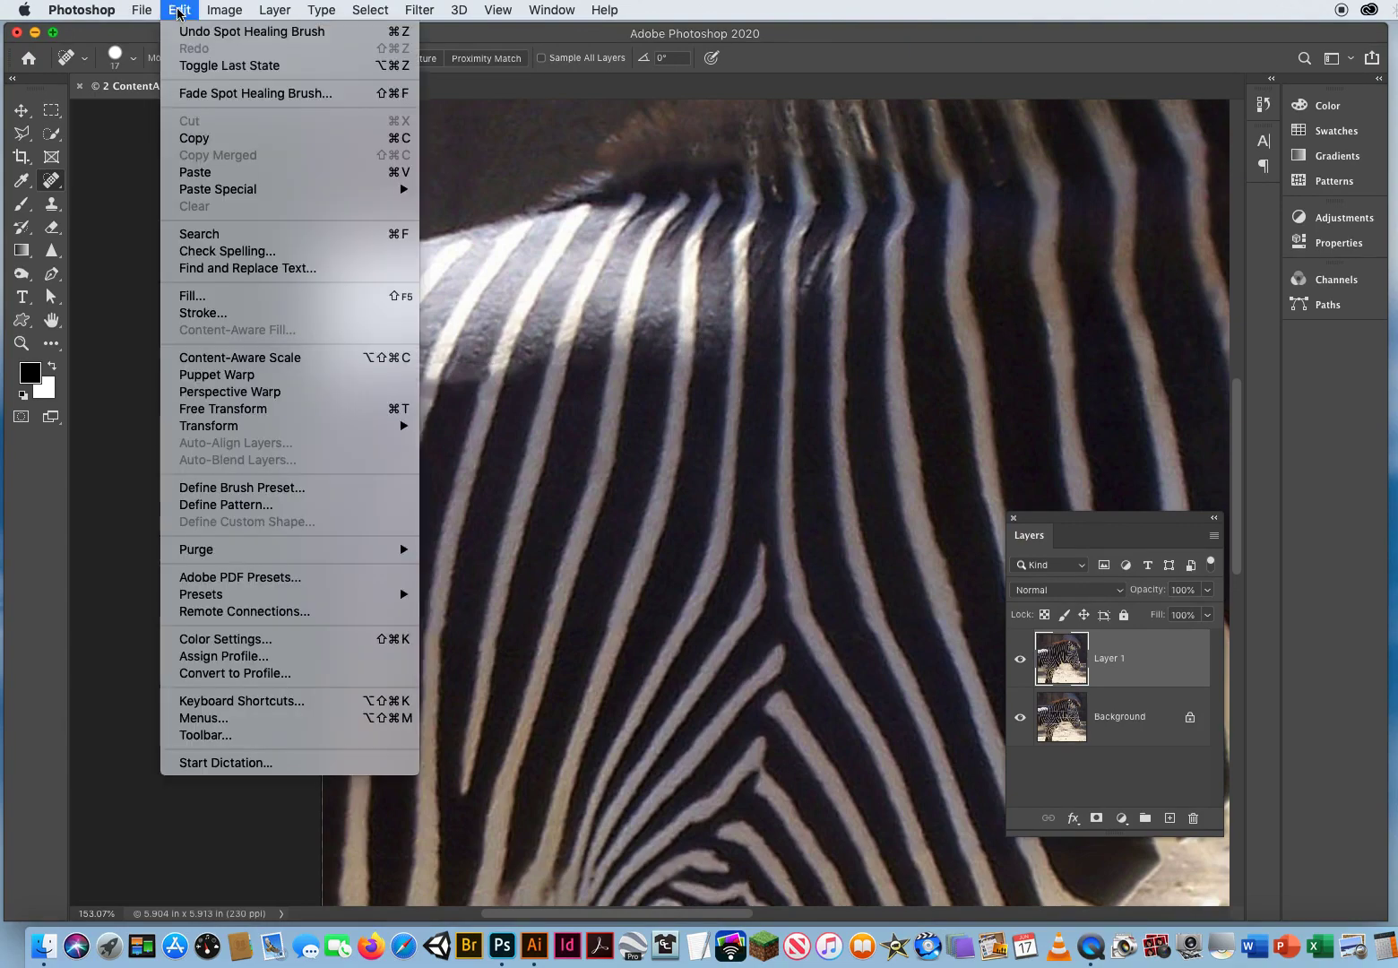
click(187, 28)
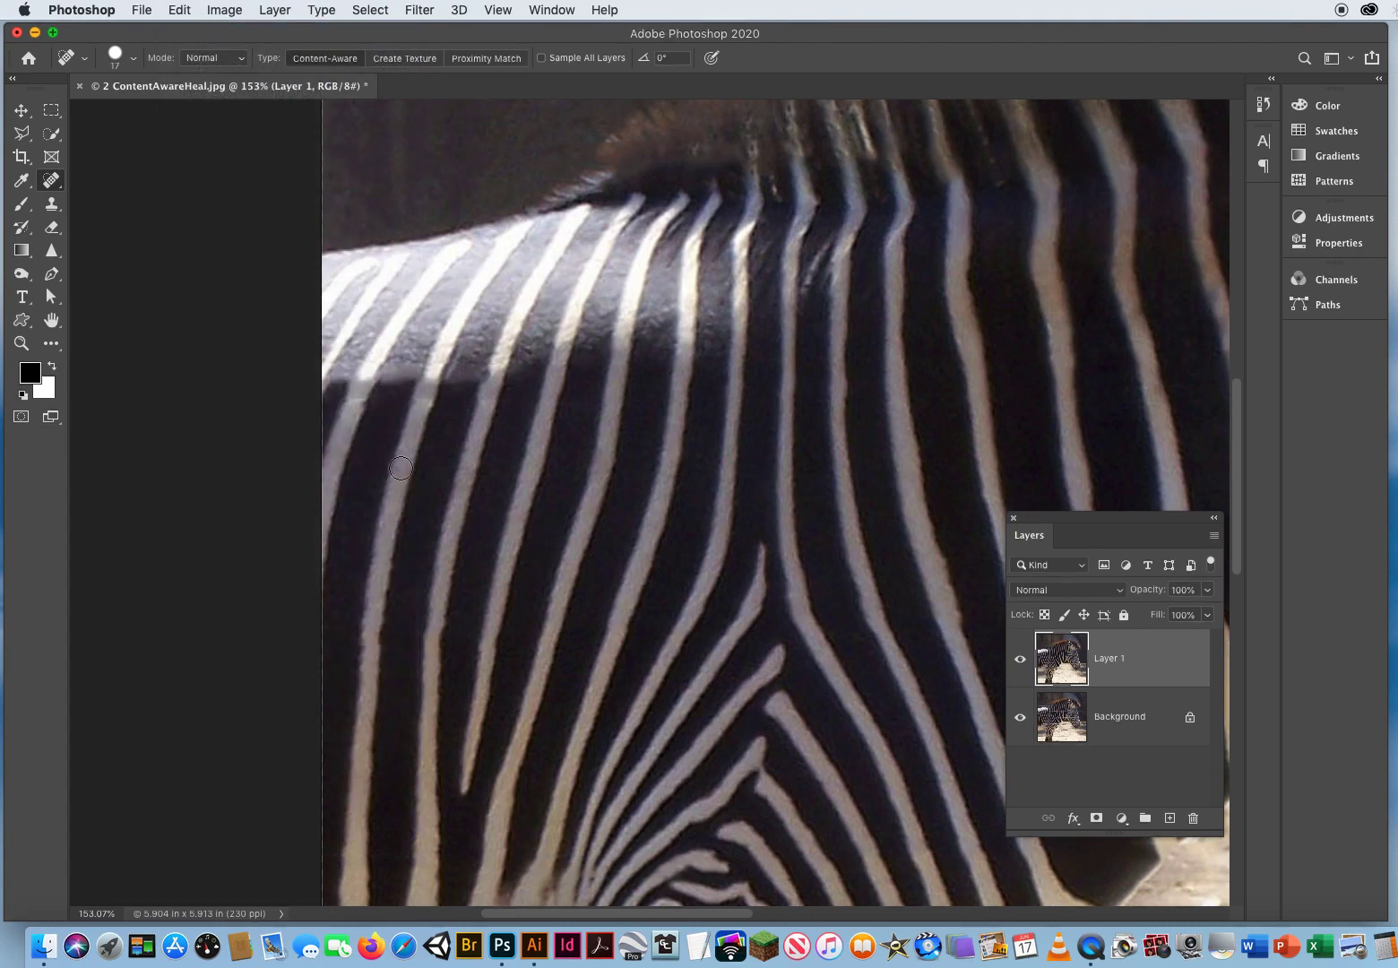
- Try to clone dark stripe over the shadow edge on the back with a size 36, 100% opacity Clone Stamp, and undo it
click(53, 205)
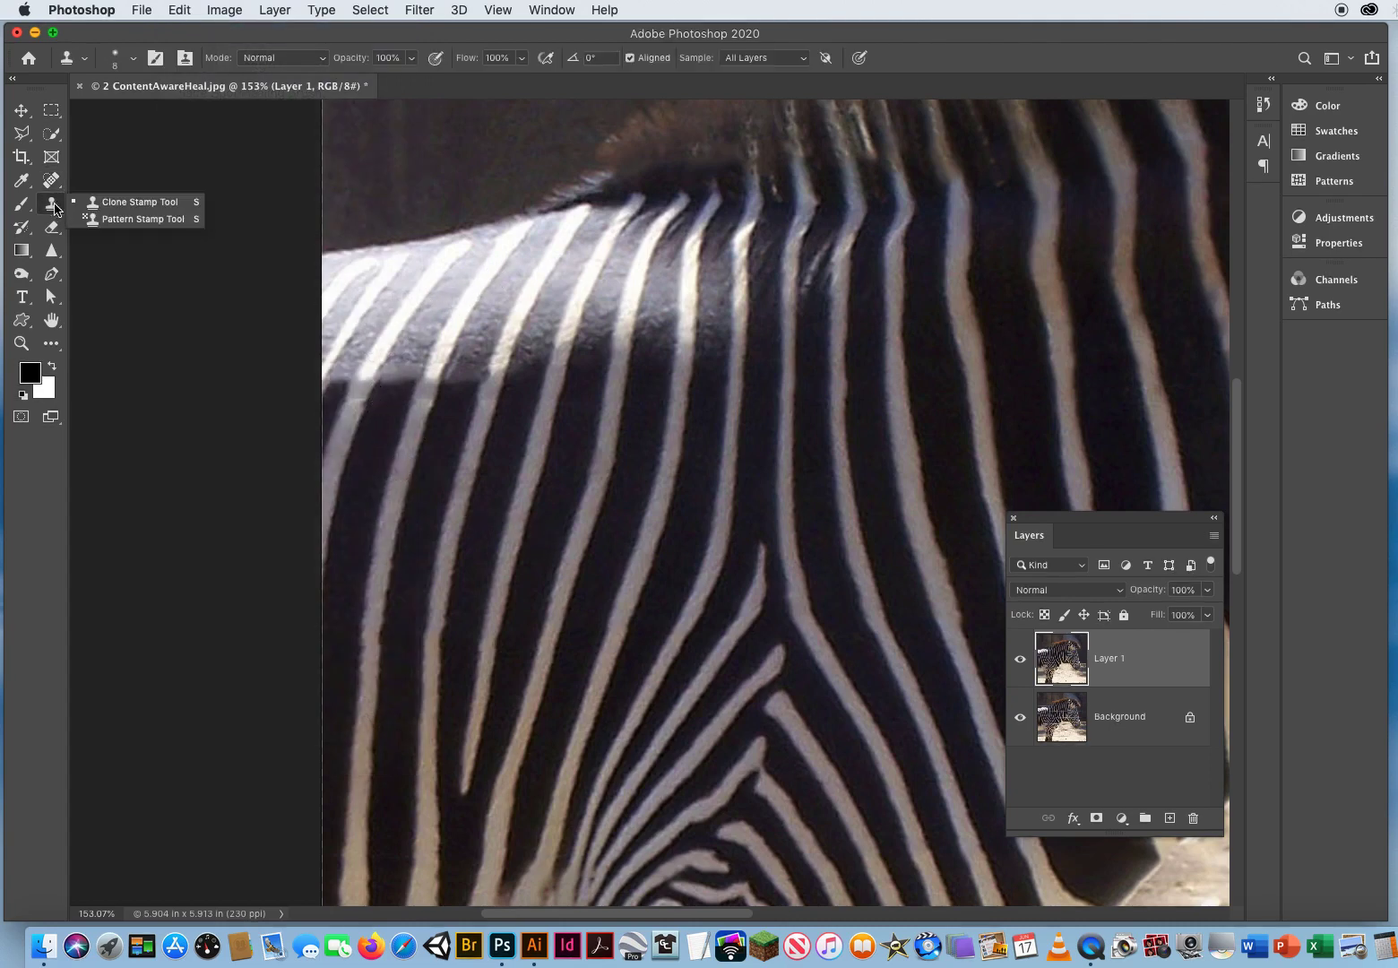
click(100, 203)
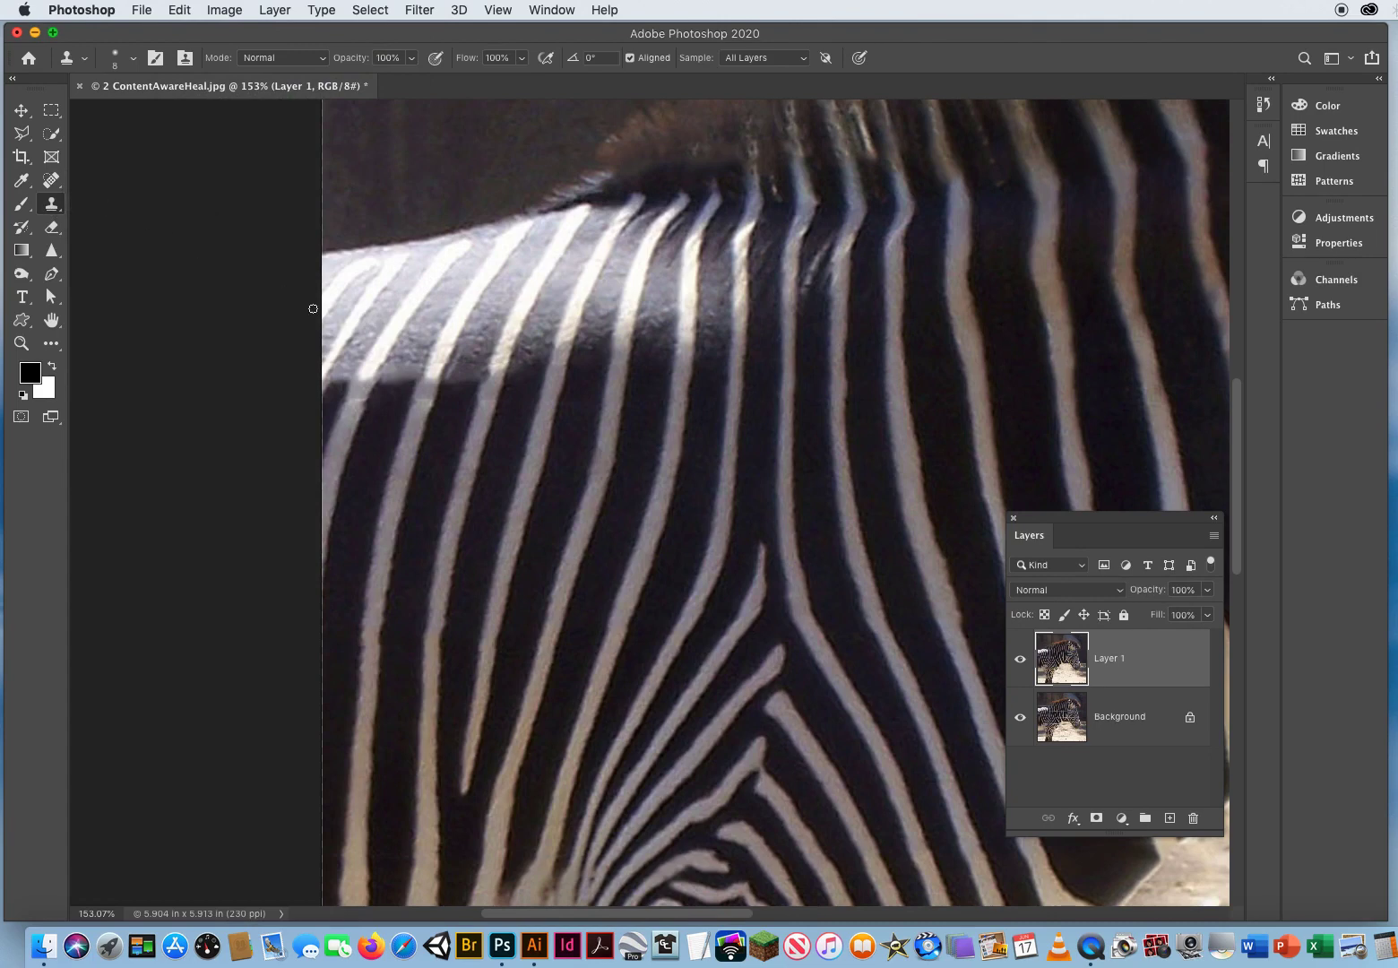
mouse_move(477, 423)
ctrl+alt+mouse_down()
mouse_move(461, 400)
mouse_move(468, 368)
mouse_move(507, 297)
ctrl+alt+mouse_up()
alt+click(440, 445)
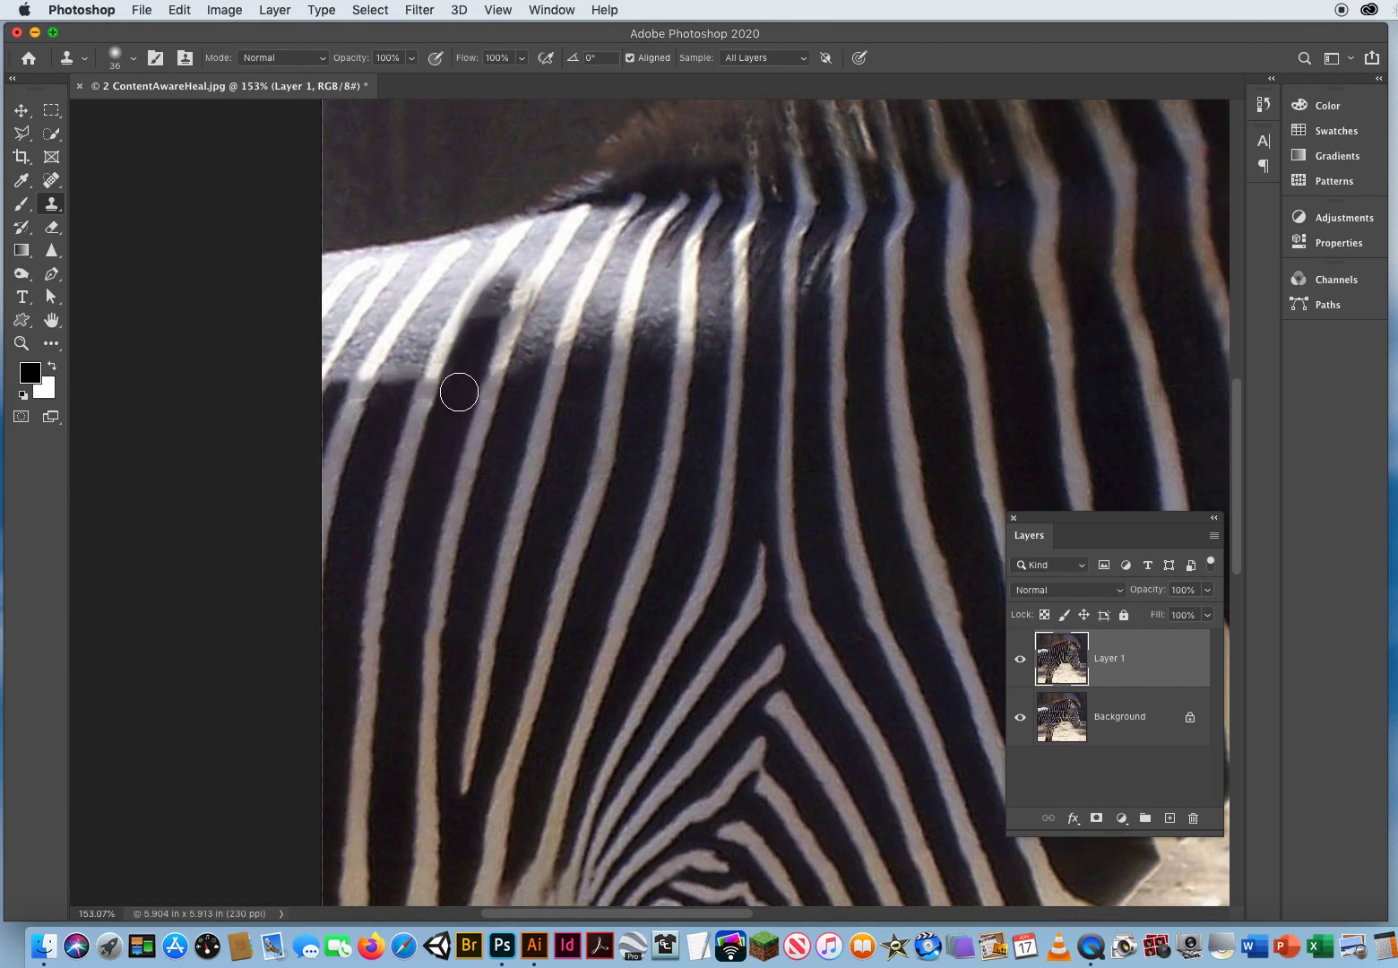
mouse_move(478, 334)
mouse_down()
mouse_move(561, 228)
mouse_move(579, 282)
mouse_up()
click(180, 10)
click(184, 33)
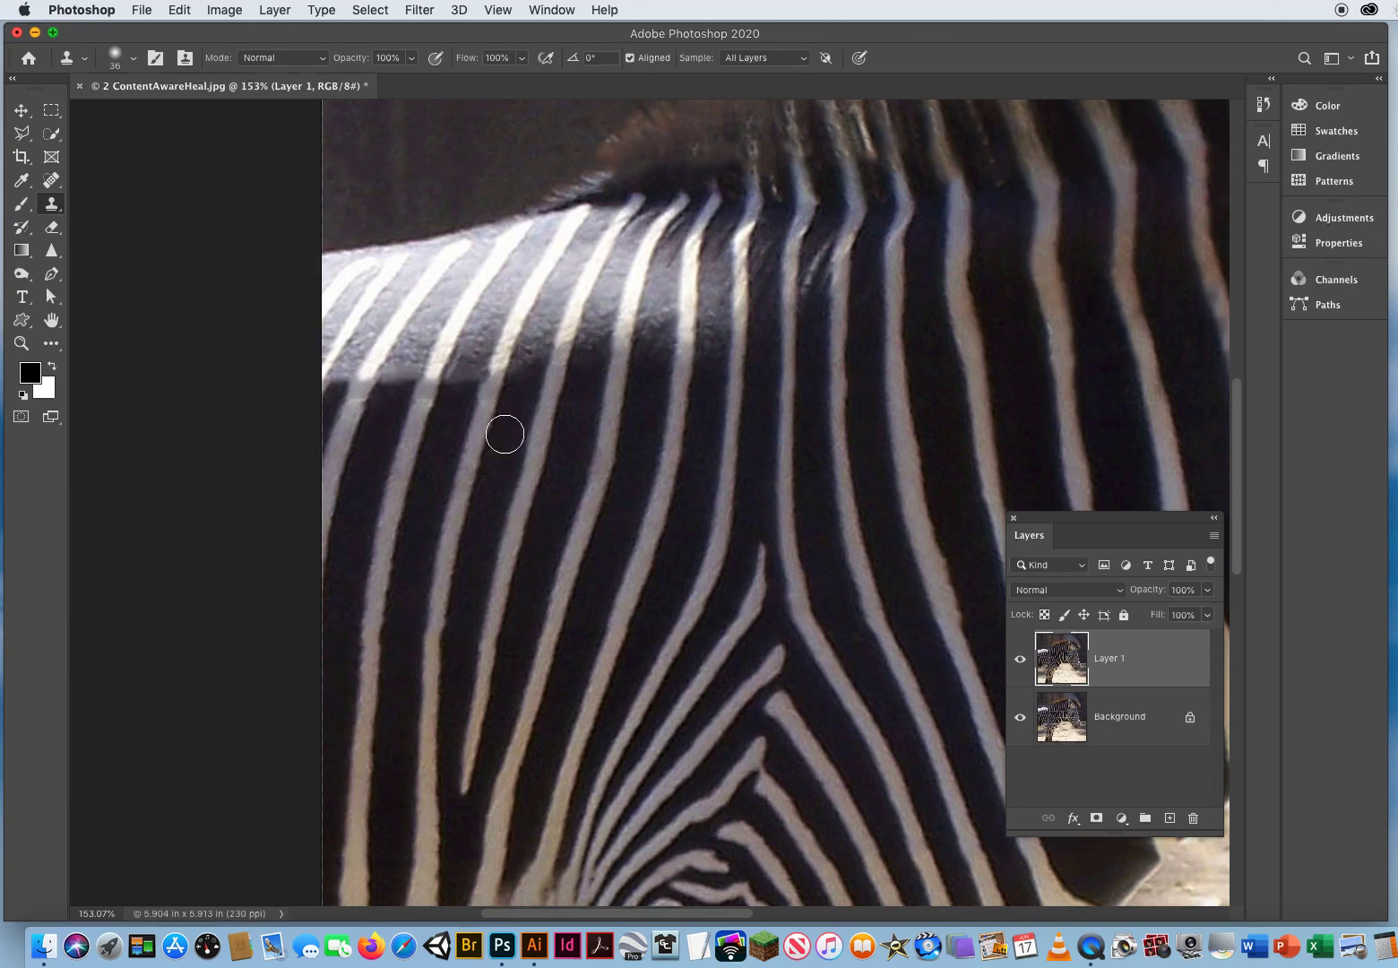
- Set the Clone Stamp's opacity to 21% and its brush size to 23
click(401, 58)
click(411, 60)
drag(418, 80, 378, 84)
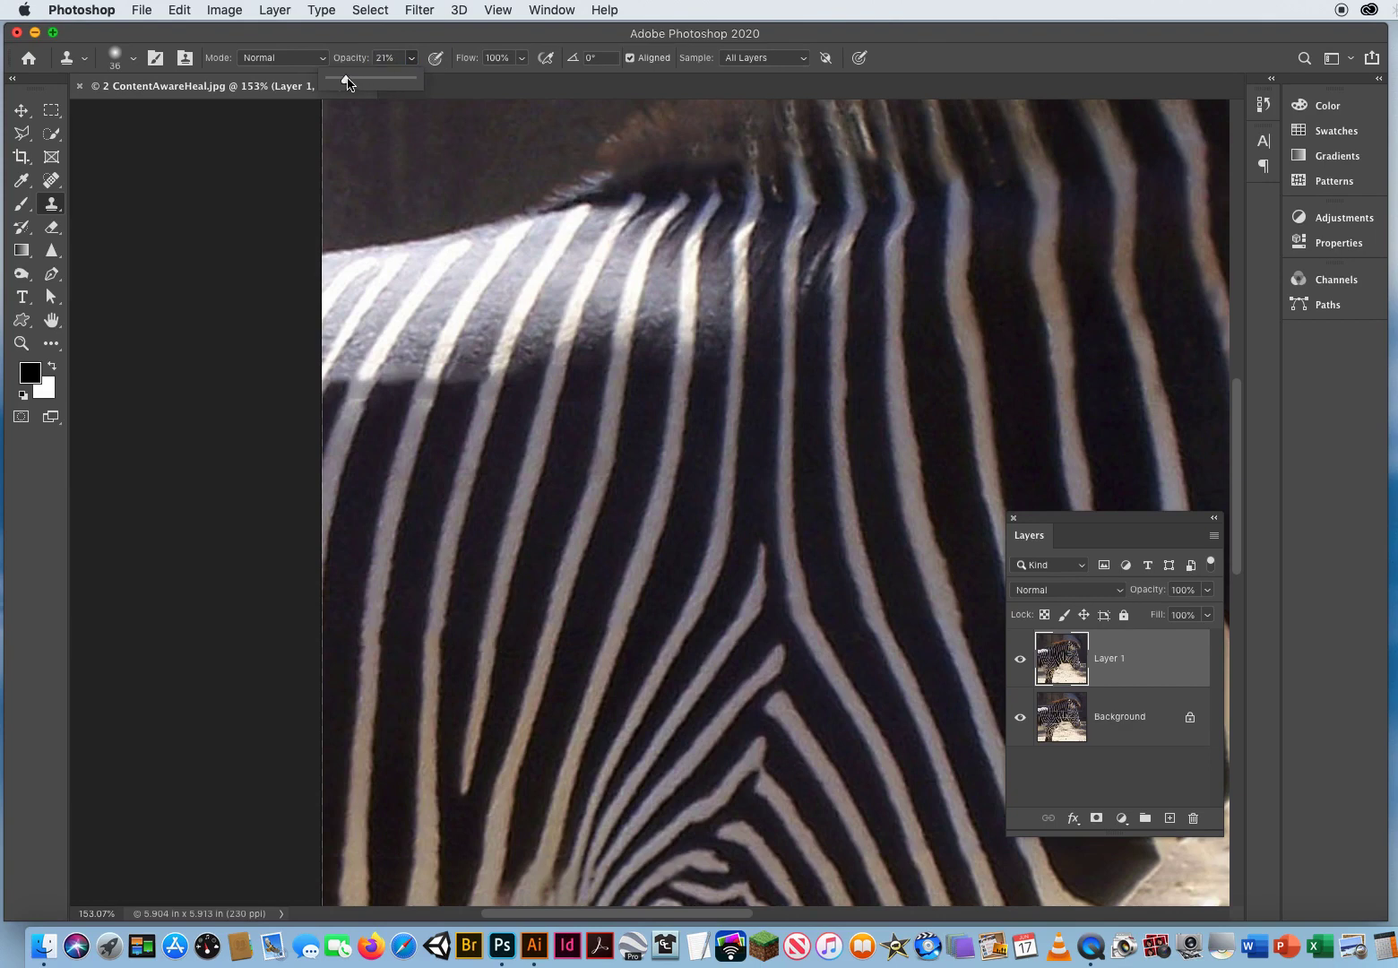
click(402, 44)
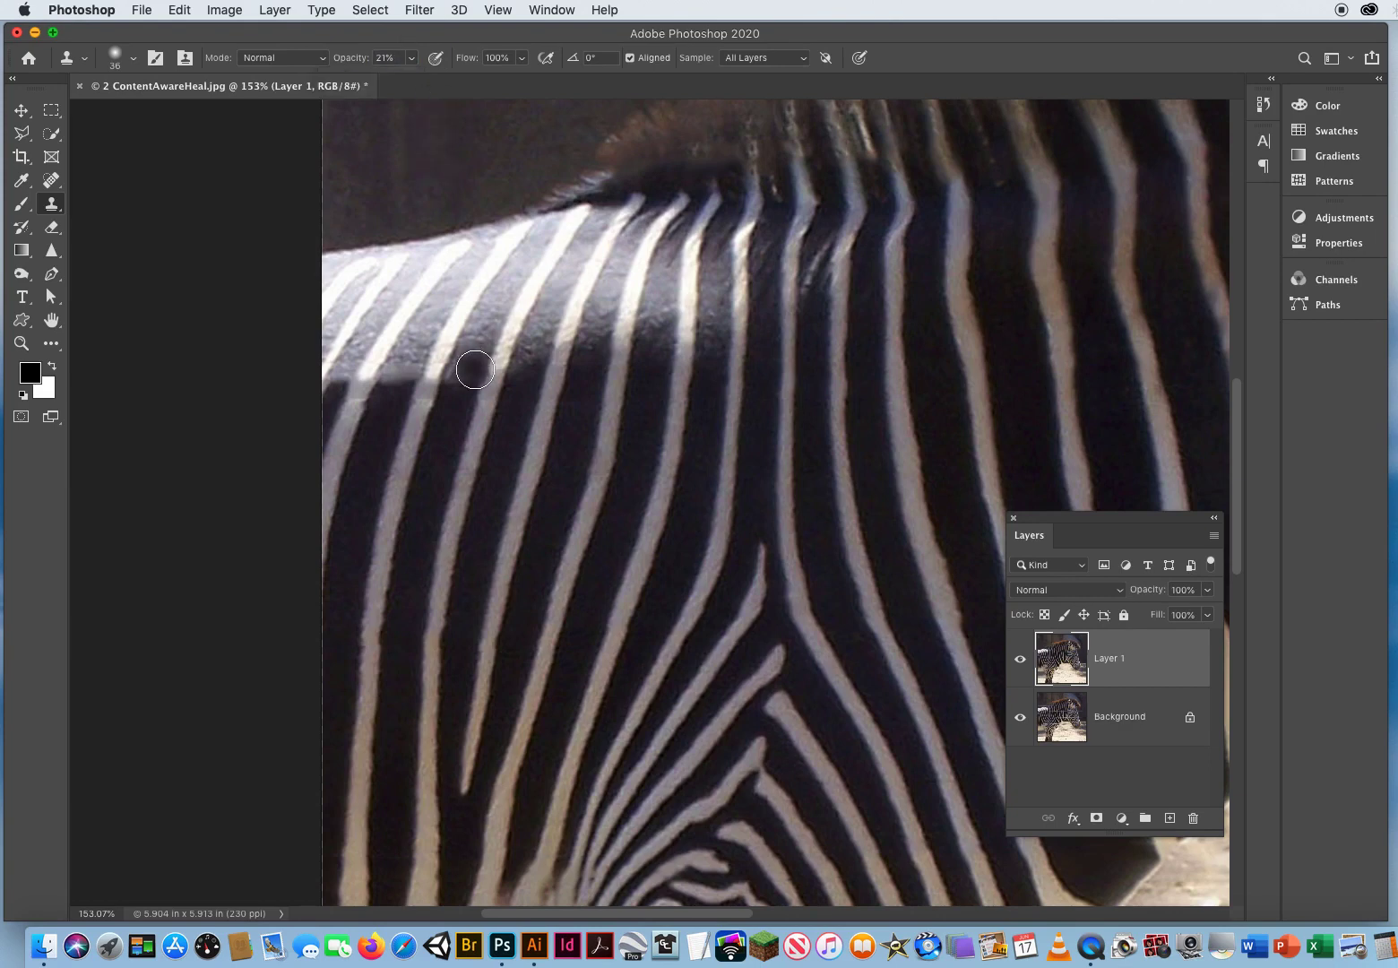
drag(471, 369, 466, 373)
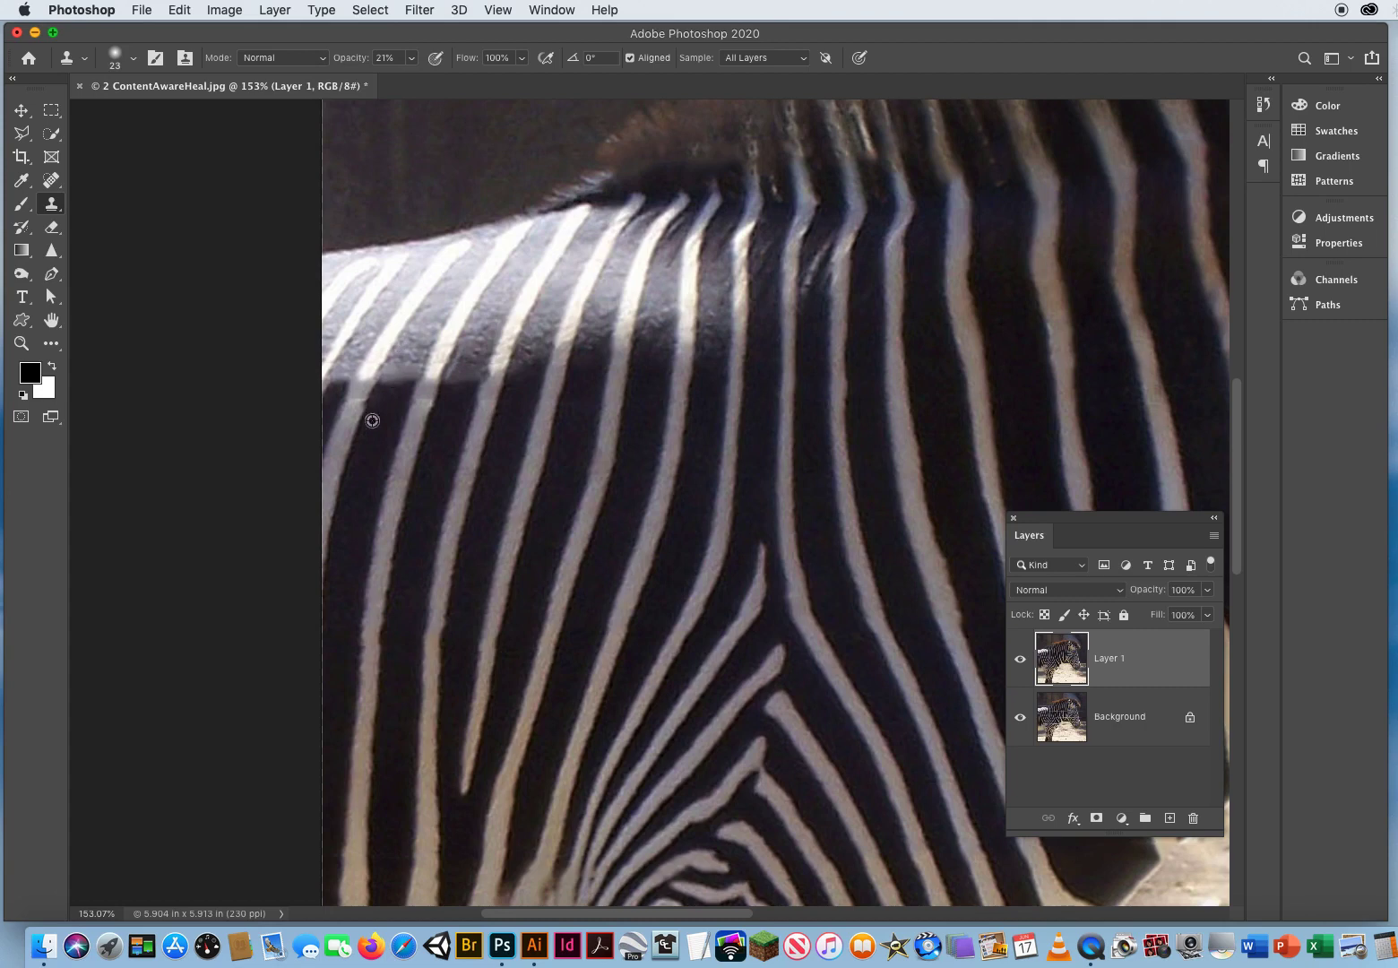
- Blend the hard shadow edge on the zebra's back by cloning the dark stripe areas below it with the size 23, 21% Clone Stamp
alt+click(414, 348)
alt+click(373, 435)
mouse_move(381, 406)
mouse_down()
mouse_move(416, 344)
mouse_move(422, 358)
mouse_up()
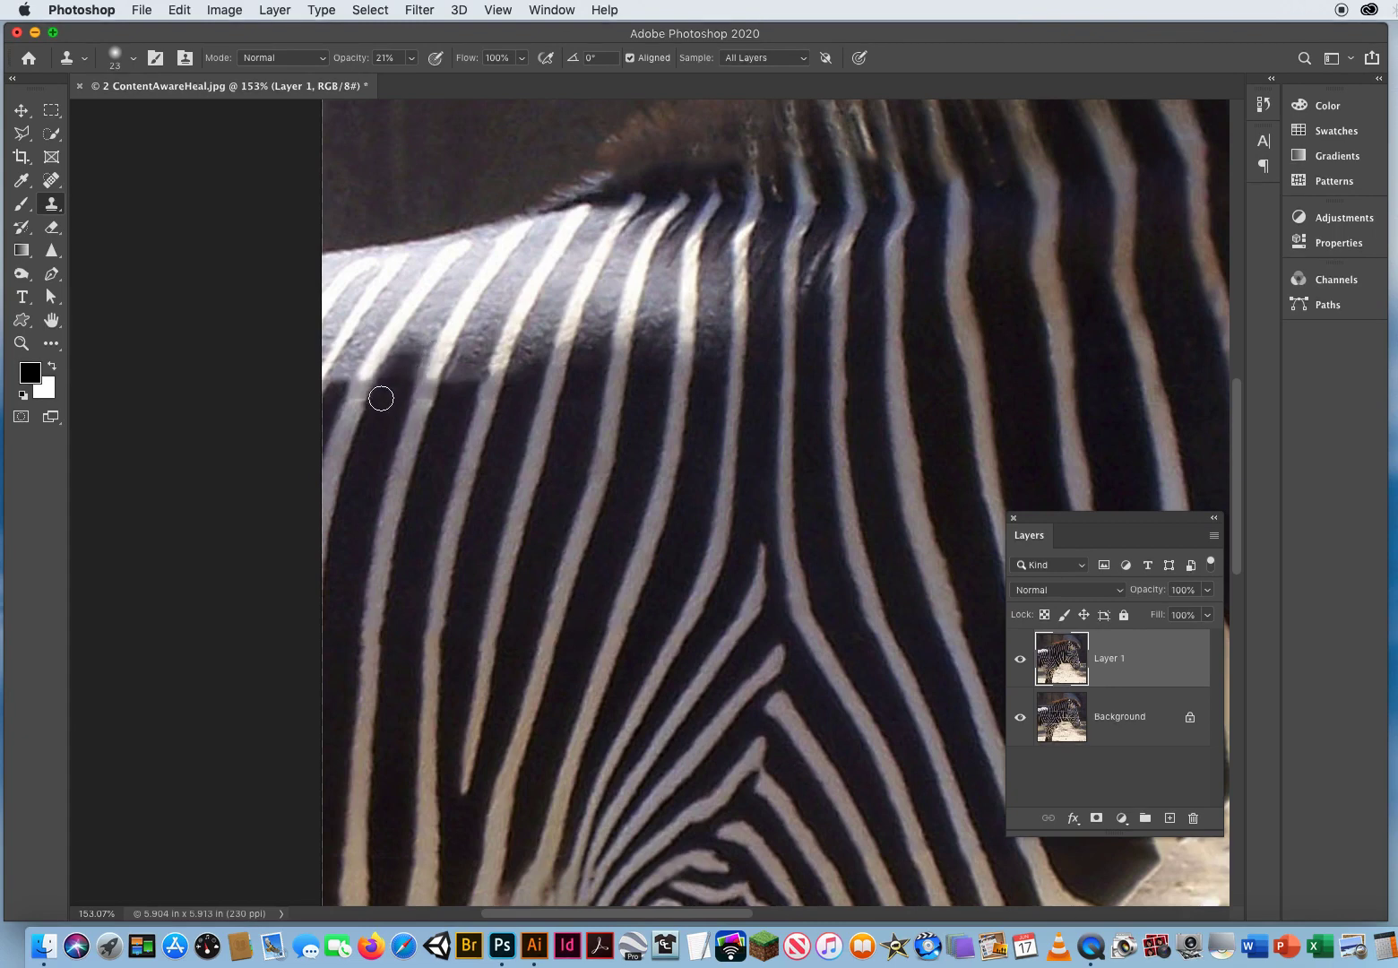
mouse_move(395, 368)
mouse_down()
mouse_move(447, 281)
mouse_move(376, 424)
mouse_move(443, 322)
mouse_move(375, 434)
mouse_move(435, 338)
mouse_move(371, 445)
mouse_move(404, 364)
mouse_move(387, 411)
mouse_move(388, 373)
mouse_move(470, 345)
mouse_up()
mouse_move(450, 409)
mouse_down()
mouse_move(491, 350)
mouse_move(450, 396)
mouse_move(464, 355)
mouse_move(540, 408)
mouse_move(512, 441)
mouse_move(535, 344)
mouse_move(533, 357)
mouse_up()
alt+click(381, 436)
drag(354, 361, 315, 442)
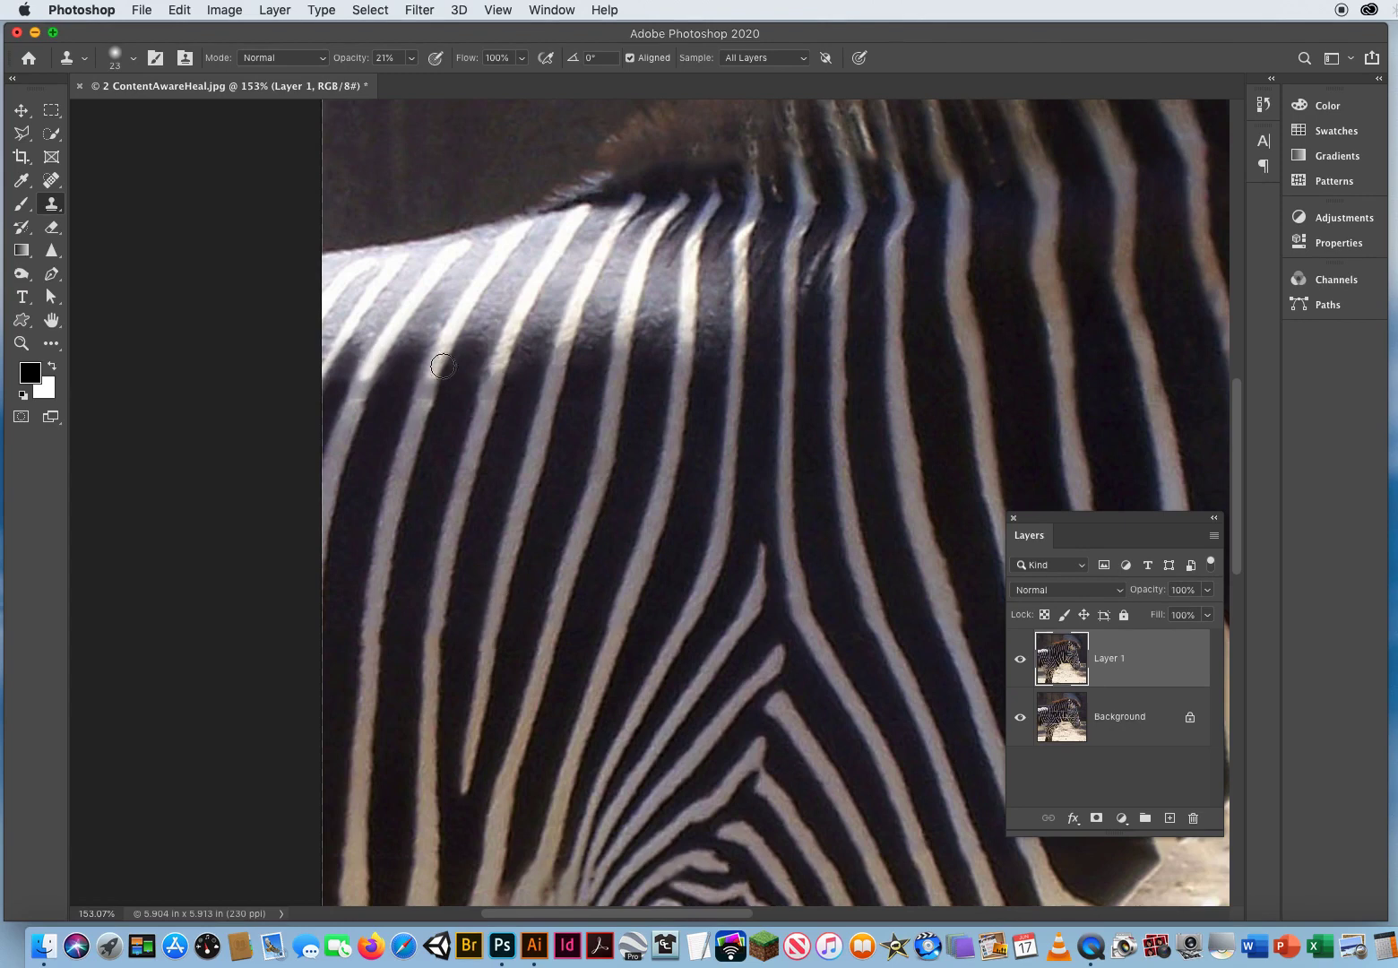
- Soften the remaining light-to-dark transition across the back stripes with a size 32 Clone Stamp at 21% opacity
mouse_move(437, 327)
mouse_down()
mouse_move(411, 347)
mouse_move(380, 408)
mouse_move(433, 305)
mouse_move(392, 390)
mouse_up()
alt+click(446, 290)
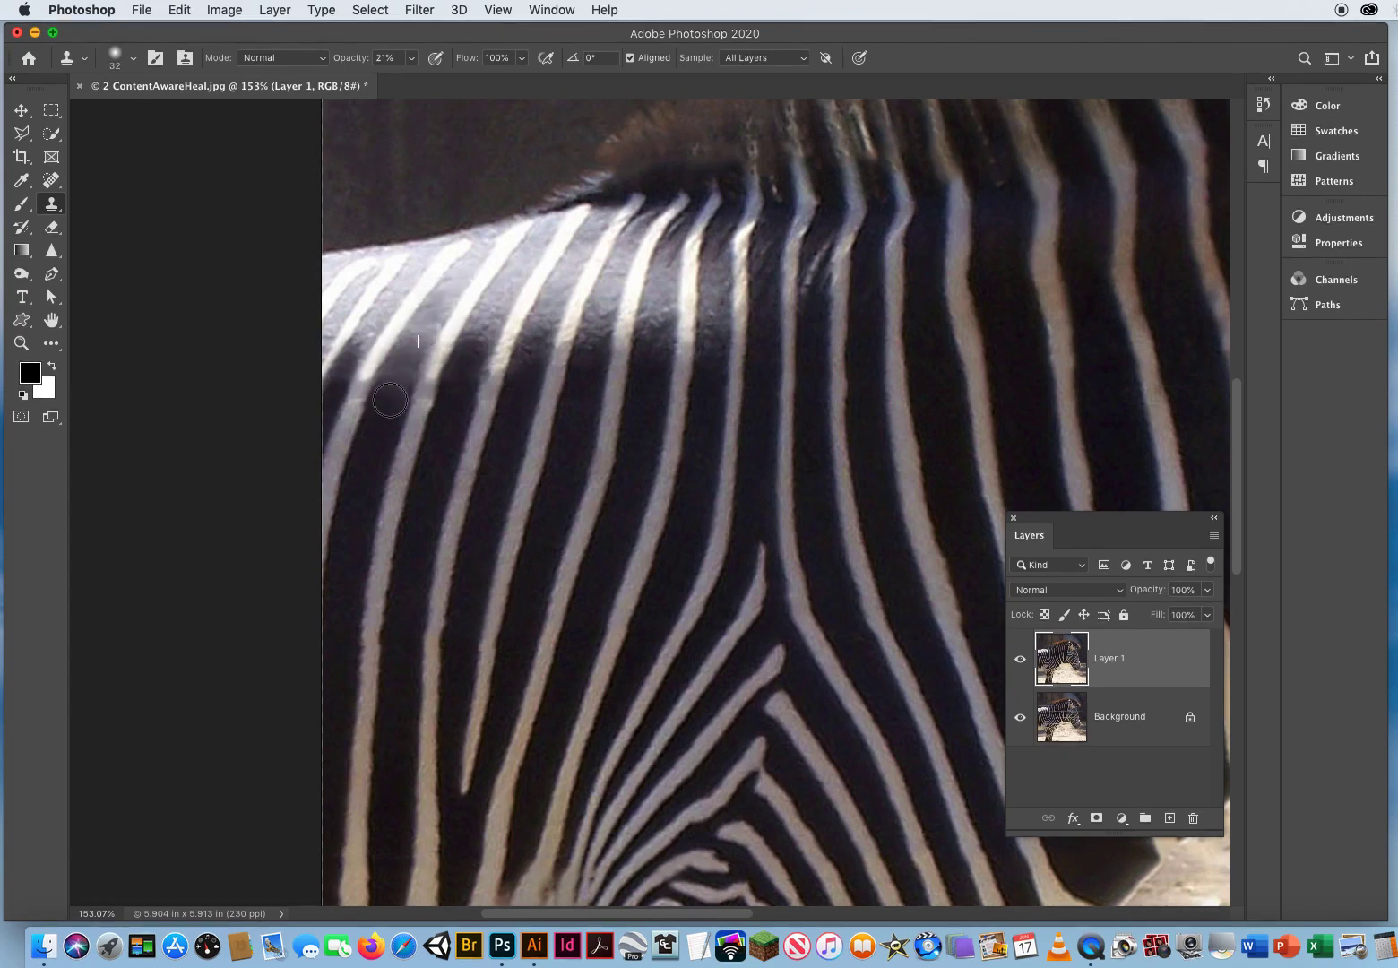
mouse_move(485, 317)
mouse_down()
mouse_move(451, 394)
mouse_move(406, 353)
mouse_up()
mouse_move(446, 428)
mouse_down()
mouse_move(472, 354)
mouse_move(461, 380)
mouse_move(548, 318)
mouse_up()
alt+click(510, 437)
drag(473, 349, 515, 303)
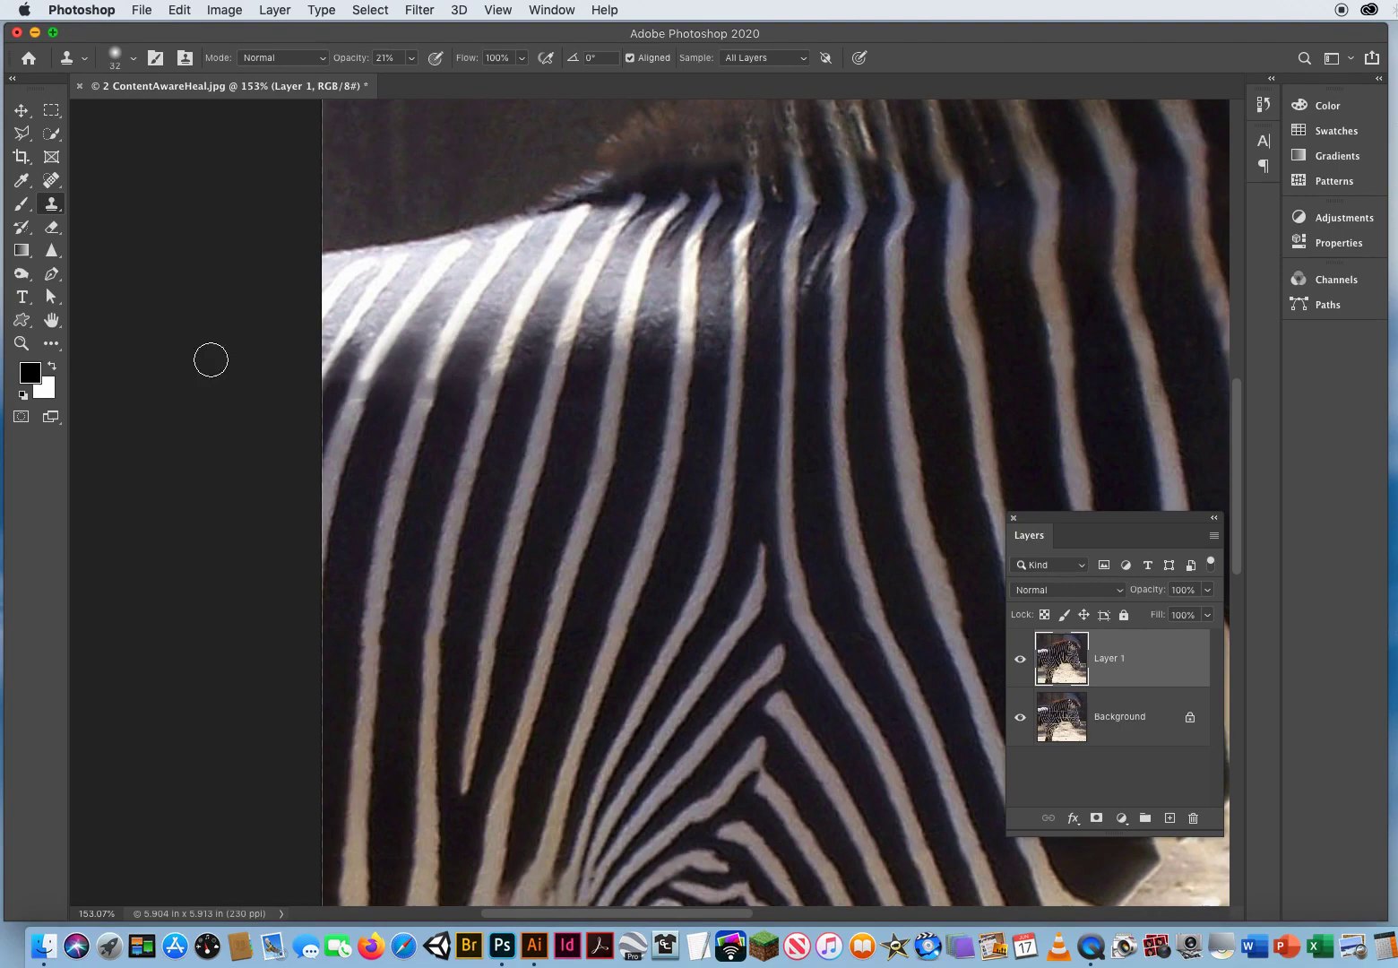
- Smooth the abrupt breaks in the white back stripes at the shadow edge with a size 17 Clone Stamp at 21% opacity
click(22, 342)
drag(584, 415, 479, 403)
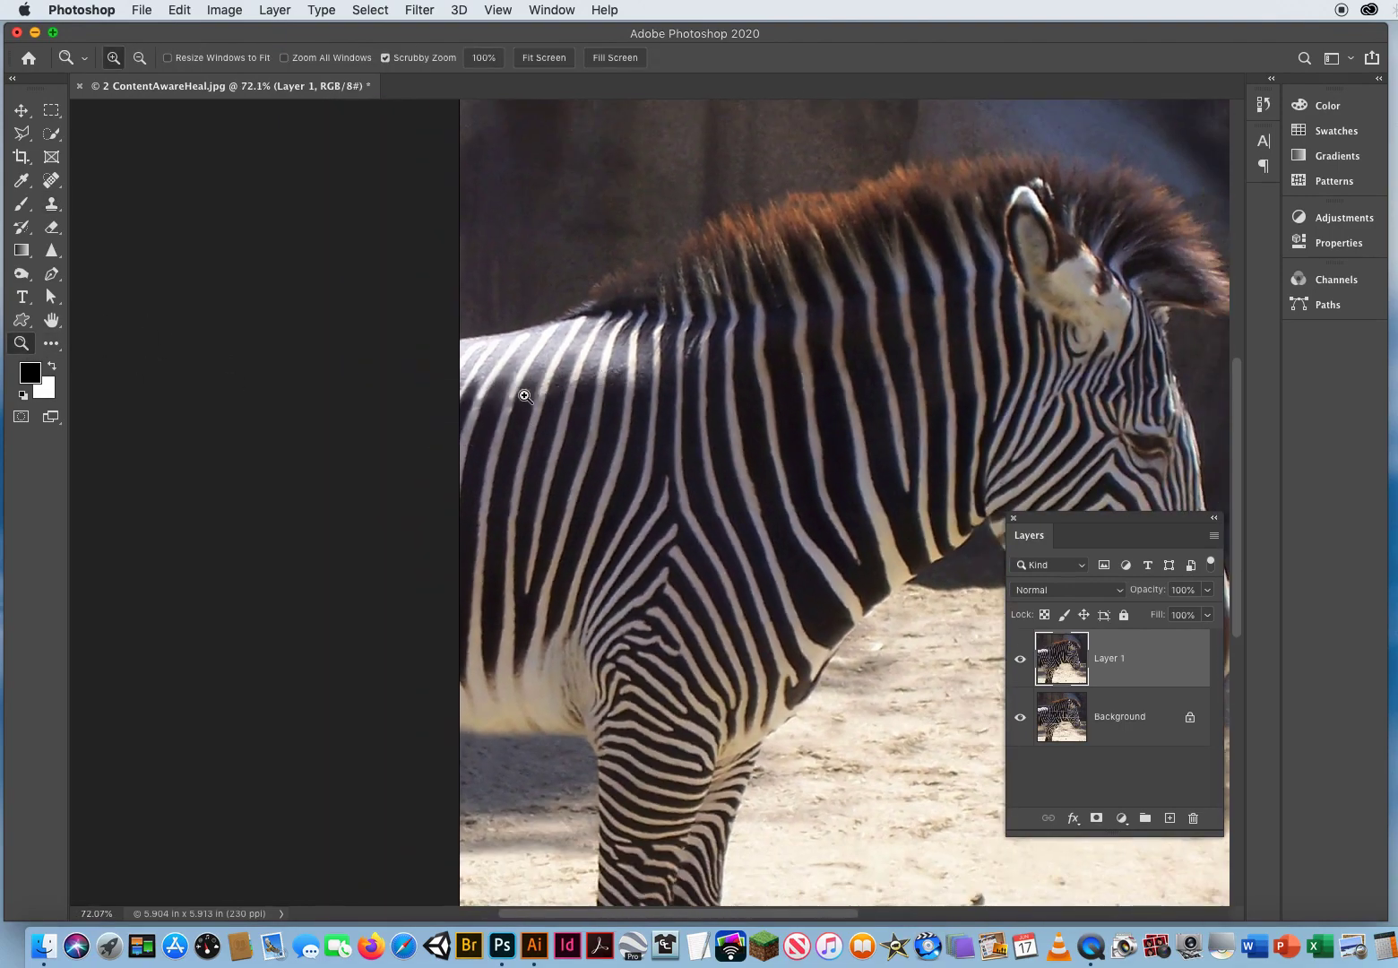
drag(527, 403, 499, 425)
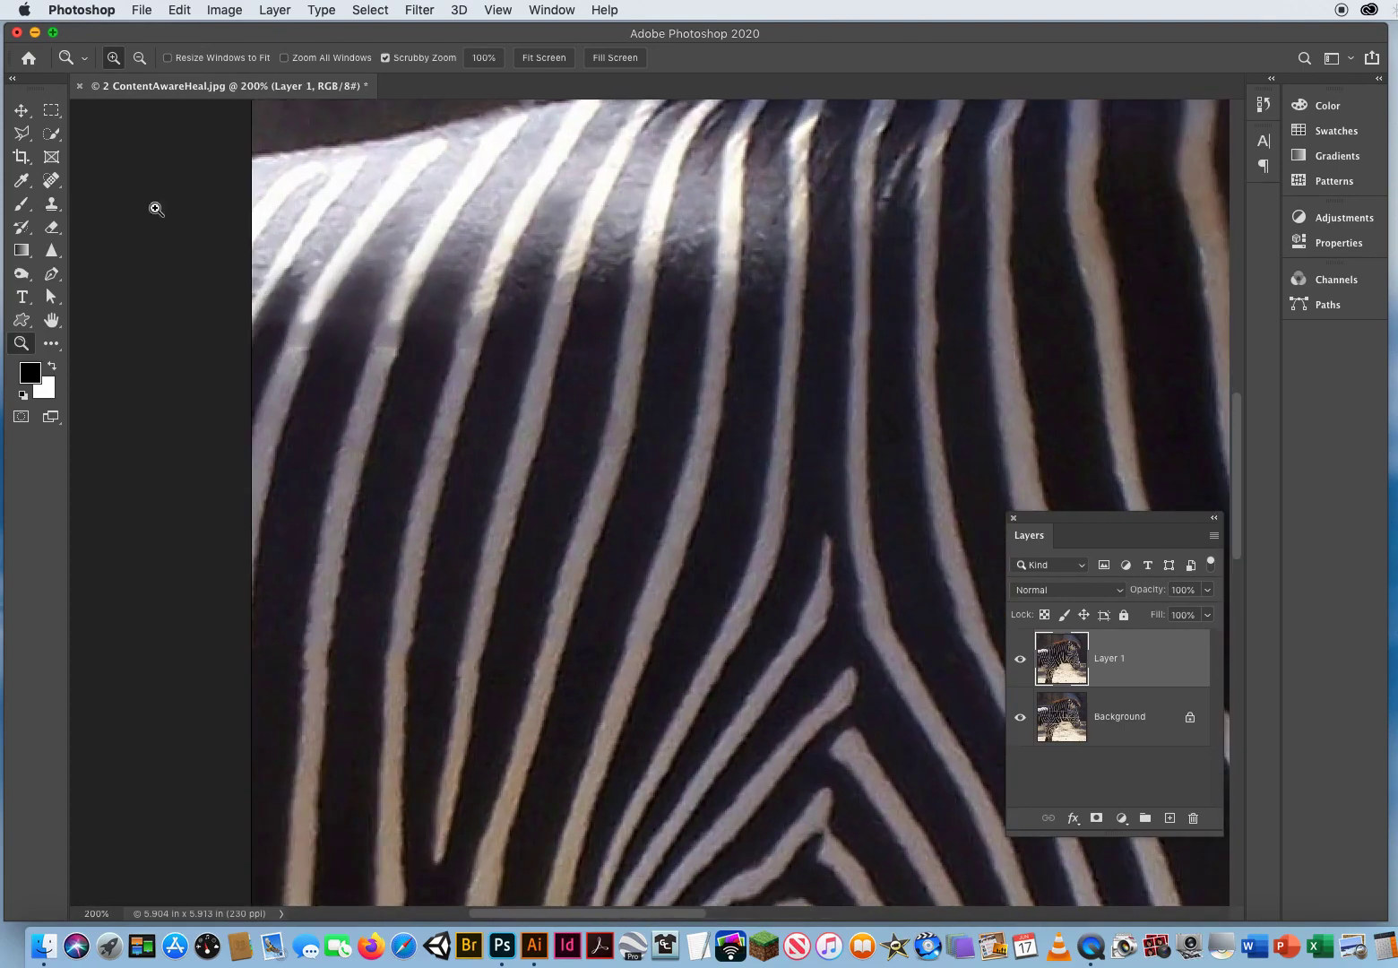
click(51, 204)
mouse_move(405, 405)
mouse_down()
mouse_move(421, 405)
mouse_move(407, 411)
mouse_up()
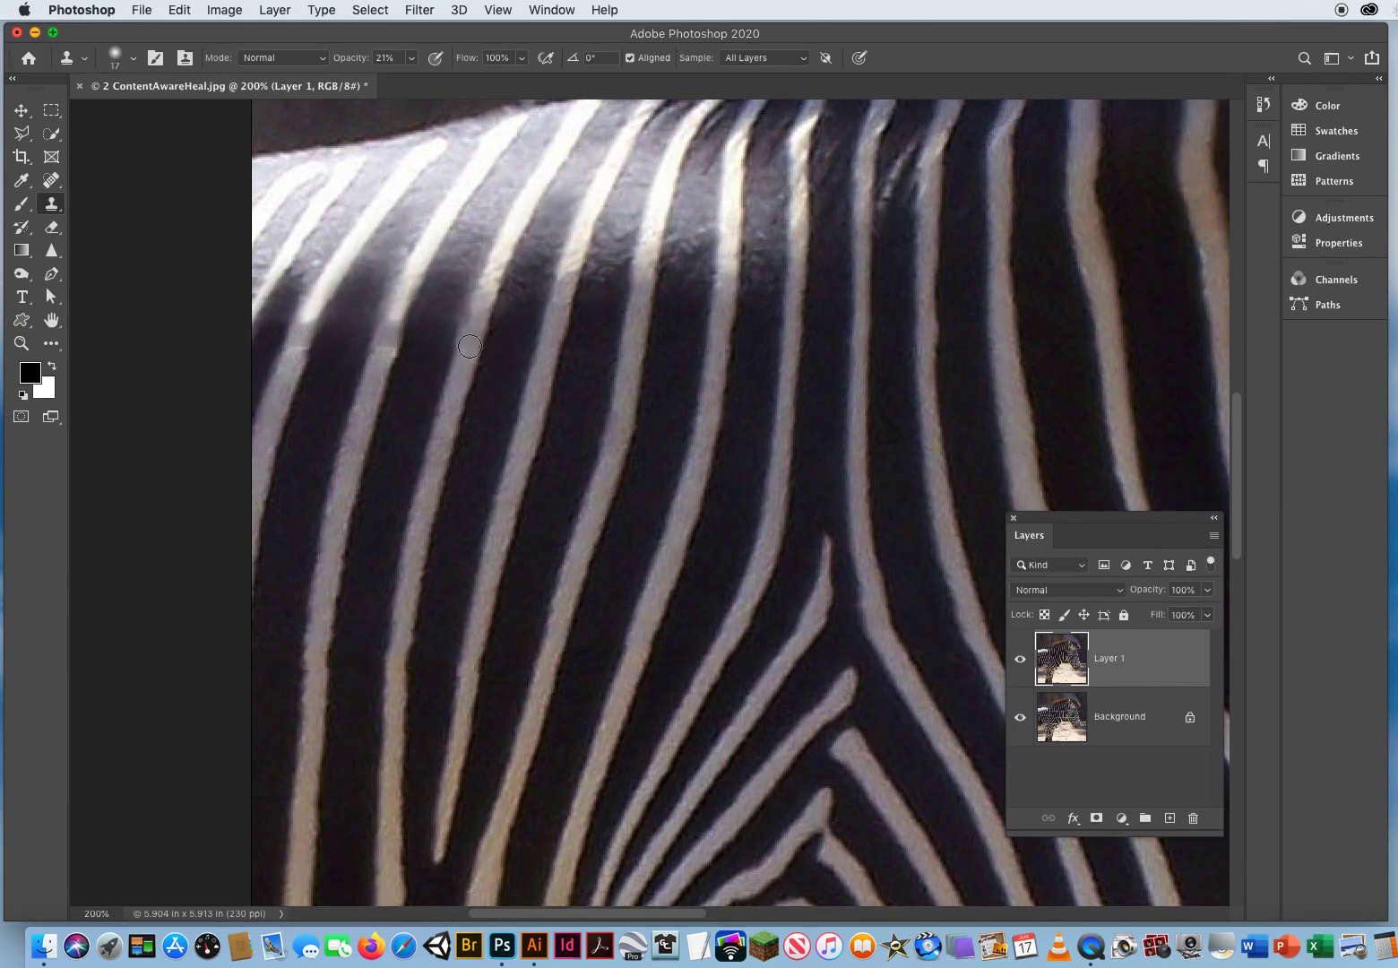
alt+click(362, 410)
mouse_move(384, 360)
mouse_down()
mouse_move(405, 291)
mouse_move(380, 366)
mouse_move(290, 367)
mouse_move(308, 312)
mouse_move(345, 283)
mouse_up()
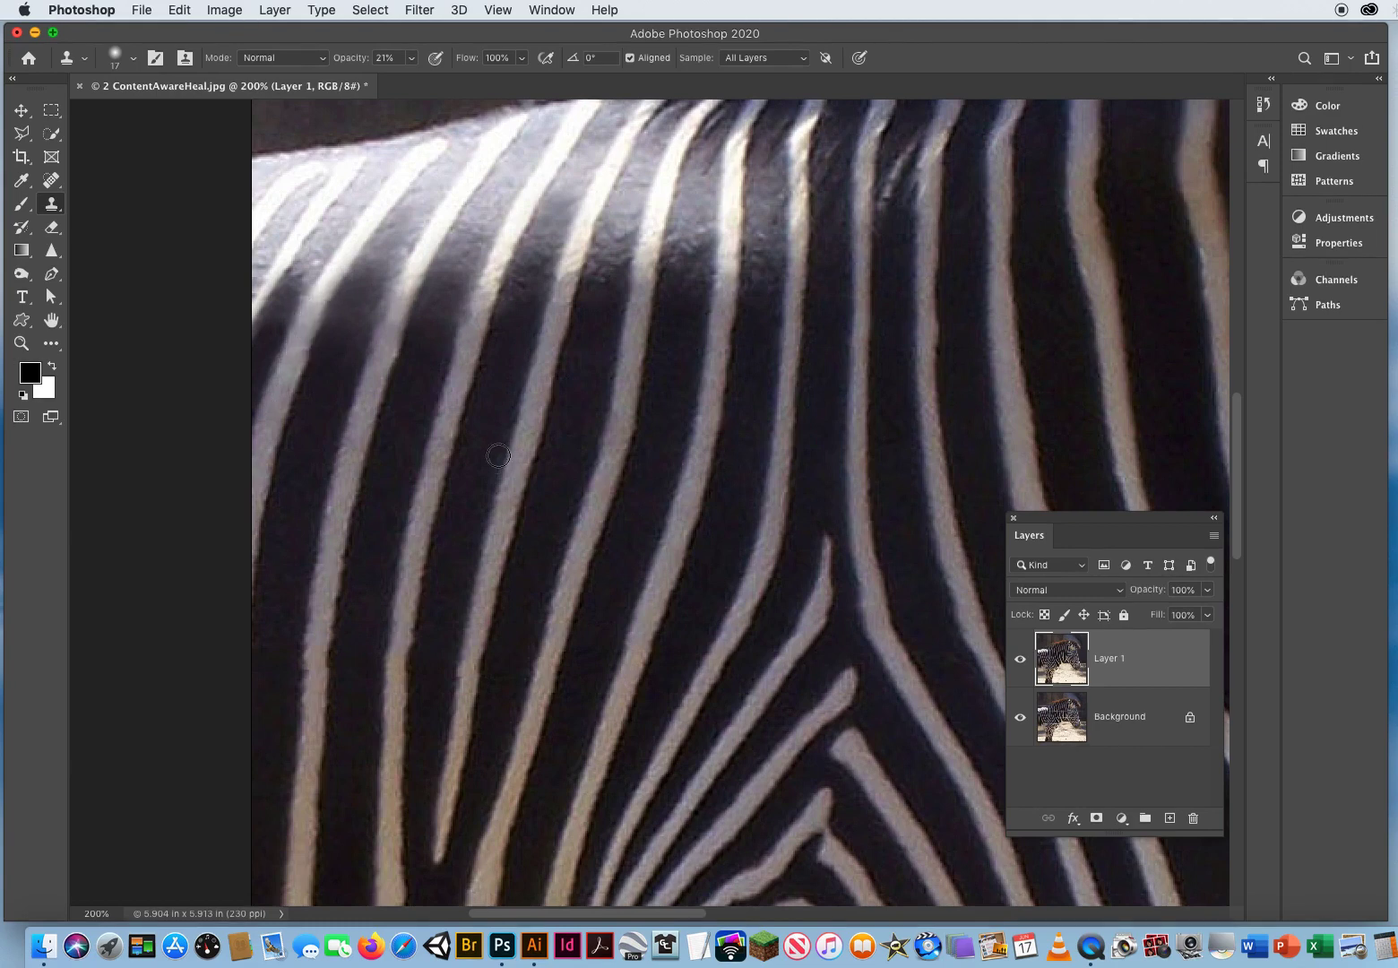
click(301, 348)
mouse_move(484, 291)
mouse_down()
mouse_move(469, 341)
mouse_move(488, 289)
mouse_up()
- Review the whole photo and set the Levels input values of the retouched layer to 16, 1.14 and 241
click(22, 343)
drag(573, 405, 502, 403)
drag(765, 334, 475, 370)
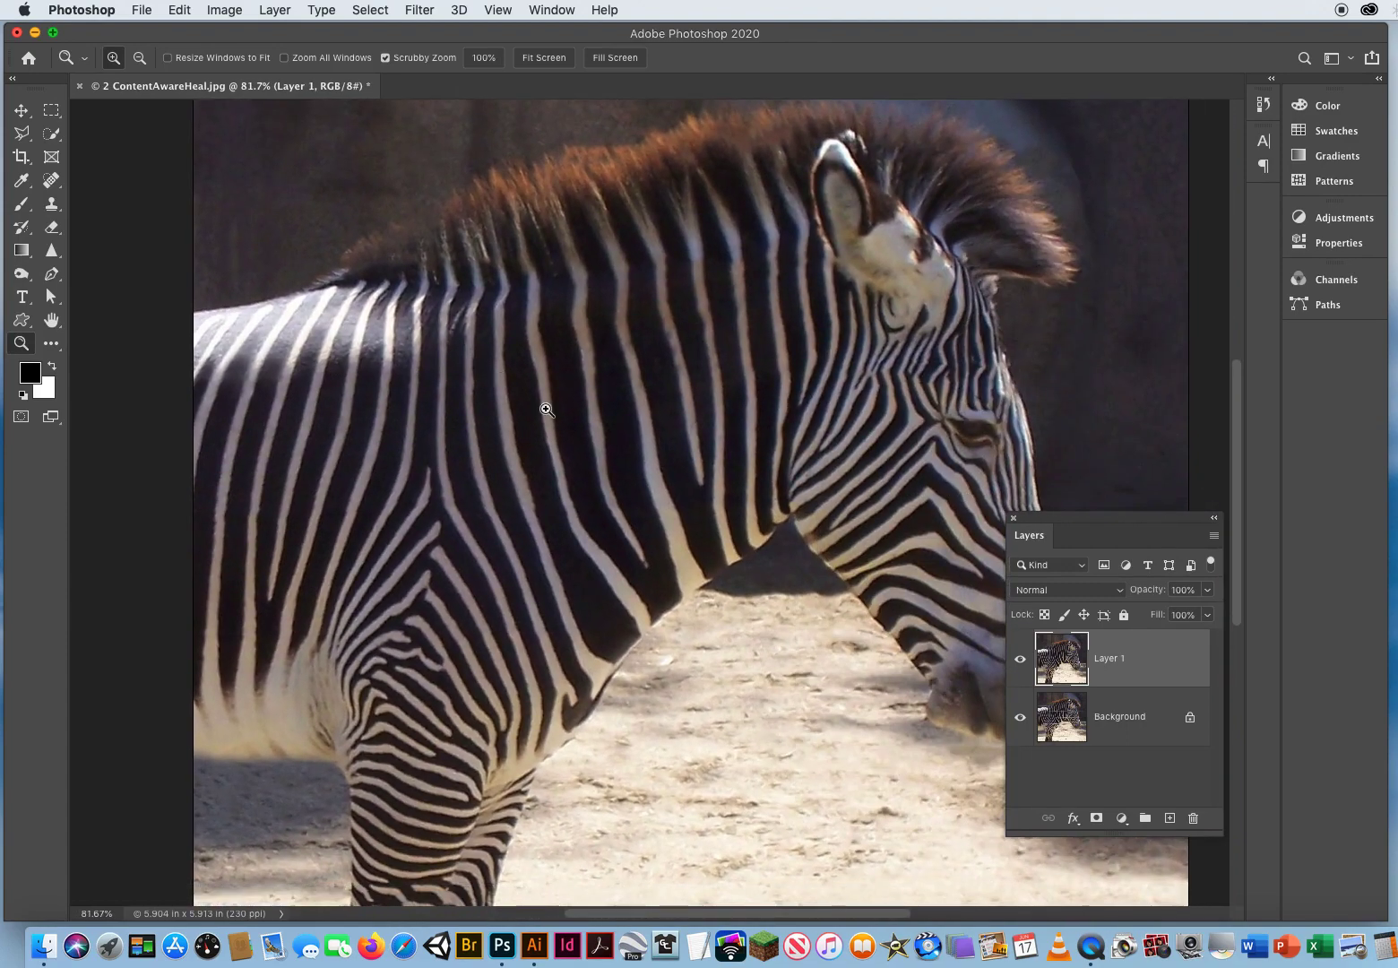
drag(546, 405, 521, 405)
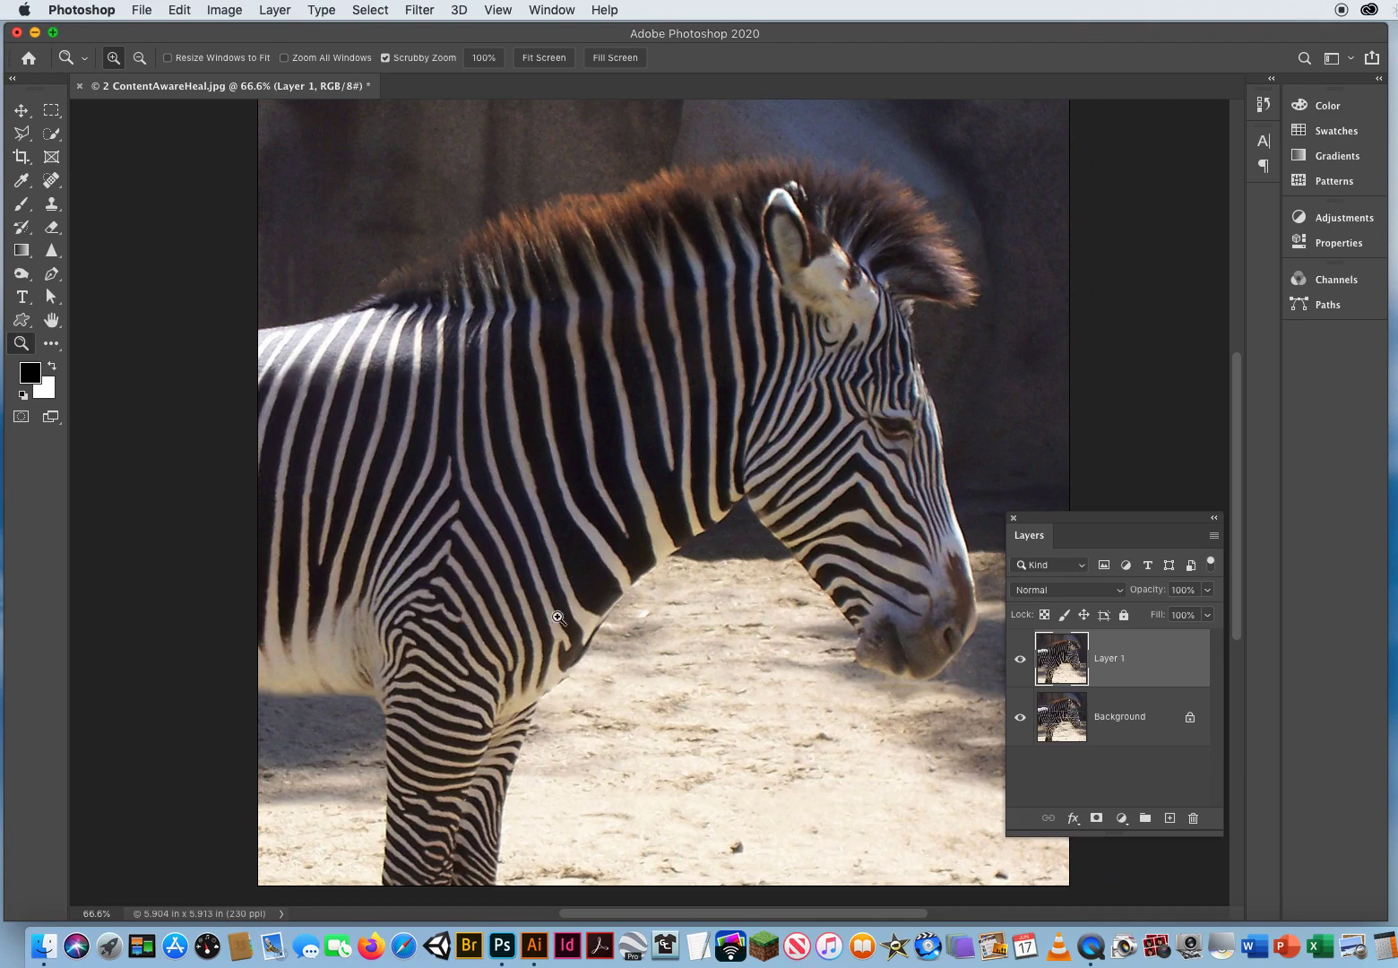
drag(554, 610, 535, 609)
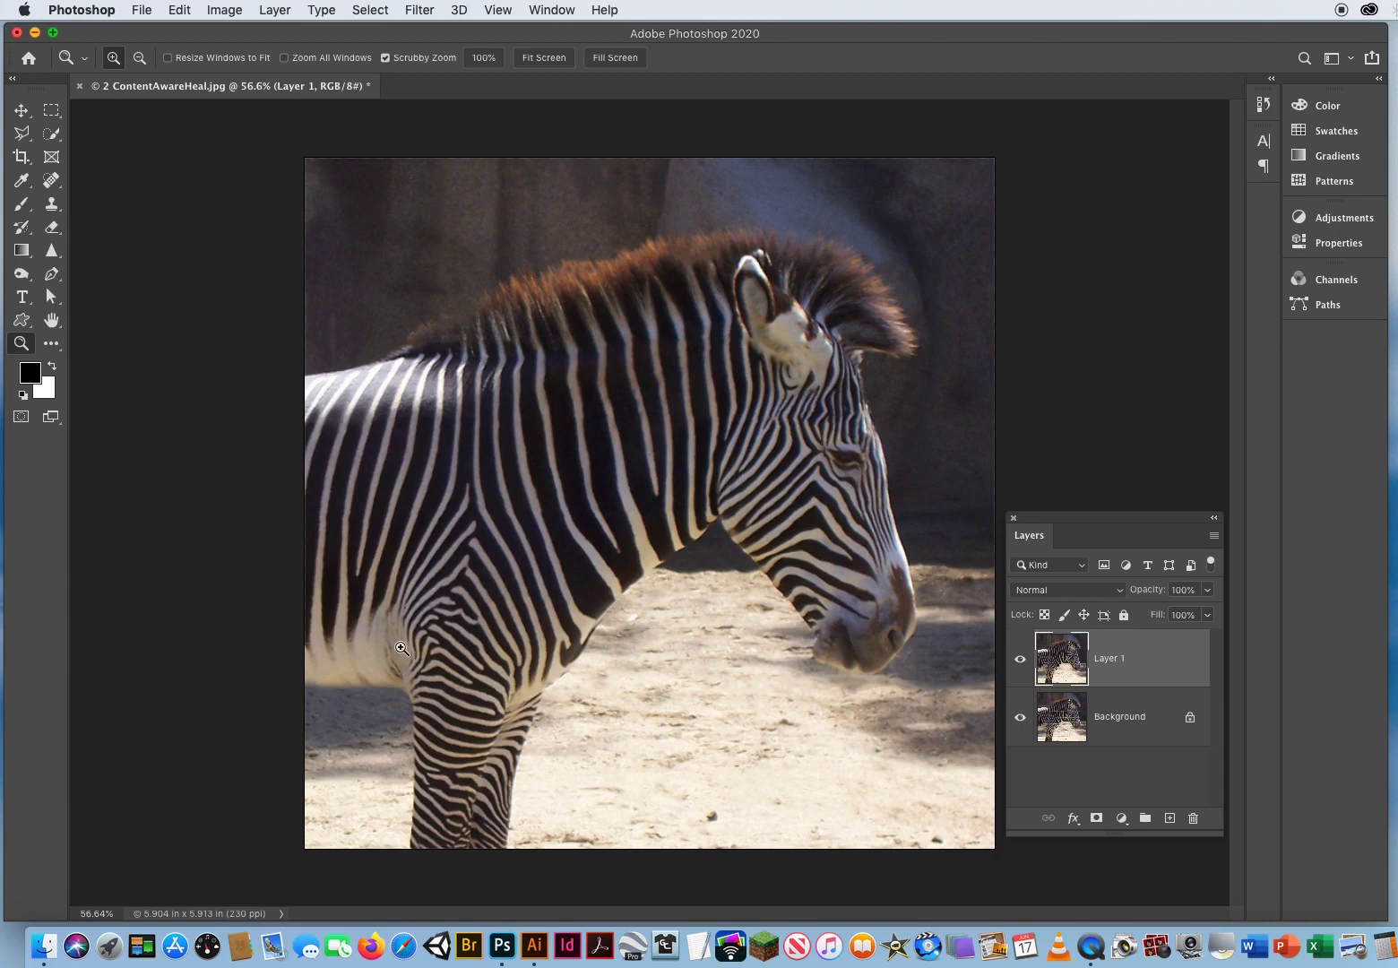
click(212, 8)
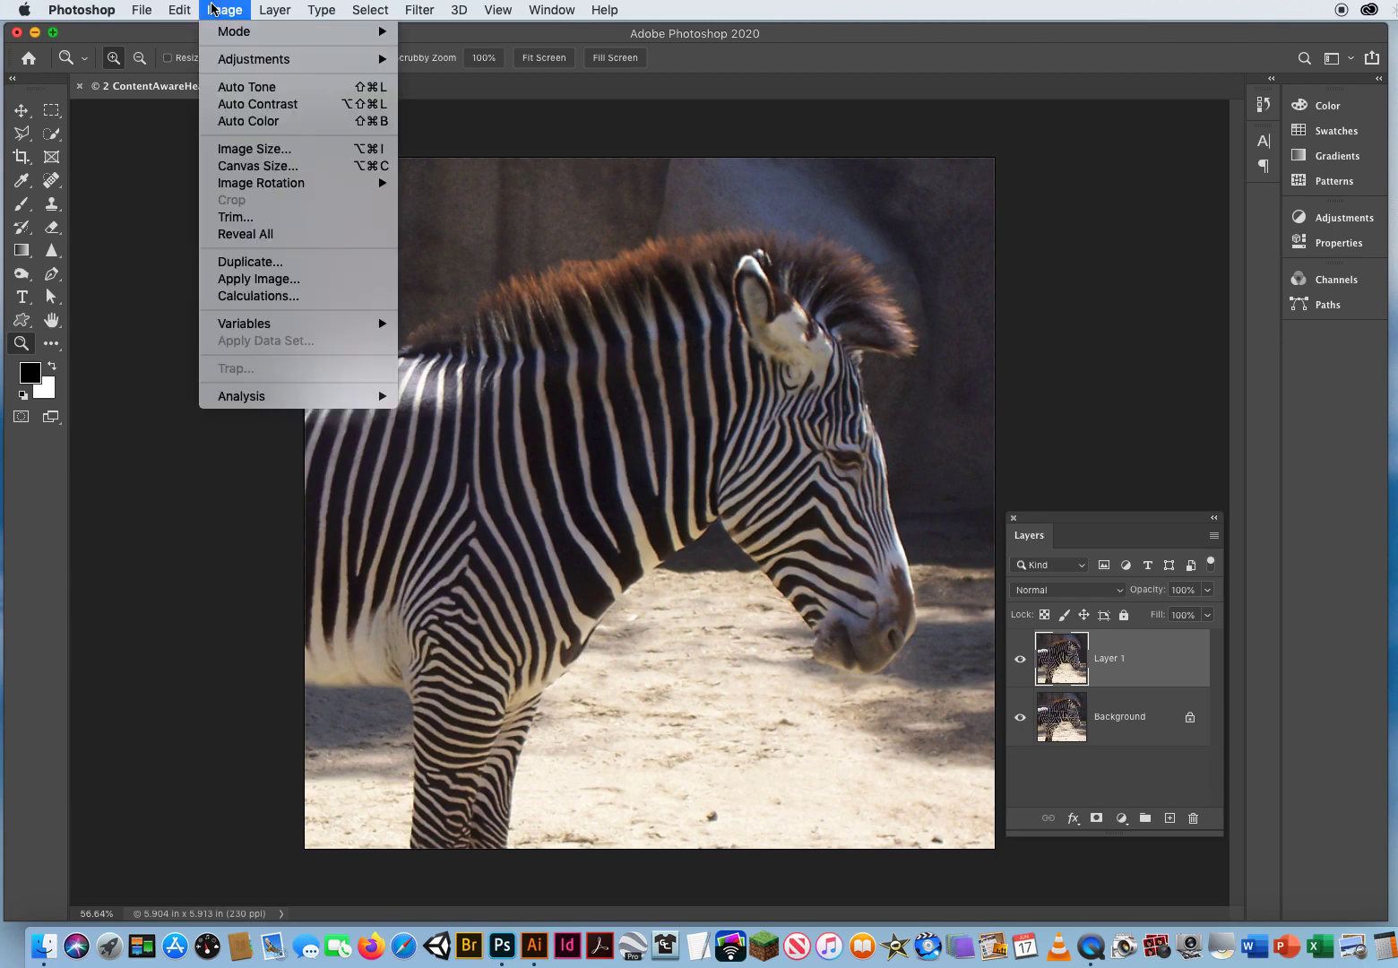
mouse_move(222, 61)
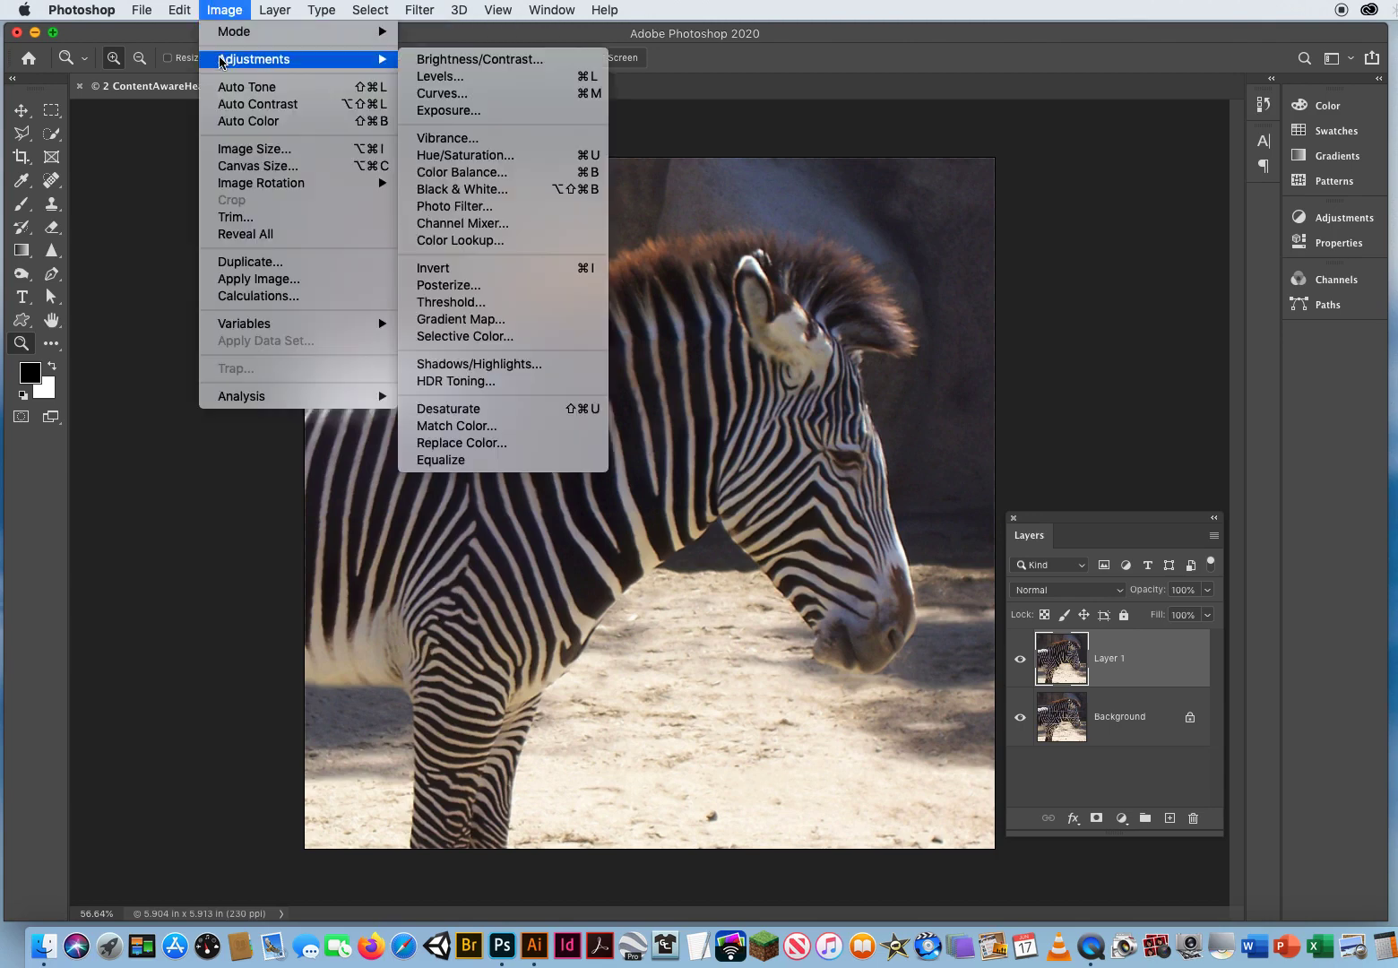
click(440, 76)
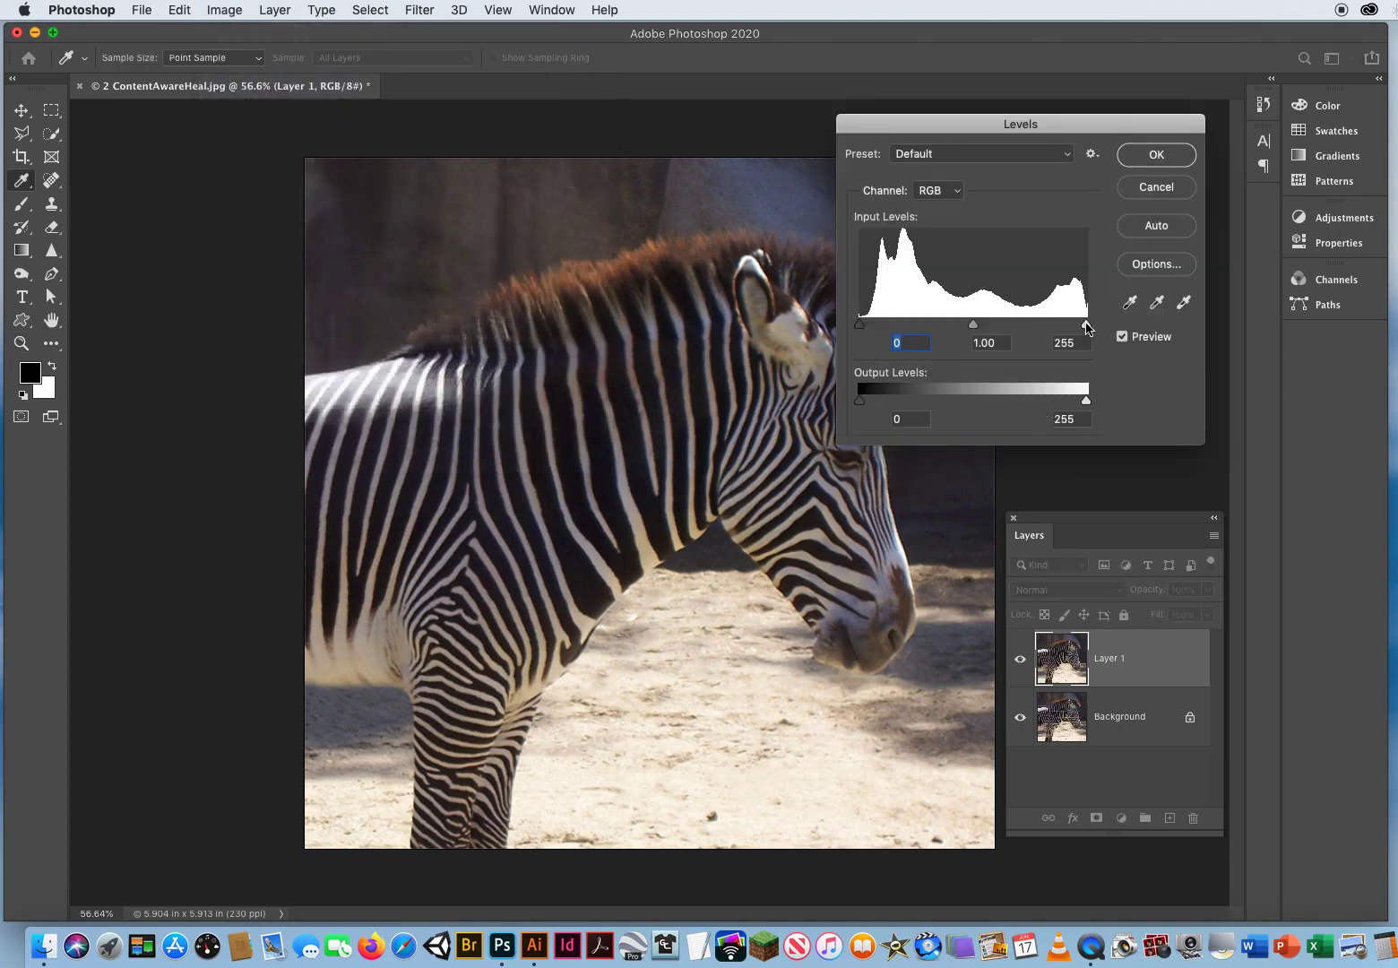
drag(1087, 327, 1073, 326)
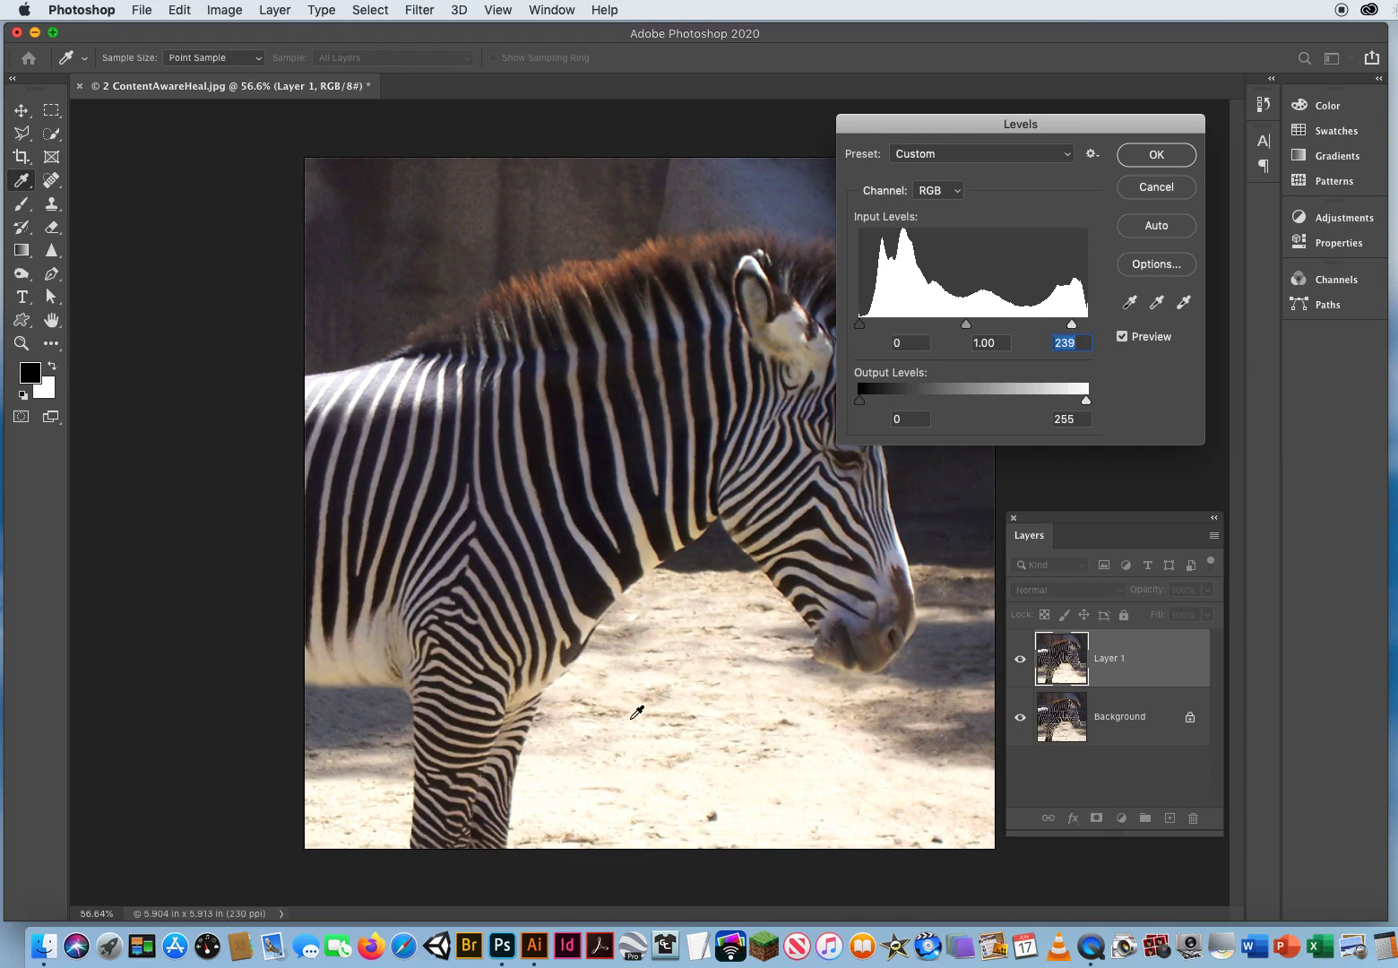
mouse_move(1073, 328)
mouse_down()
mouse_move(1010, 326)
mouse_move(1088, 328)
mouse_move(1076, 330)
mouse_up()
drag(864, 328, 876, 329)
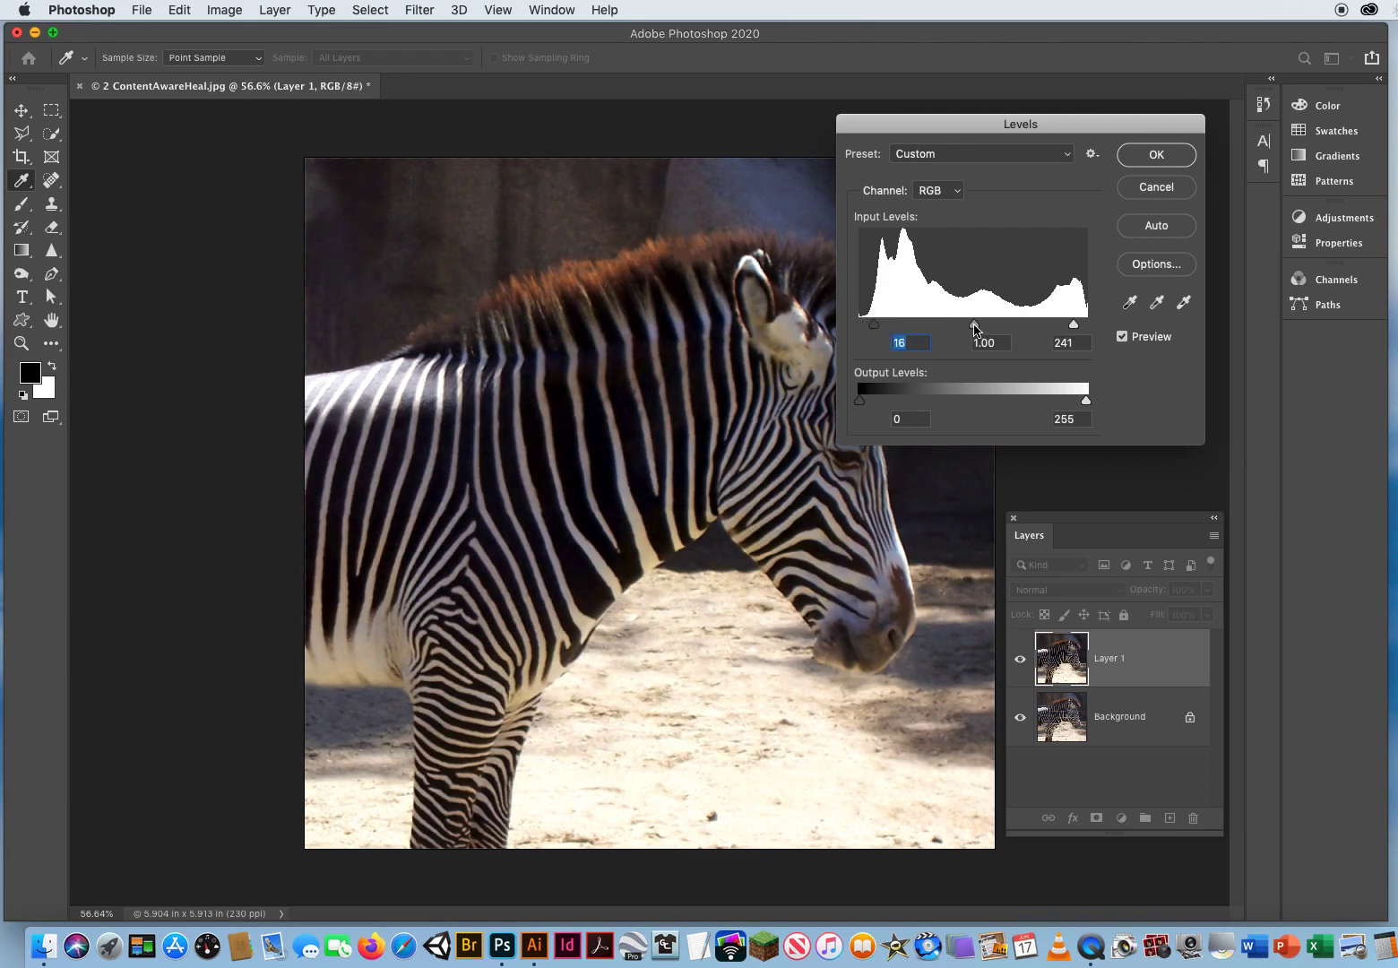
drag(972, 329, 966, 328)
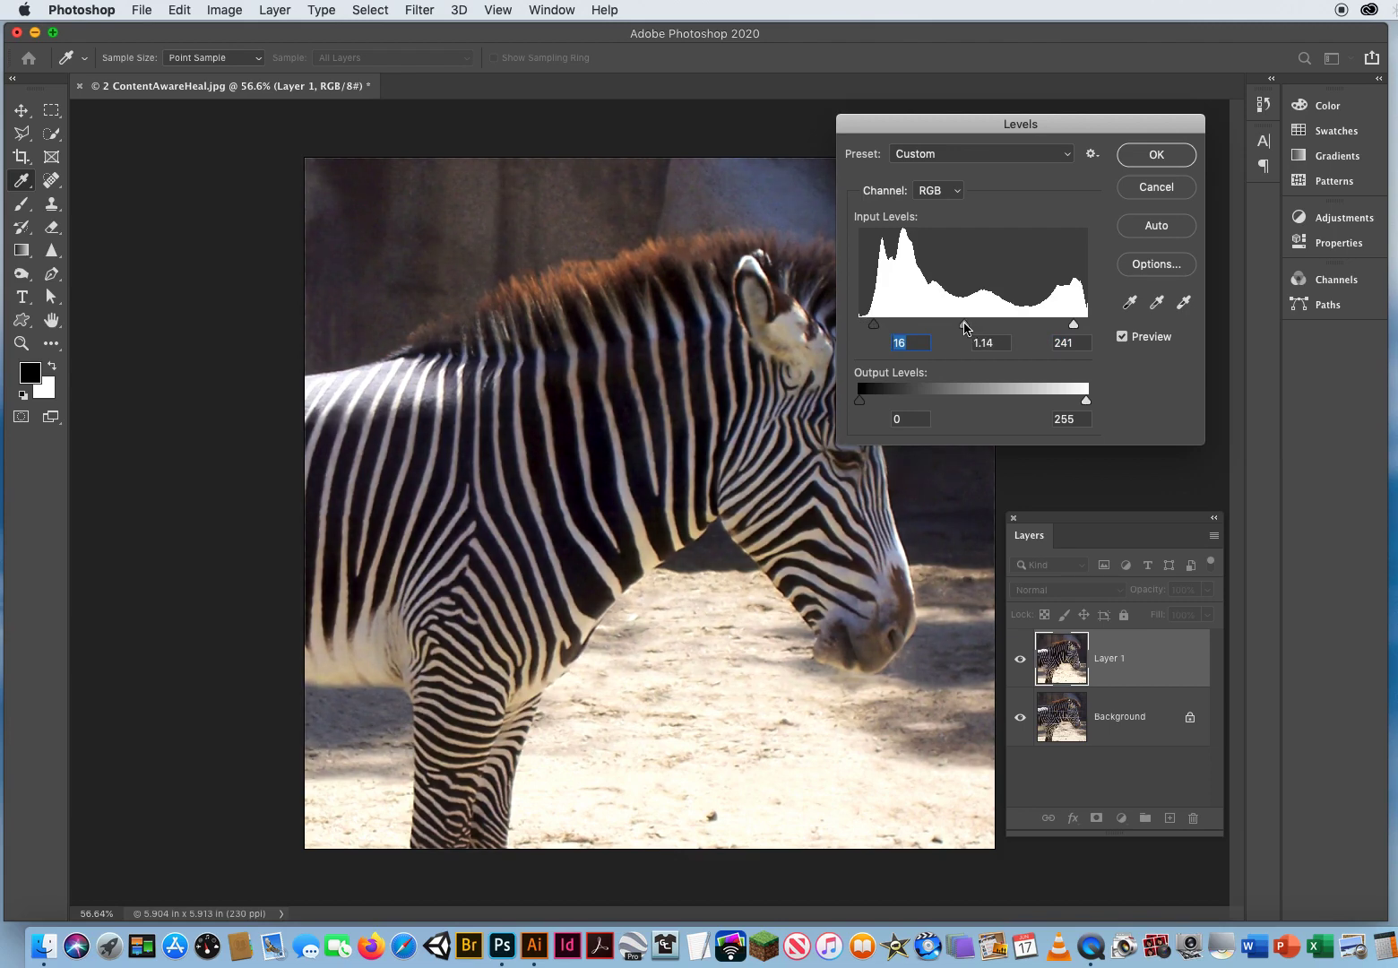
key(Tab)
- Compare the photo with and without the Levels preview and apply the adjustment
click(1122, 337)
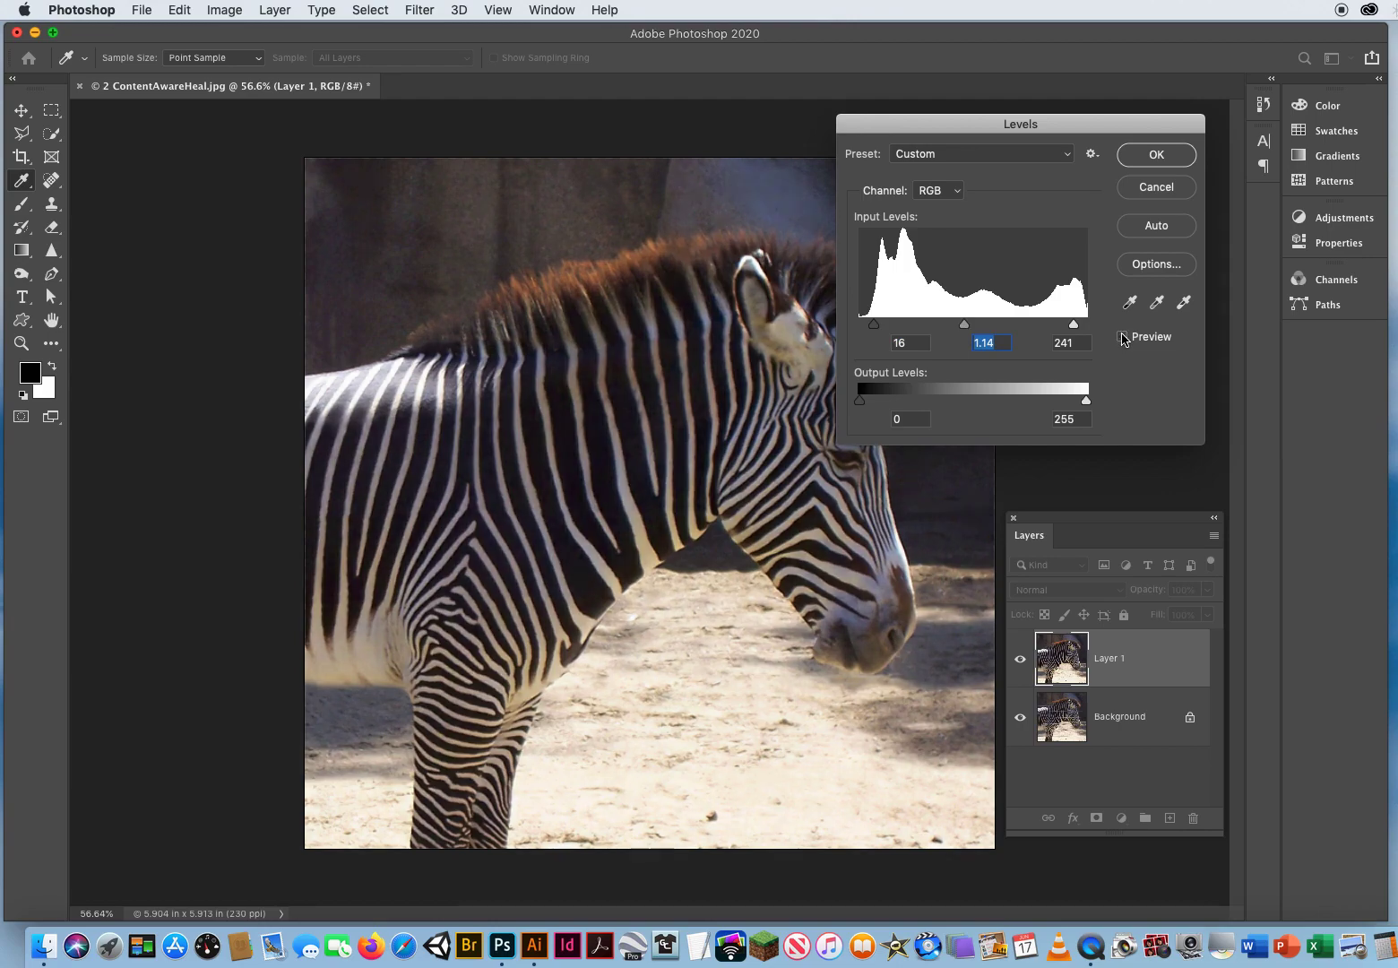
click(1122, 337)
click(1122, 336)
click(1122, 337)
click(1122, 337)
click(1122, 337)
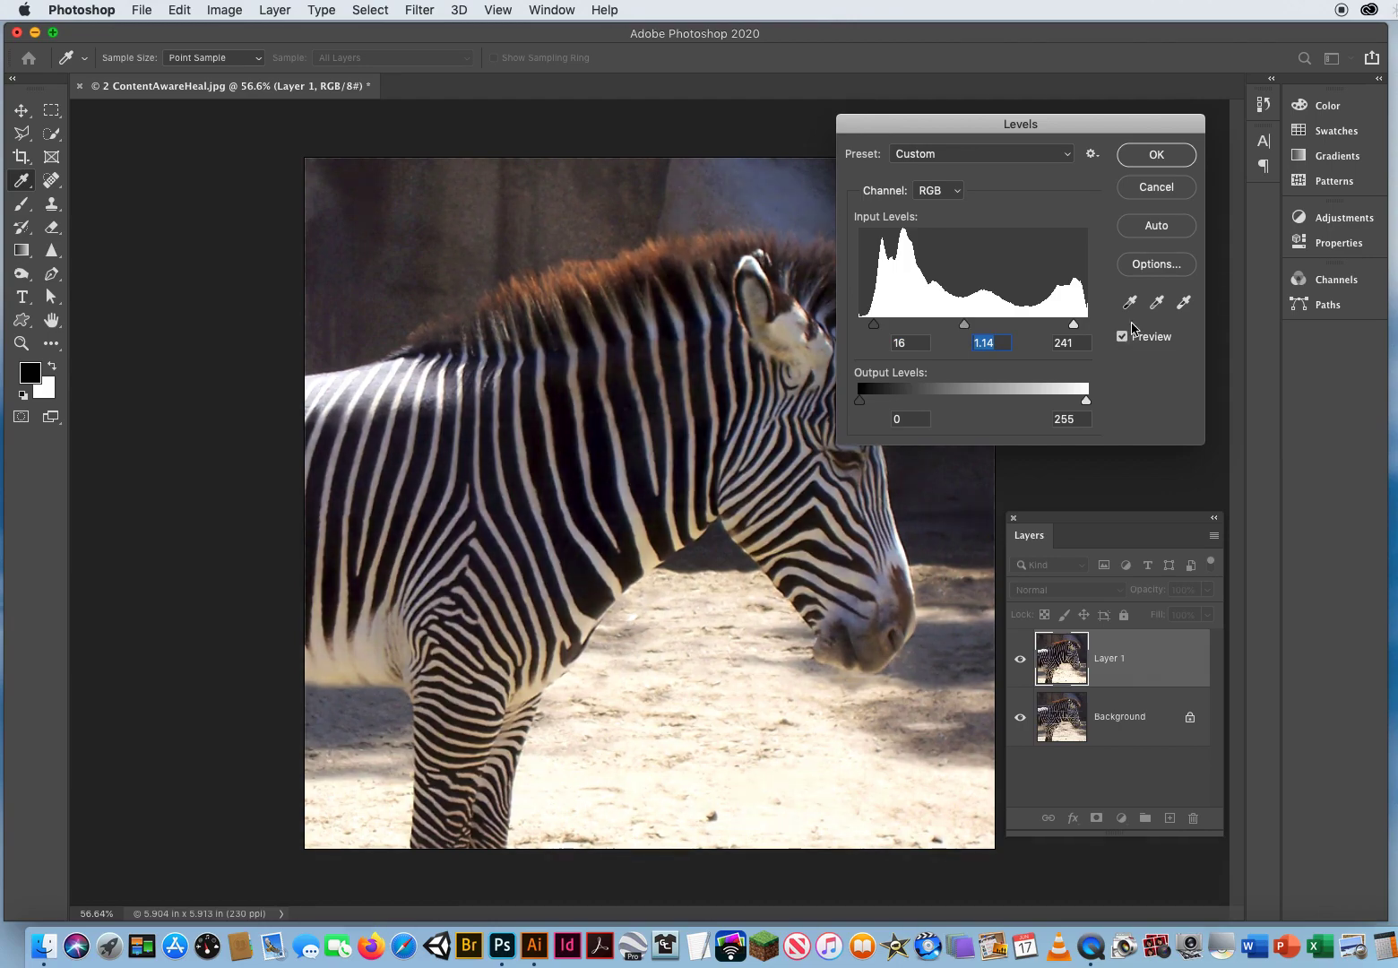
click(1156, 154)
key(z)
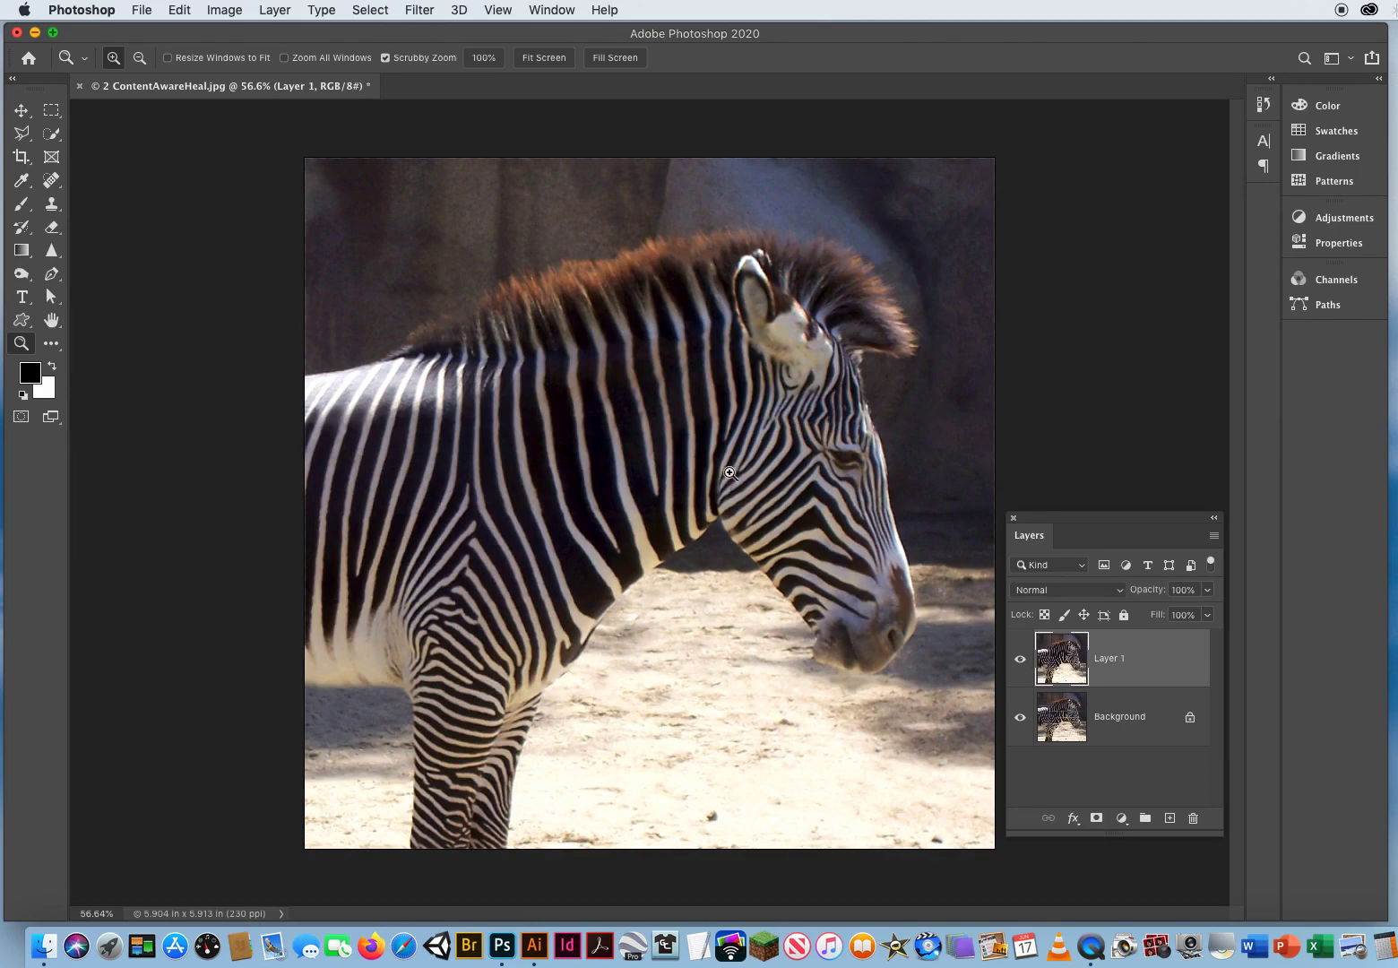
click(52, 182)
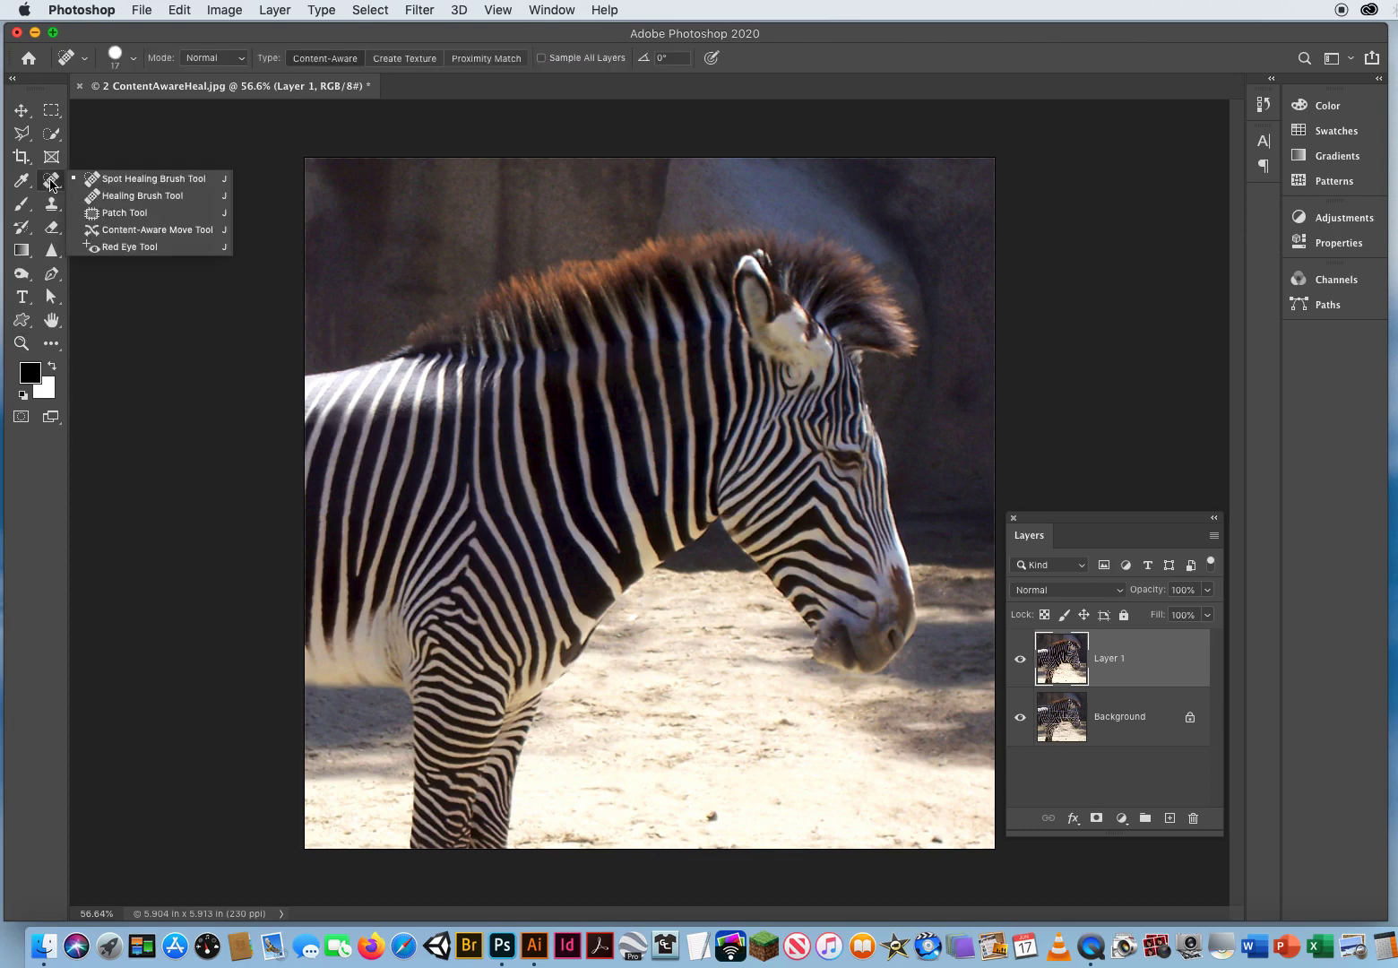
click(106, 179)
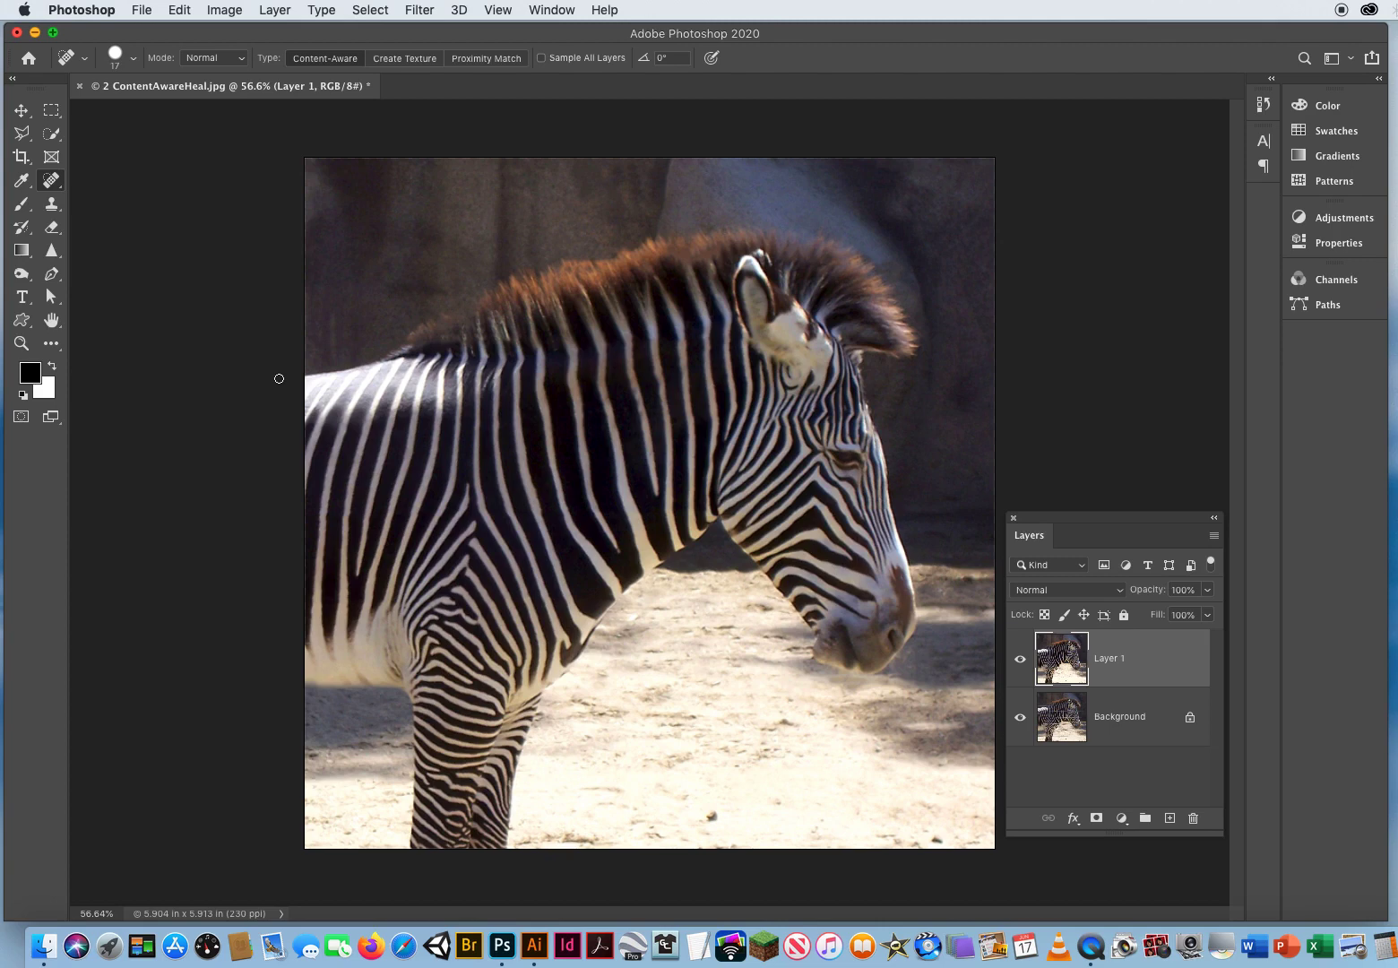
click(51, 204)
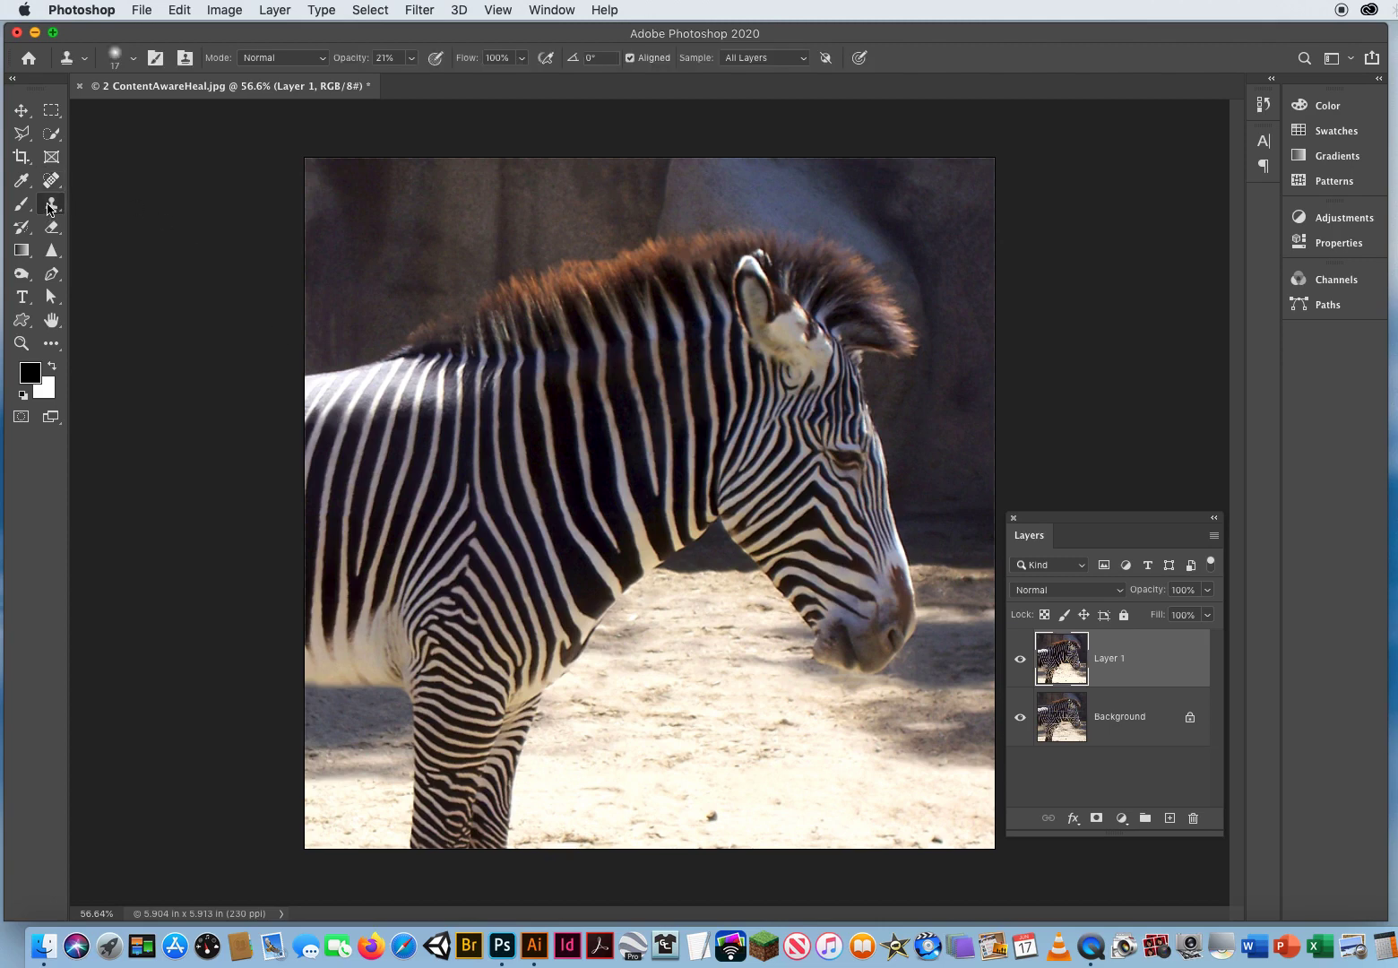
- Restore the Clone Stamp opacity to 100% and switch to the Move tool
click(110, 202)
click(411, 59)
drag(413, 84, 525, 102)
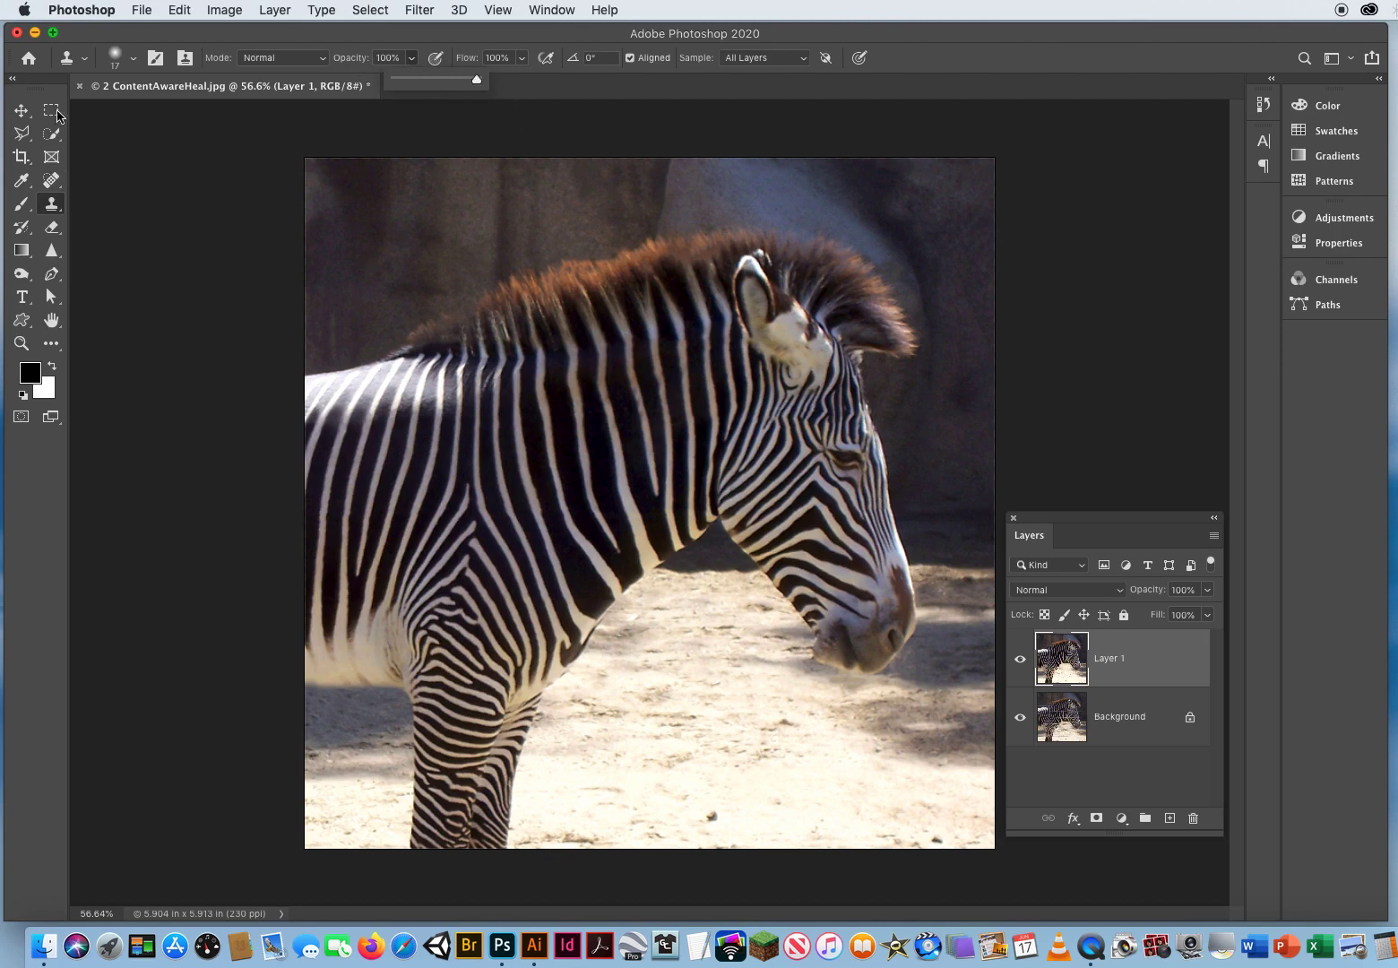
click(21, 111)
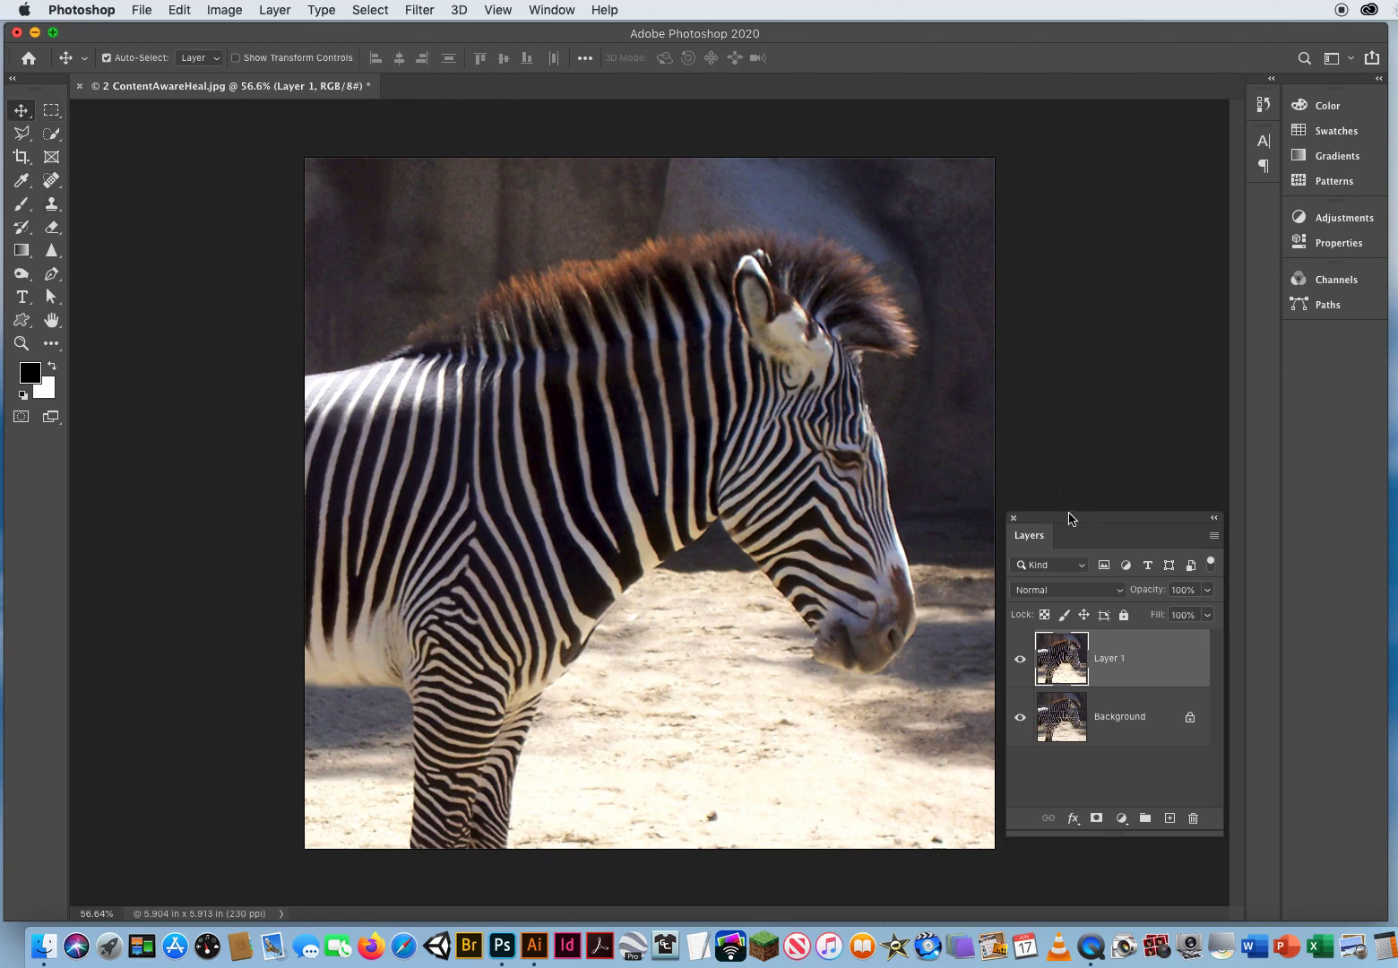
- Compare the retouched zebra with the original by hiding and showing Layer 1 twice, leaving it visible
drag(1069, 518, 1013, 328)
click(967, 469)
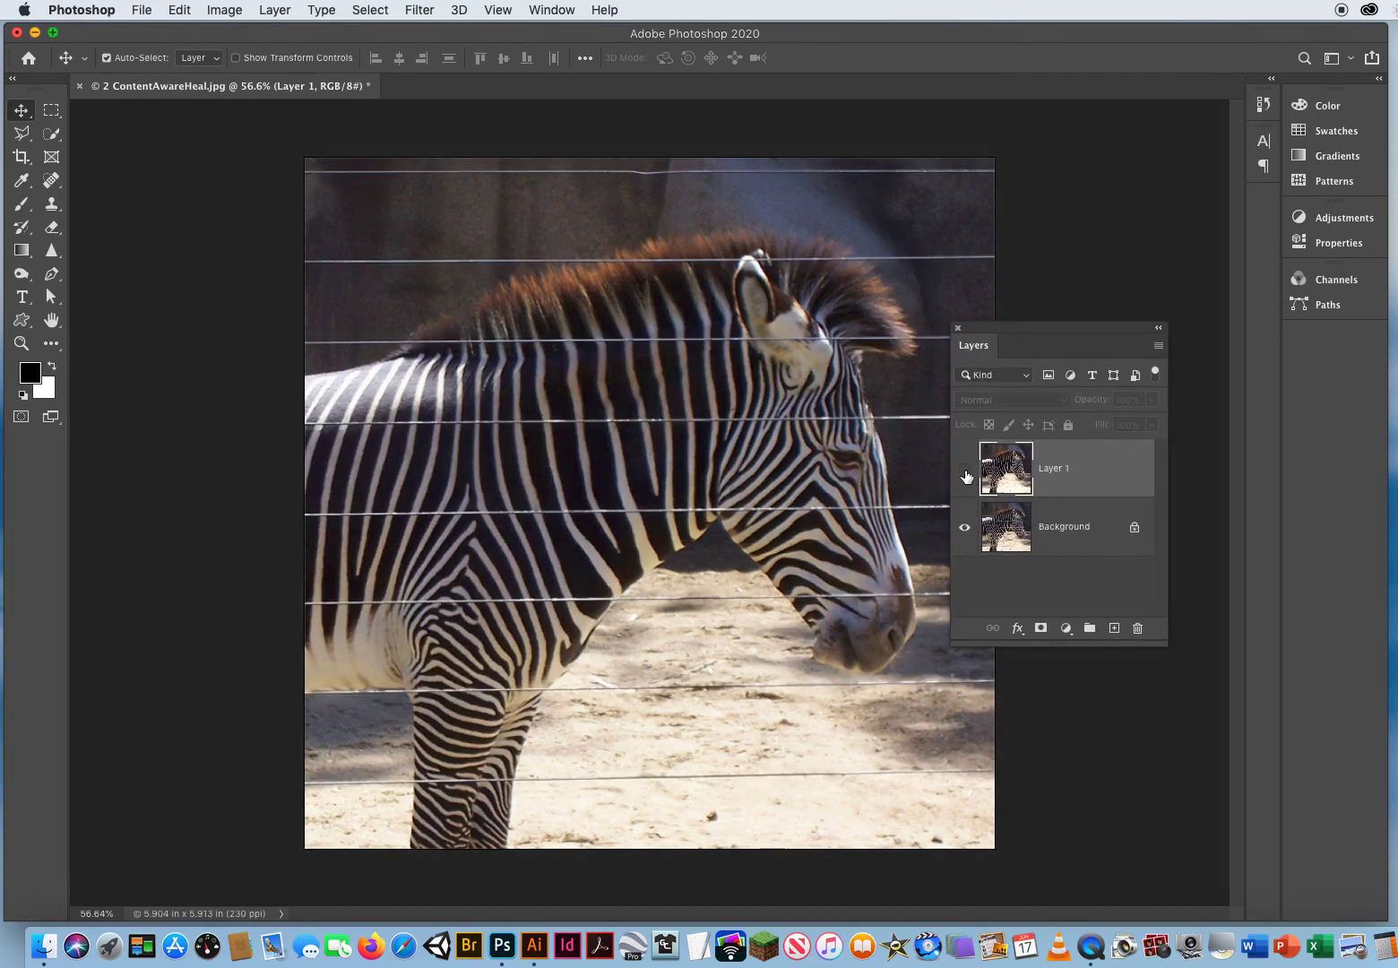
click(965, 472)
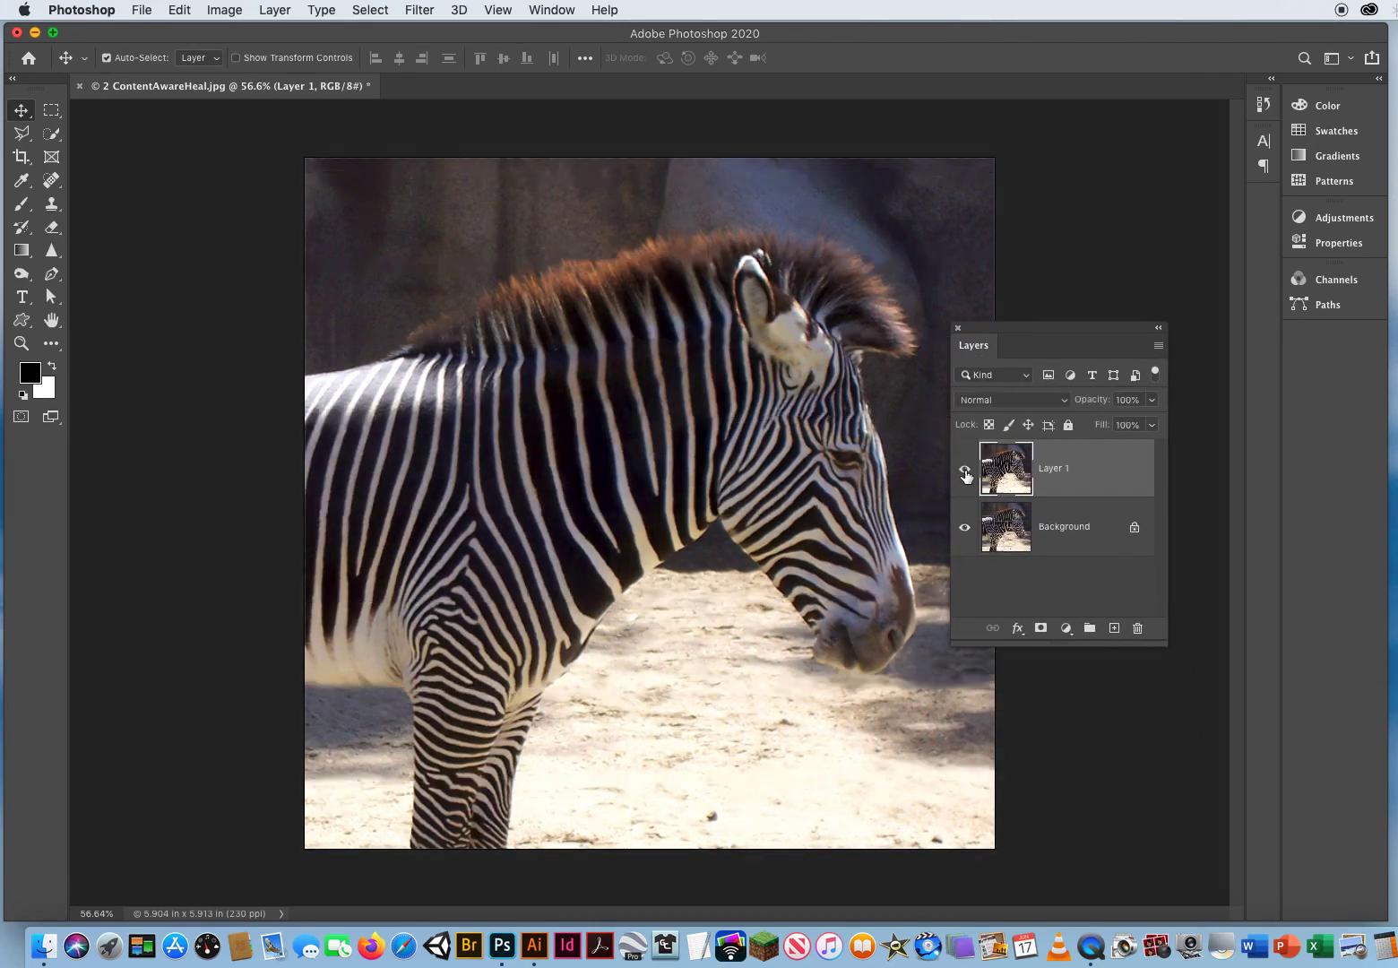
click(965, 472)
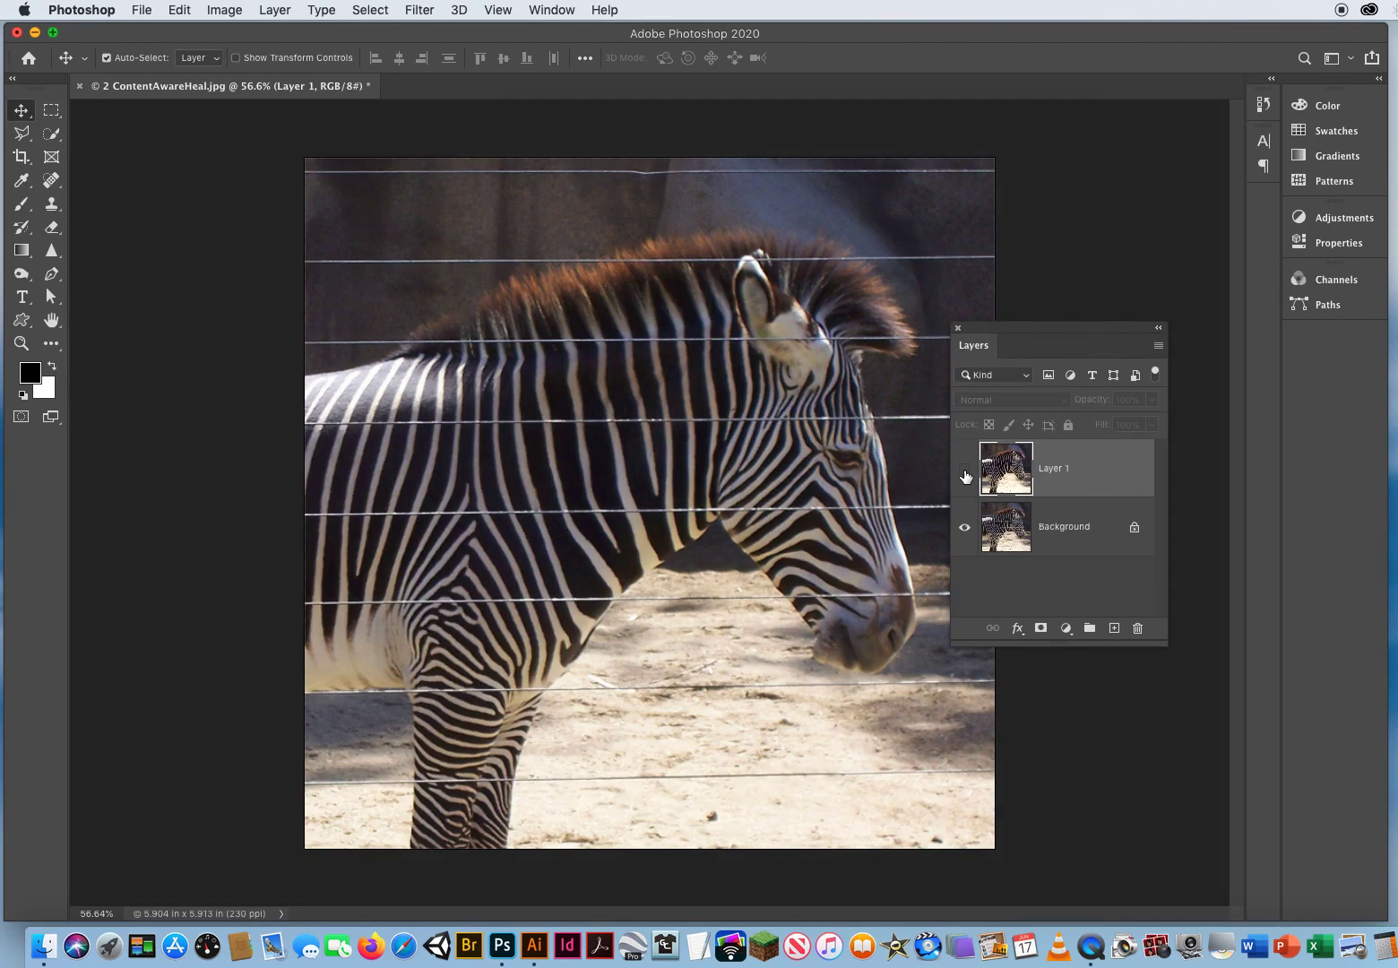
click(965, 474)
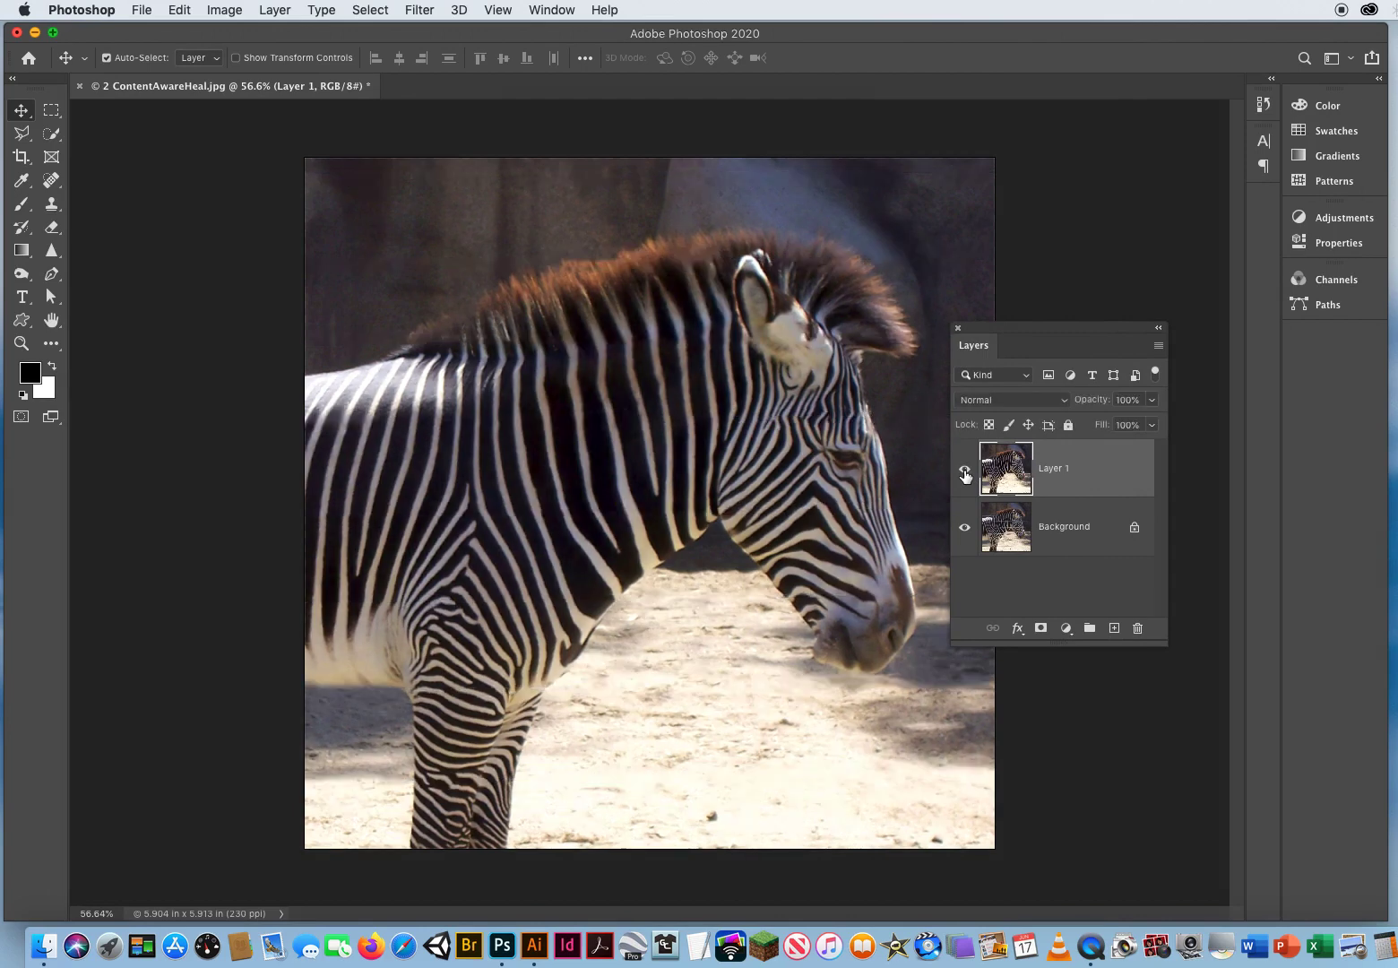